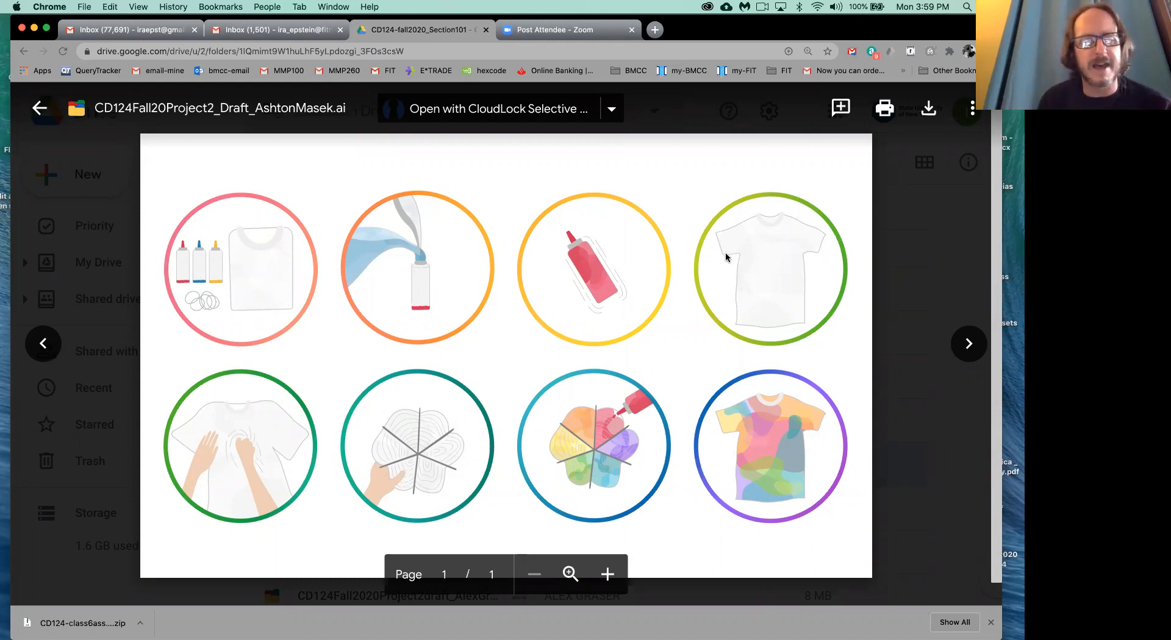
# - Advance through the next two project drafts, the plant-watering sketches shown as a full page and the surfing illustrations
pyautogui.click(969, 346)
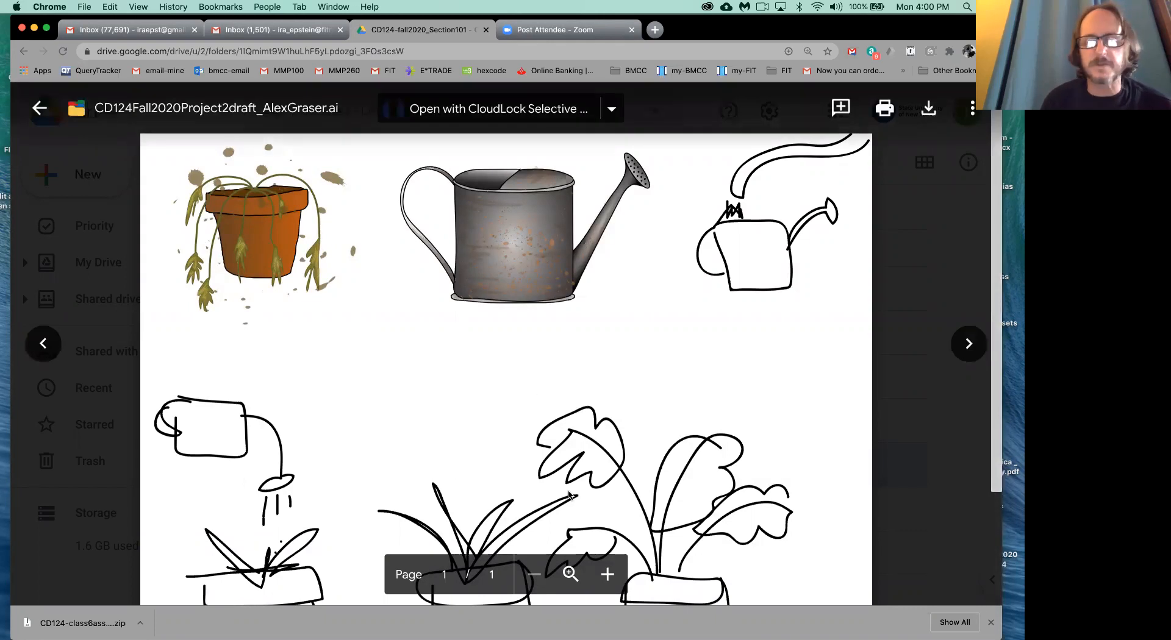
pyautogui.click(562, 54)
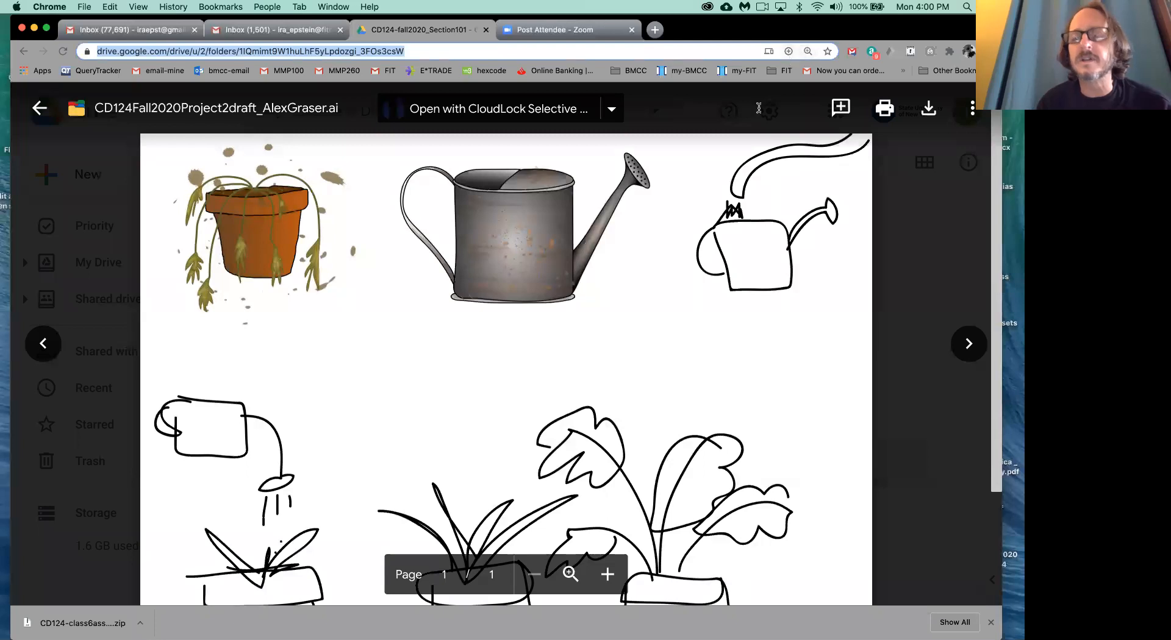
pyautogui.click(662, 316)
pyautogui.press('super+minus')
pyautogui.press('super+minus')
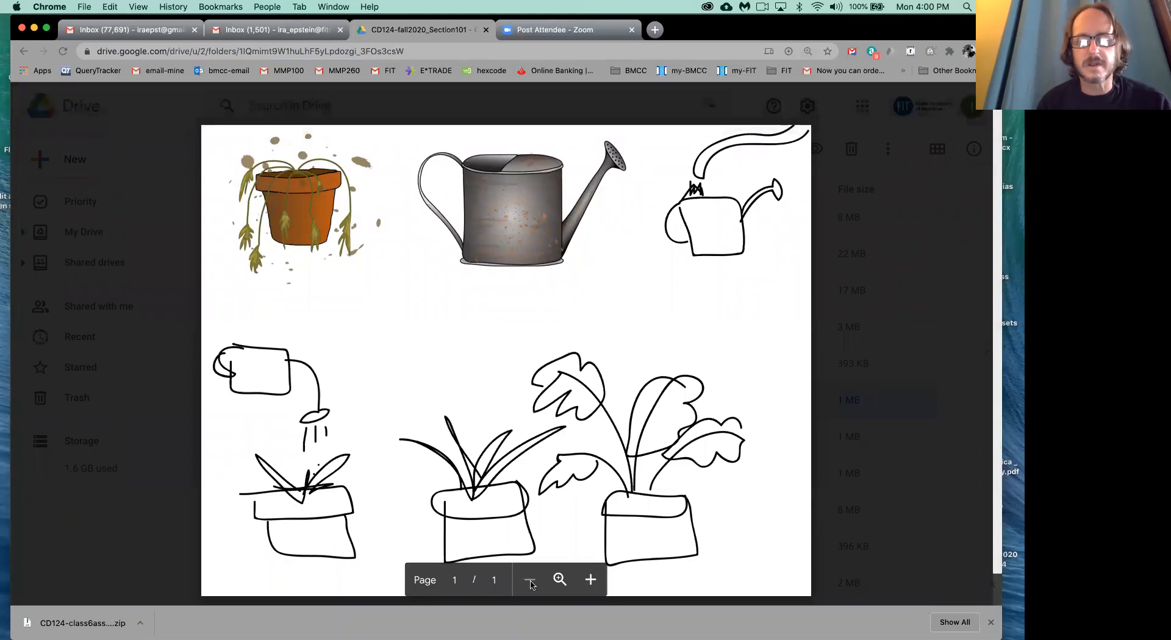
pyautogui.press('super+minus')
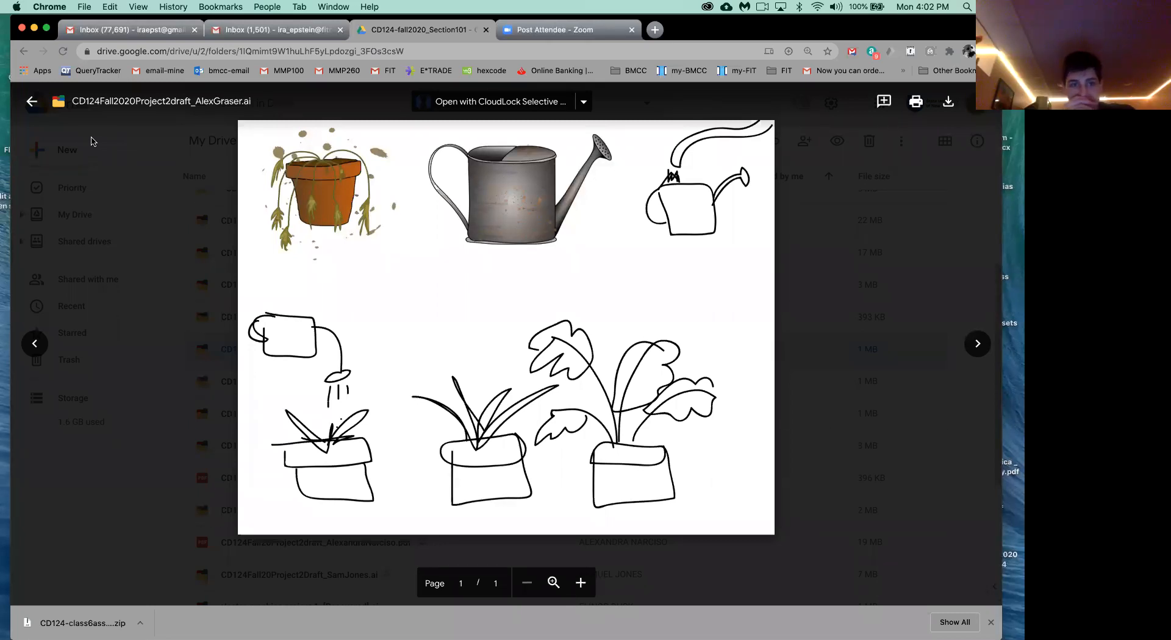
pyautogui.click(978, 346)
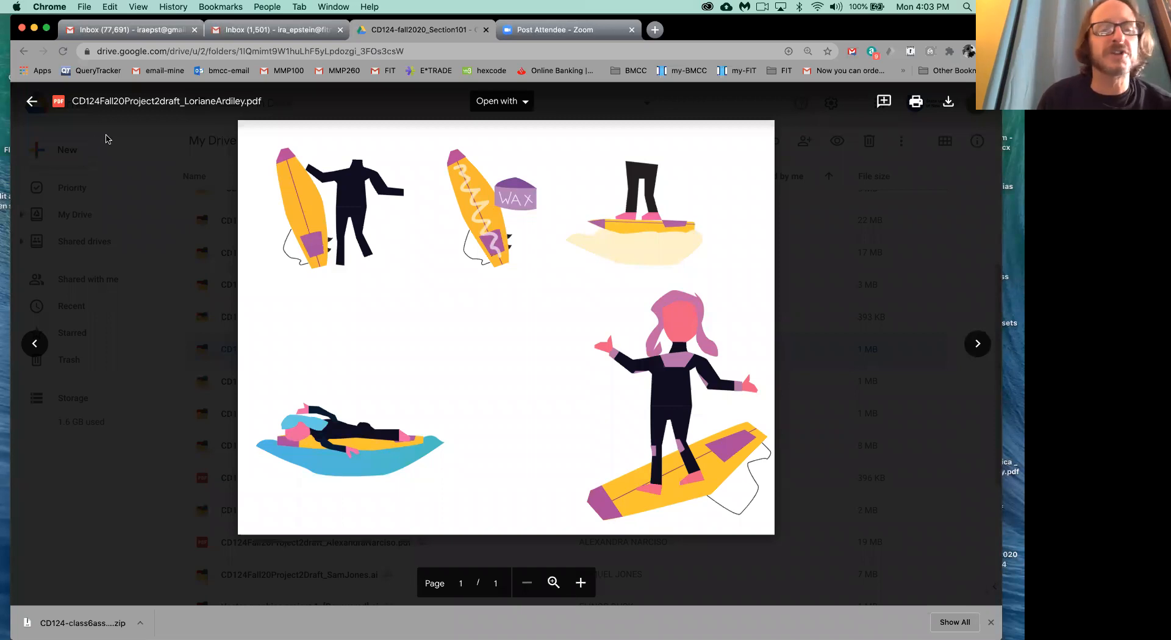
# - Search Google for "paul rand" in a new tab and look through the image results
pyautogui.click(655, 29)
pyautogui.click(555, 53)
pyautogui.write('paul rand')
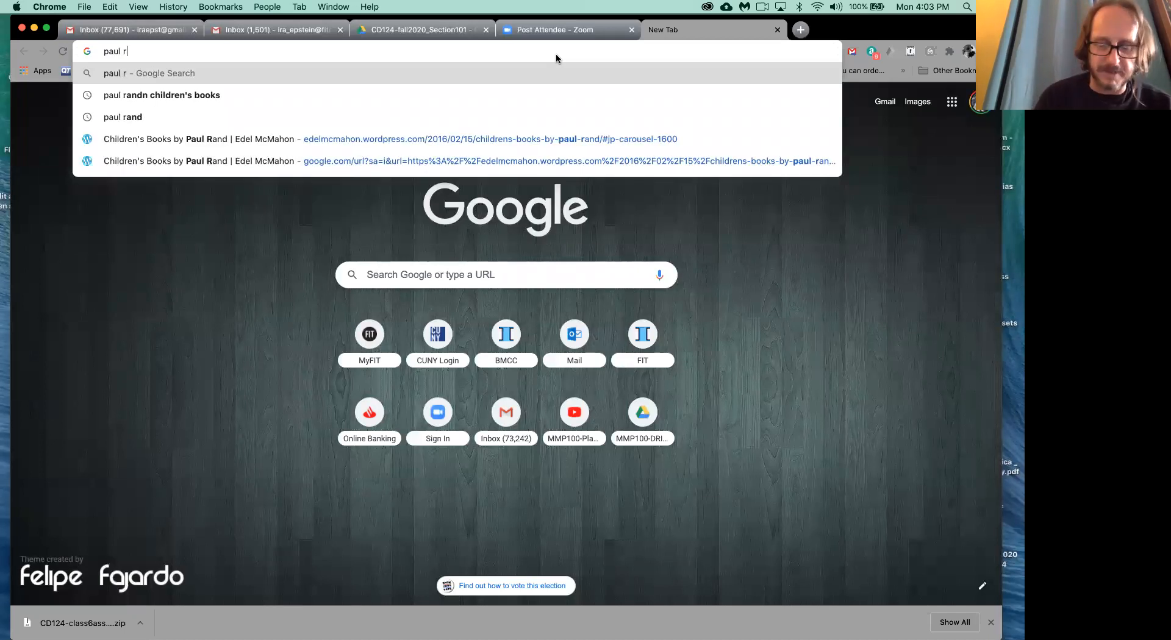
pyautogui.press('Return')
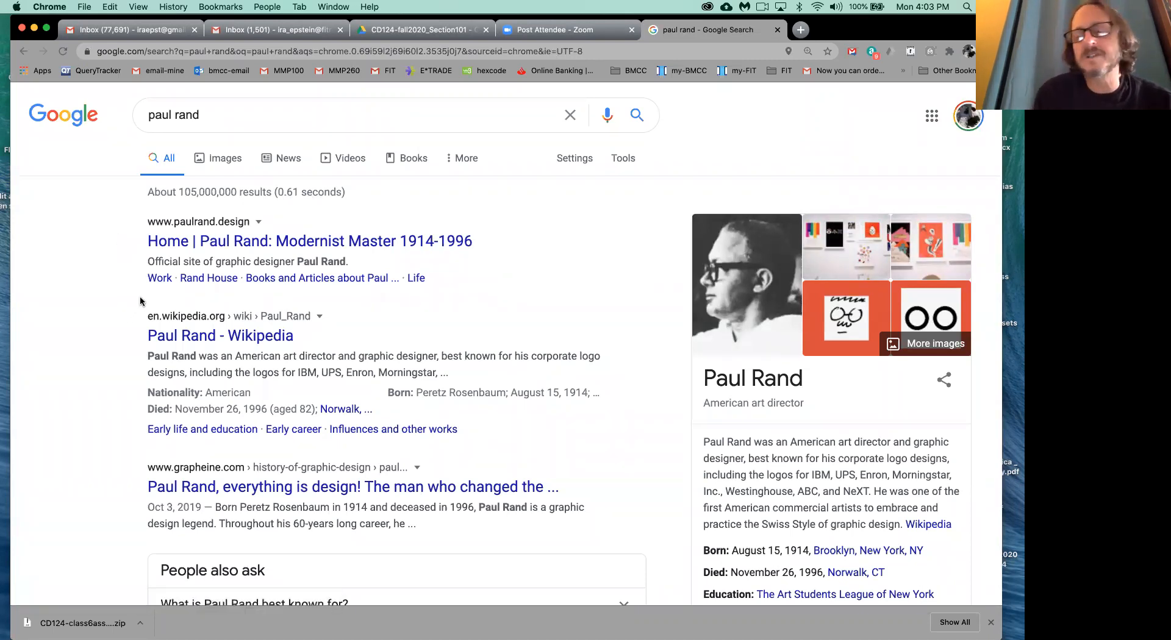
pyautogui.click(227, 158)
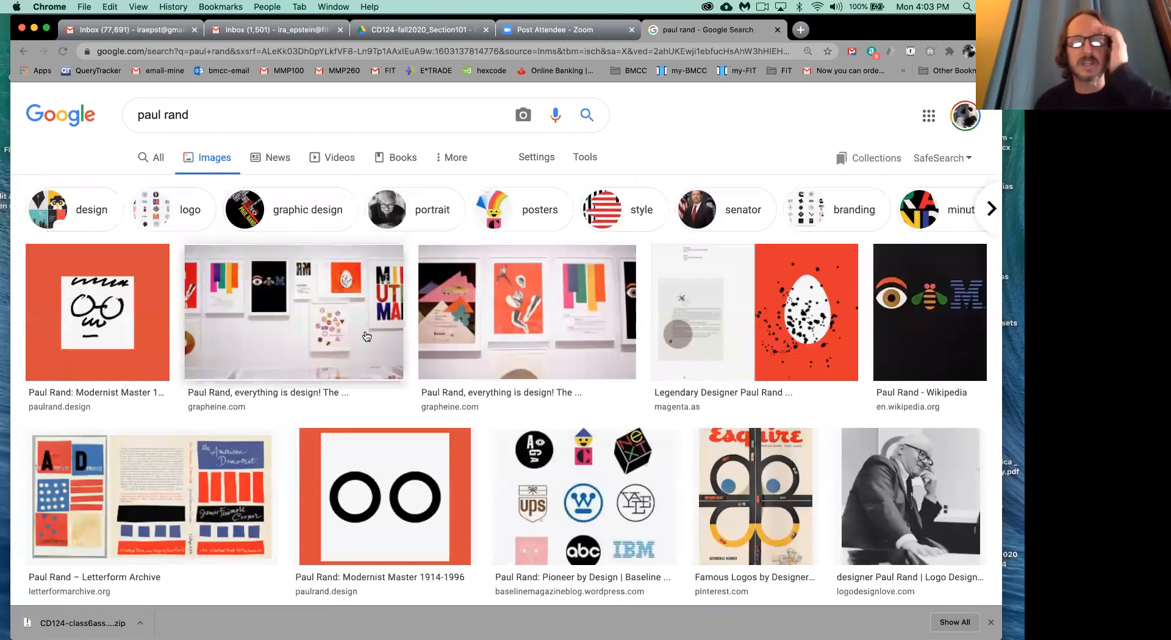
pyautogui.scroll(-1, 362, 347)
pyautogui.scroll(-2, 362, 347)
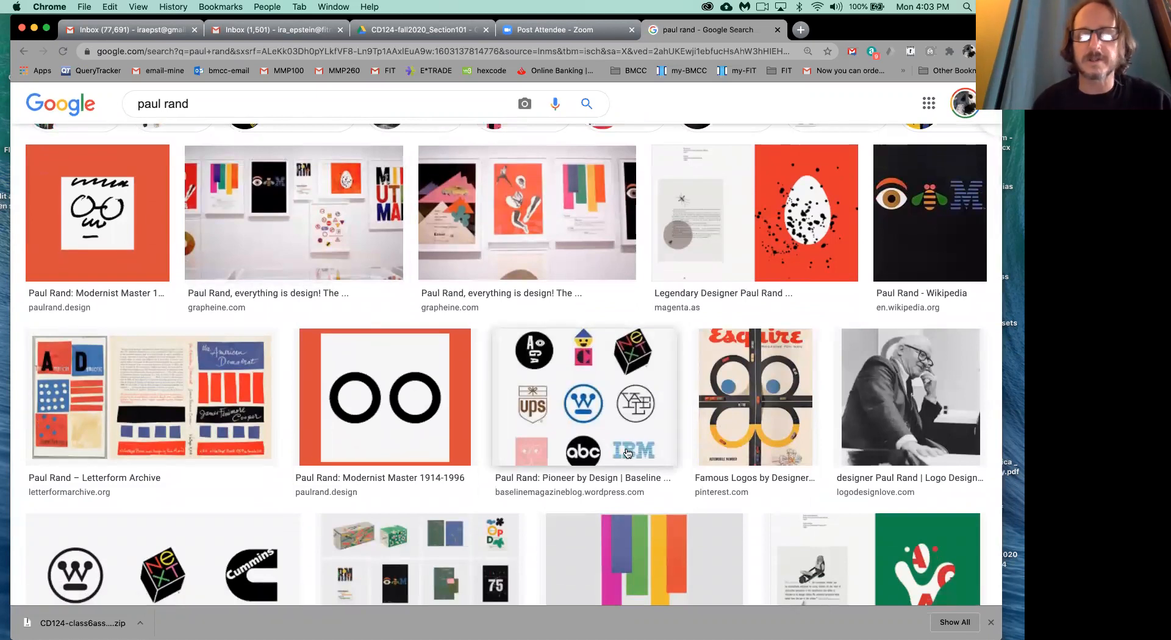
pyautogui.scroll(-3, 582, 453)
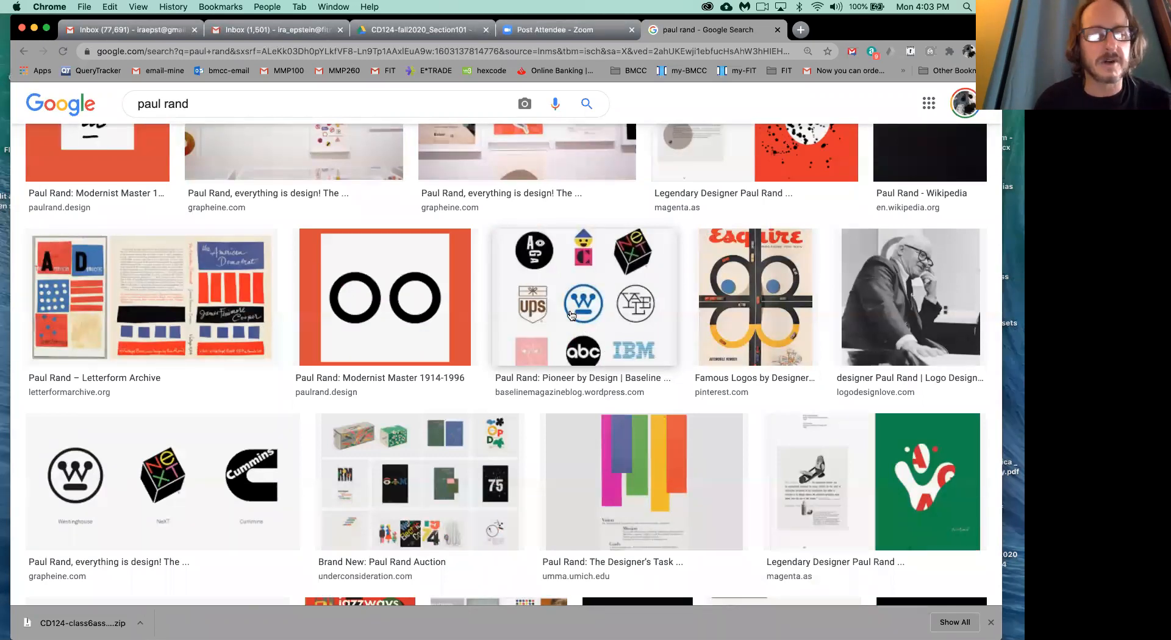
pyautogui.scroll(1, 571, 315)
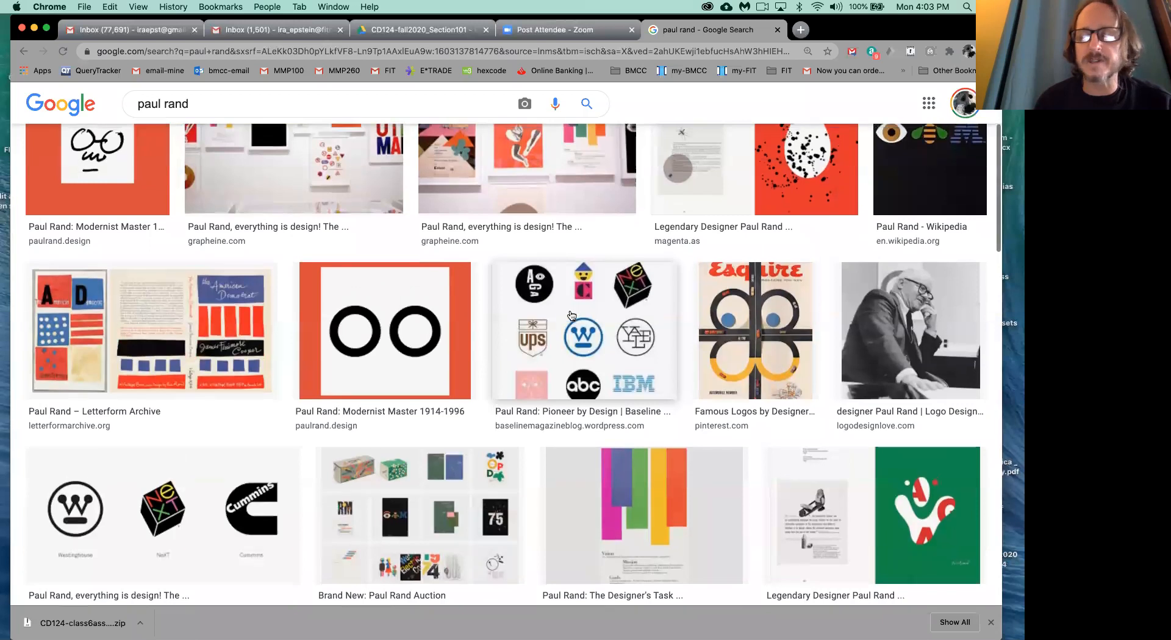
pyautogui.scroll(1, 572, 315)
pyautogui.scroll(1, 572, 315)
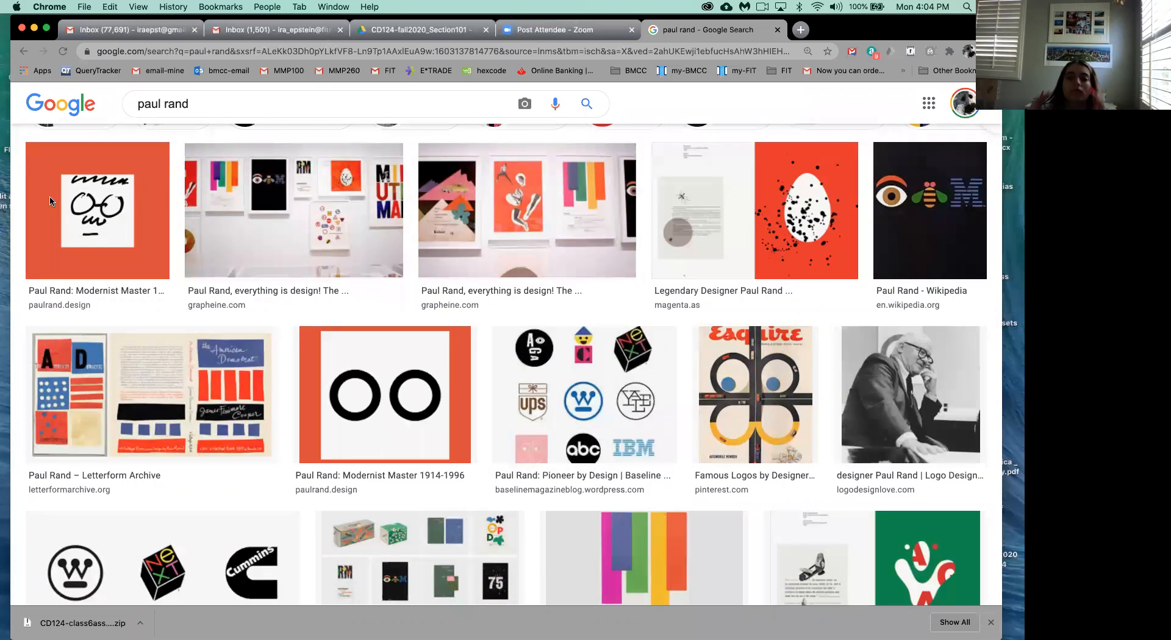
# - Refine the image search to "paul rand children's books" and look over the book covers and spreads
pyautogui.click(233, 103)
pyautogui.write('chil')
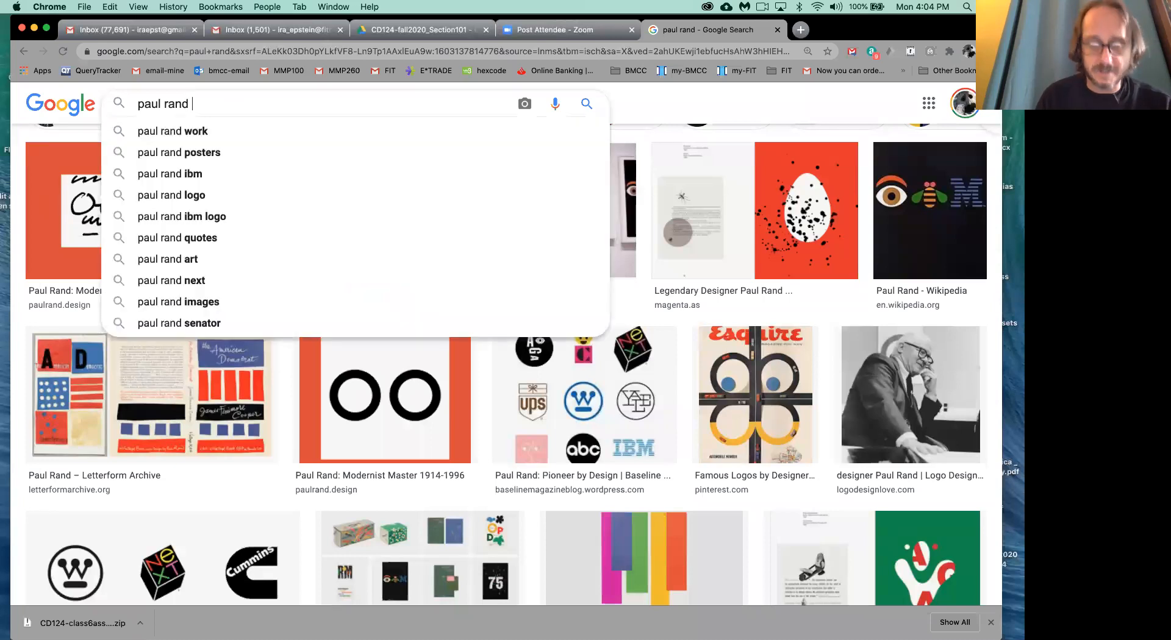
pyautogui.write('dre')
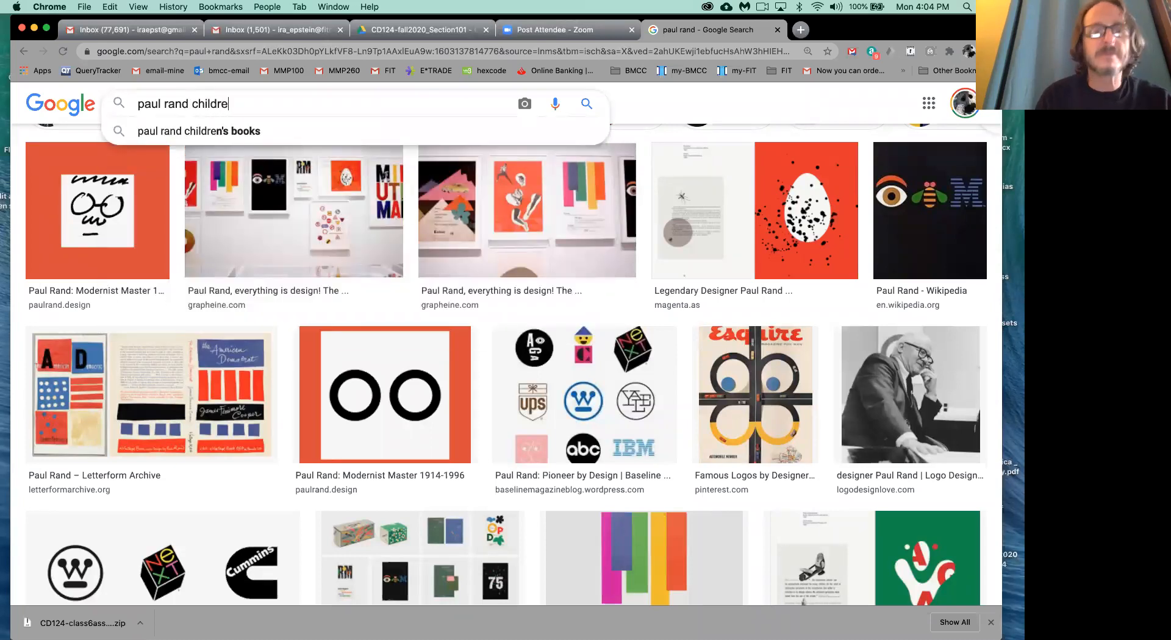
pyautogui.click(211, 129)
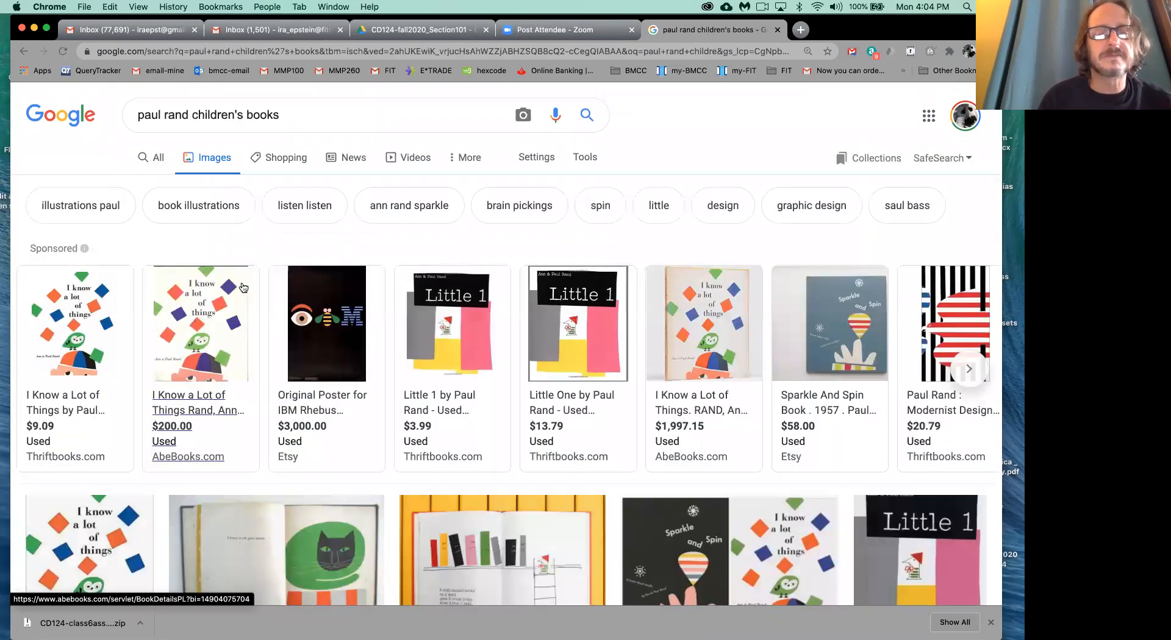
pyautogui.moveTo(172, 321)
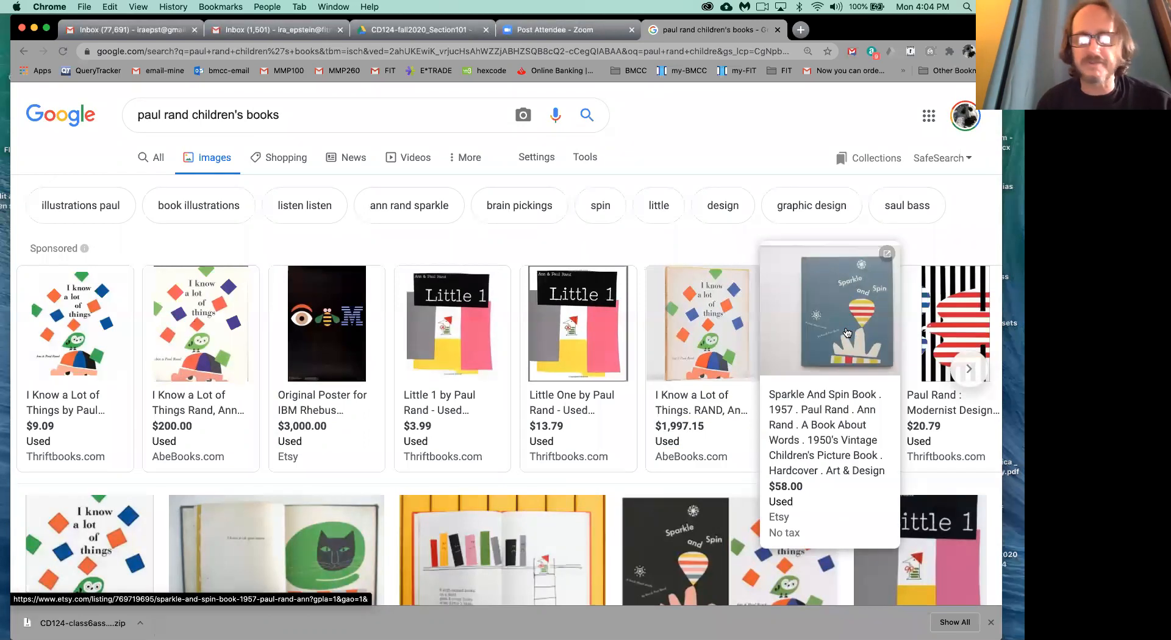
pyautogui.scroll(-5, 846, 332)
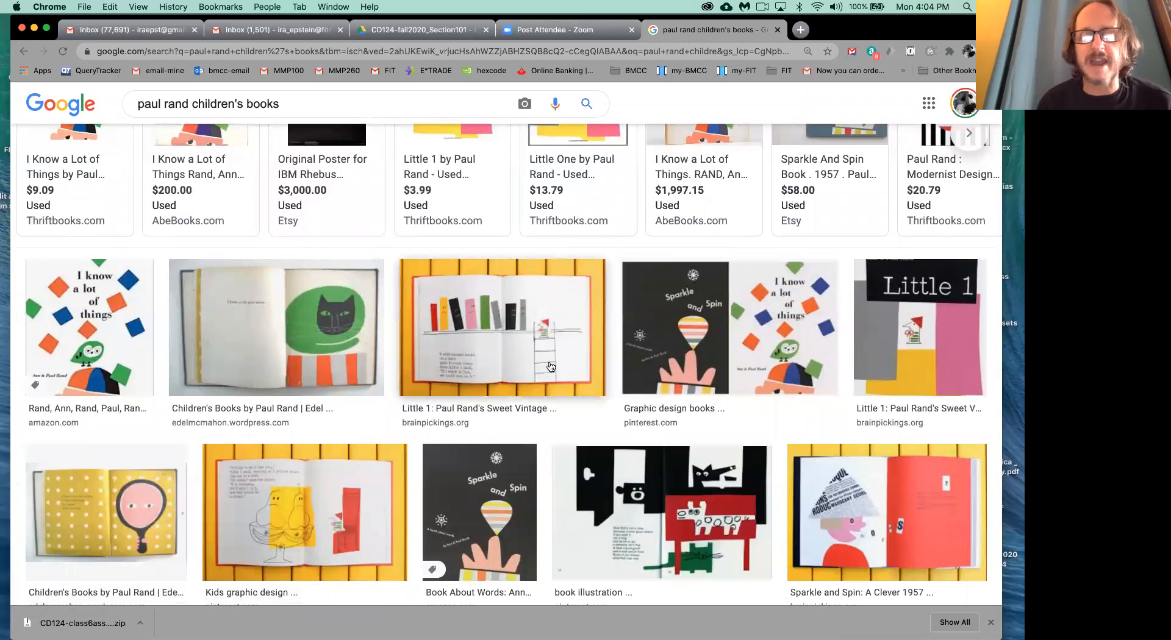
pyautogui.scroll(-1, 514, 351)
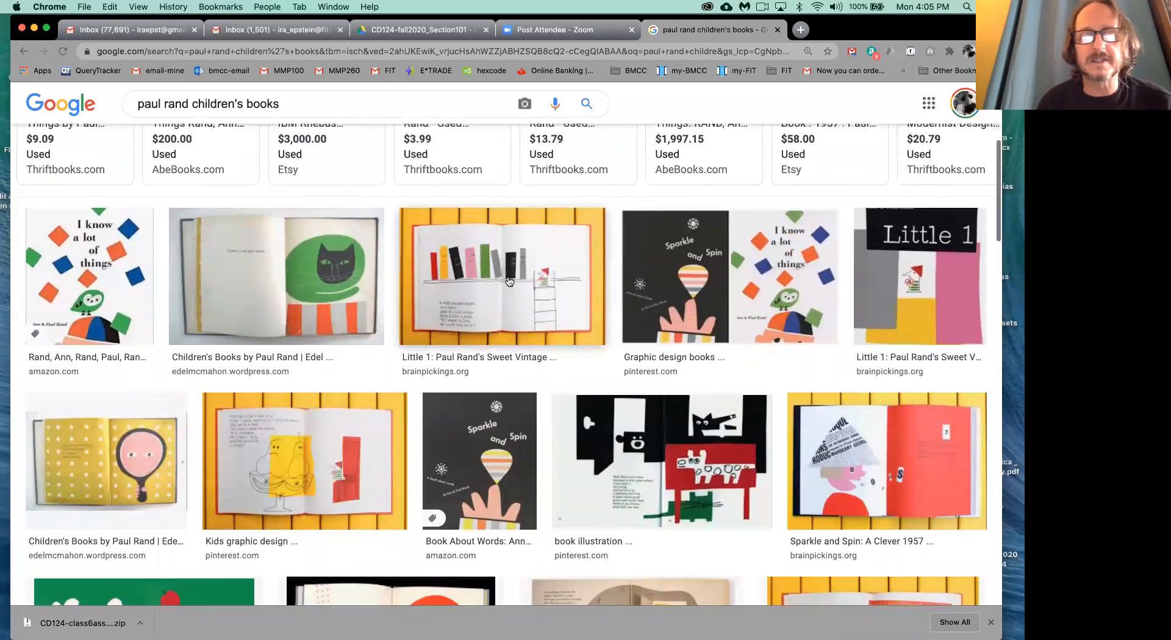
# - Preview the book spread with the black cat on green and examine further children's book illustrations in the results
pyautogui.click(312, 265)
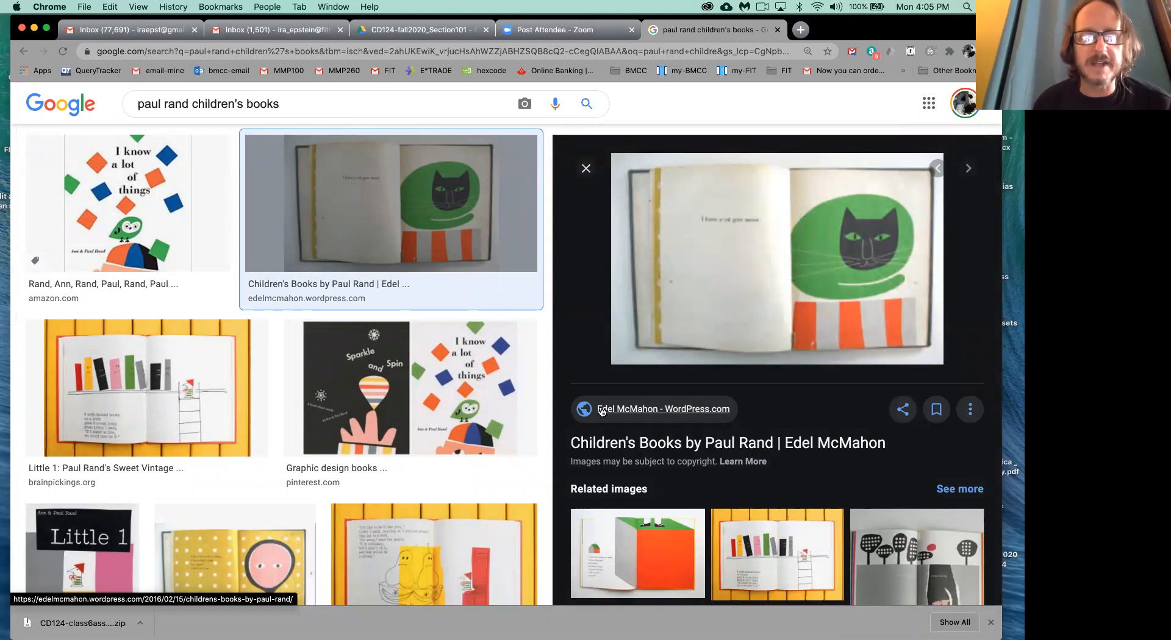
pyautogui.scroll(-2, 601, 410)
pyautogui.scroll(-5, 491, 452)
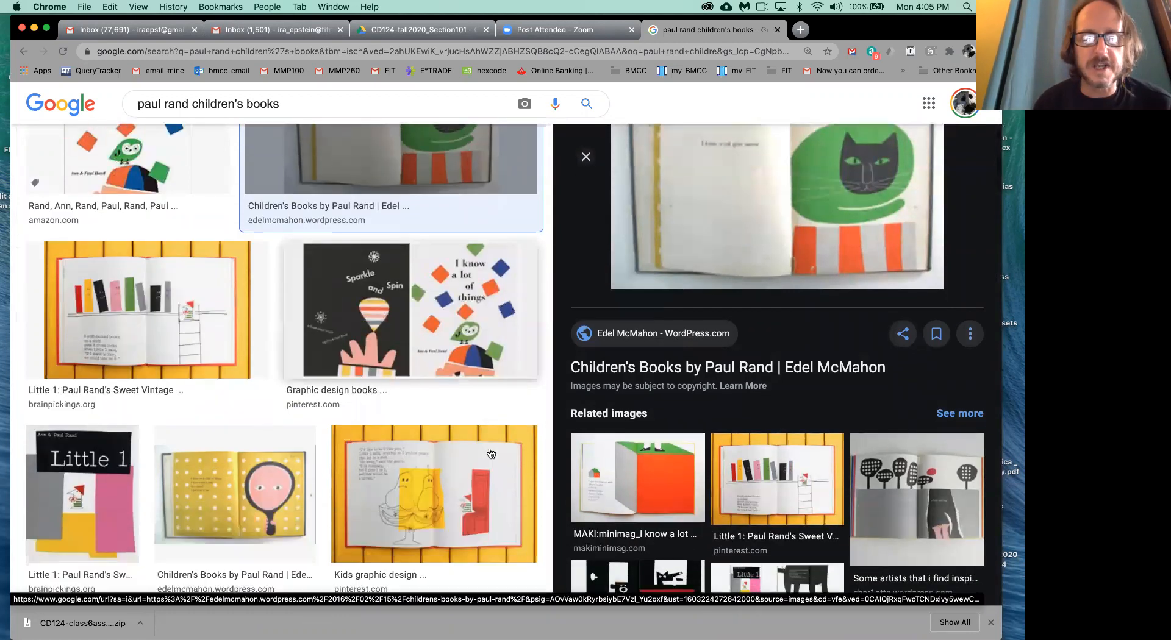
pyautogui.scroll(-1, 491, 452)
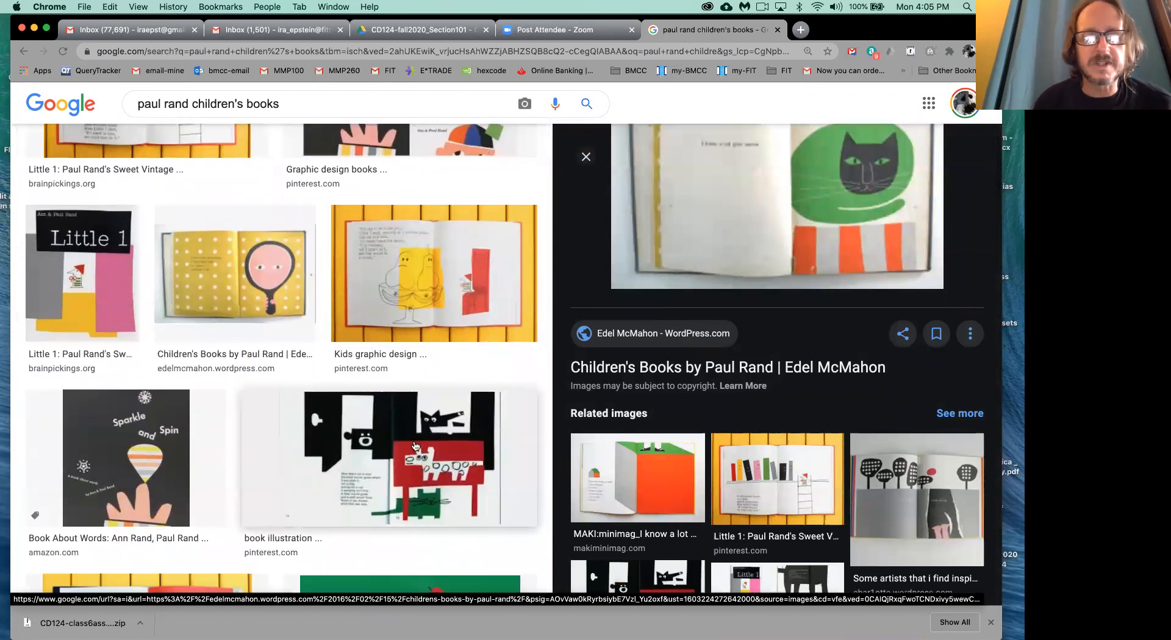
pyautogui.scroll(-2, 415, 445)
pyautogui.scroll(-4, 404, 379)
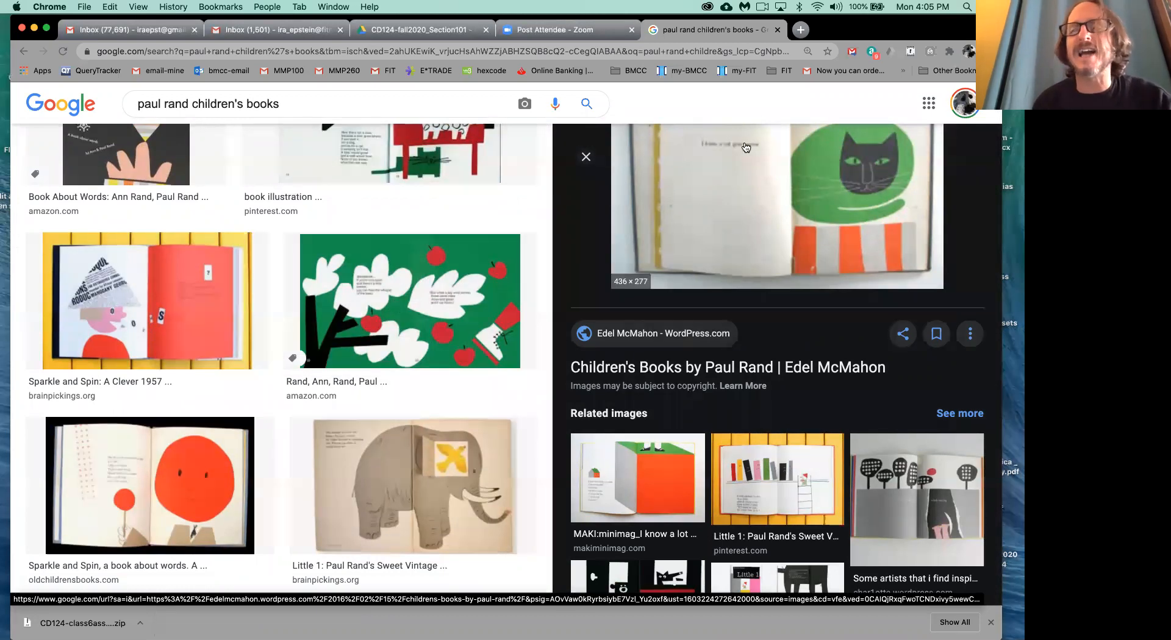
# - Search Google for "mattise" in a new tab, using the suggested query
pyautogui.click(801, 30)
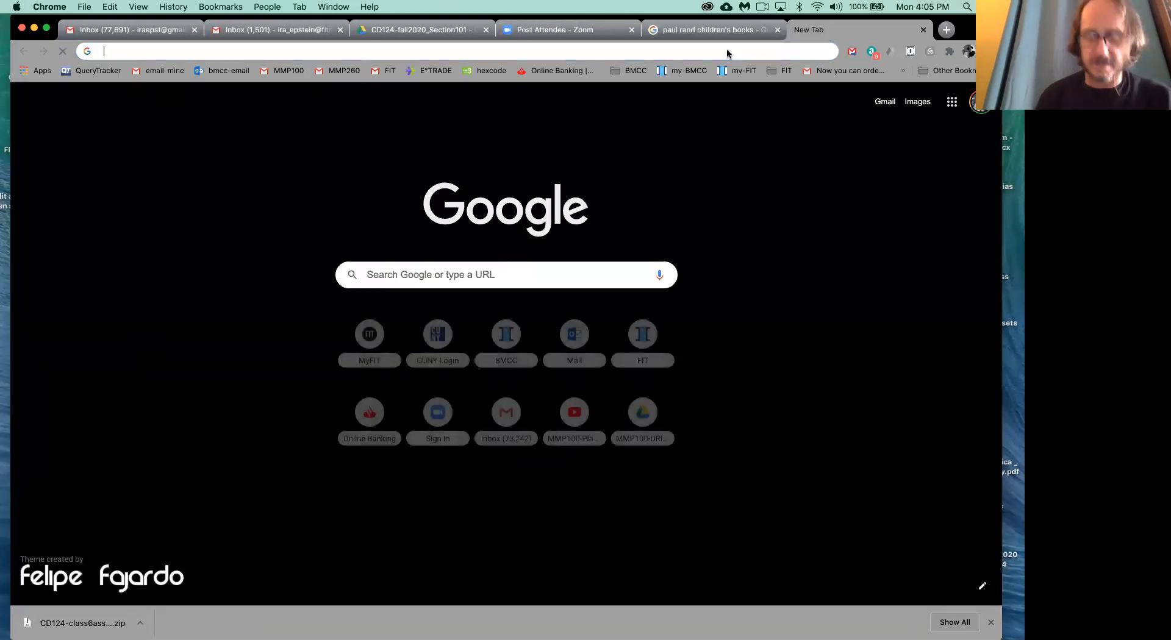
pyautogui.write('matt')
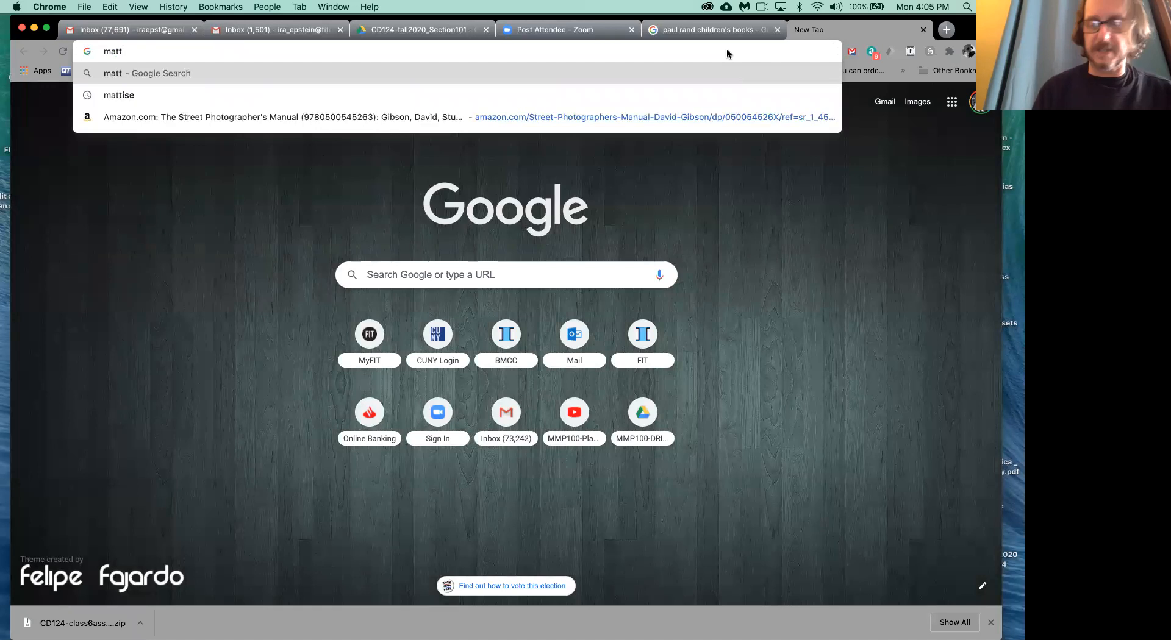
pyautogui.press('Down')
pyautogui.press('Return')
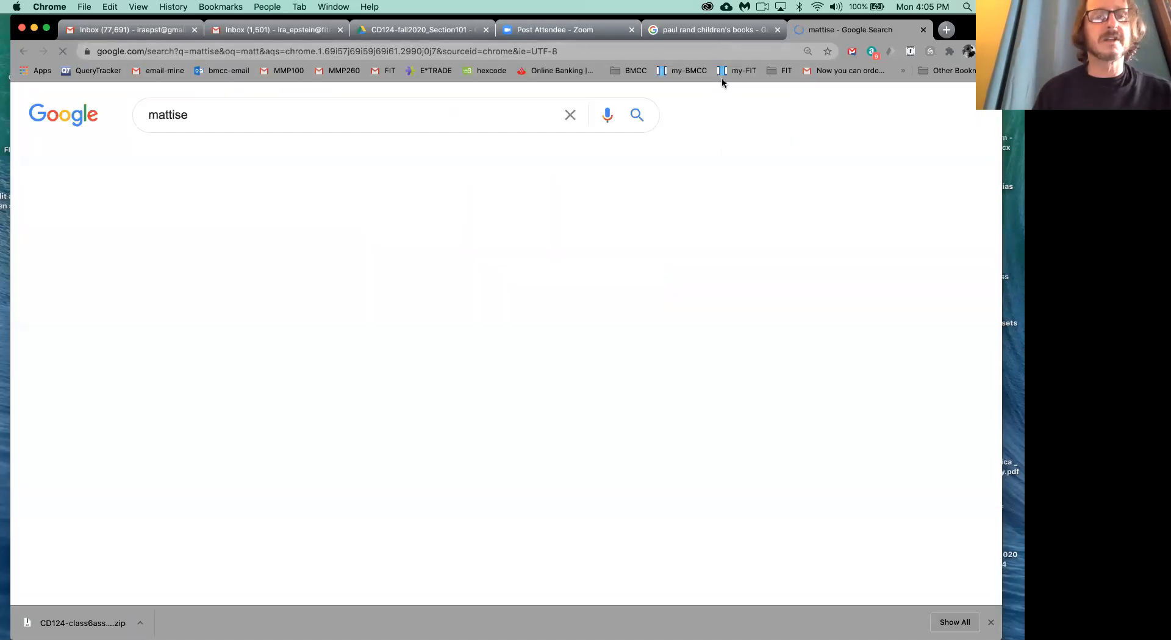
# - Change the search to the suggested "matisse cutouts" and bring up its image results
pyautogui.click(279, 118)
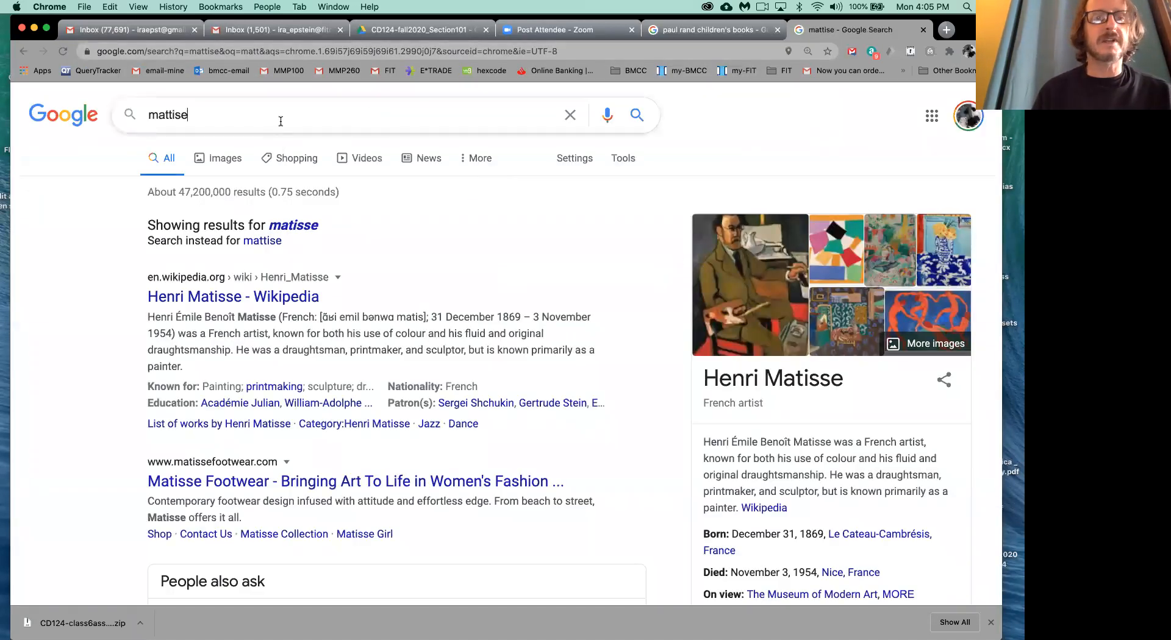
pyautogui.write('cutou')
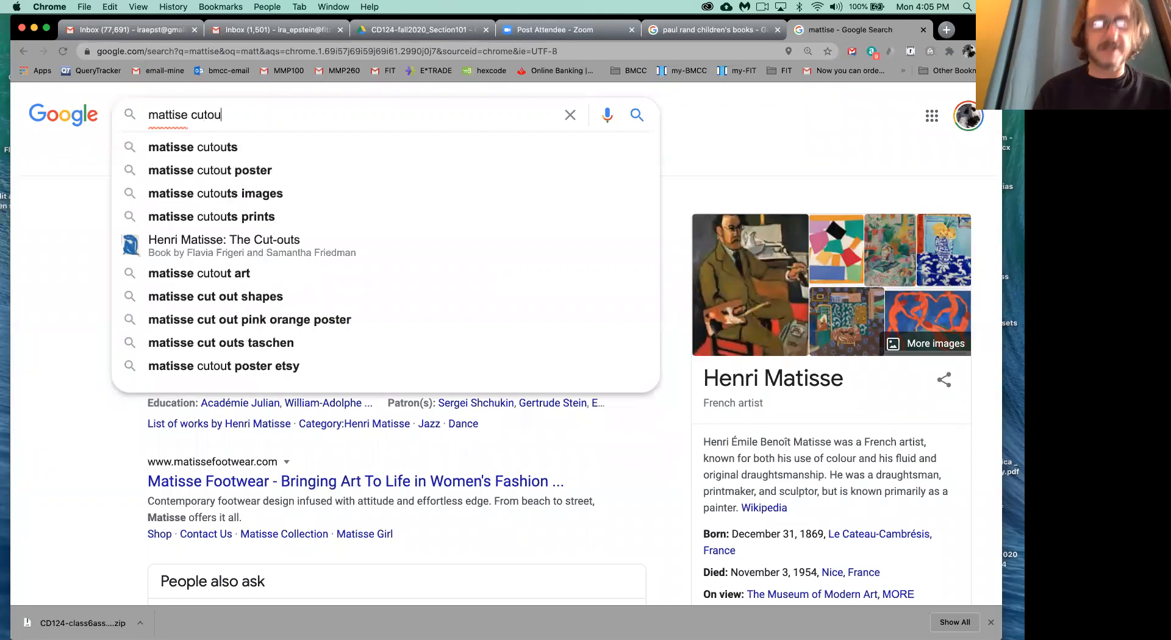
pyautogui.press('BackSpace')
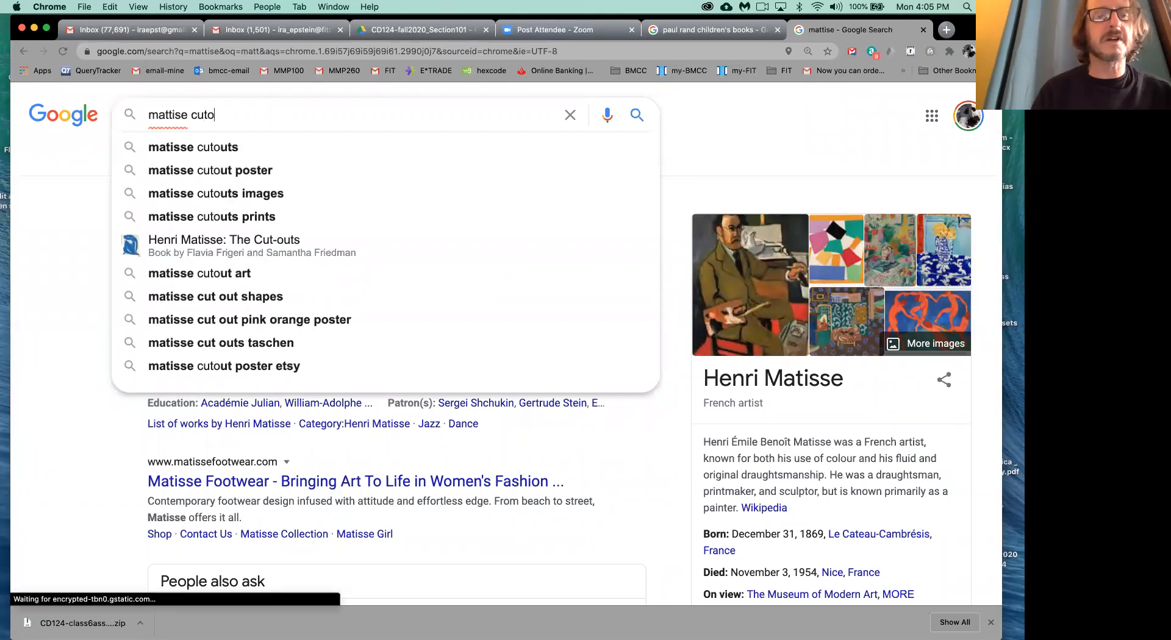
pyautogui.click(221, 149)
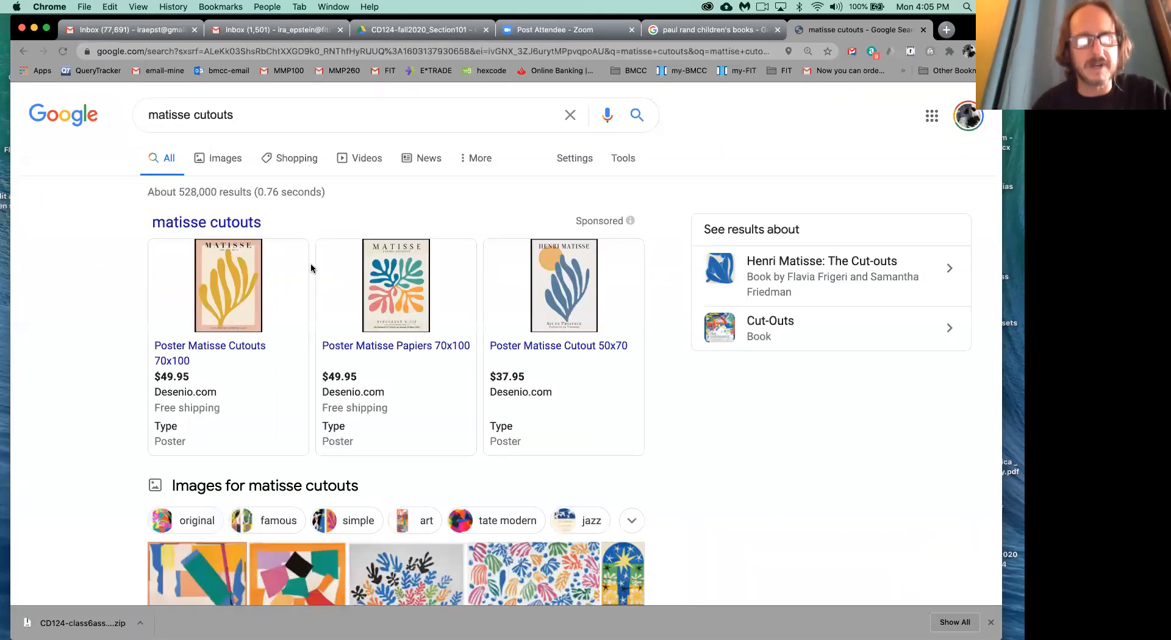
pyautogui.scroll(-3, 310, 262)
pyautogui.scroll(-3, 310, 263)
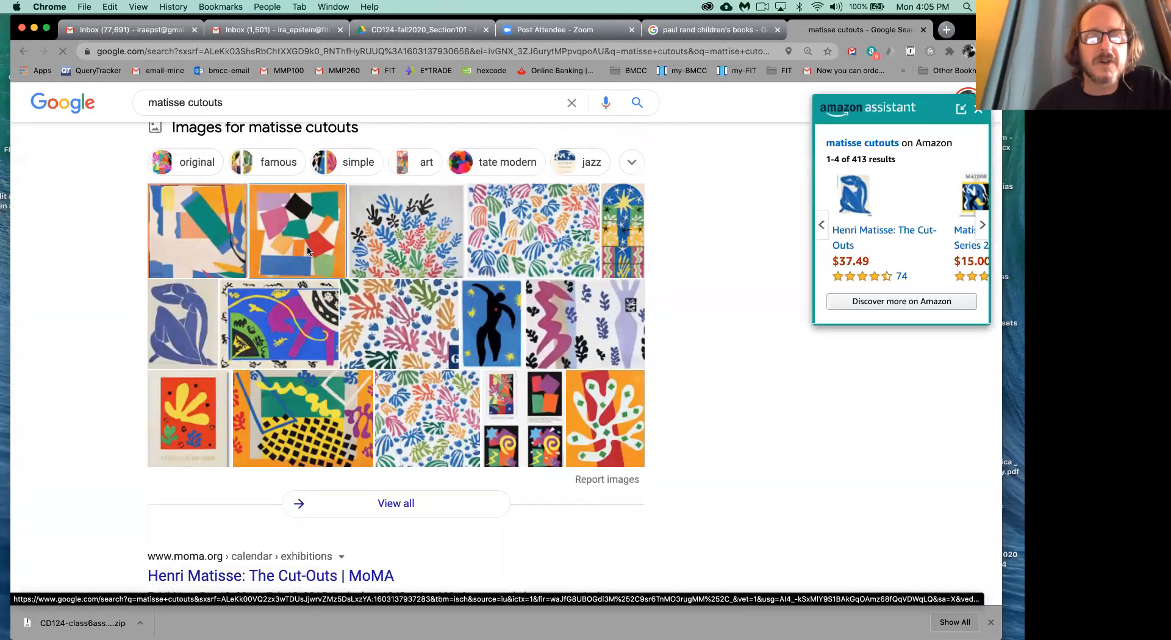
# - Preview the orange-bordered Matisse cut-out from Tate, look over the similar images, and return to the Paul Rand children's books results
pyautogui.click(307, 250)
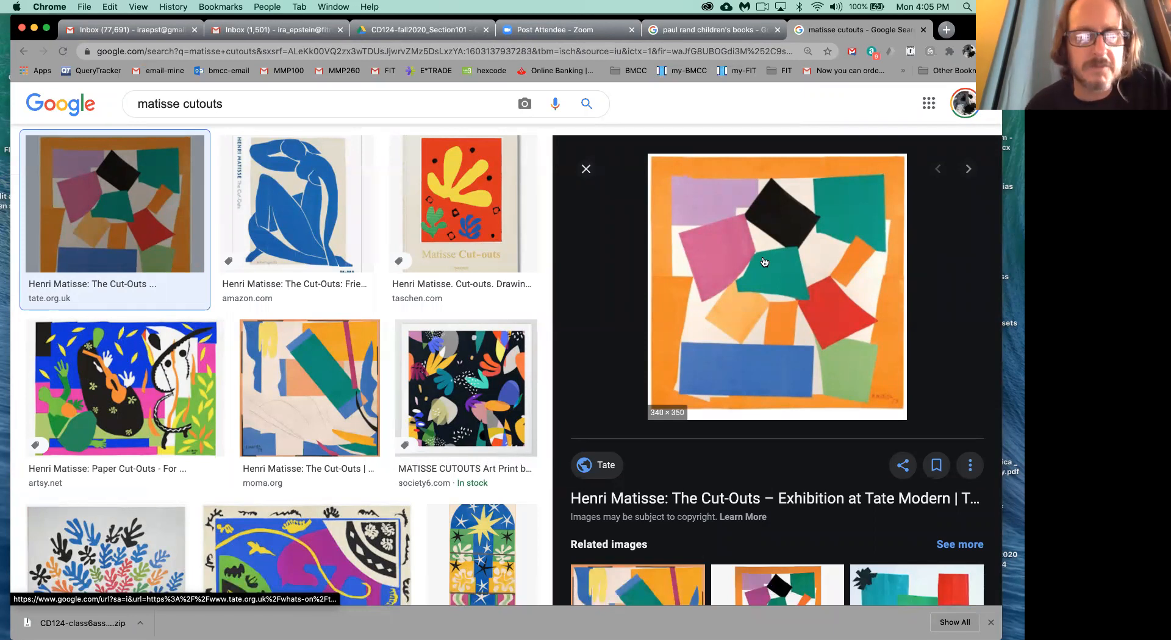
pyautogui.scroll(-2, 450, 432)
pyautogui.scroll(-4, 450, 432)
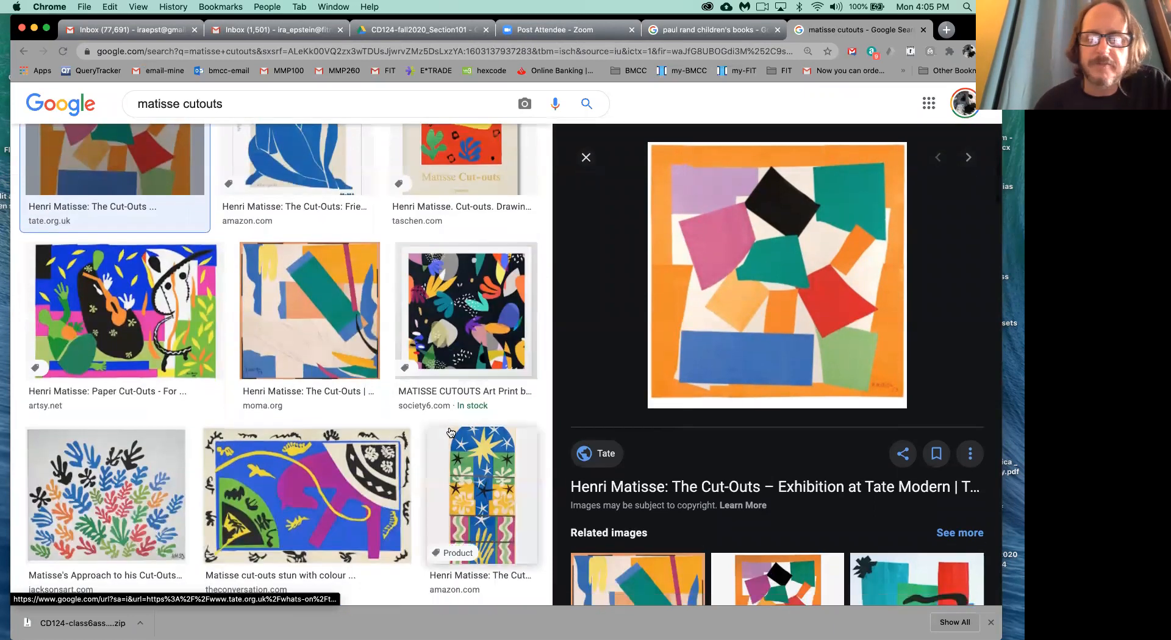
pyautogui.click(708, 29)
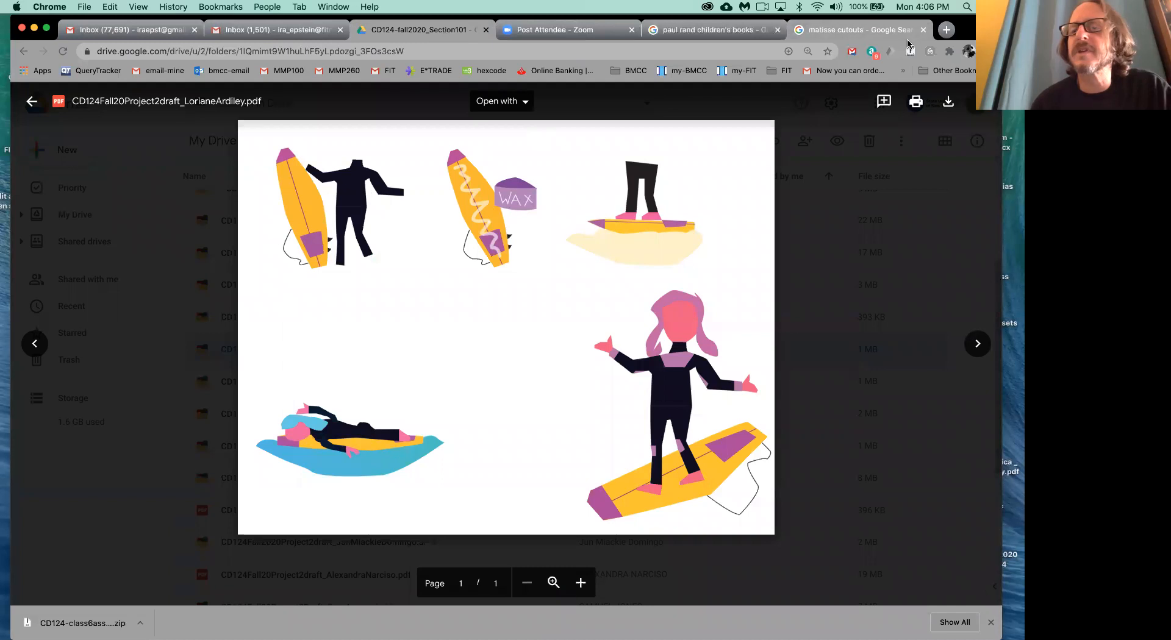
# - Search Google for "saul bass" in a new tab and bring up the image results
pyautogui.click(947, 31)
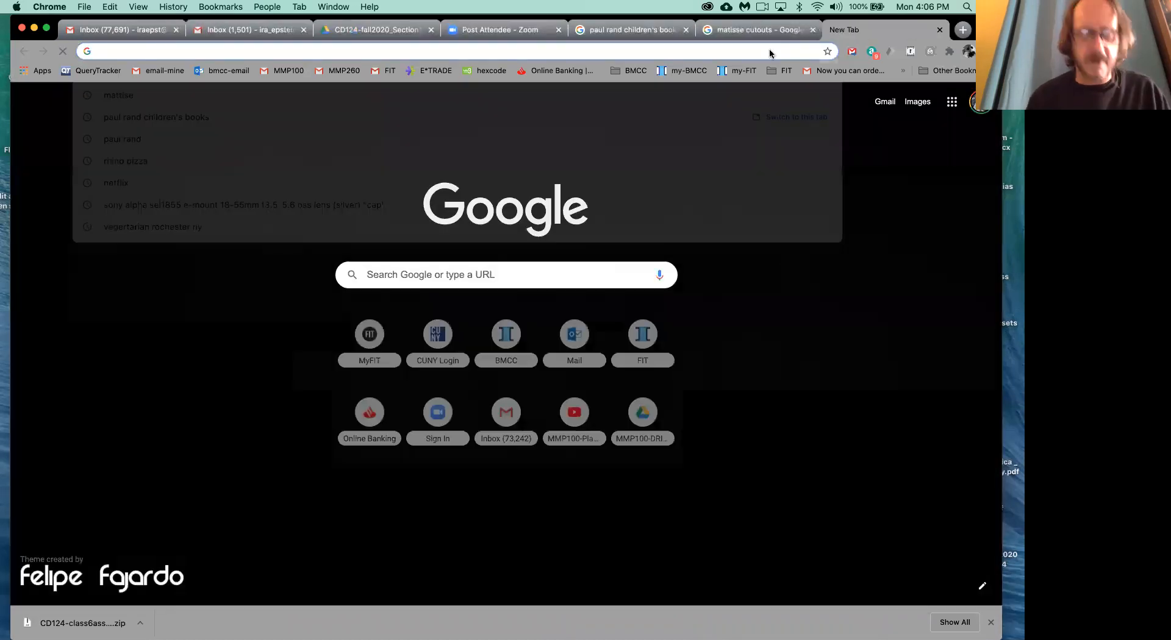
pyautogui.write('saul bass')
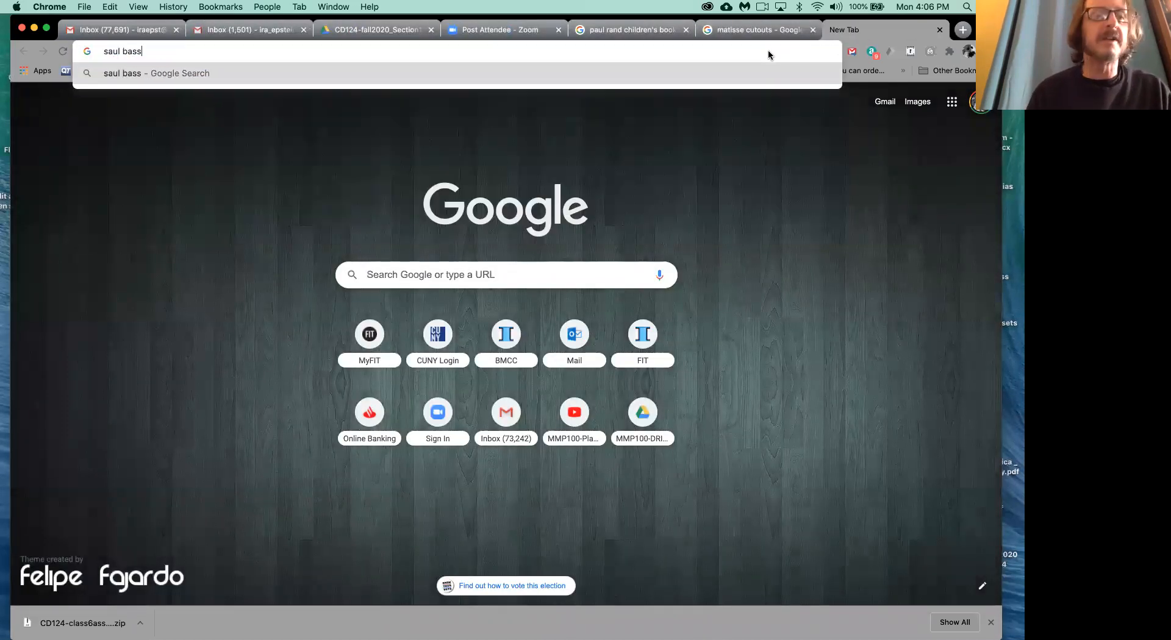
pyautogui.press('Return')
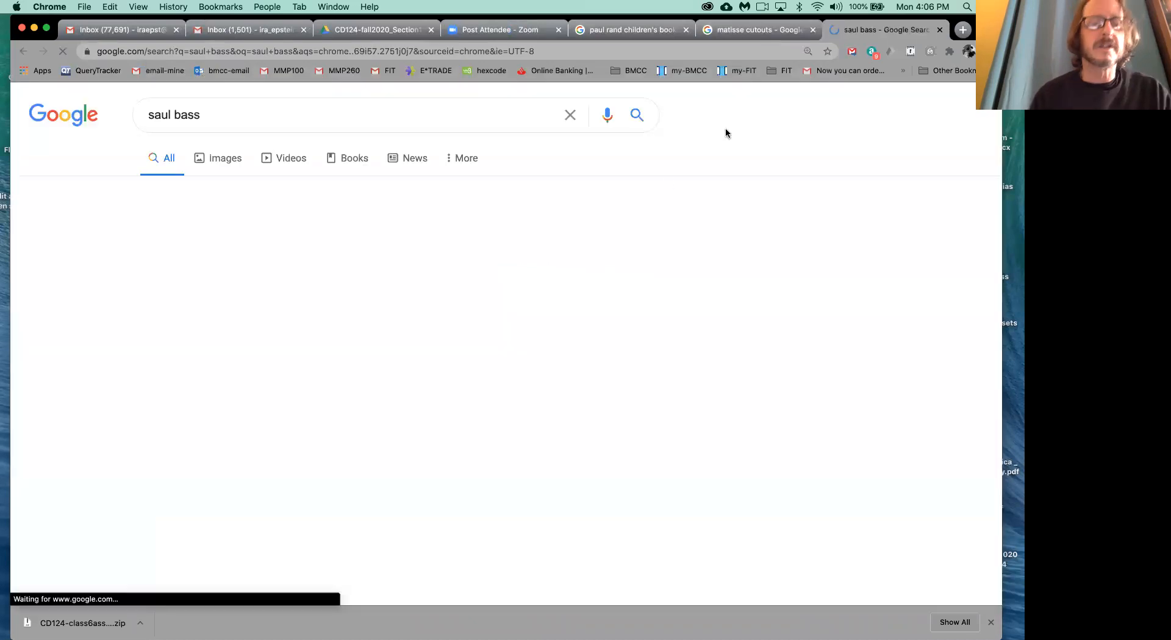
pyautogui.click(213, 160)
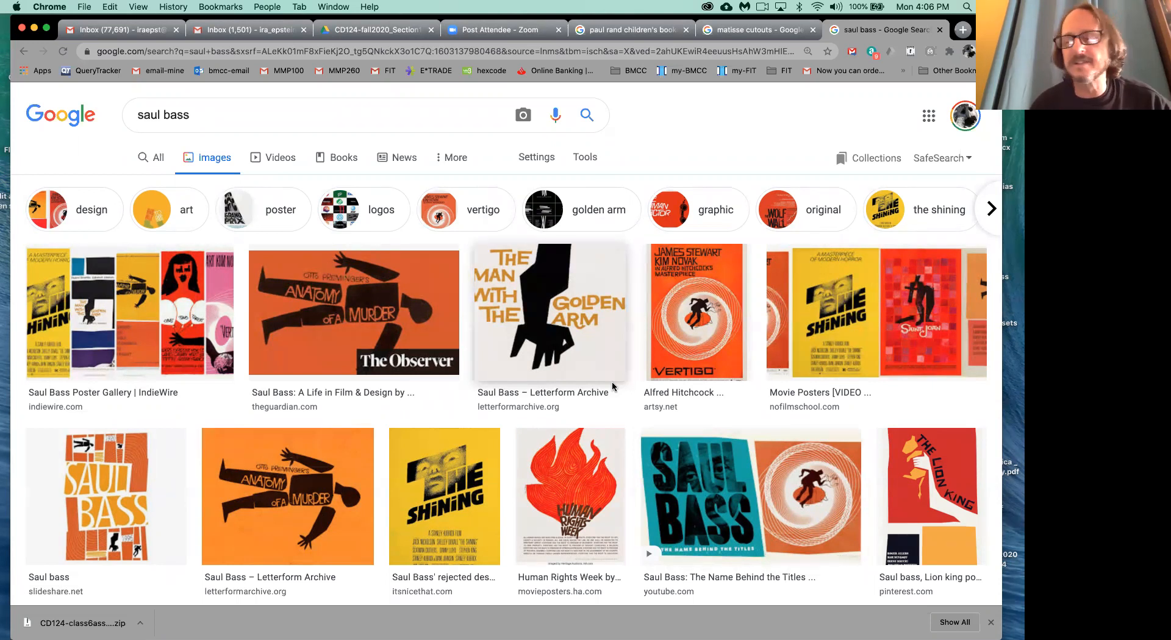
# - Examine the Saul Bass image results for poster, title and logo designs built from simple cut-out shapes
pyautogui.scroll(-2, 613, 382)
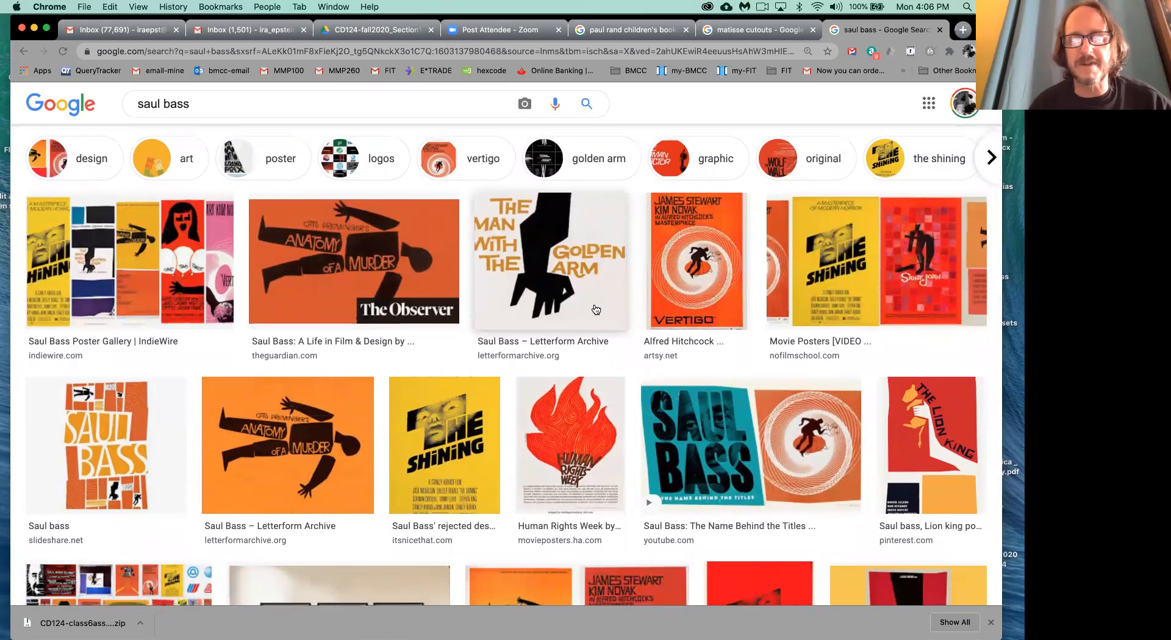
pyautogui.scroll(-1, 586, 293)
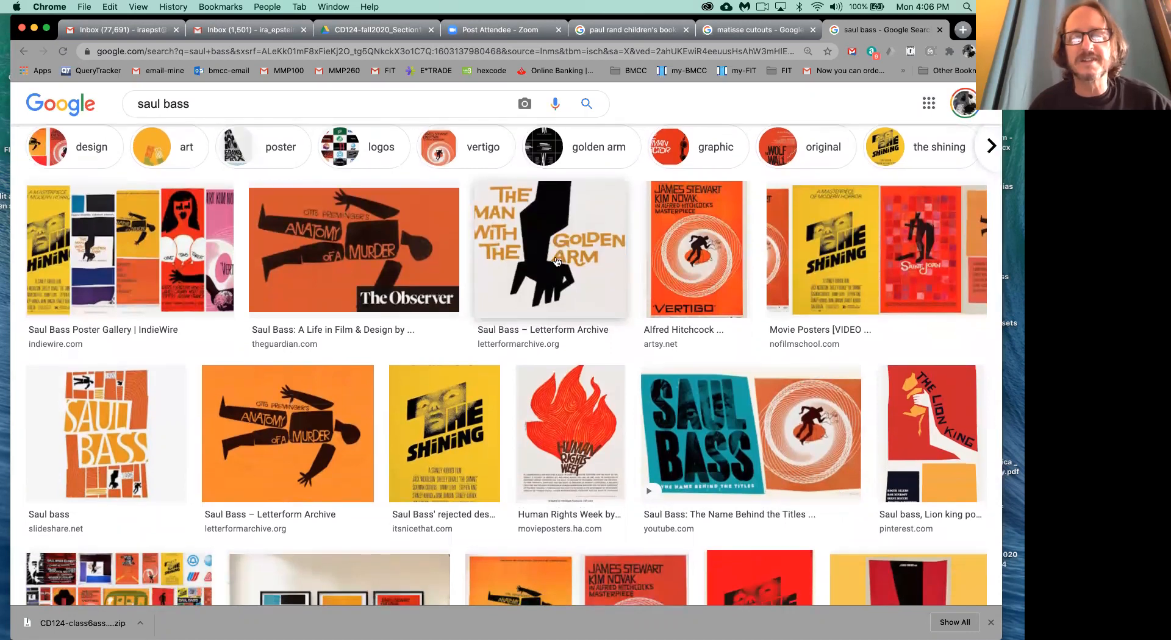
pyautogui.scroll(-4, 554, 254)
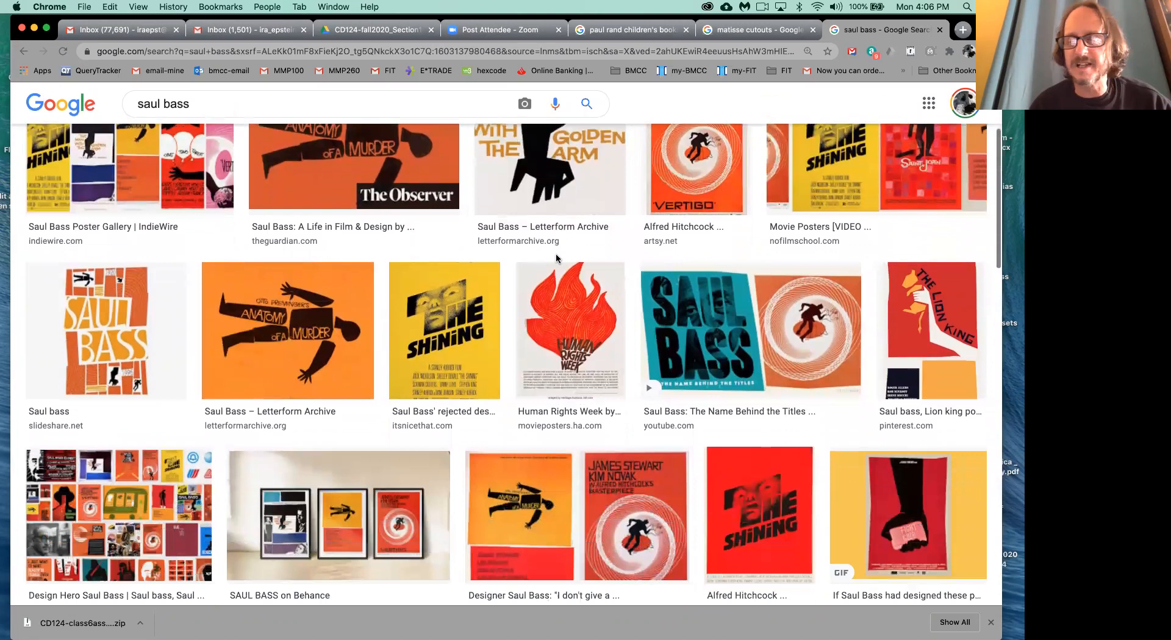
pyautogui.scroll(-7, 555, 258)
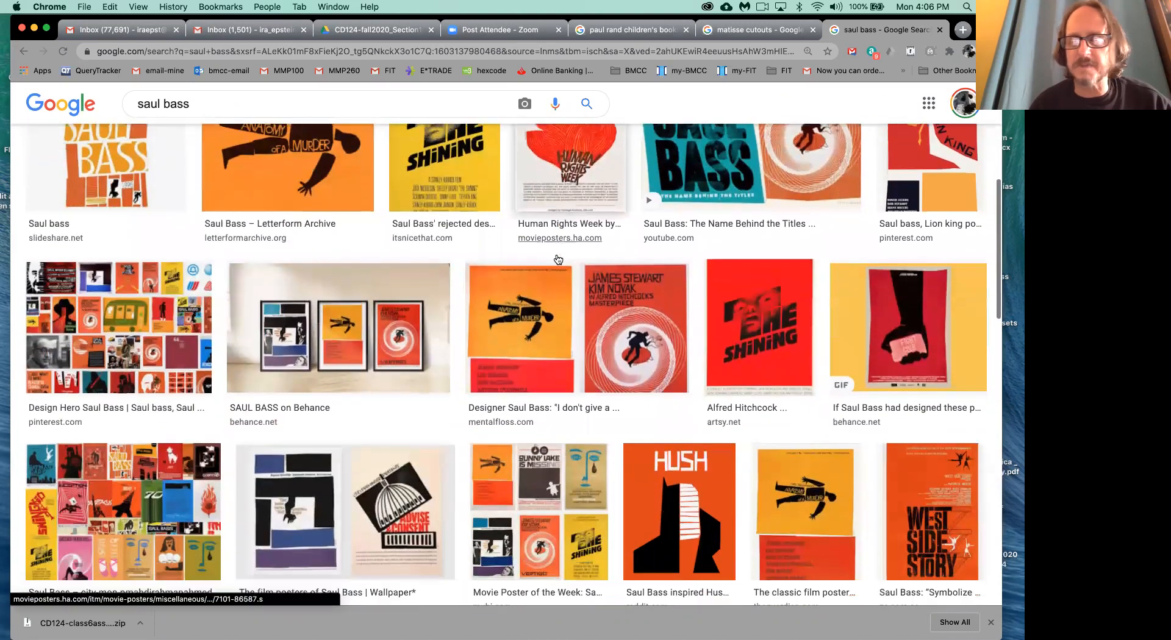
pyautogui.scroll(-6, 557, 260)
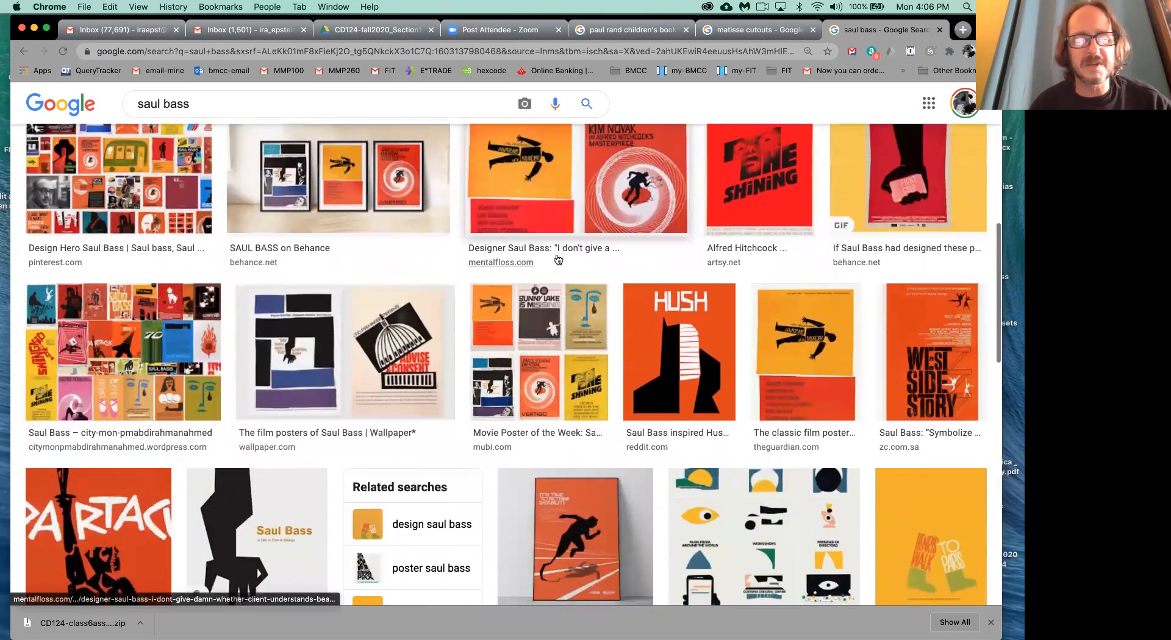
pyautogui.scroll(-6, 558, 260)
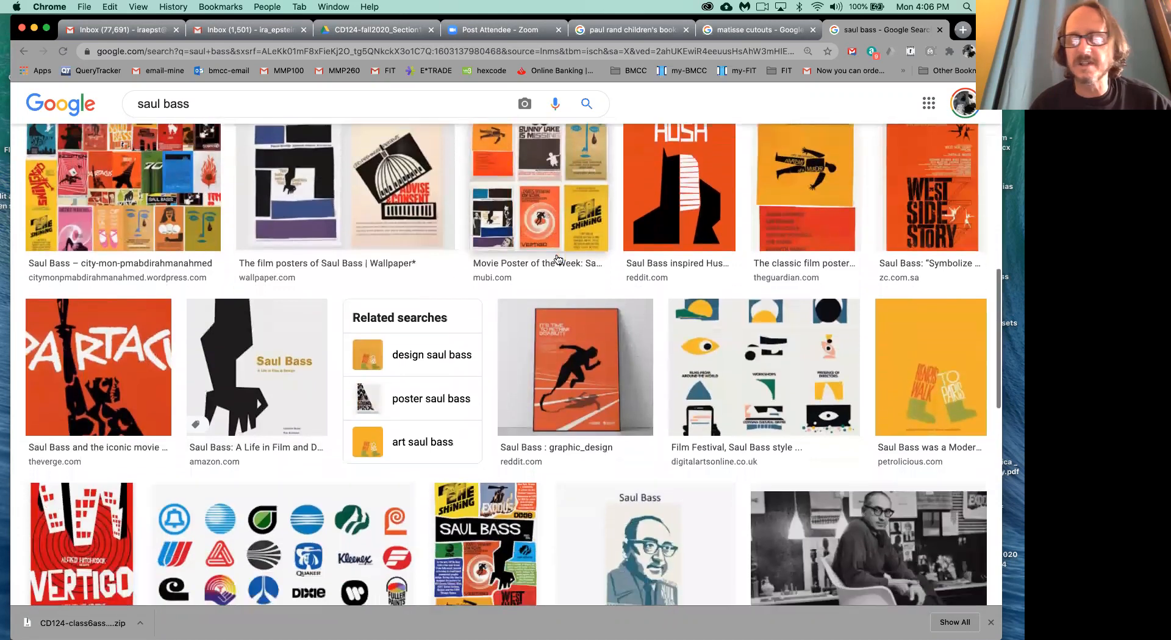
pyautogui.scroll(-2, 558, 260)
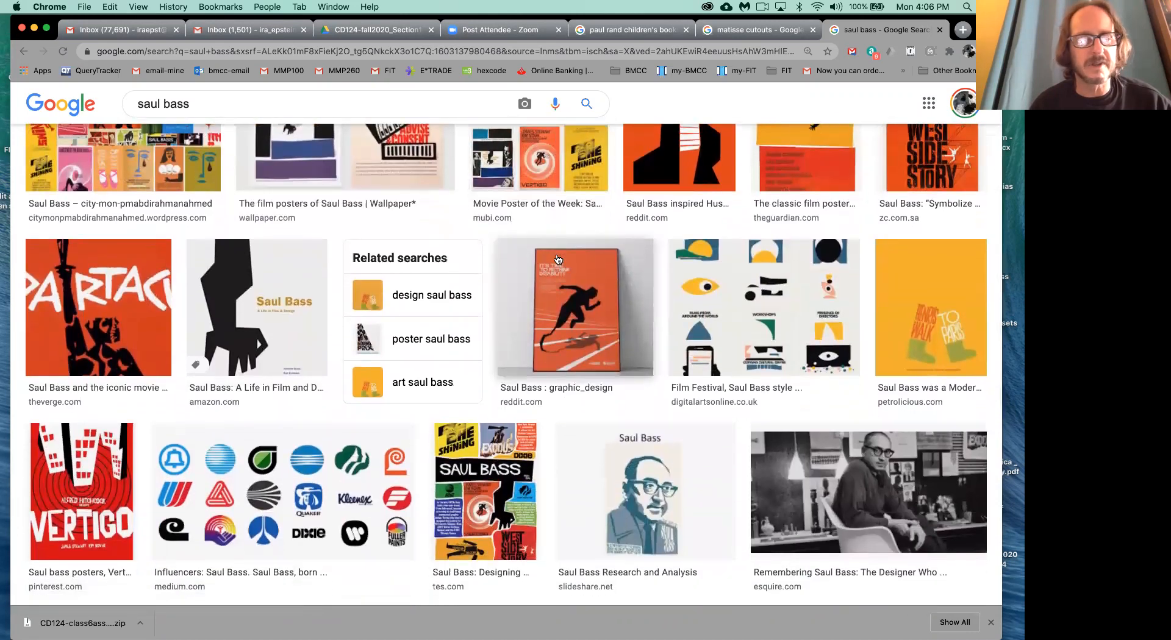
pyautogui.scroll(-3, 372, 399)
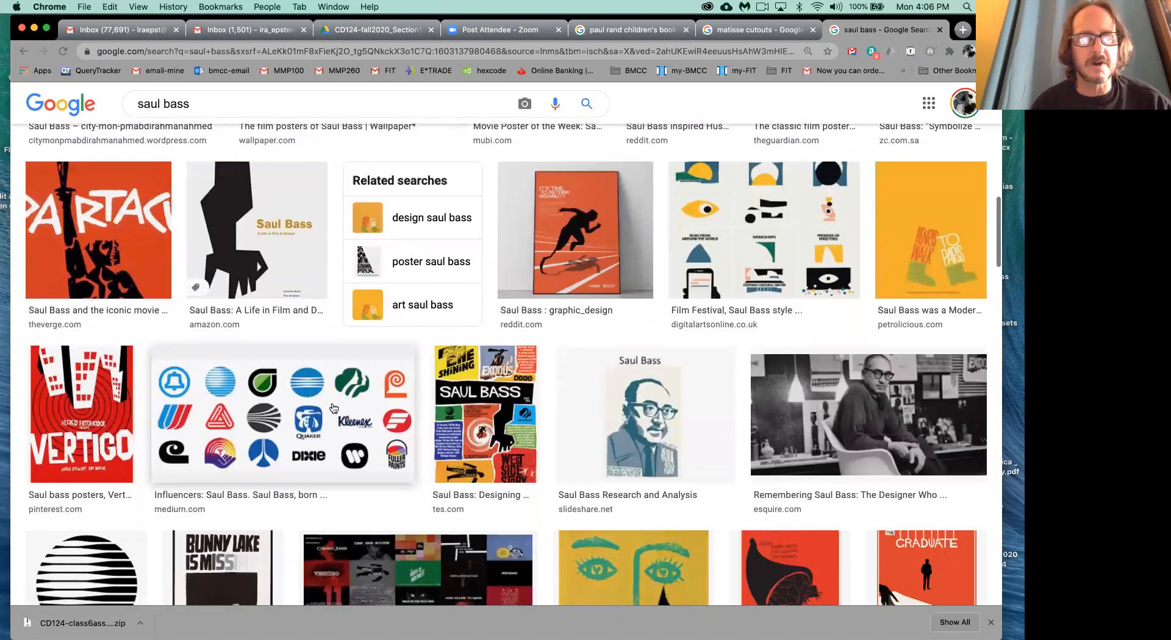
pyautogui.scroll(-2, 333, 408)
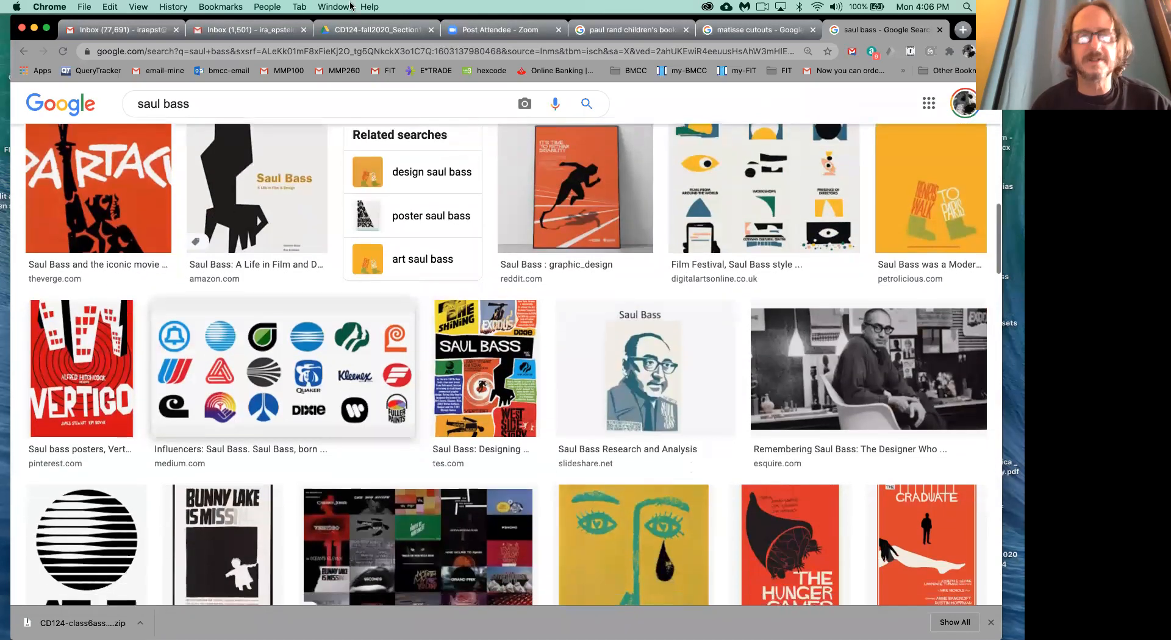
# - Go back through the Paul Rand results to the surfing draft in Google Drive and close its preview
pyautogui.click(641, 32)
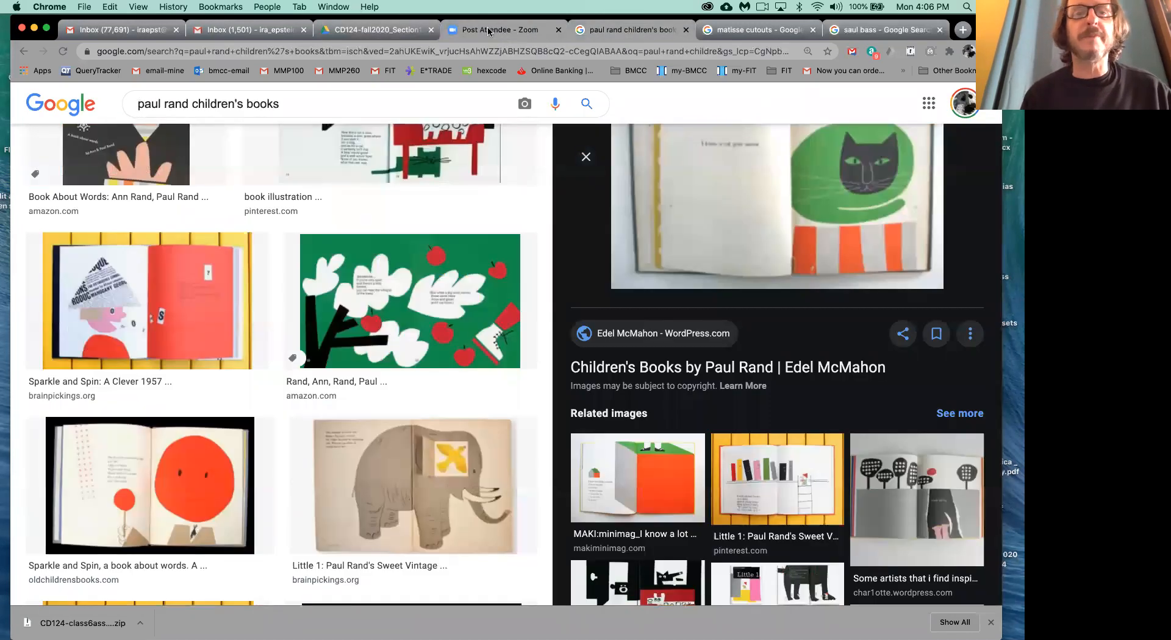
pyautogui.click(396, 31)
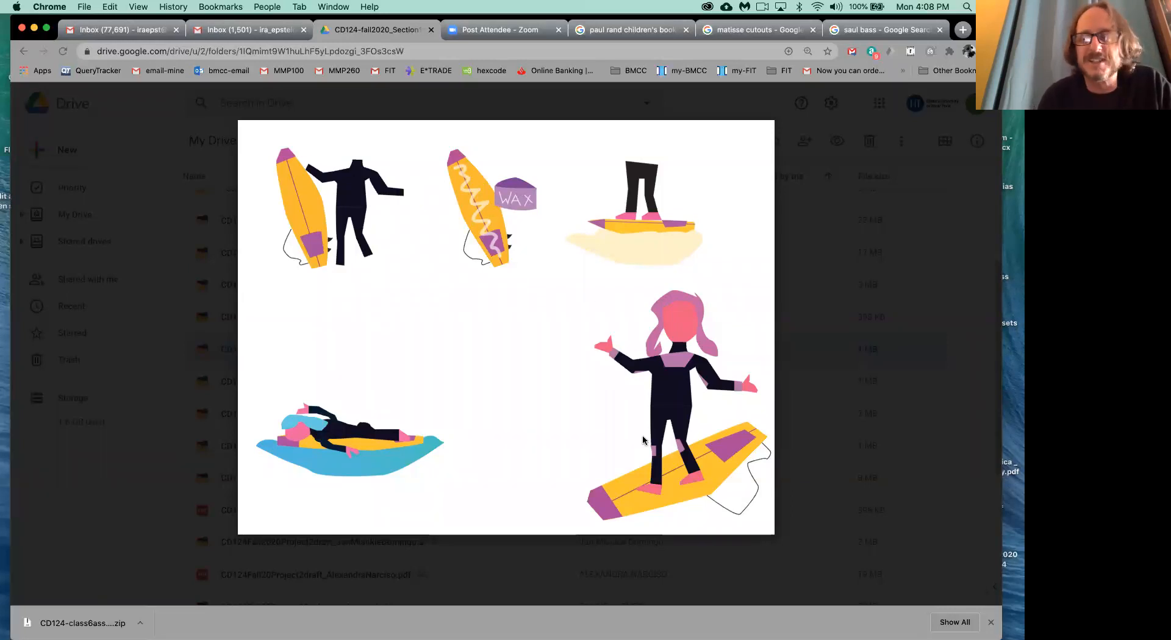
pyautogui.click(968, 340)
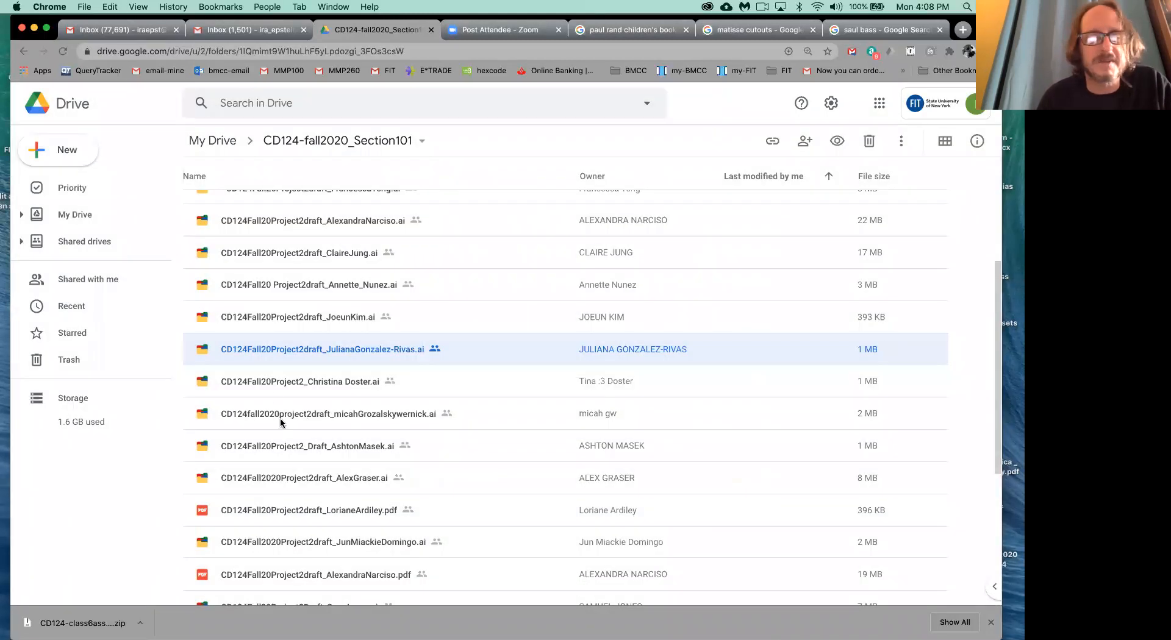
# - Preview the eight-panel origami bird .ai draft from the project folder, enlarge it to review the folding steps, and close it
pyautogui.scroll(-2, 275, 391)
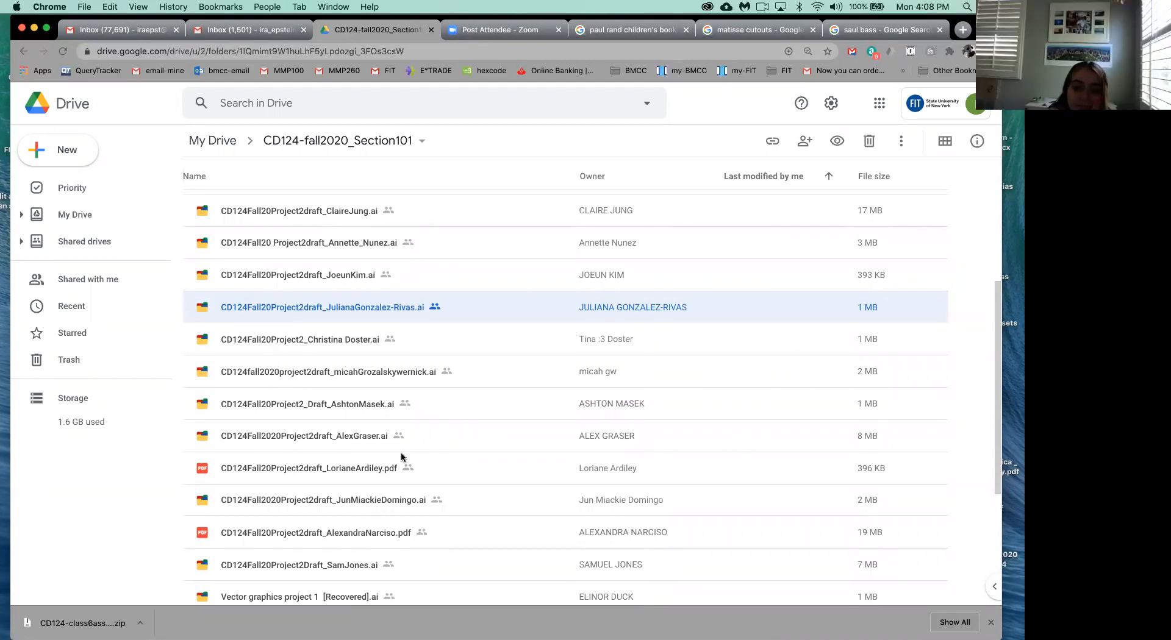
pyautogui.scroll(-2, 393, 451)
pyautogui.click(354, 449)
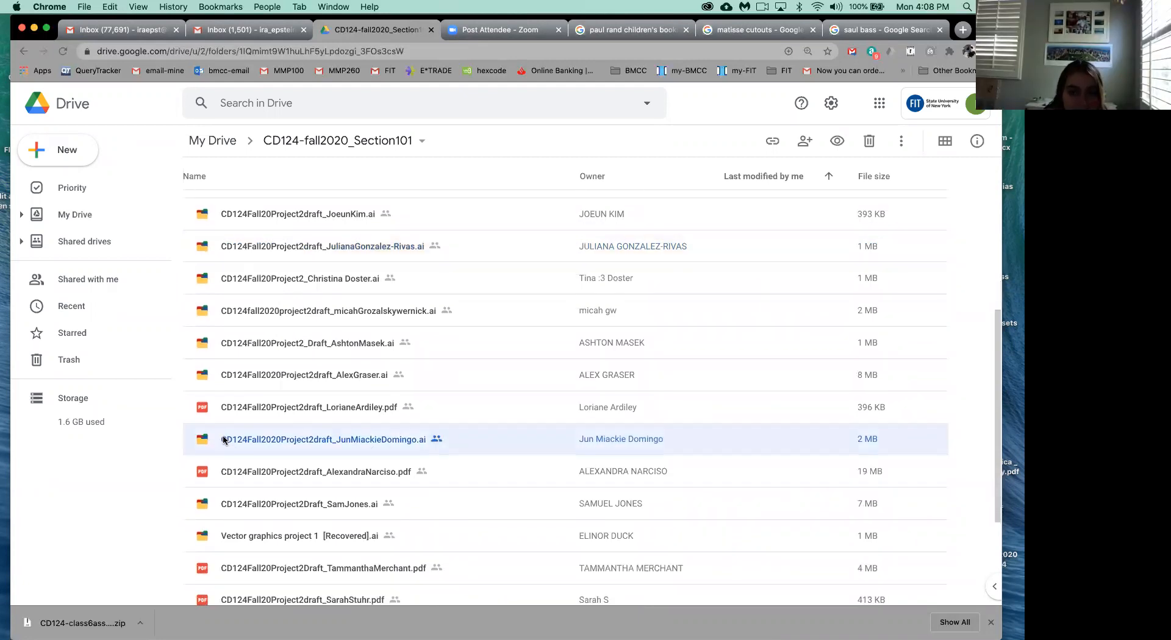
pyautogui.doubleClick(203, 440)
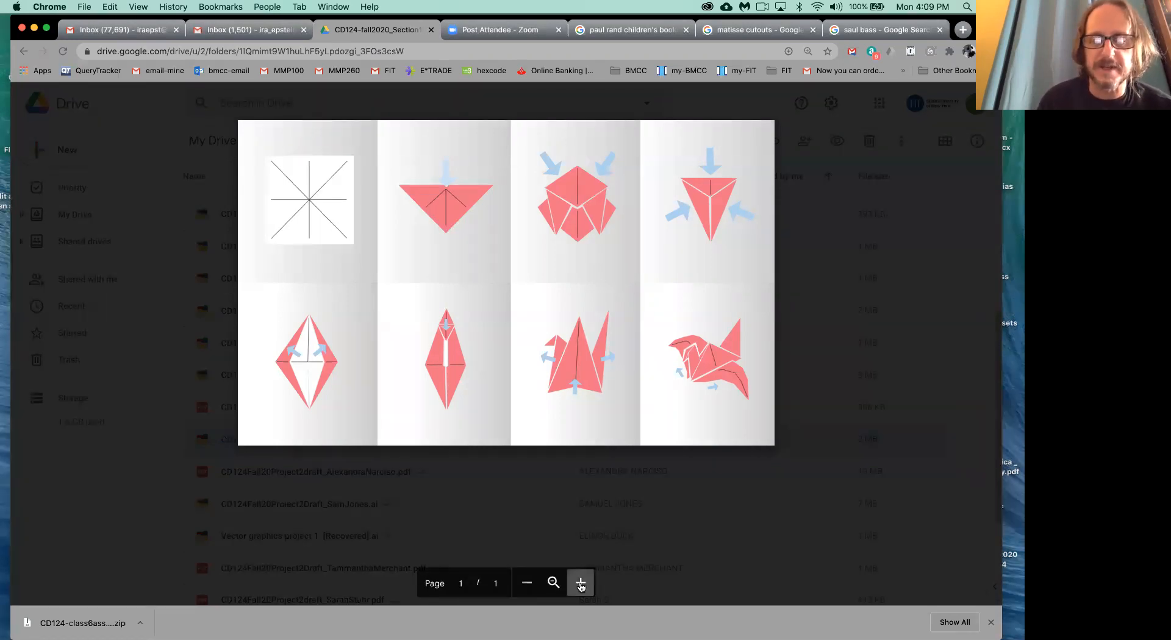
pyautogui.click(581, 583)
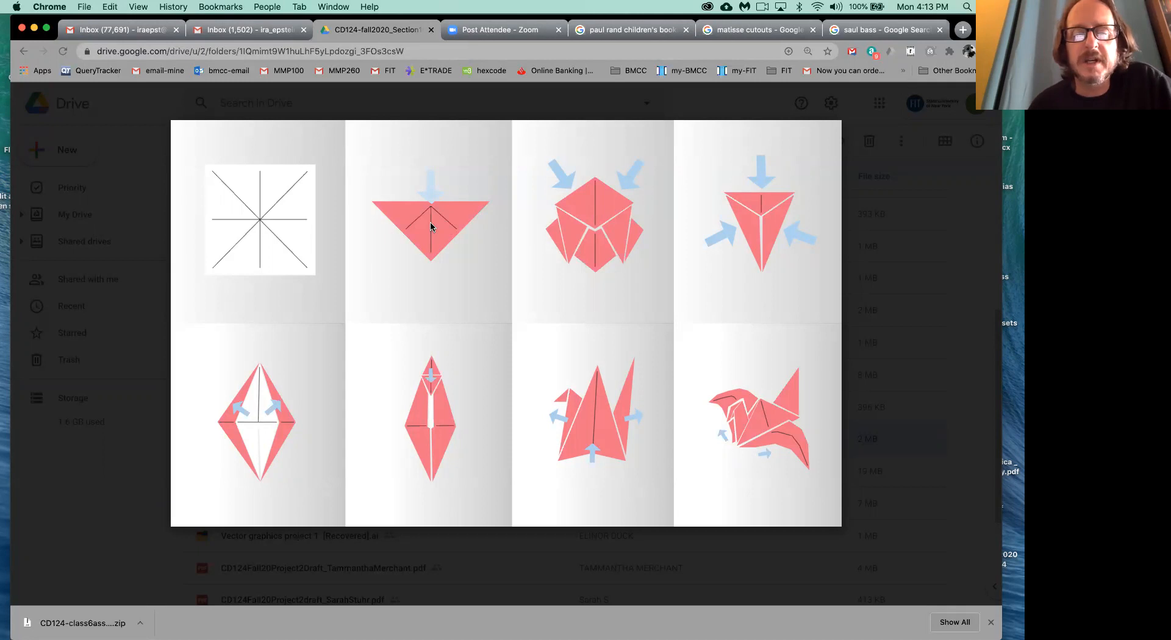
pyautogui.moveTo(132, 237)
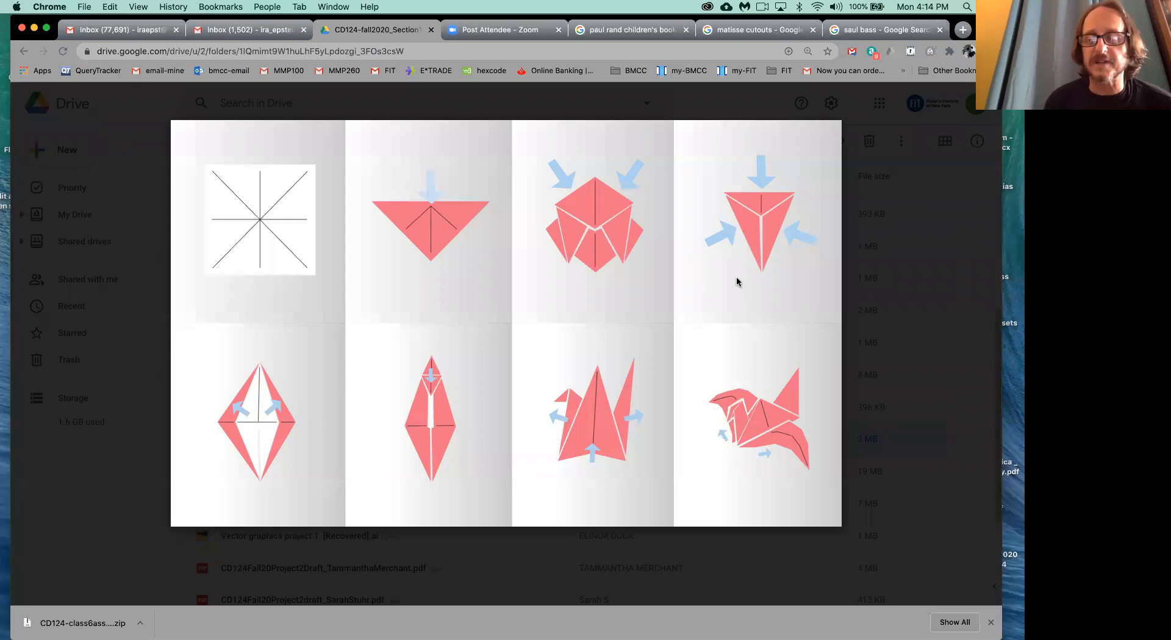
pyautogui.click(980, 341)
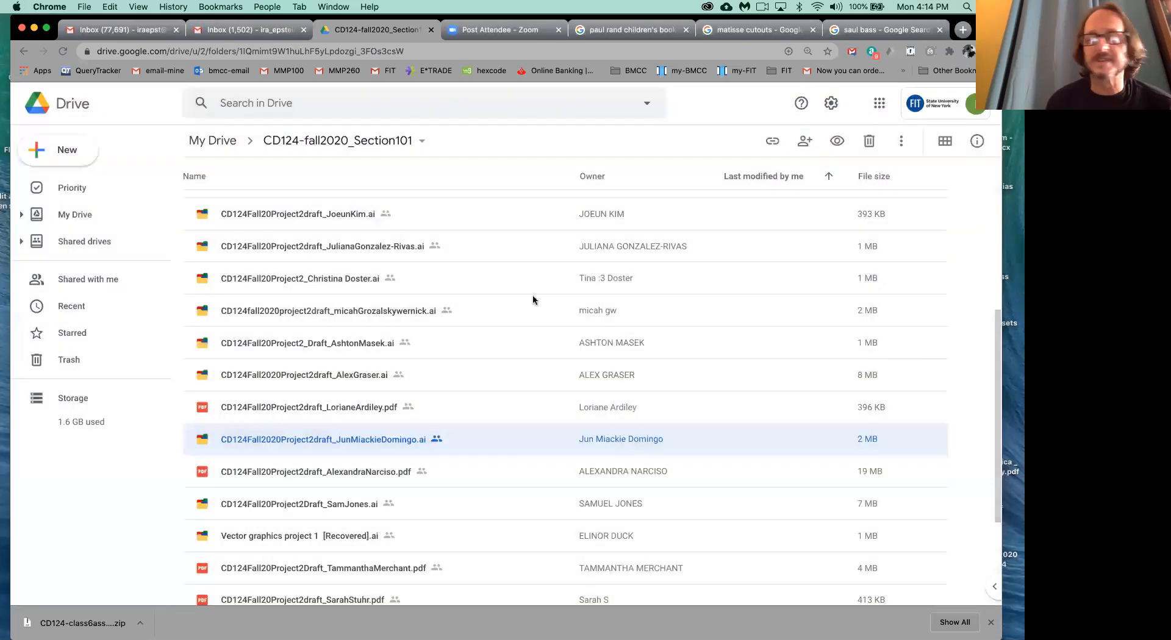
# - Preview the pumpkin-carving PDF draft briefly, and review the Paris picnic .ai draft before closing it
pyautogui.doubleClick(205, 474)
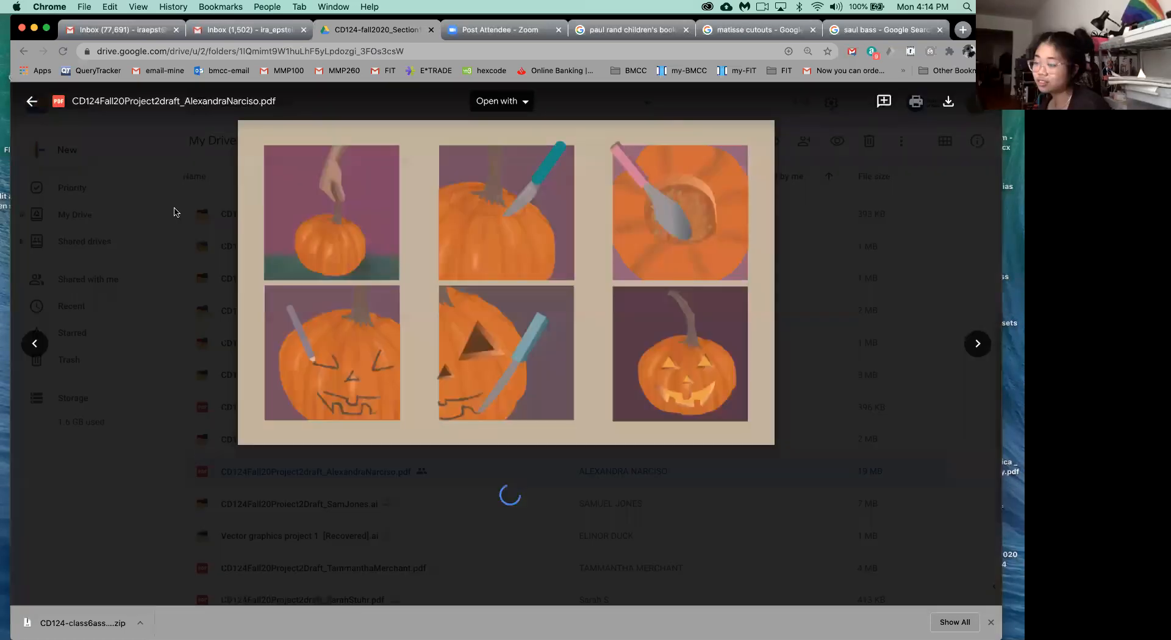
pyautogui.click(31, 101)
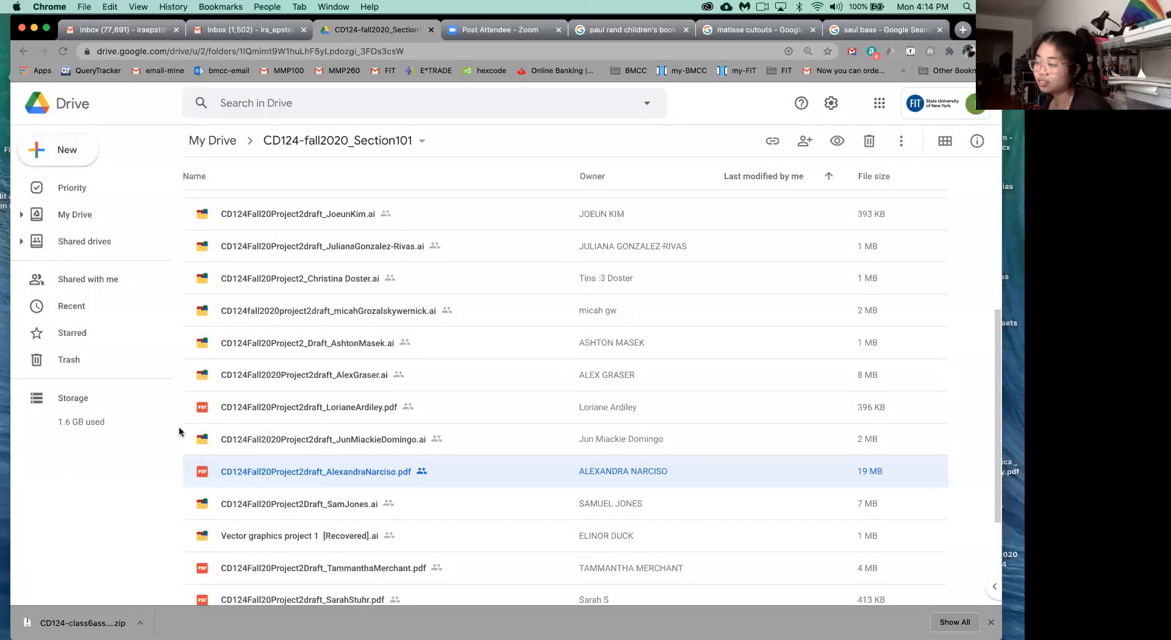
pyautogui.click(202, 505)
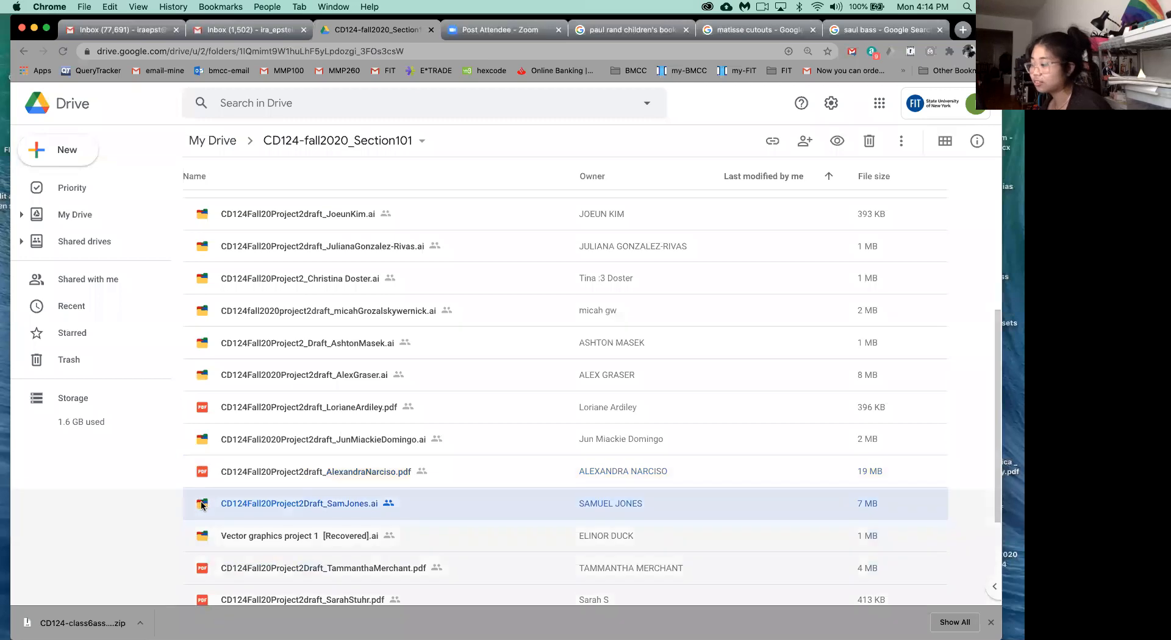
pyautogui.doubleClick(202, 505)
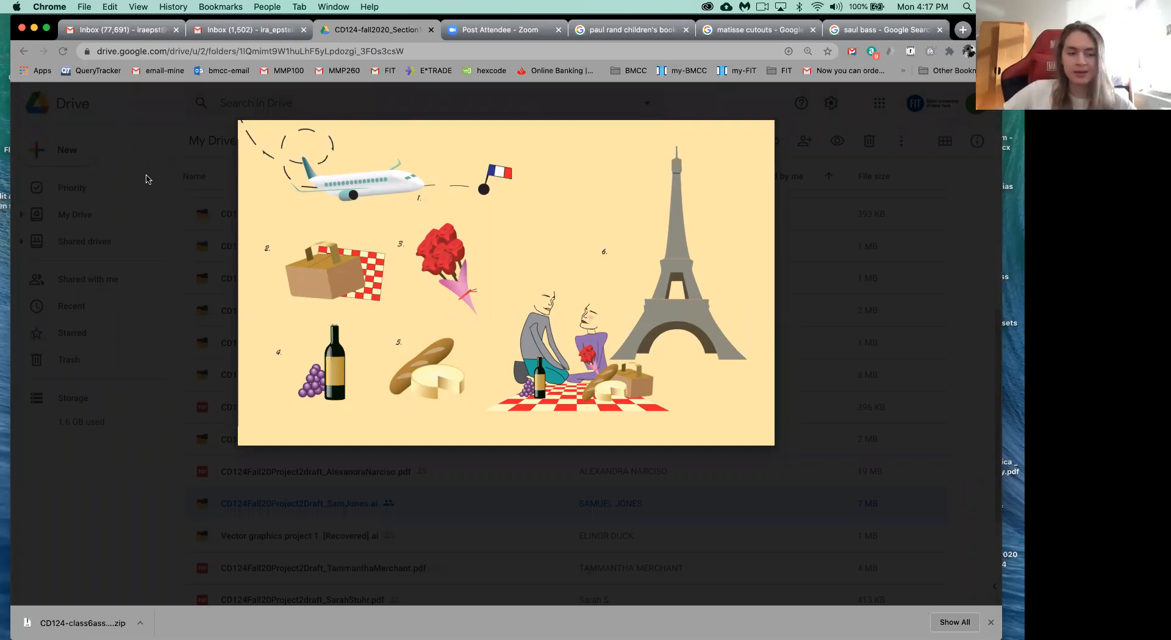
pyautogui.click(989, 353)
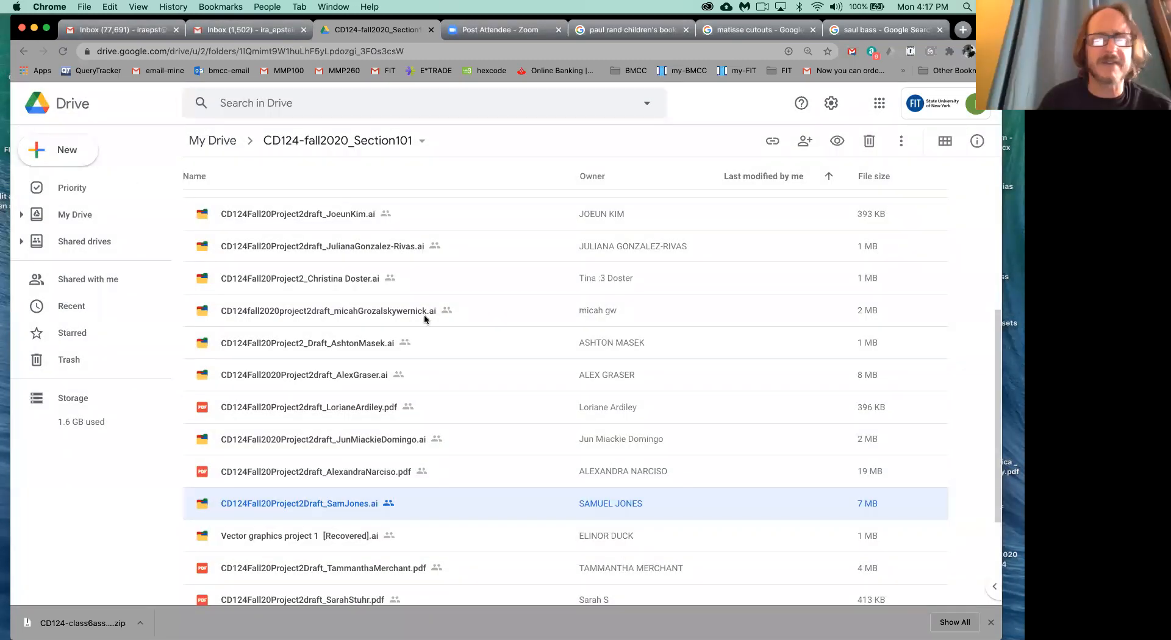
# - Preview "Vector graphics project 1 [Recovered].ai", look over its PRADA shoe artwork, and go back to the preceding Paris picnic draft
pyautogui.scroll(-3, 387, 469)
pyautogui.scroll(-2, 386, 469)
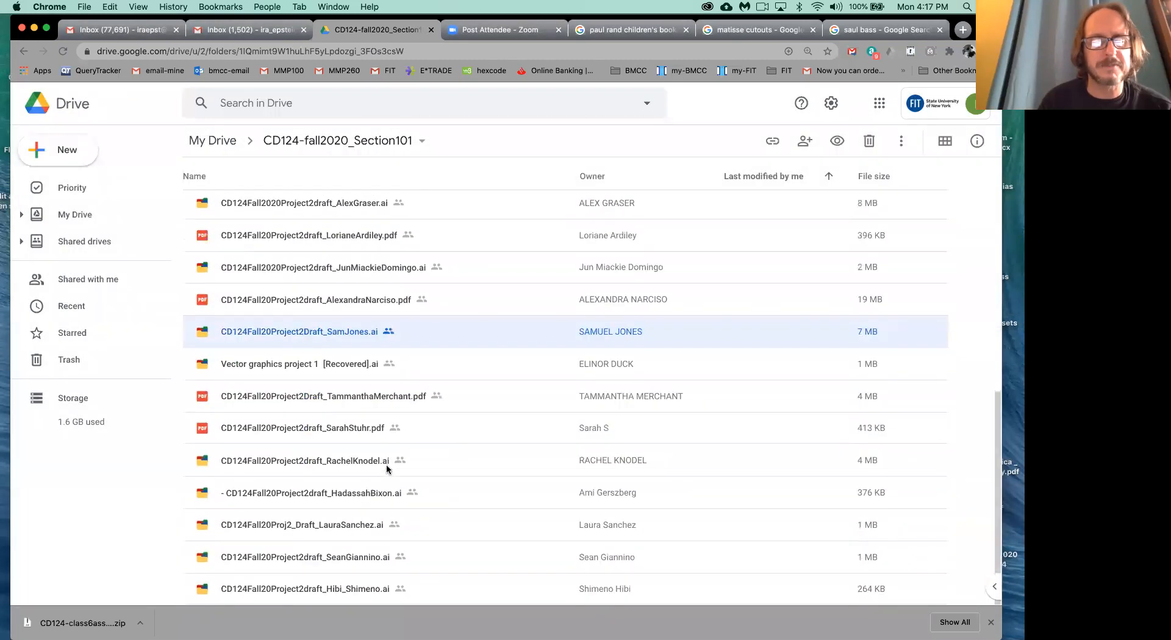
pyautogui.scroll(10, 386, 469)
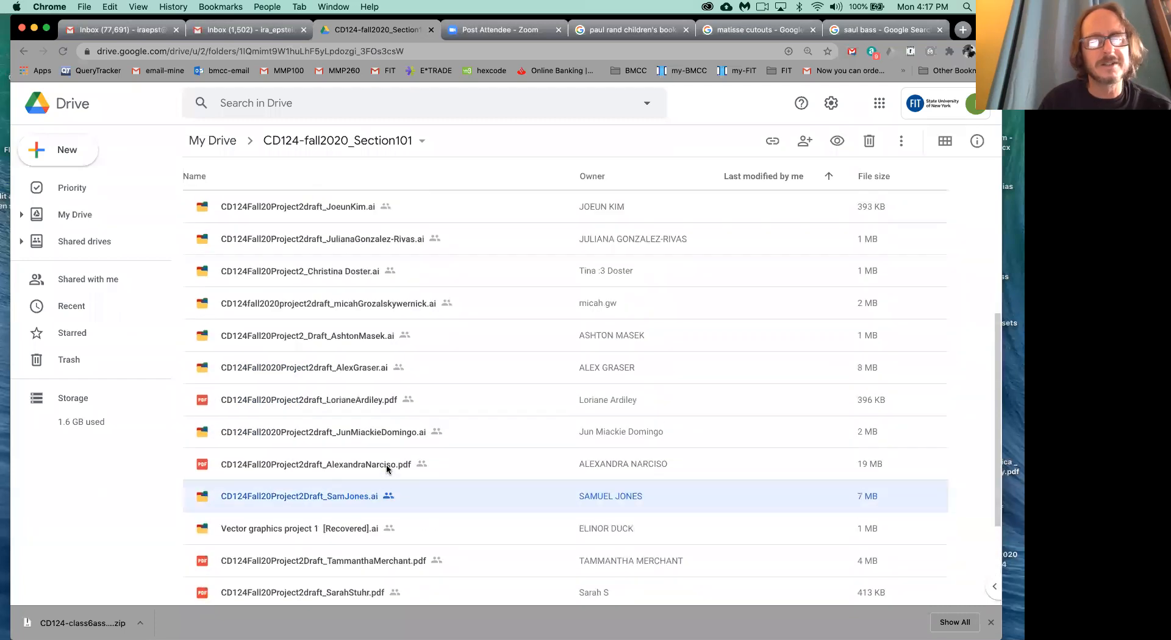
pyautogui.scroll(-5, 386, 469)
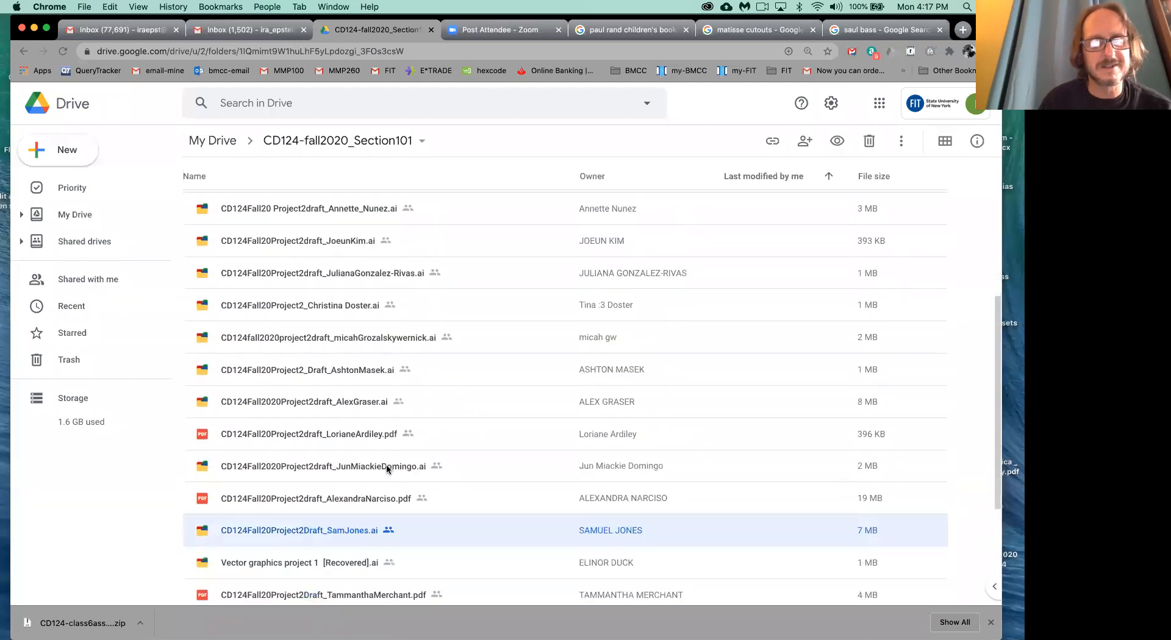
pyautogui.scroll(-2, 386, 470)
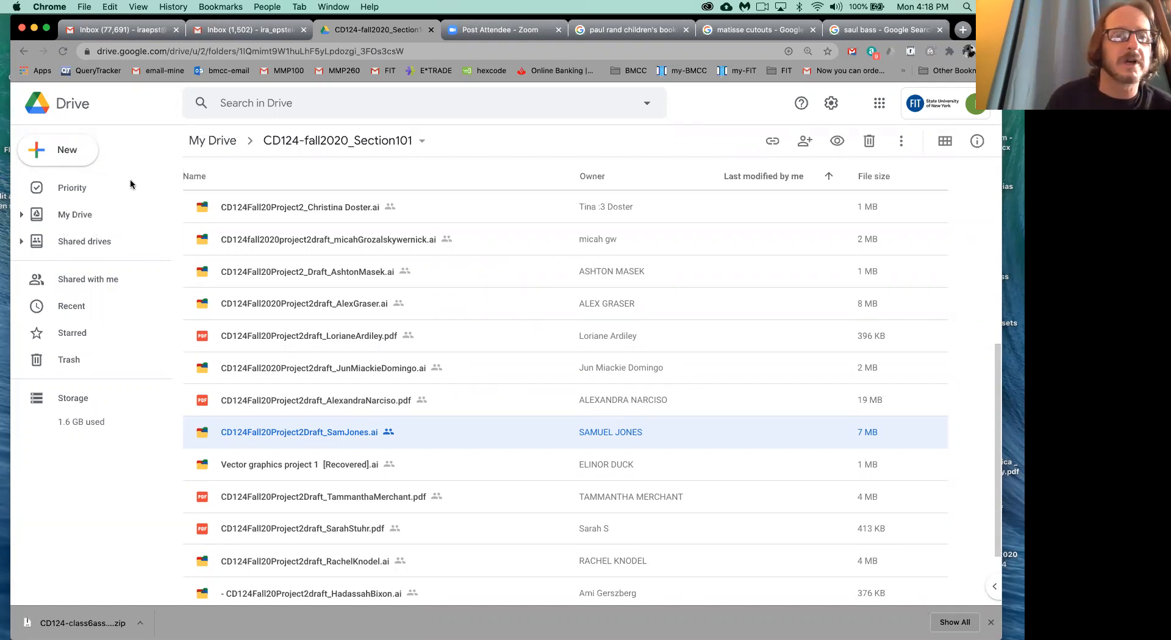
pyautogui.click(204, 467)
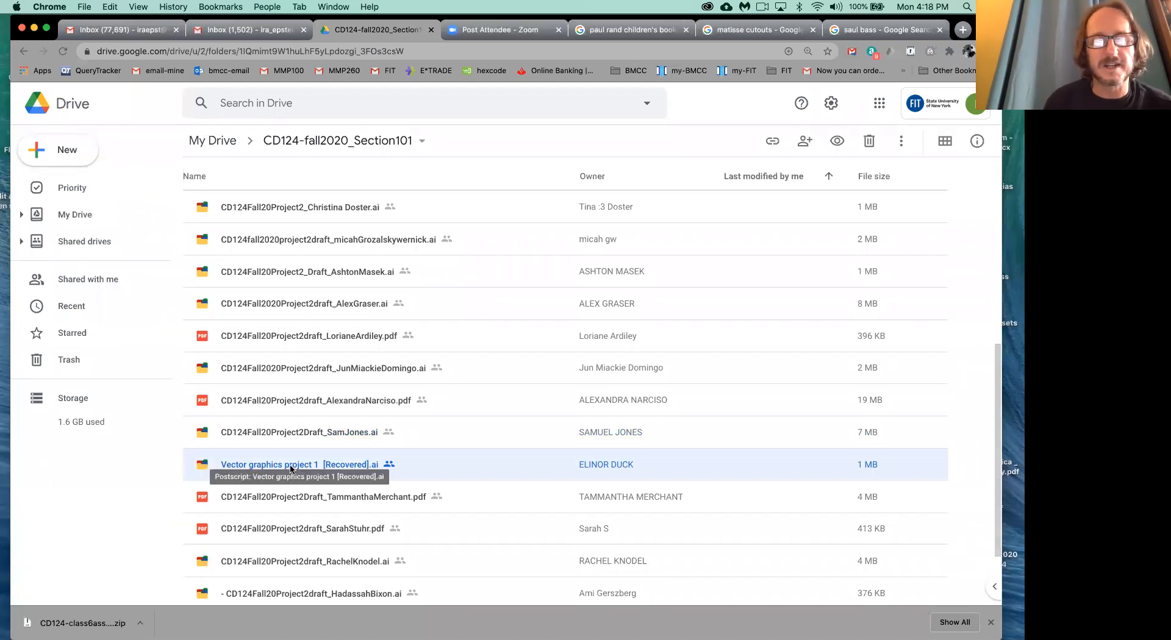
pyautogui.doubleClick(203, 467)
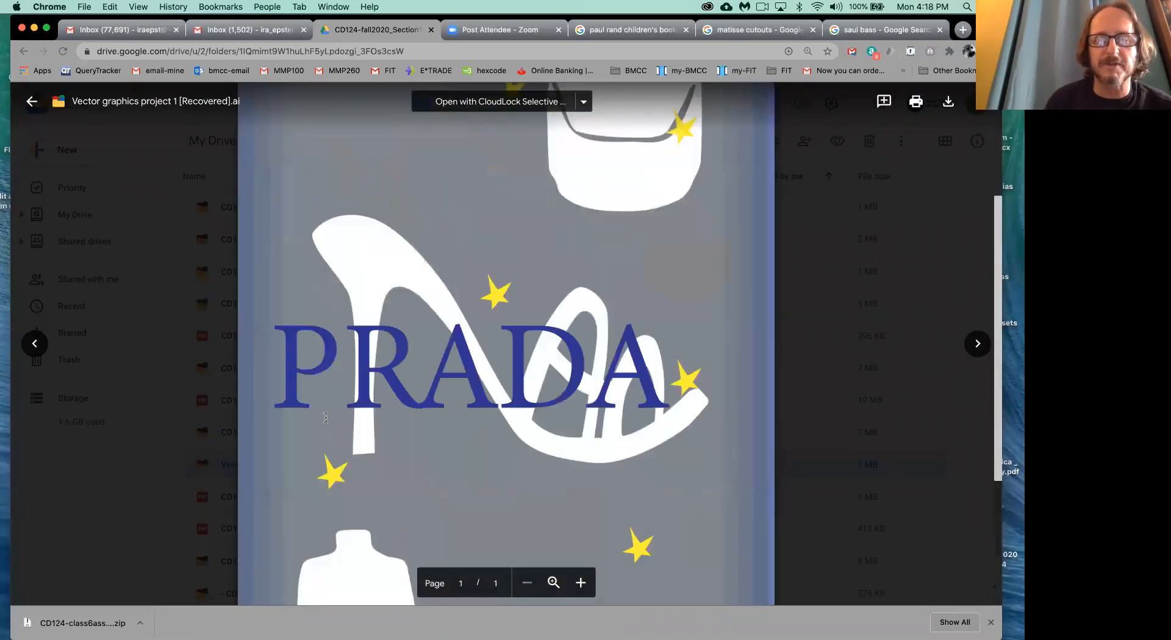
pyautogui.scroll(-10, 326, 418)
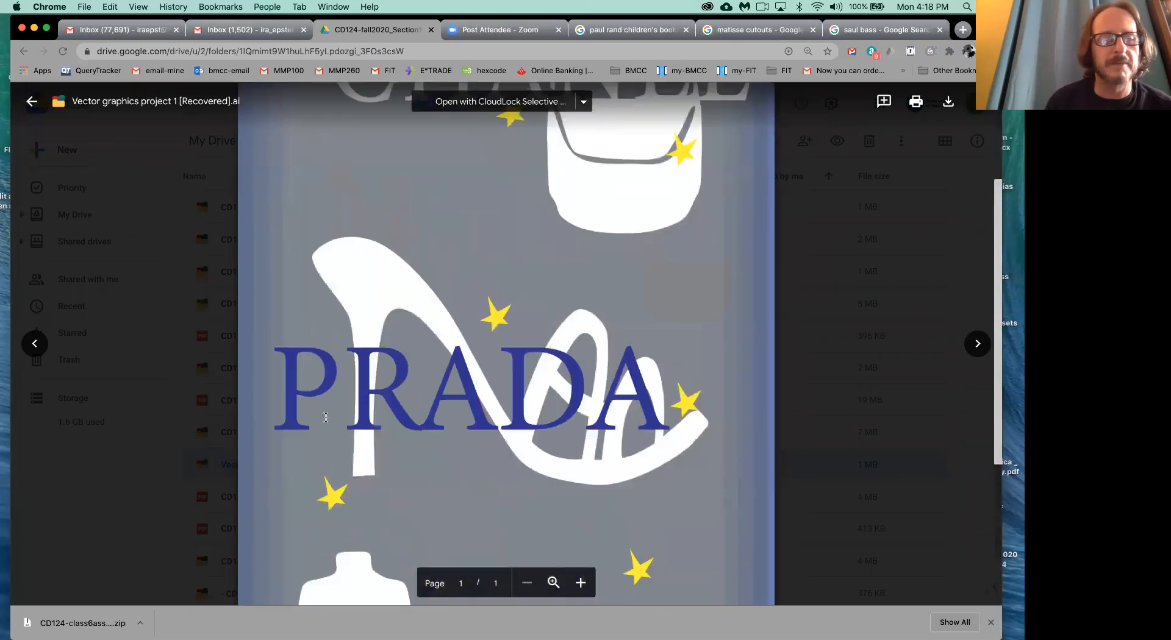
pyautogui.click(35, 346)
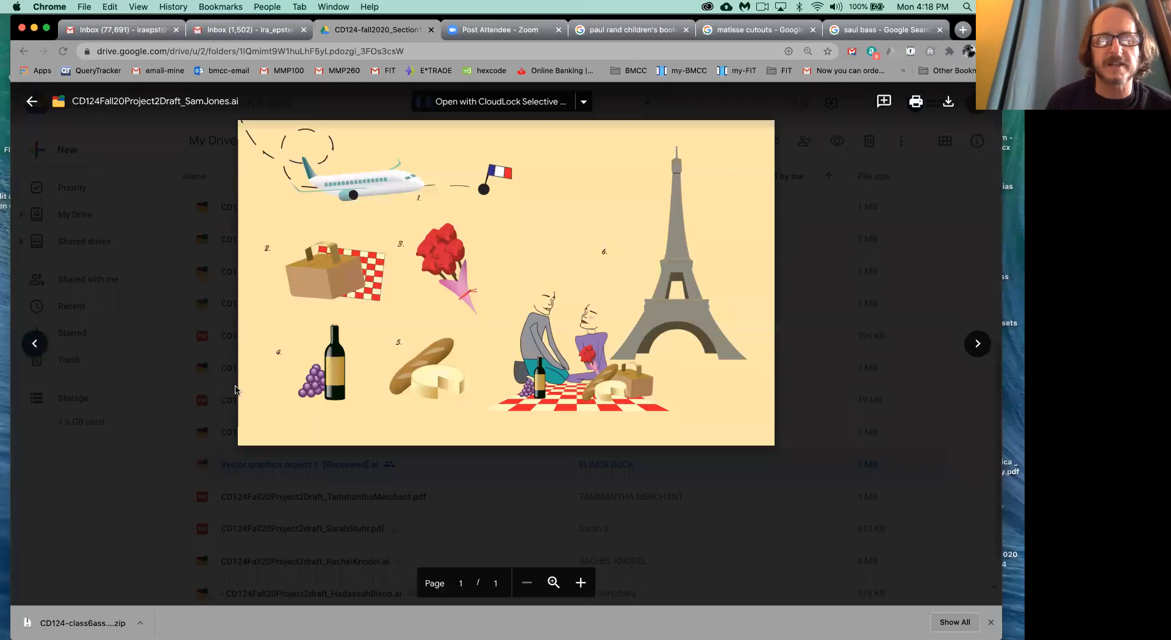
# - Look over the PRADA and GUCCI artwork, go on to the egg-frying PDF draft, review it, and close the preview
pyautogui.click(977, 345)
pyautogui.scroll(-2, 977, 346)
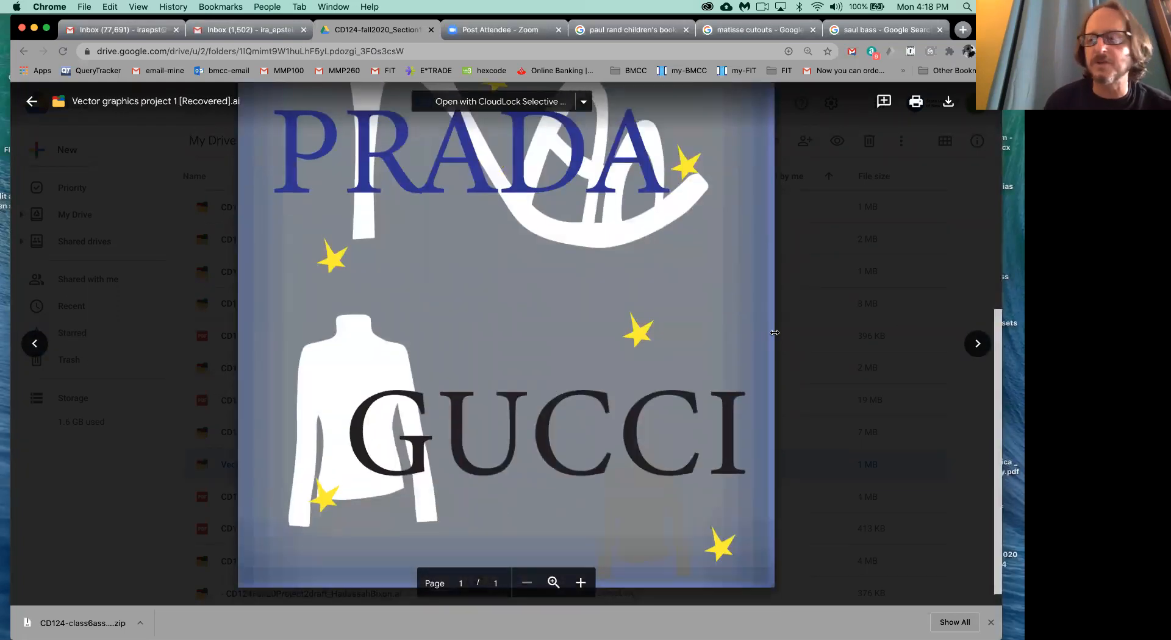
pyautogui.click(977, 346)
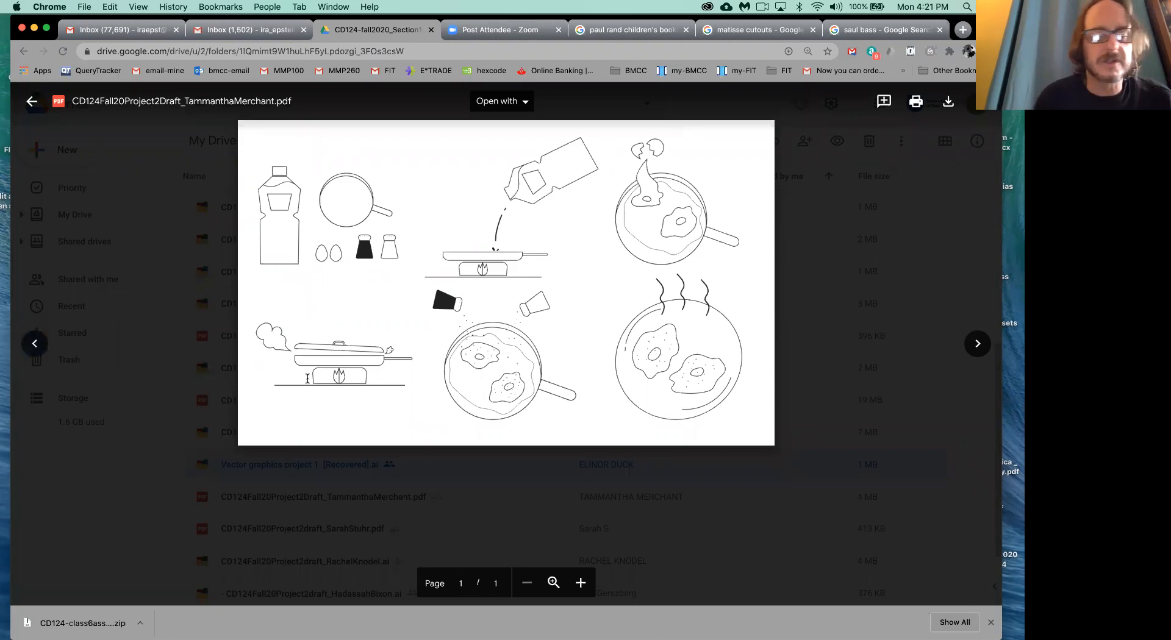
pyautogui.click(846, 459)
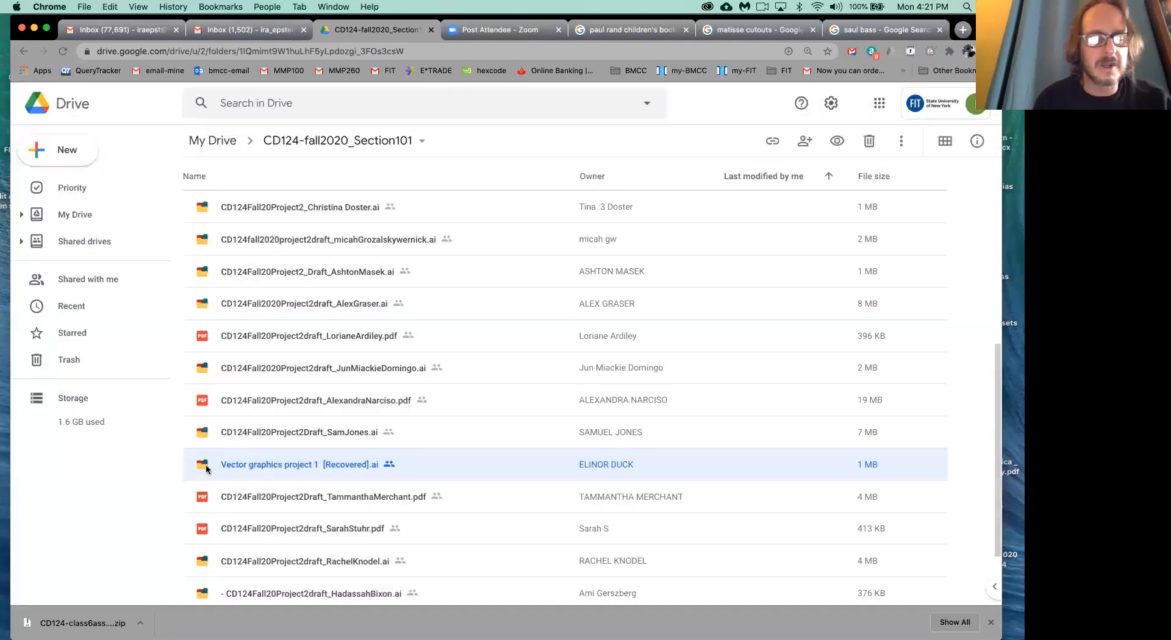
# - Download the egg-frying PDF draft from the project folder
pyautogui.click(217, 499)
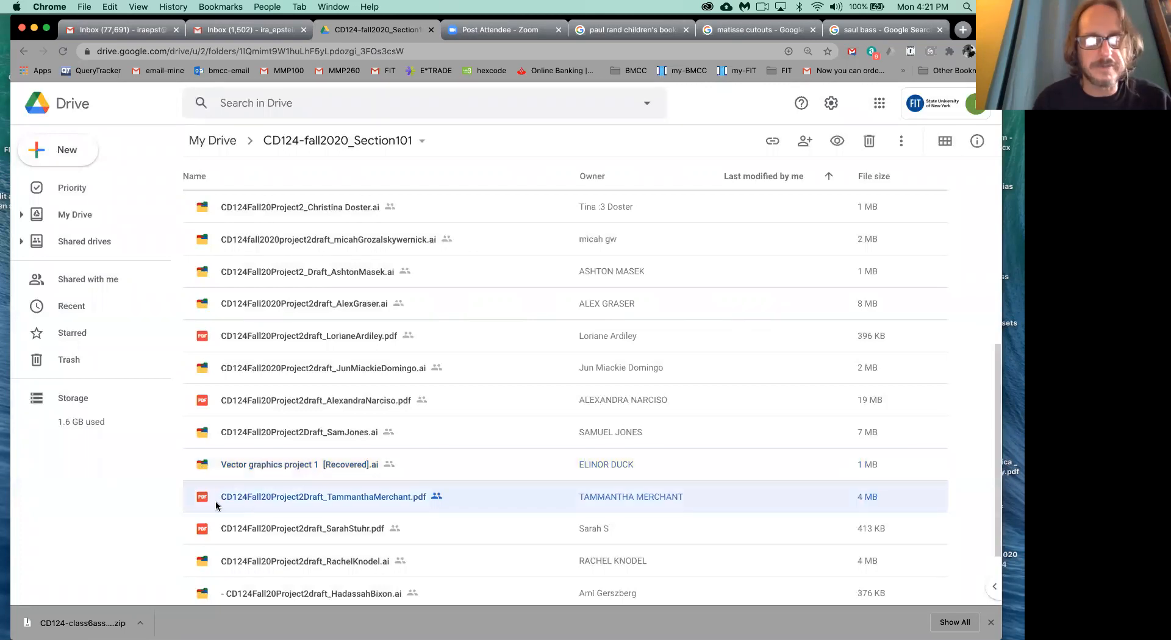
pyautogui.rightClick(202, 502)
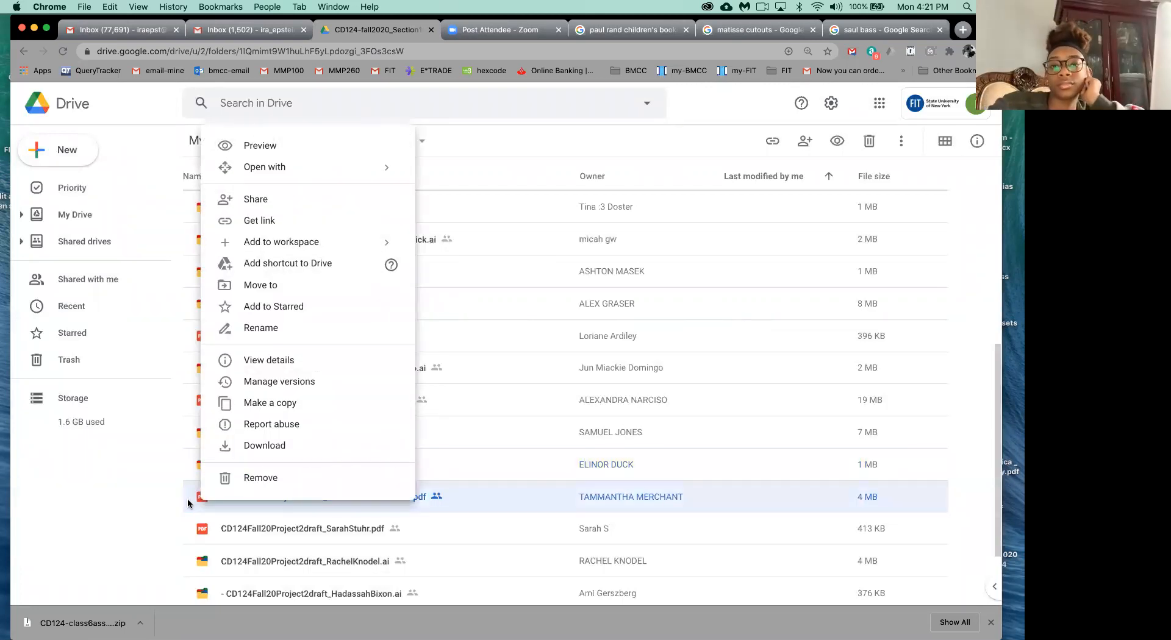
pyautogui.click(177, 505)
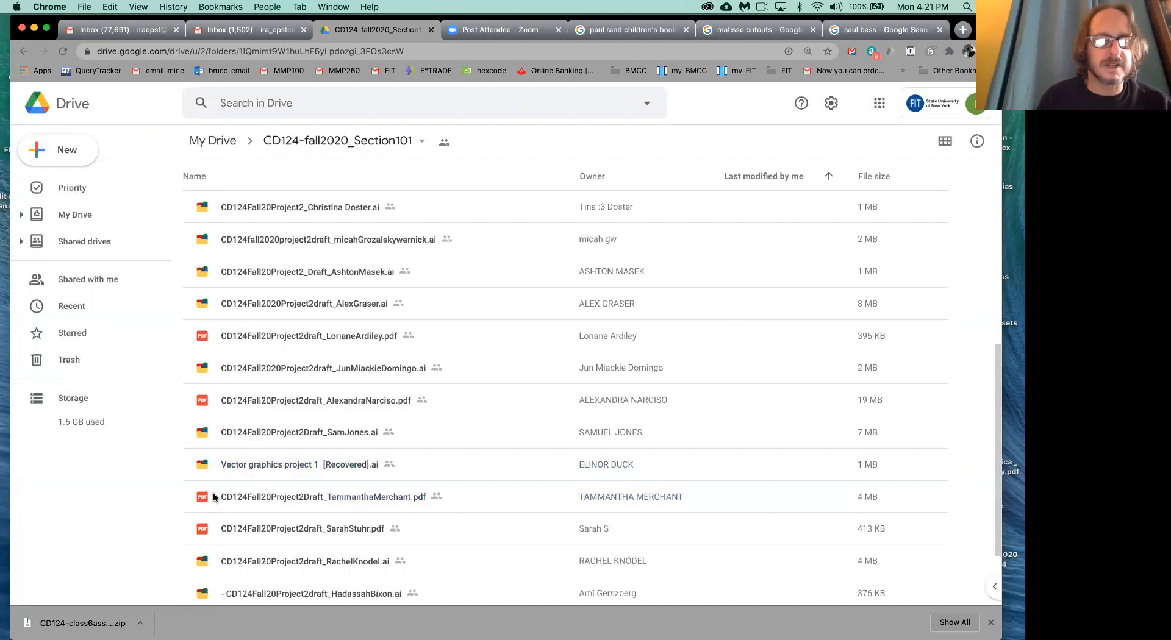
pyautogui.click(221, 499)
pyautogui.rightClick(222, 499)
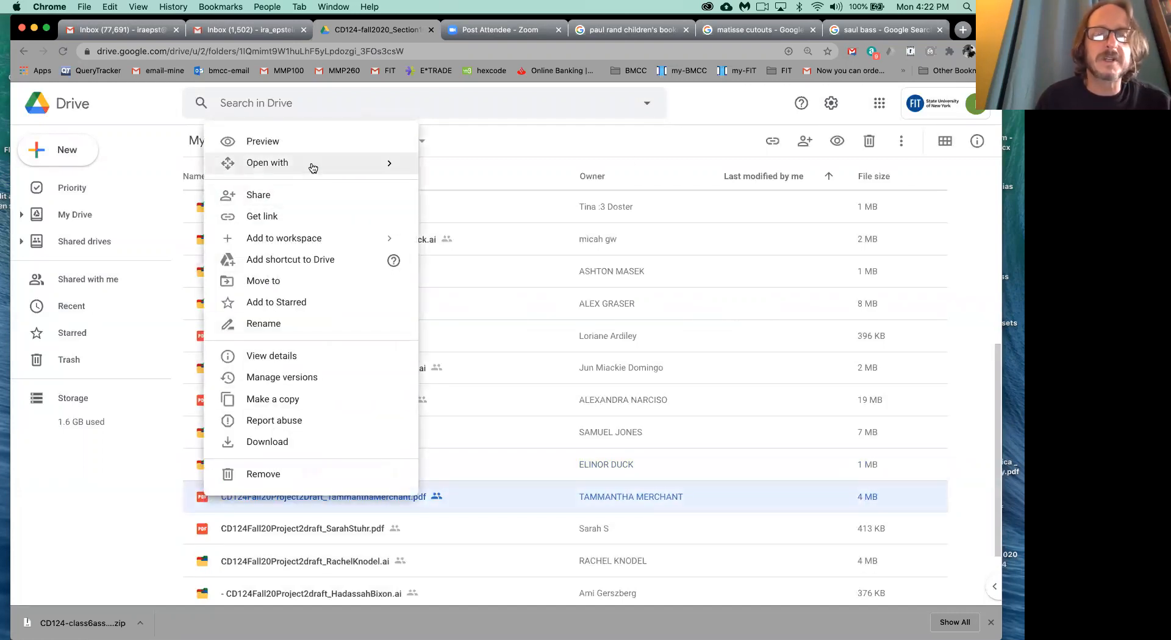
pyautogui.moveTo(313, 168)
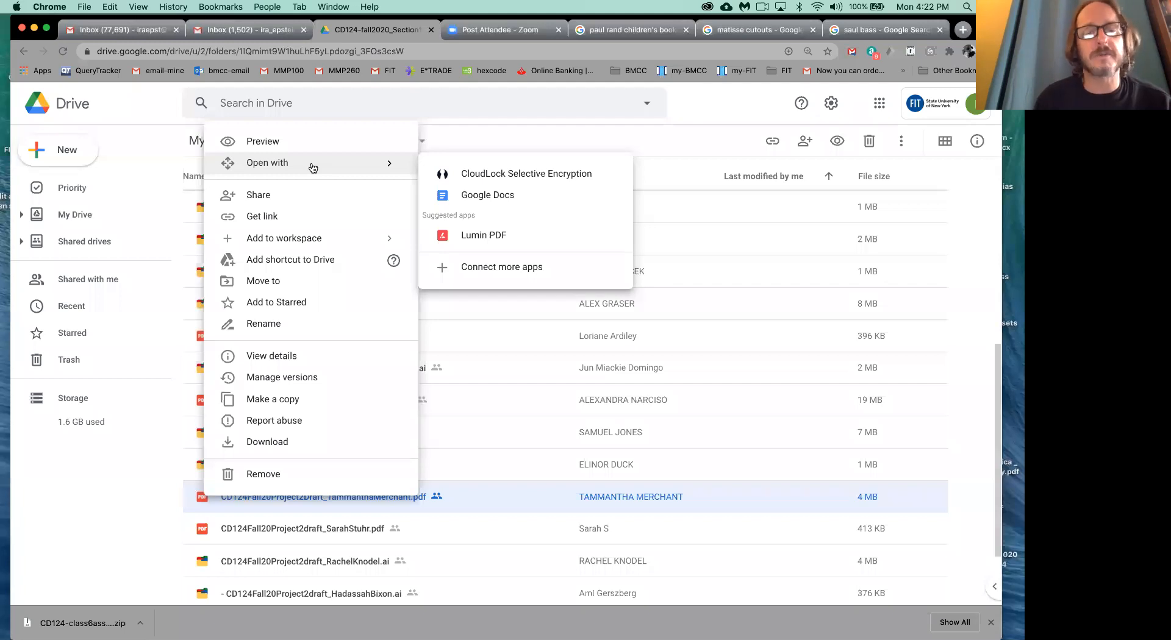
pyautogui.click(273, 444)
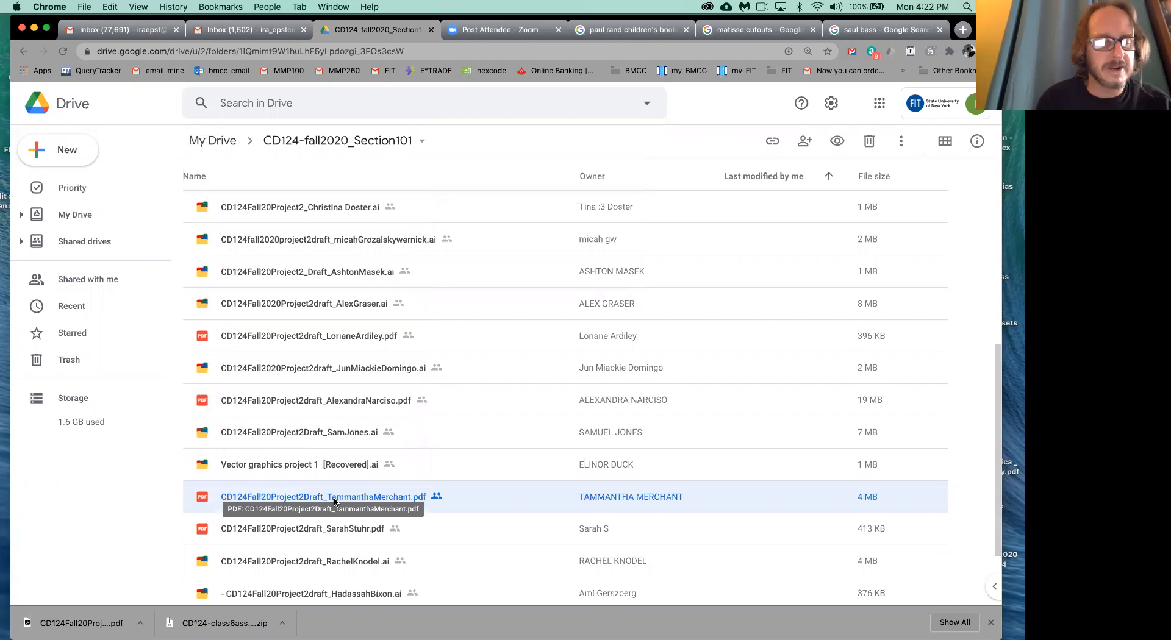
# - Show the downloaded egg-frying PDF in Finder and open it with Adobe Illustrator 2020
pyautogui.click(140, 622)
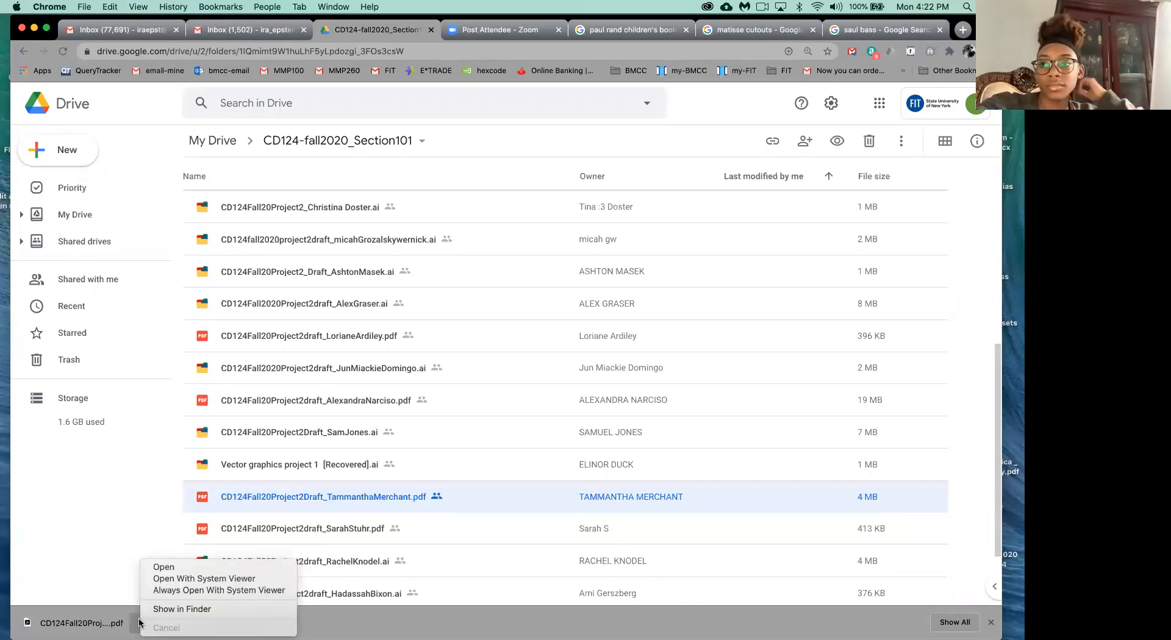
pyautogui.click(177, 608)
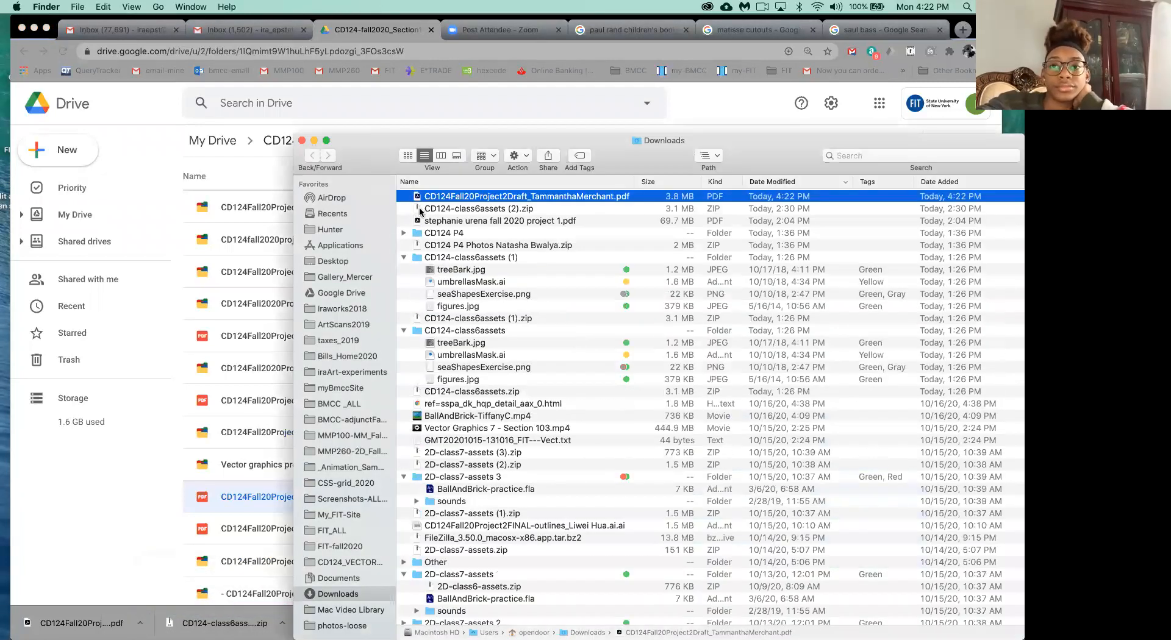
pyautogui.rightClick(419, 197)
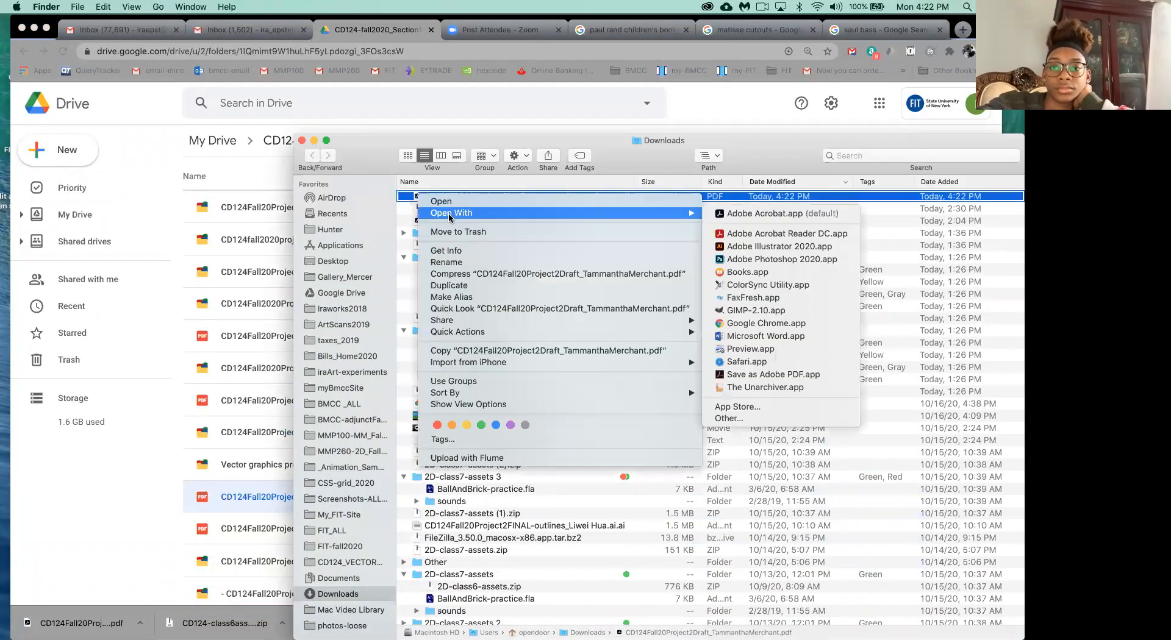
pyautogui.moveTo(671, 213)
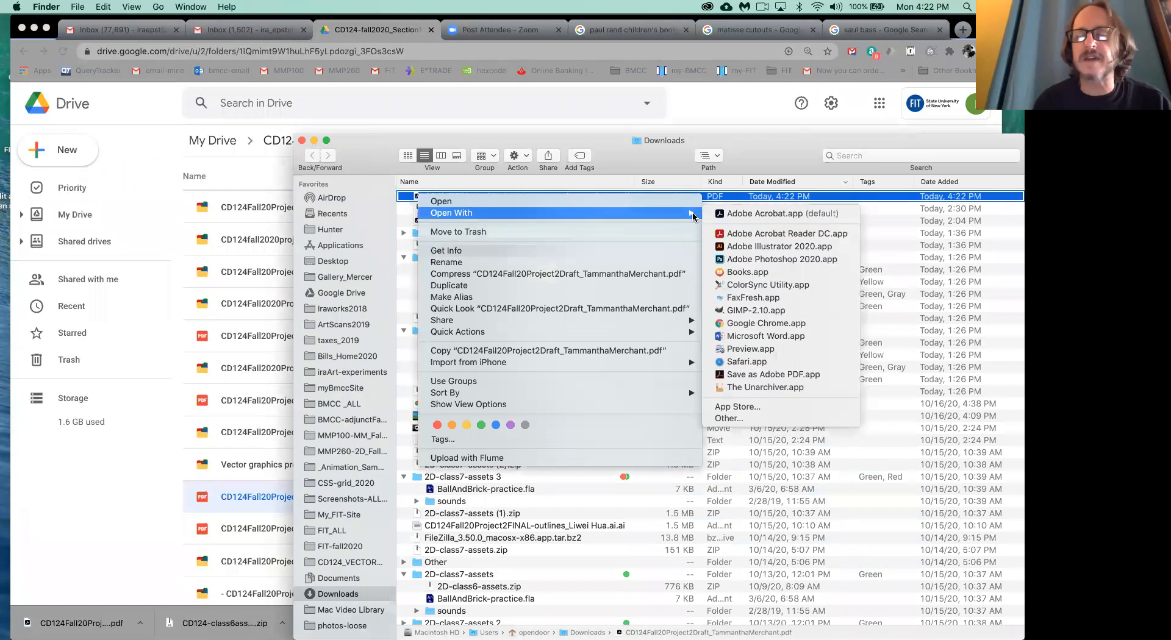
pyautogui.click(755, 247)
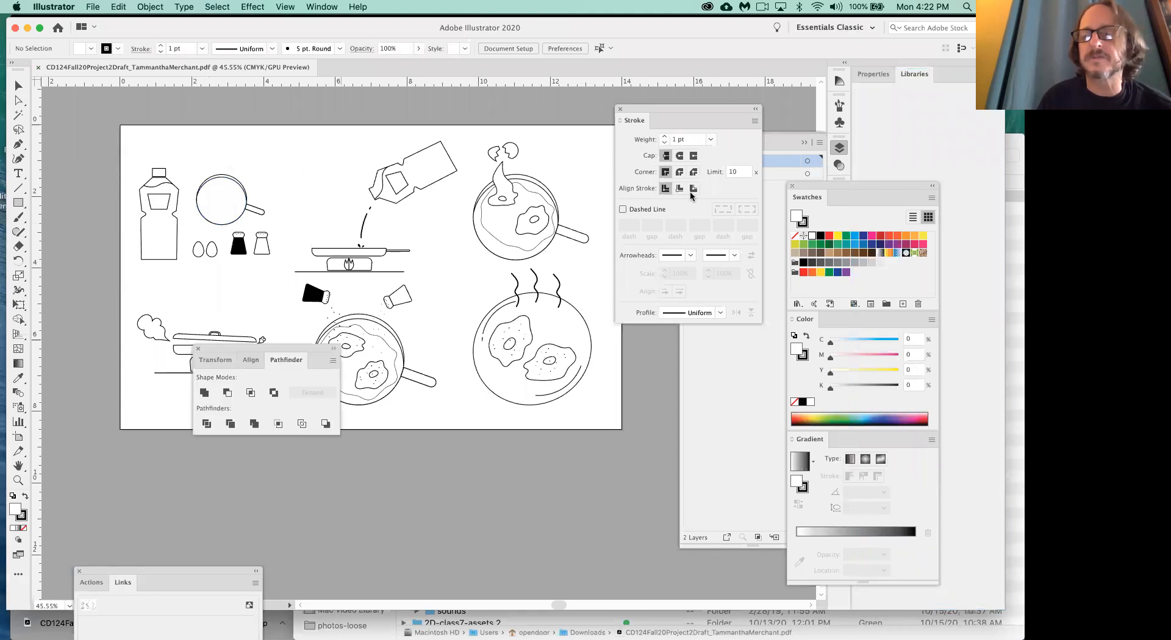
# - Unlock Layer 2 and move the Pathfinder controls off the artwork into the empty area below the artboard
pyautogui.click(702, 175)
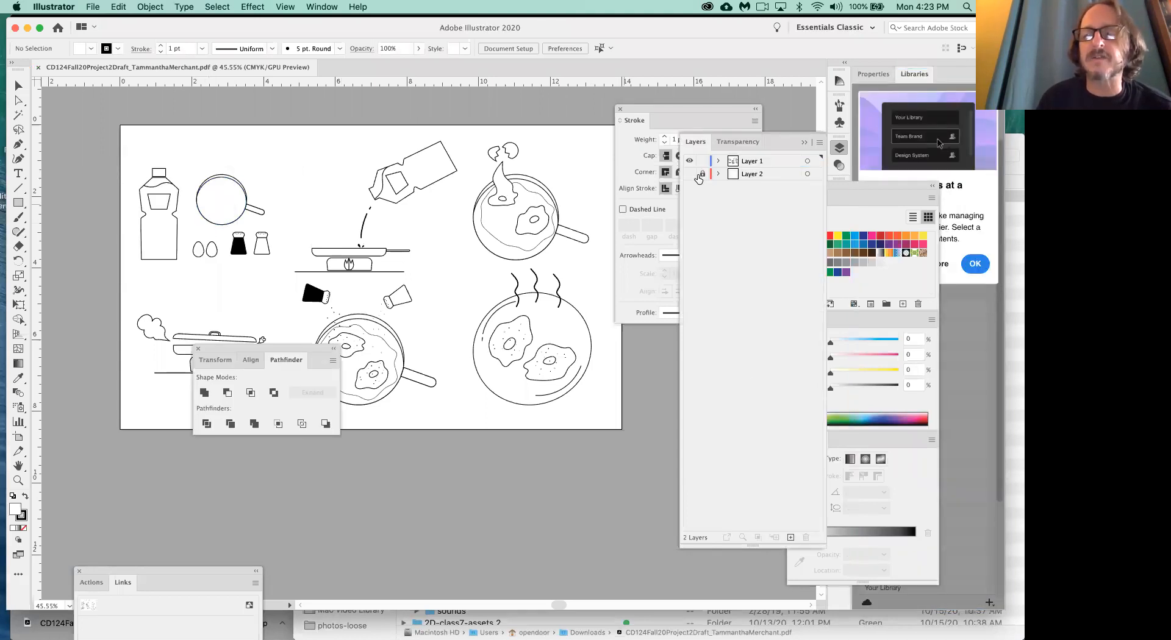
pyautogui.moveTo(282, 348); pyautogui.dragTo(259, 477)
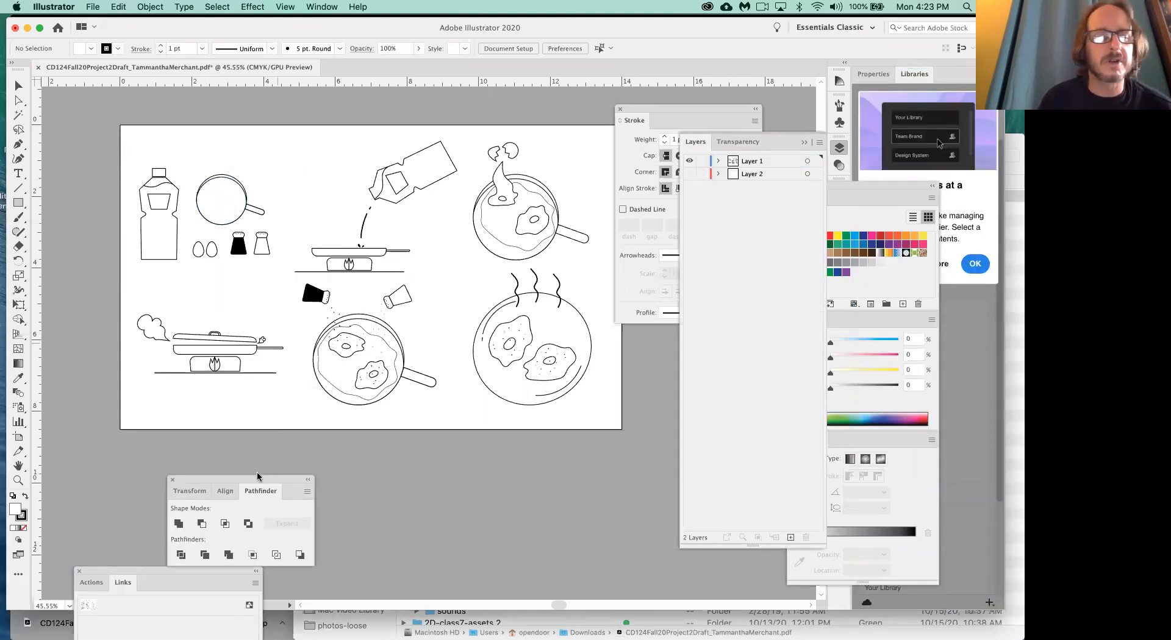
# - Display the document's brushes over the artboard and enlarge their window to show the whole list
pyautogui.click(323, 6)
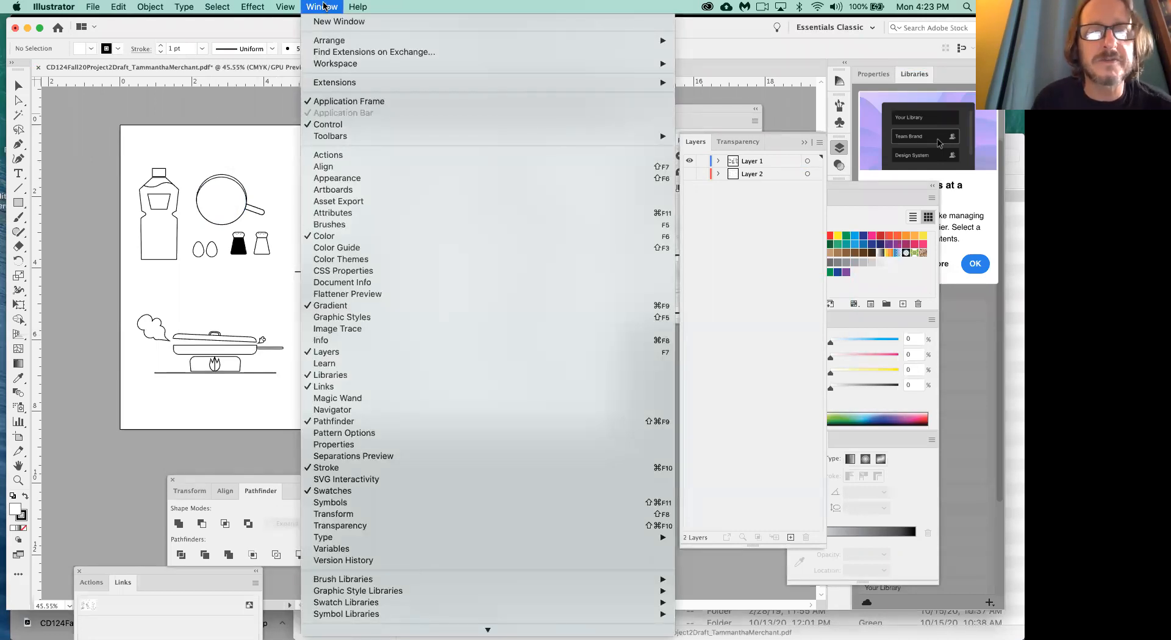
pyautogui.click(316, 227)
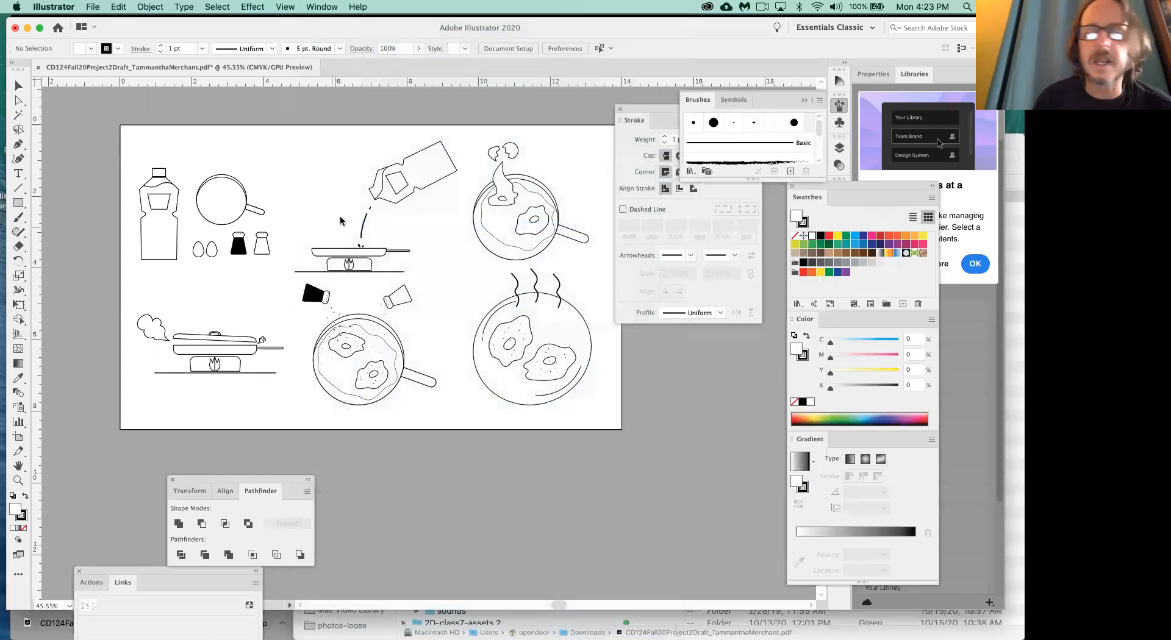
pyautogui.moveTo(778, 100); pyautogui.dragTo(492, 112)
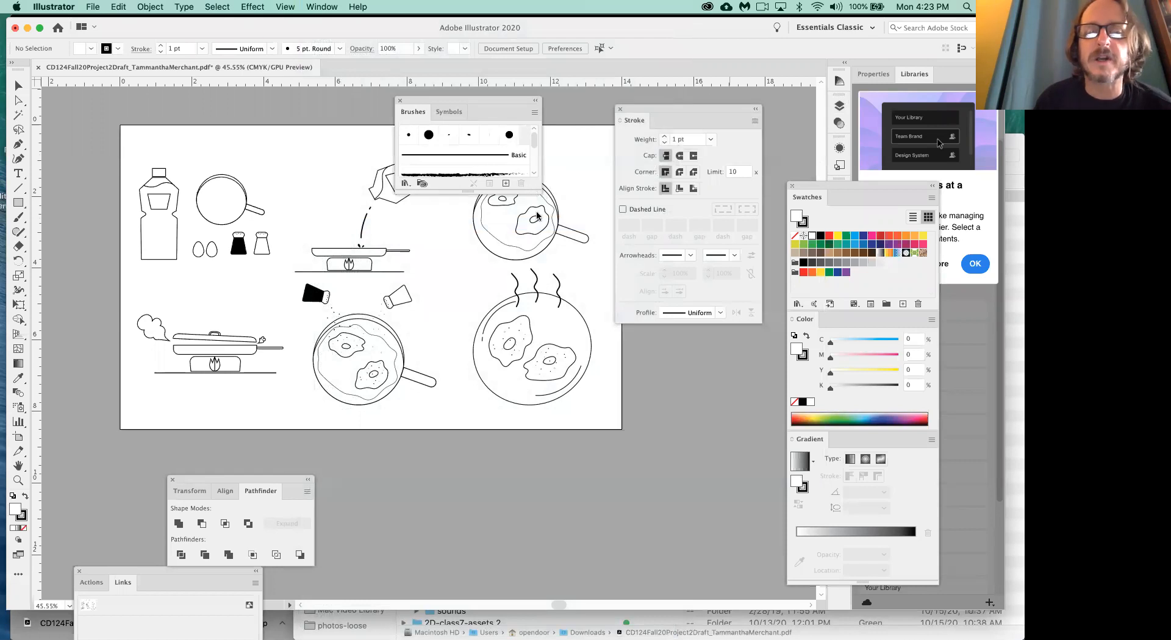
pyautogui.moveTo(535, 186); pyautogui.dragTo(555, 277)
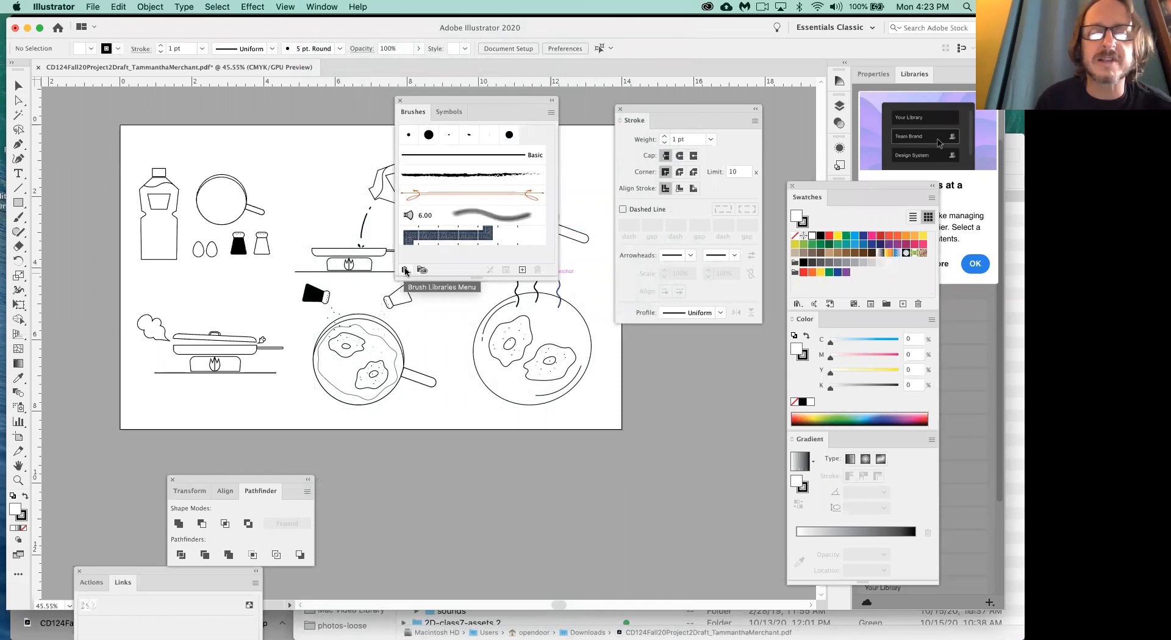
# - Load the Artistic_Calligraphic brush library, enlarge its window, and place it lower over the artboard's bottom edge
pyautogui.click(405, 271)
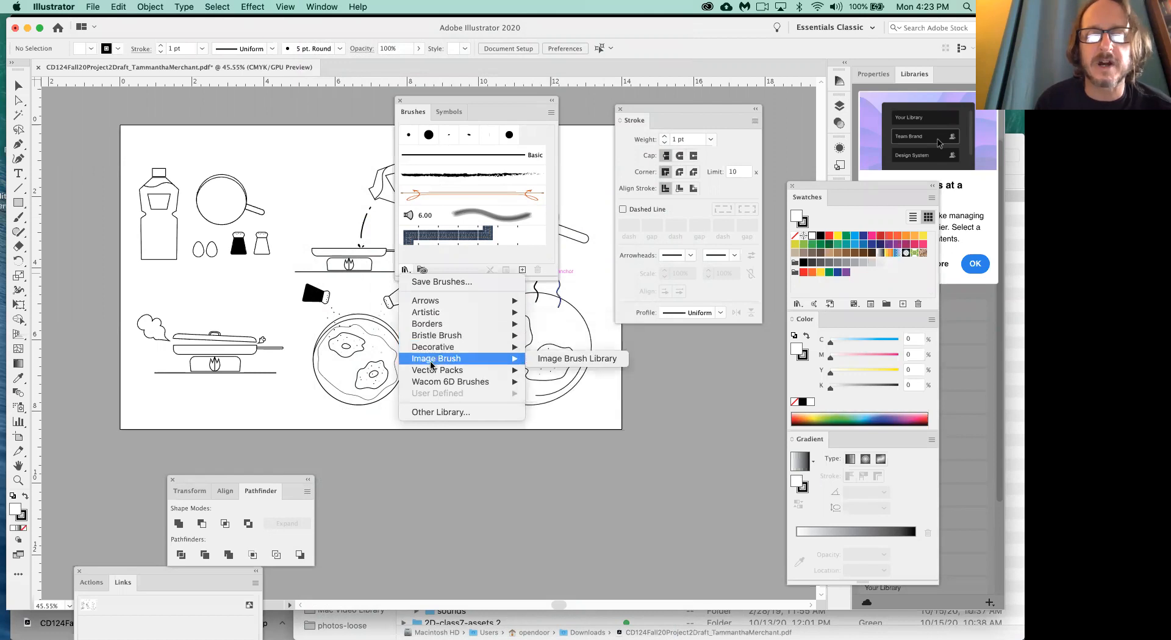
pyautogui.moveTo(430, 316)
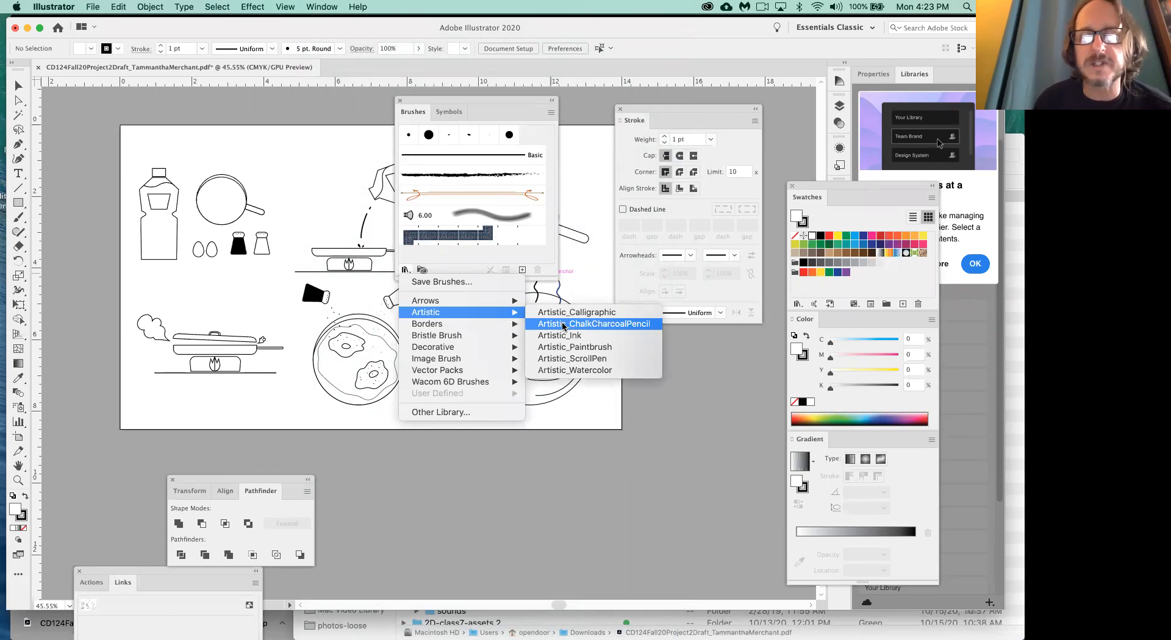
pyautogui.click(405, 269)
pyautogui.click(405, 269)
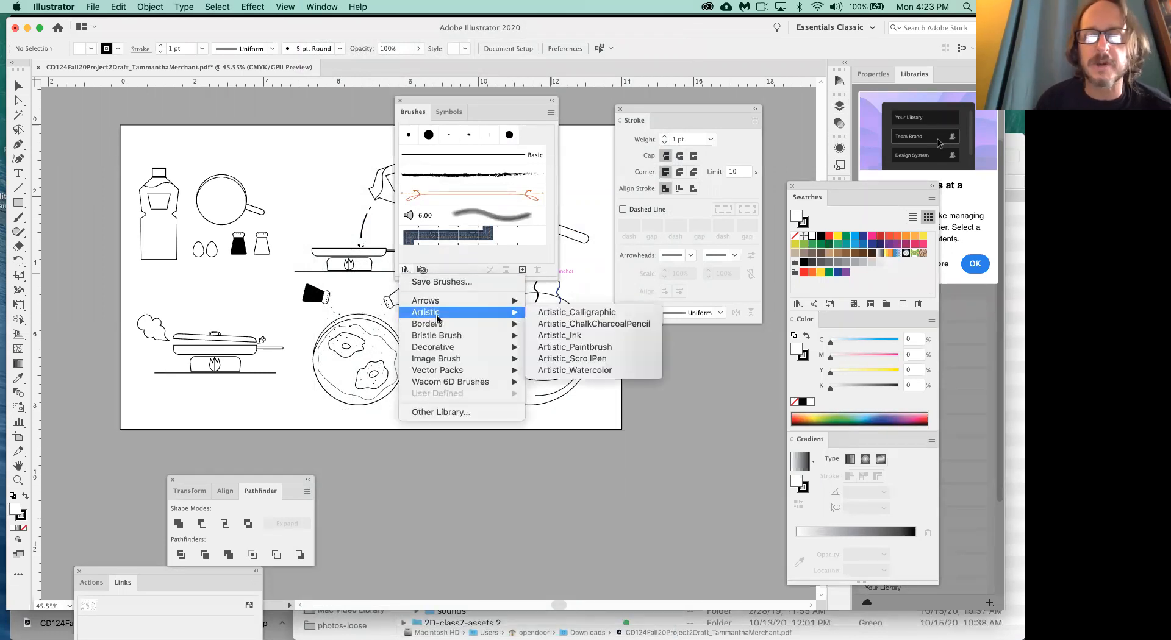
pyautogui.click(577, 316)
pyautogui.moveTo(580, 386)
pyautogui.mouseDown()
pyautogui.moveTo(663, 497)
pyautogui.moveTo(638, 463)
pyautogui.moveTo(654, 451)
pyautogui.mouseUp()
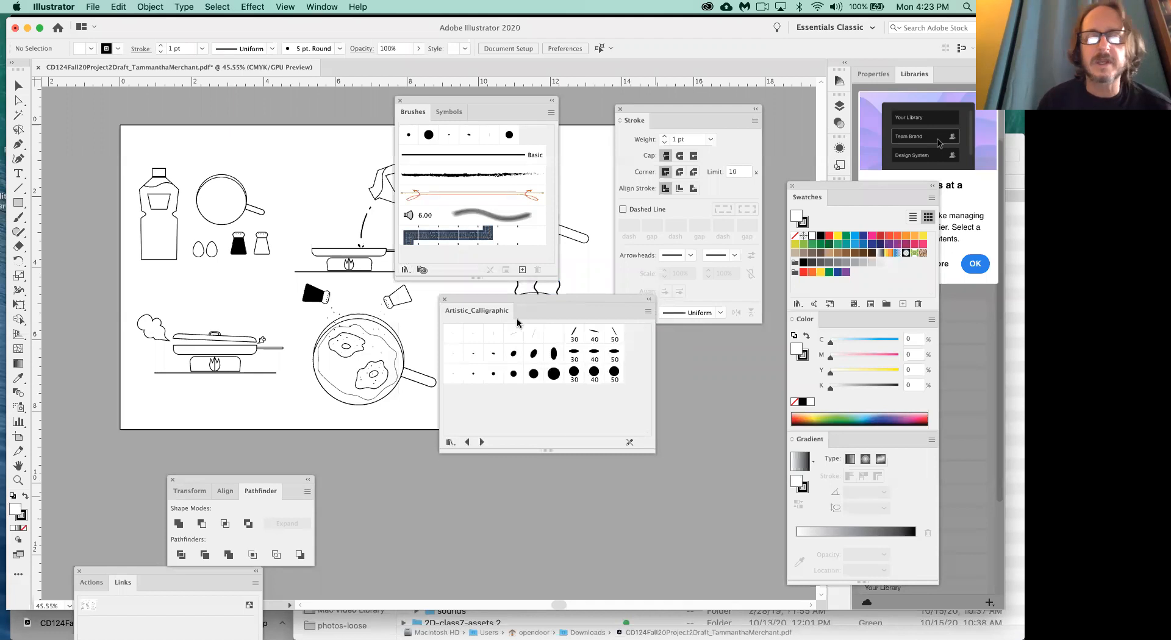
pyautogui.moveTo(517, 300); pyautogui.dragTo(545, 359)
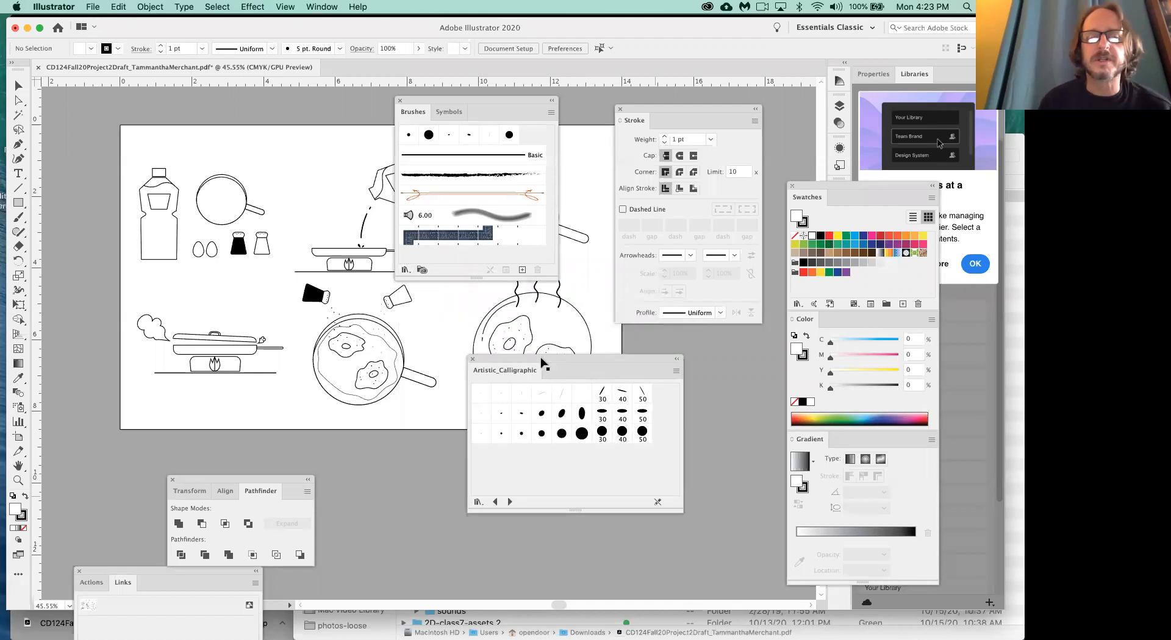
# - Close the Brushes and Stroke windows, and apply the 15 pt. Flat calligraphic brush to all of the egg-frying artwork
pyautogui.click(398, 101)
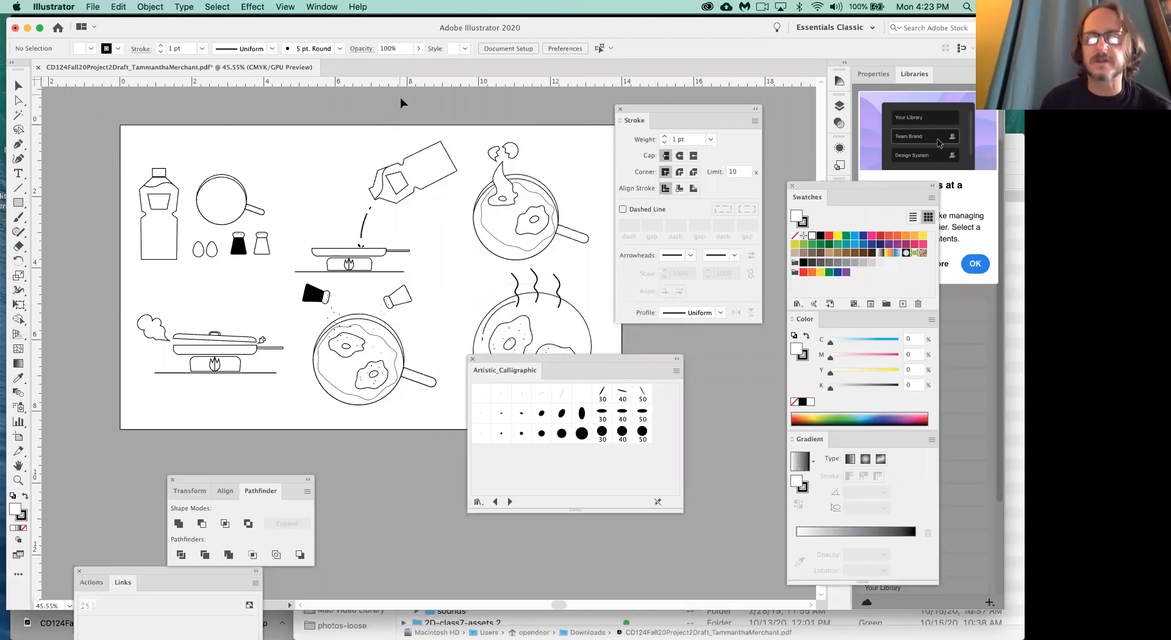
pyautogui.click(620, 110)
pyautogui.press('super+a')
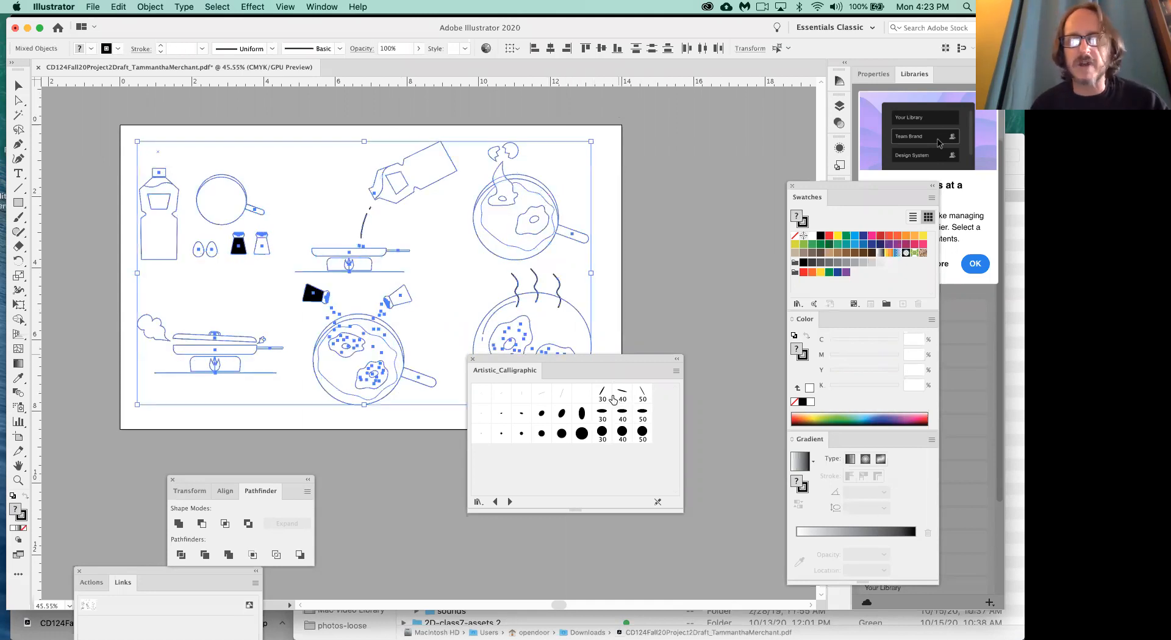
pyautogui.click(563, 396)
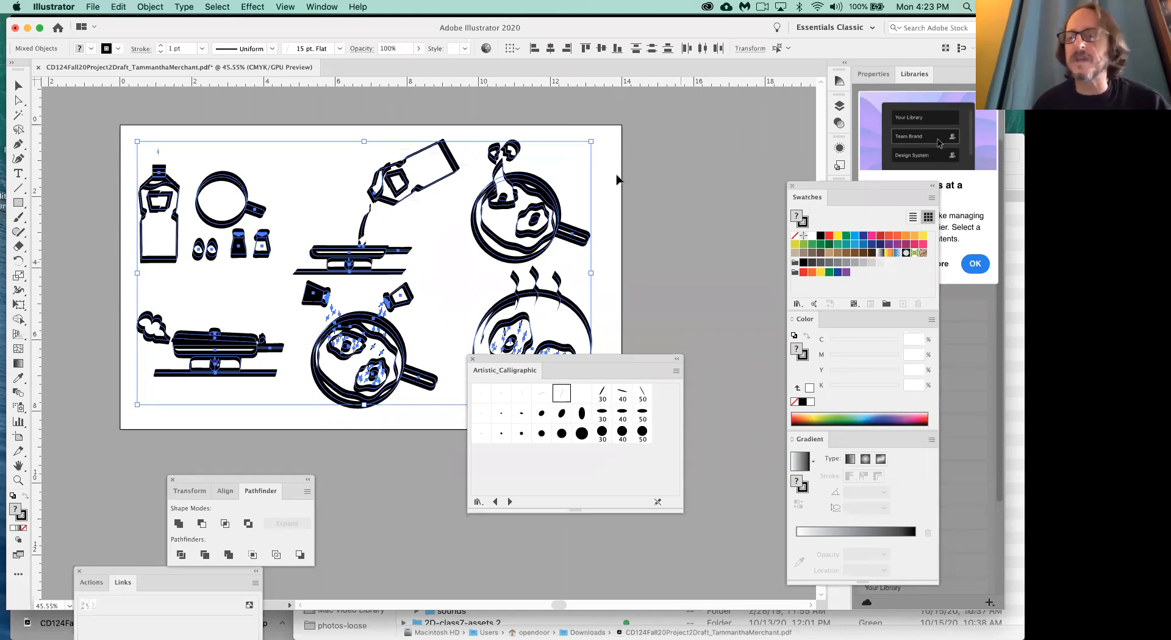
# - Set the stroke weight of all the artwork to 0.25 pt and deselect it to check the calligraphic lines
pyautogui.click(321, 7)
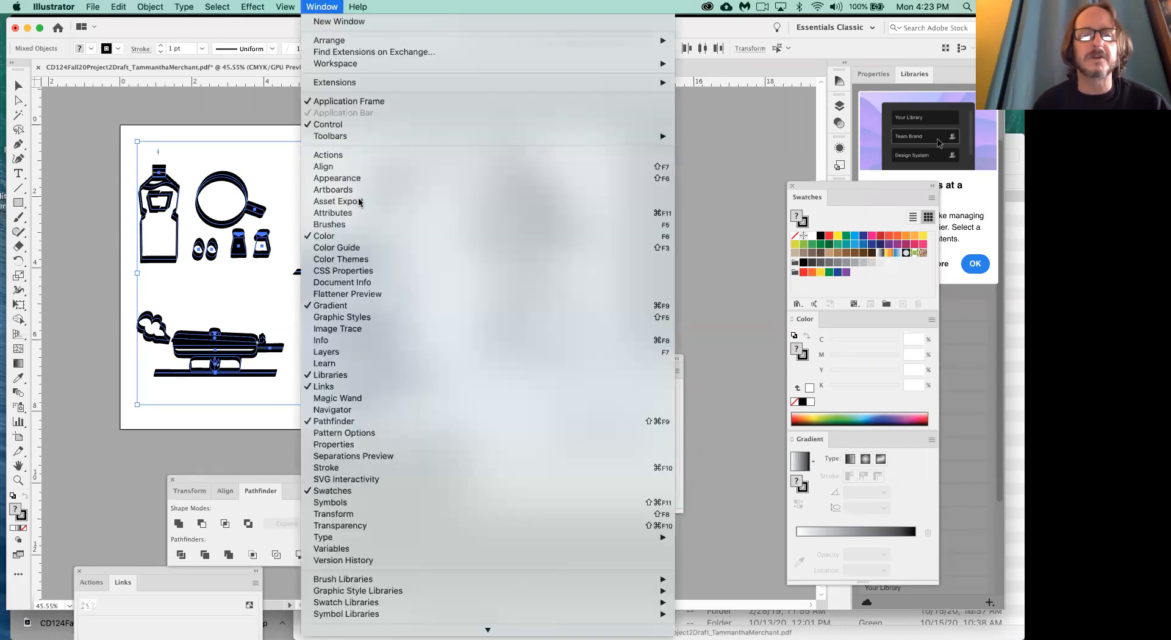
pyautogui.click(366, 469)
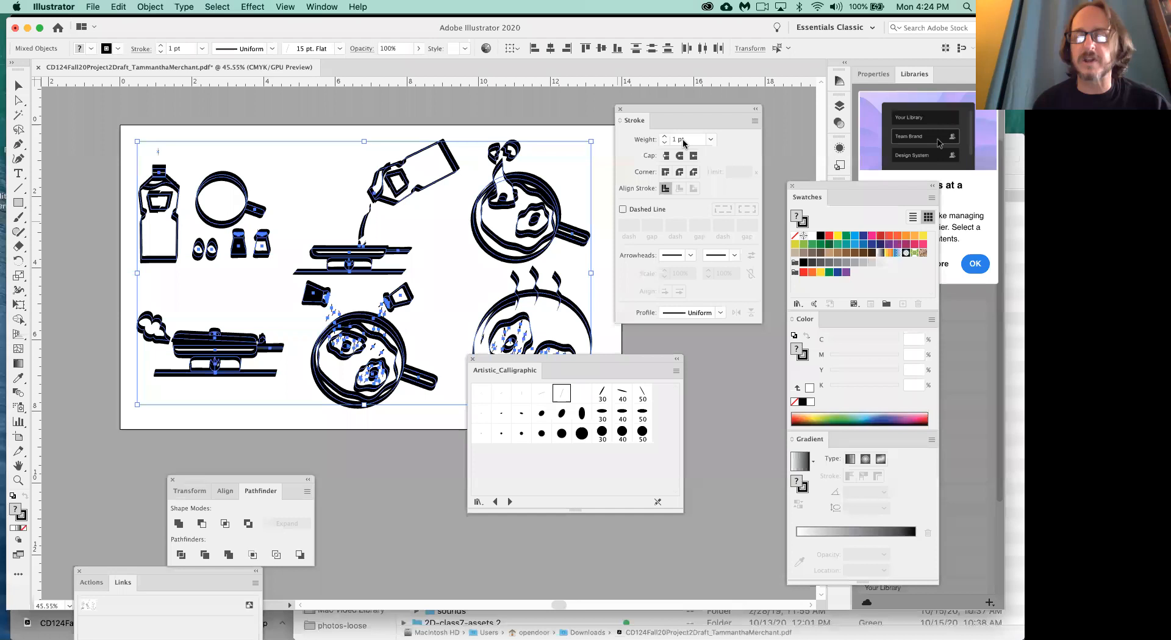
pyautogui.click(682, 141)
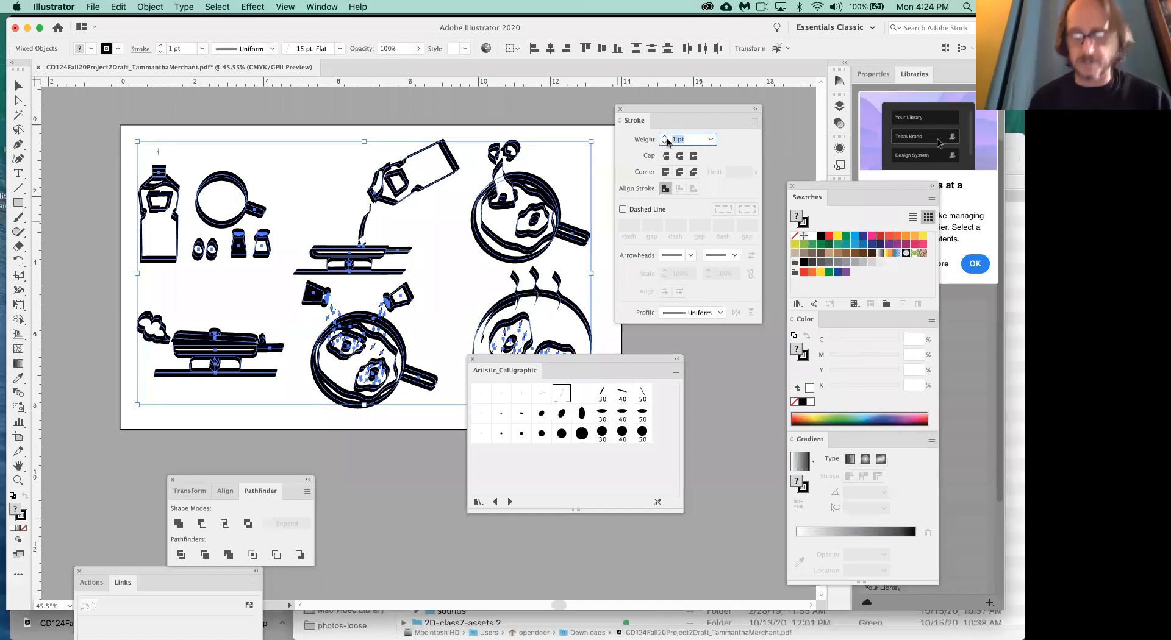
pyautogui.write('.25')
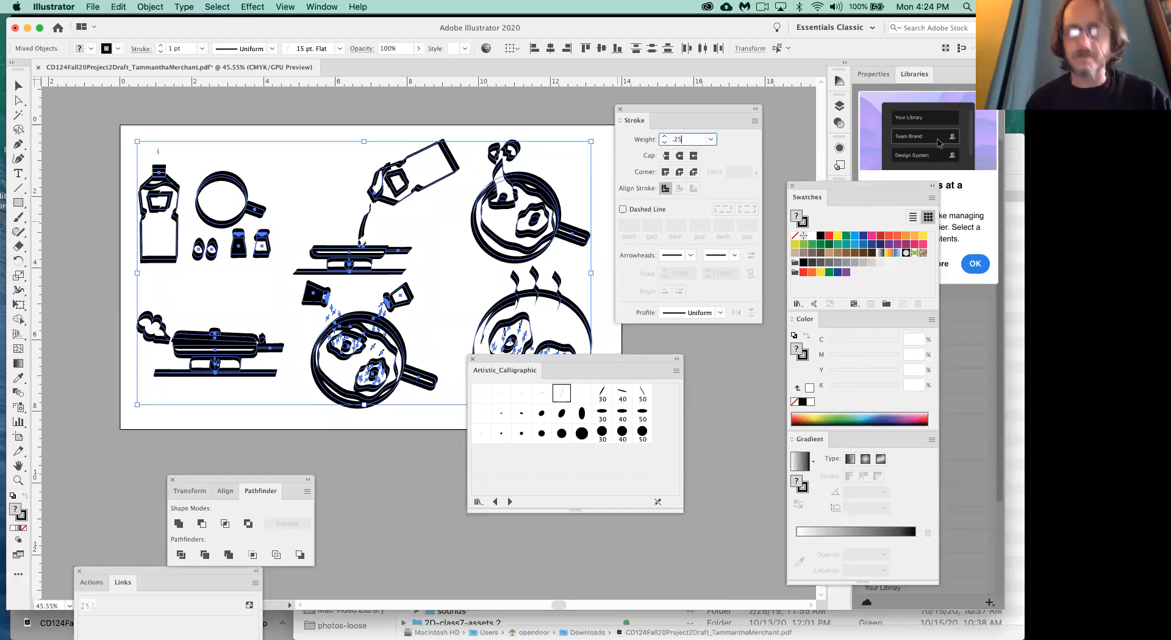
pyautogui.press('Return')
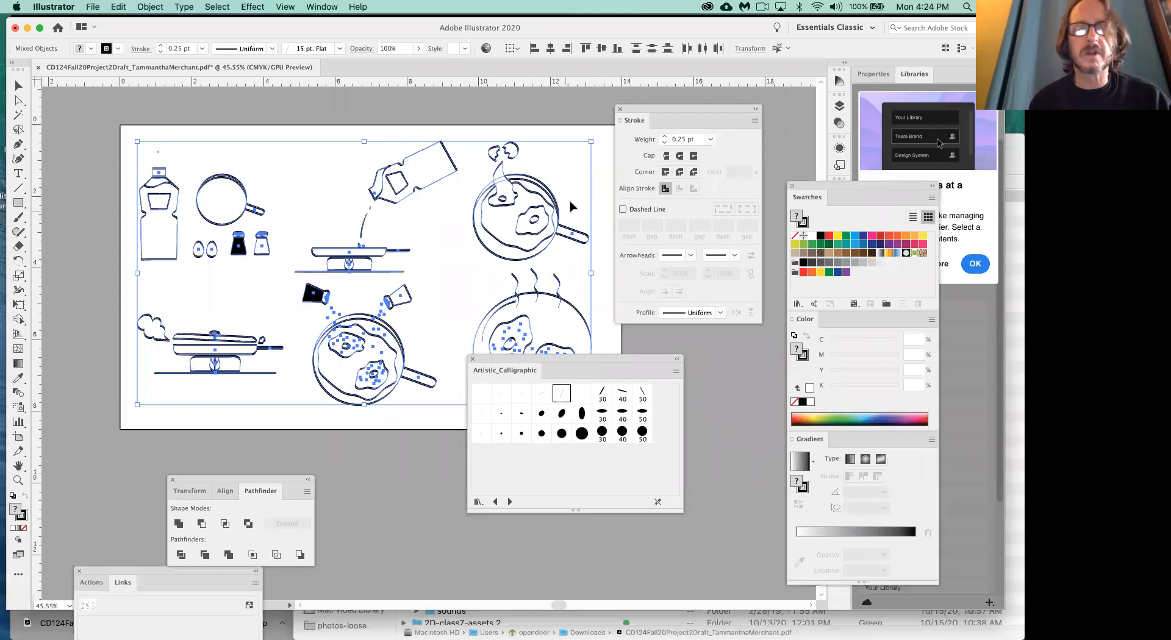
pyautogui.click(529, 119)
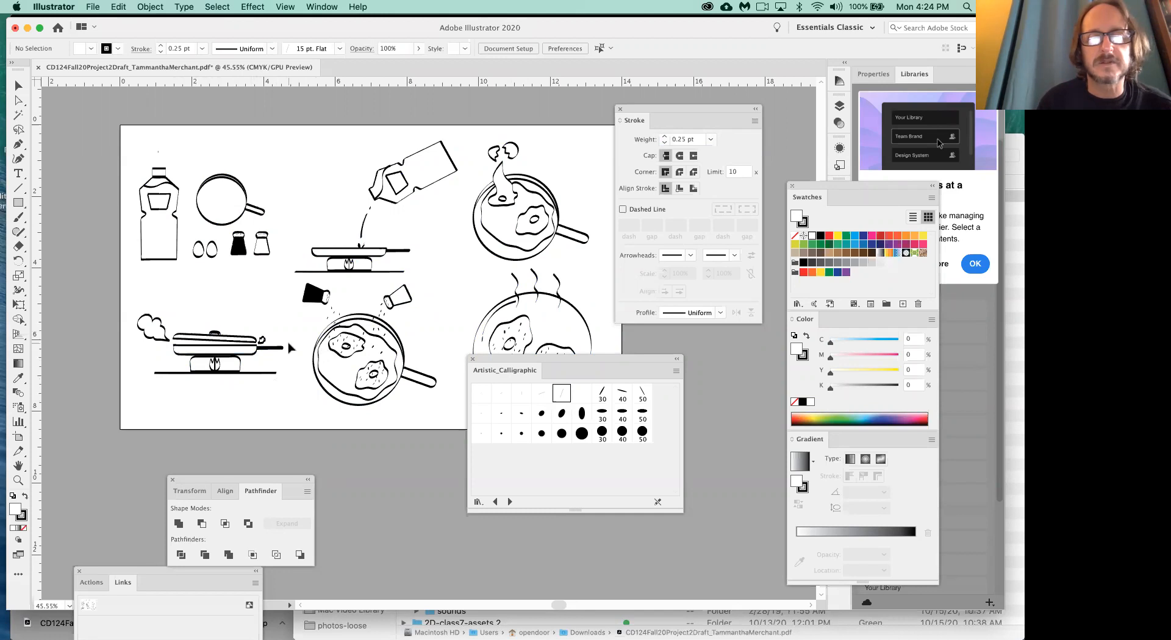
# - Switch to the Artistic_ChalkCharcoalPencil brush library and apply its thin, rough tapering brush to all of the artwork
pyautogui.click(510, 502)
pyautogui.press('super+a')
pyautogui.click(548, 480)
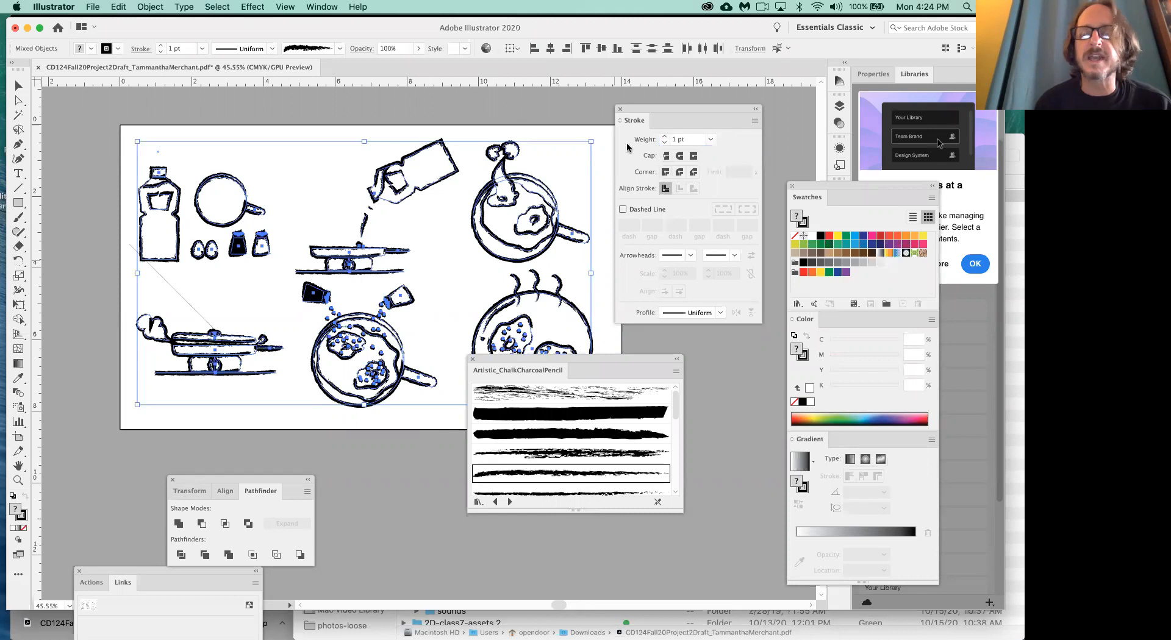
# - Try a 0.25 pt stroke weight on all of the charcoal-brushed artwork
pyautogui.click(686, 140)
pyautogui.tripleClick(686, 140)
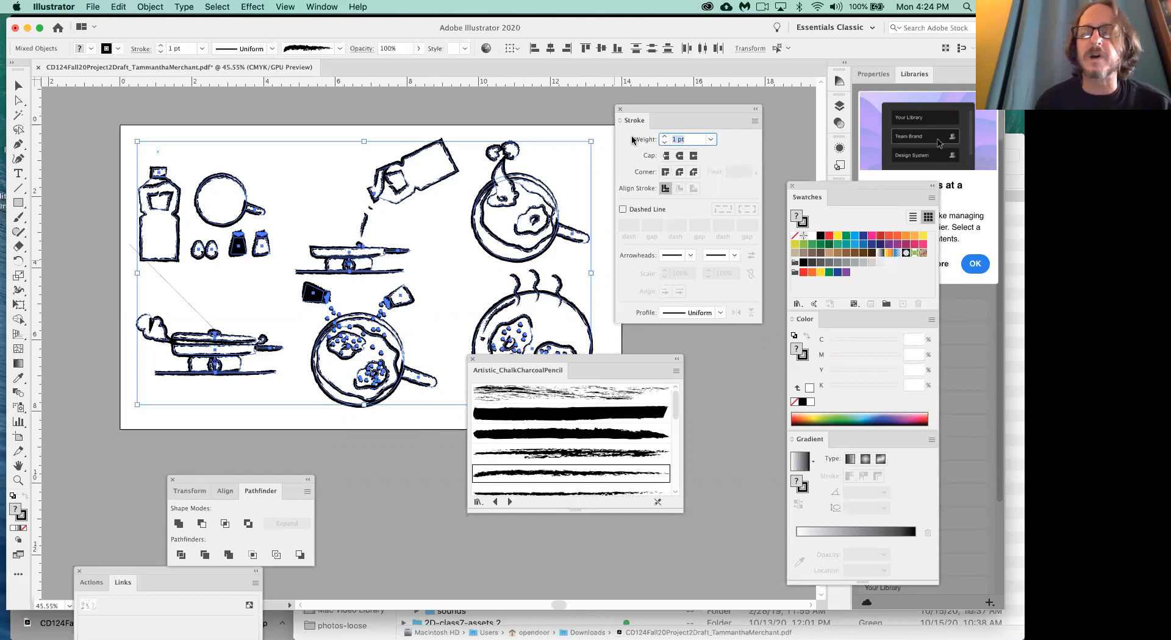
pyautogui.write('.25')
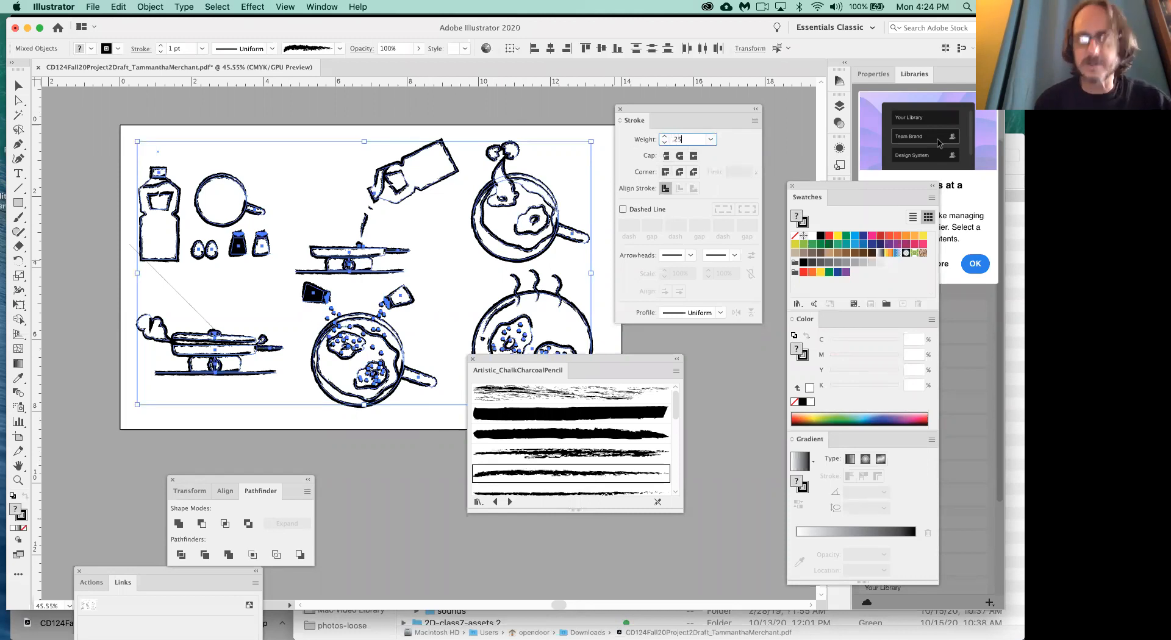
pyautogui.press('Return')
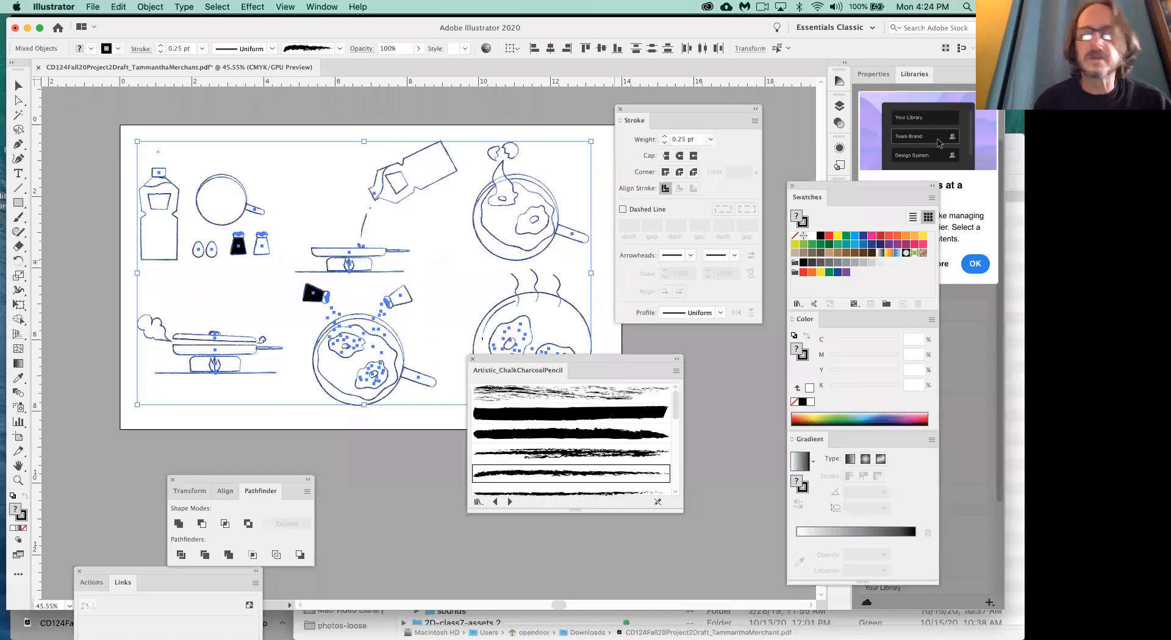
# - Set the stroke weight of all the charcoal-brushed artwork to 0.65 pt and deselect it to check the lines
pyautogui.click(682, 140)
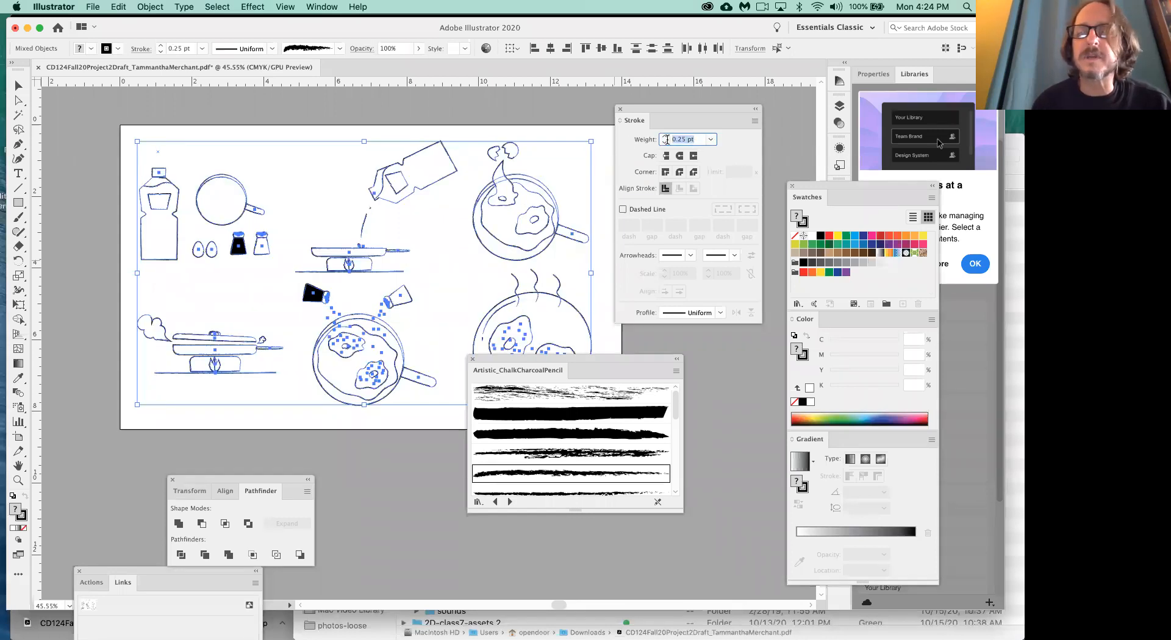
pyautogui.press('BackSpace')
pyautogui.write('.65')
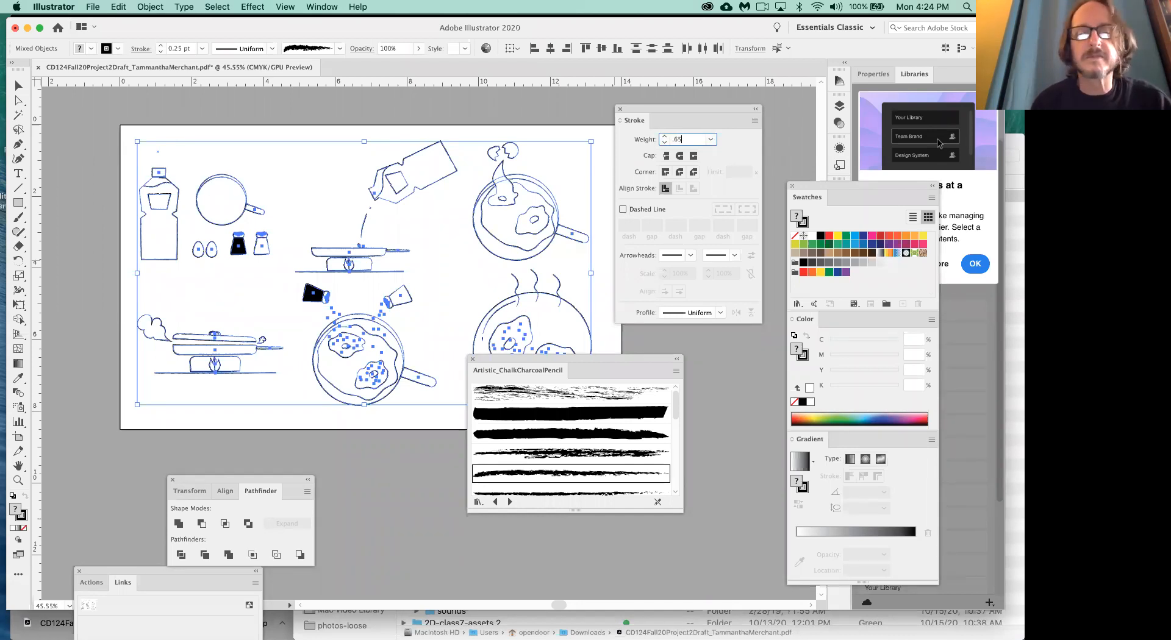
pyautogui.press('Return')
pyautogui.click(387, 467)
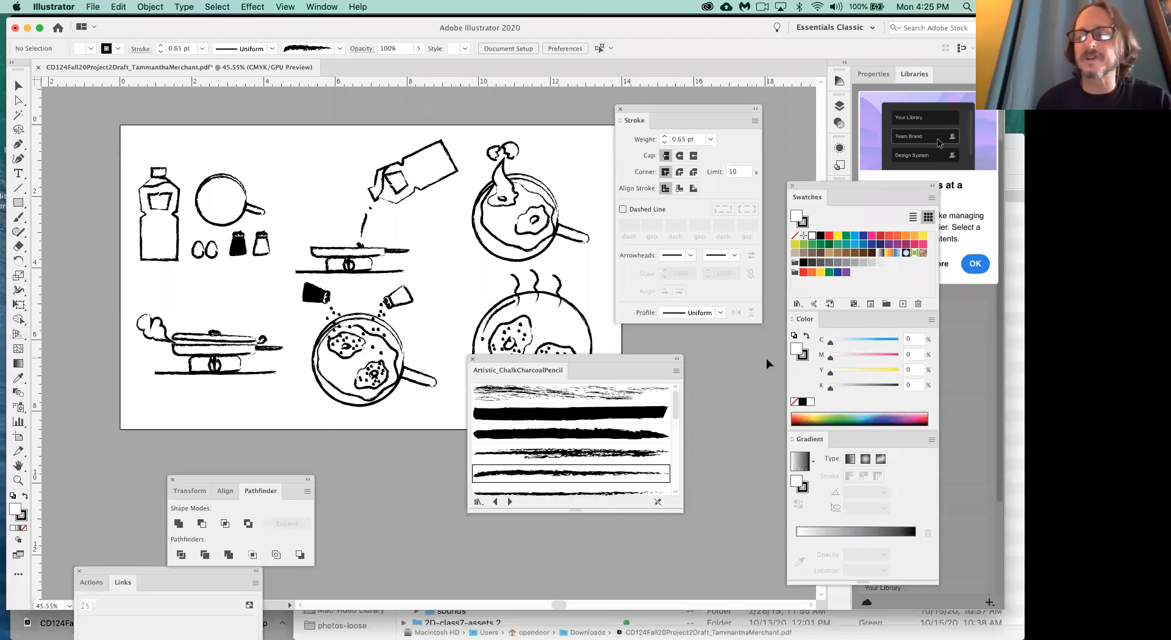
# - Switch to Google Drive in Chrome and preview the 413 KB PDF student draft, examining its whole page of circular eyeliner panels
pyautogui.press('super+Tab')
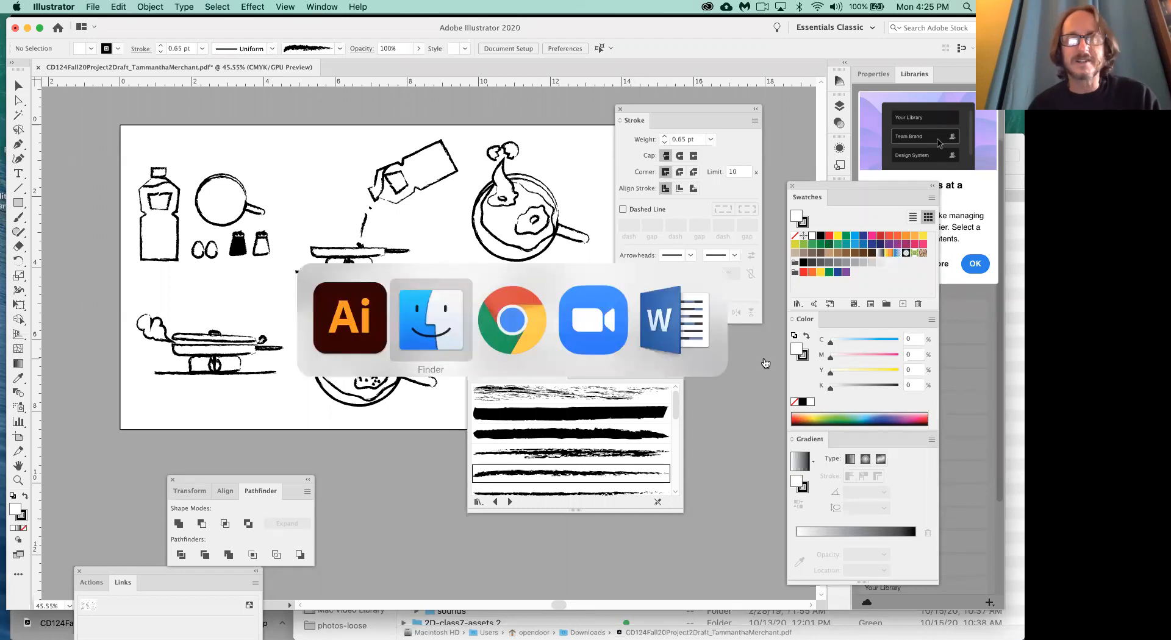
pyautogui.press('super+Tab')
pyautogui.scroll(-2, 677, 381)
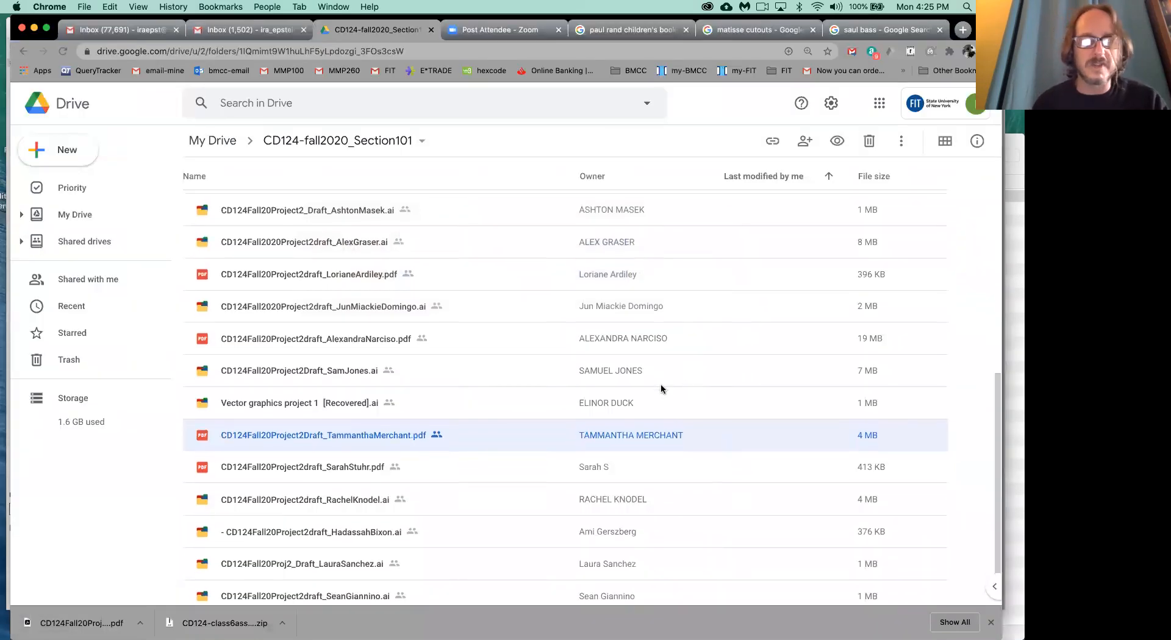
pyautogui.click(321, 470)
pyautogui.rightClick(204, 471)
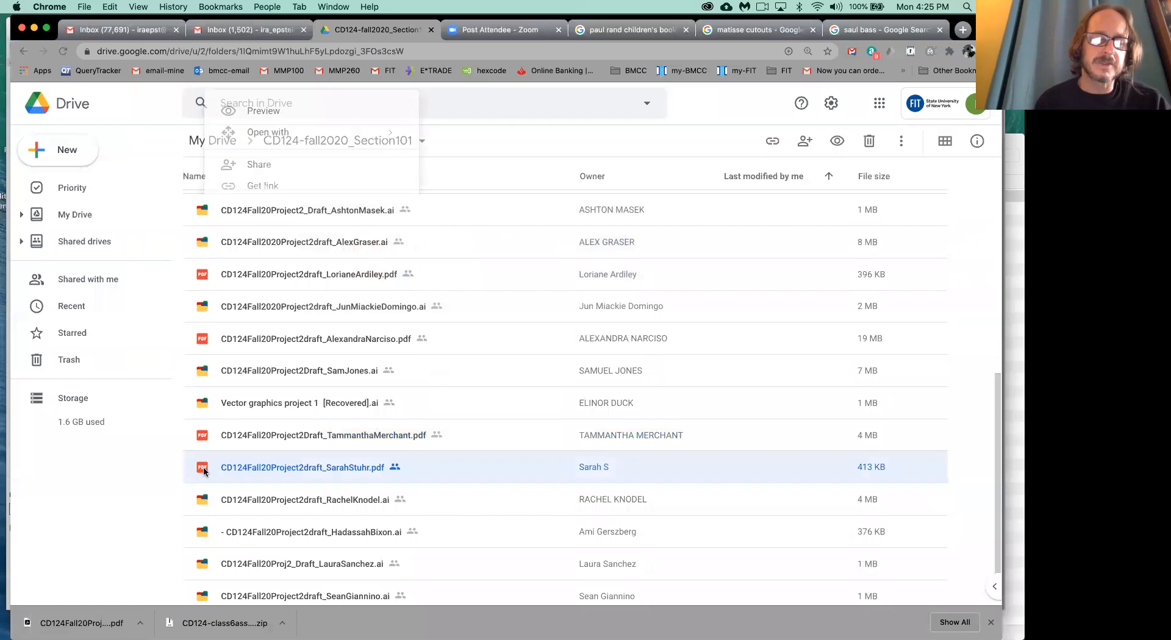
pyautogui.click(162, 471)
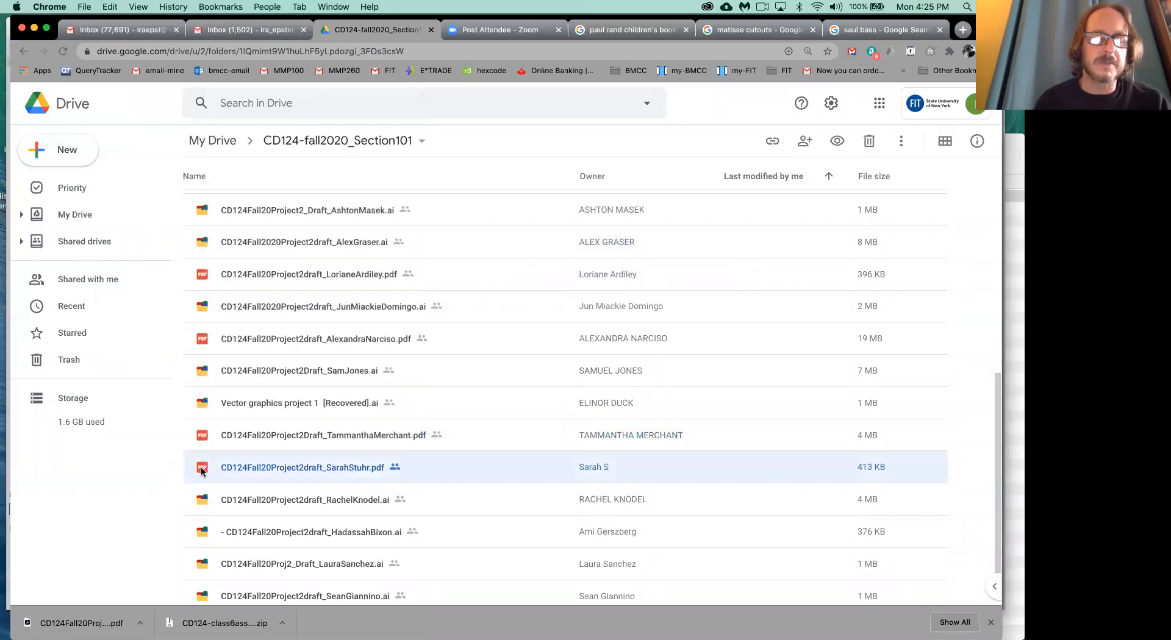
pyautogui.doubleClick(202, 470)
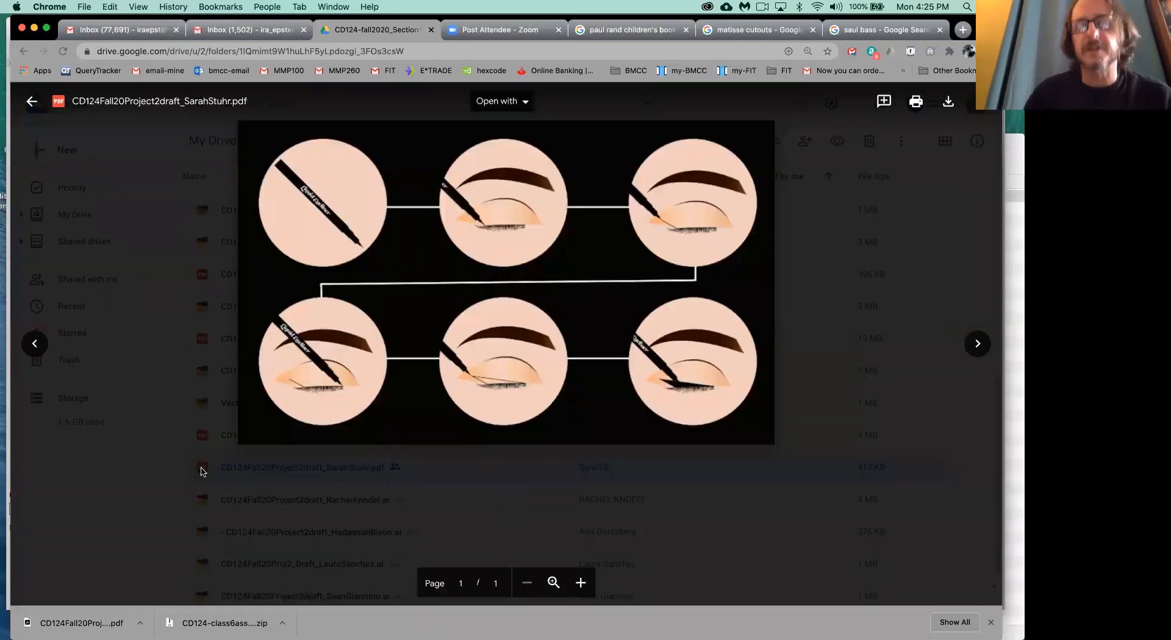
pyautogui.click(556, 584)
pyautogui.click(528, 583)
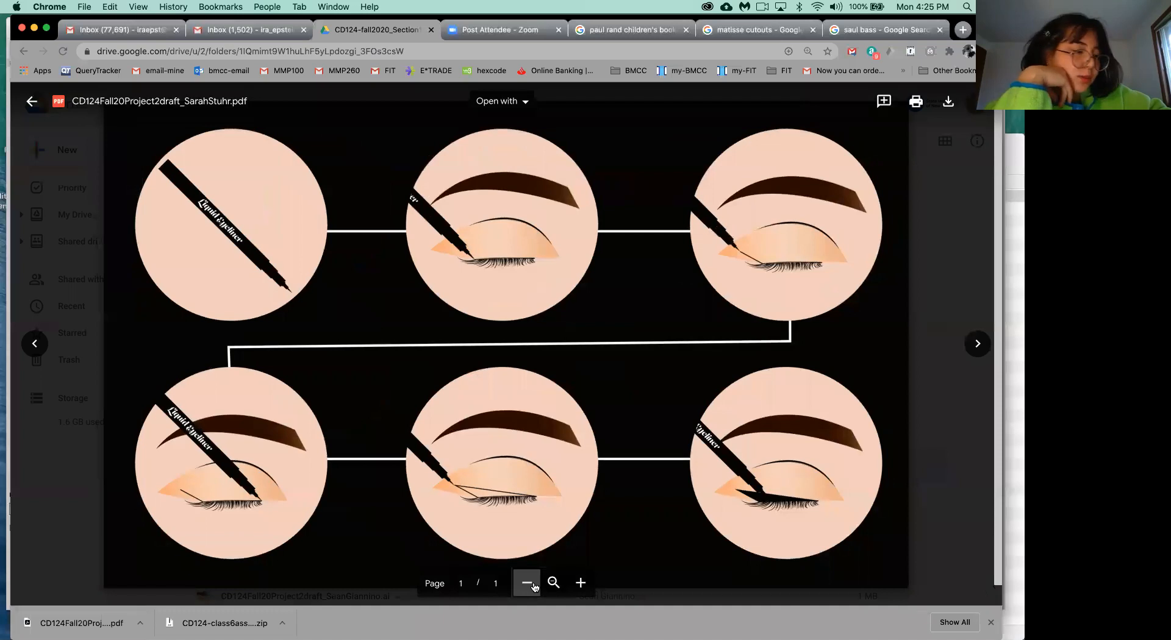
pyautogui.click(528, 583)
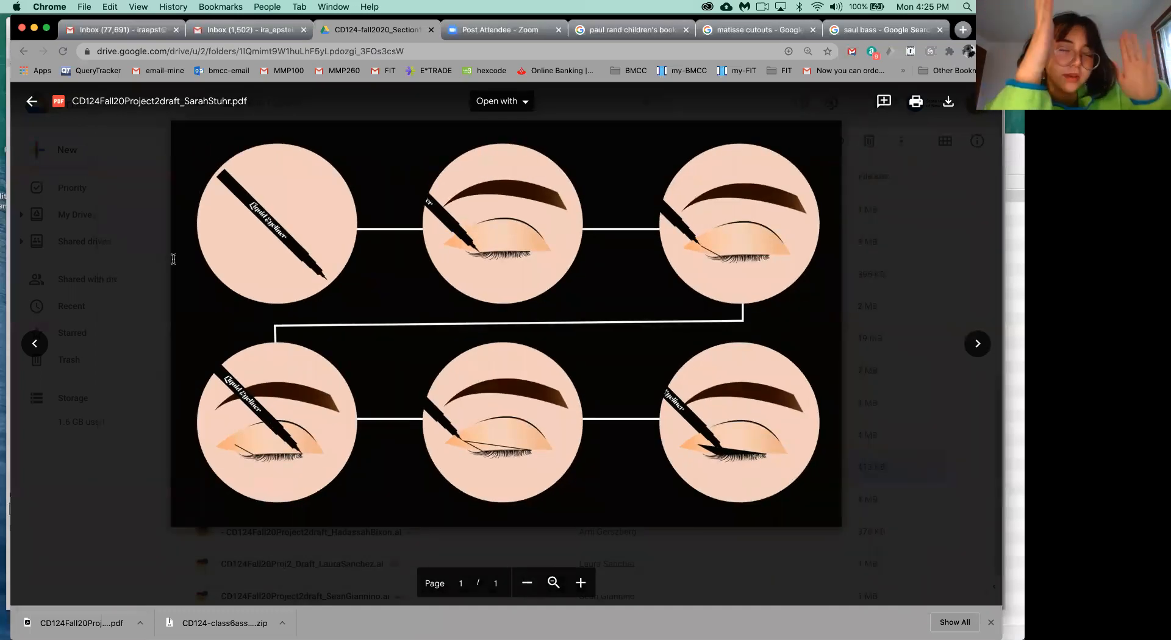
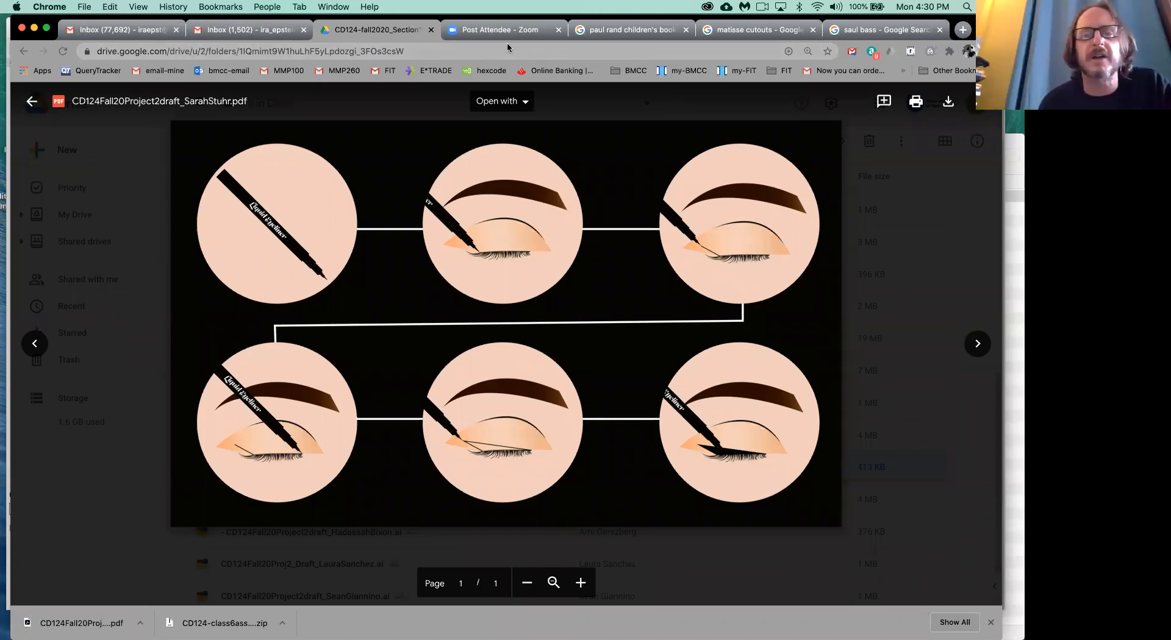
# - Open the FIT Vector Graphics course page in a new browser tab and open the Section 101 Class 6 - 10/19 handout
pyautogui.click(964, 29)
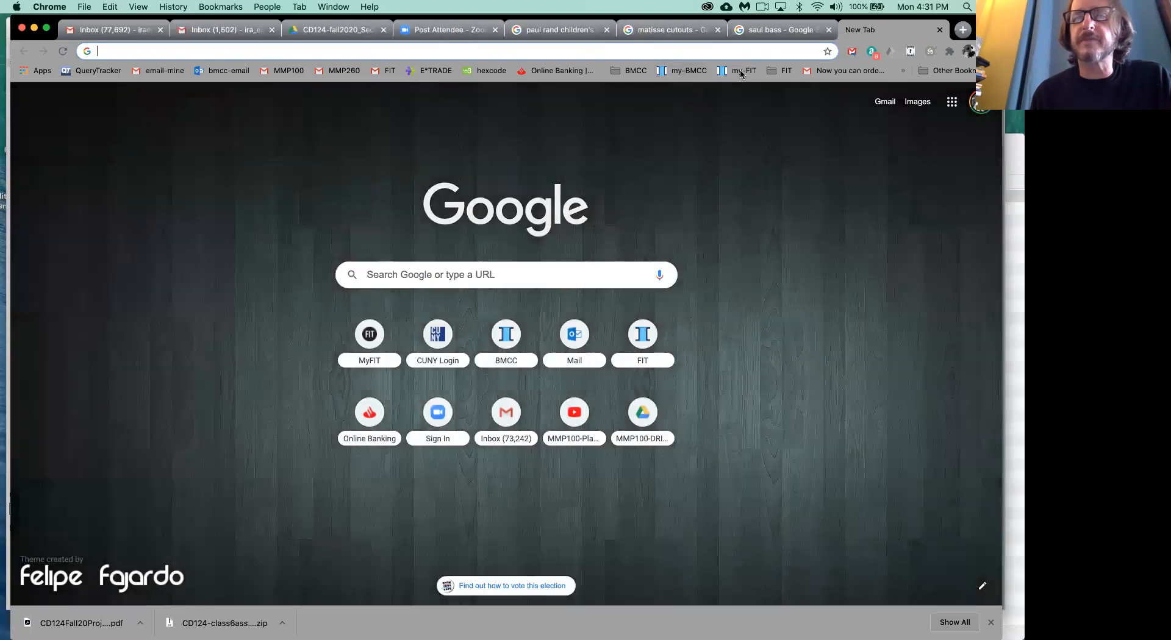
pyautogui.click(741, 72)
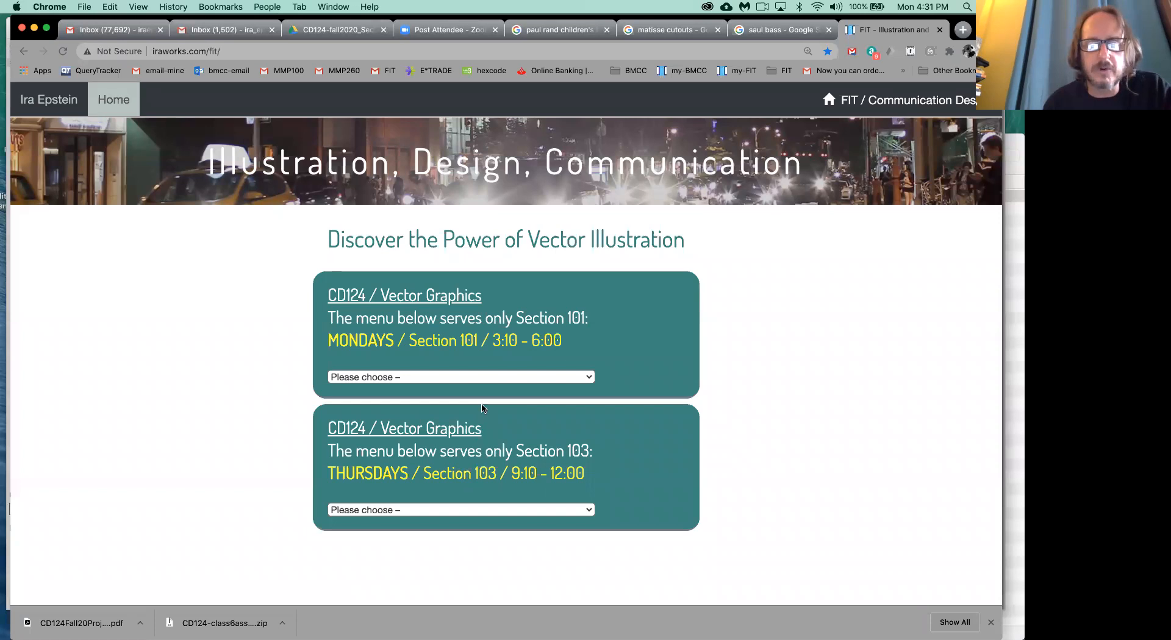
pyautogui.click(468, 378)
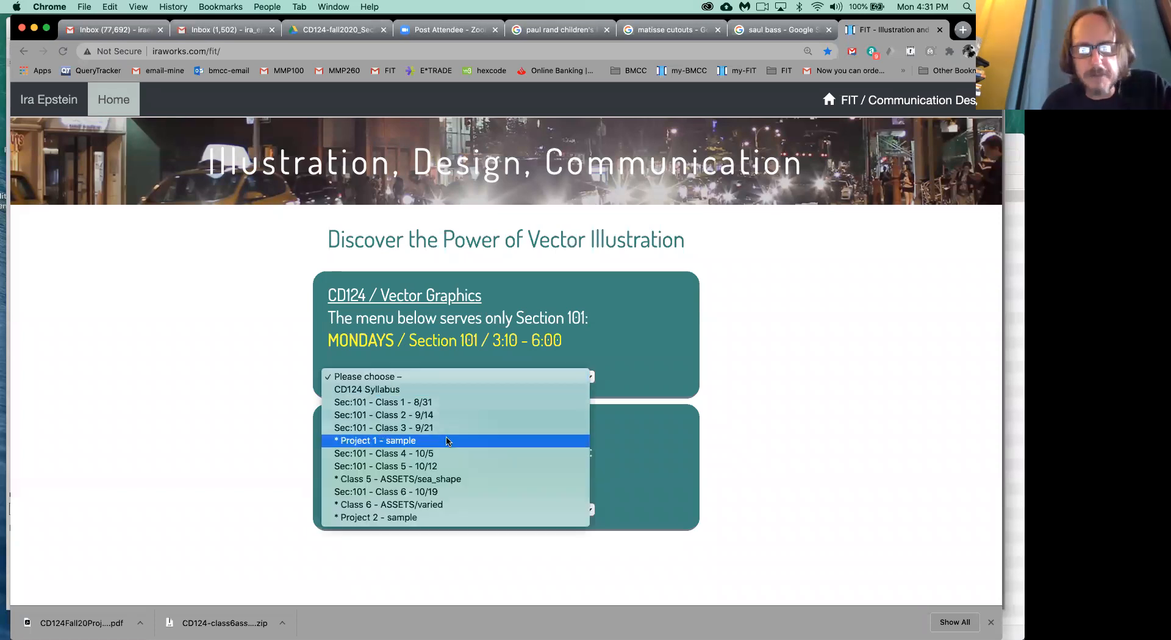
pyautogui.click(442, 496)
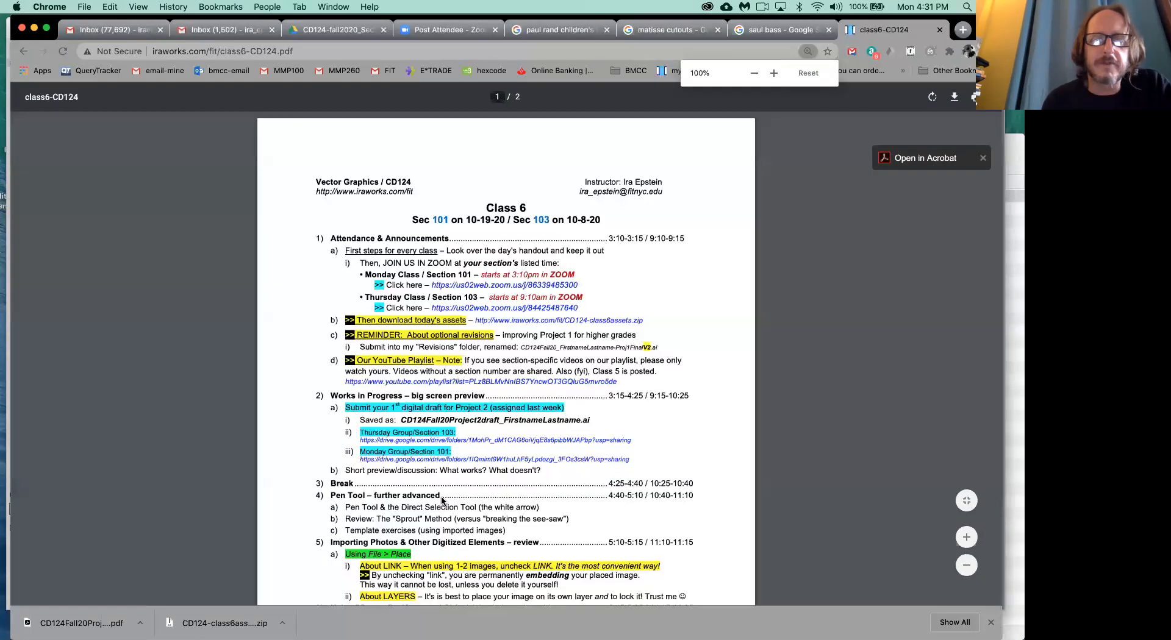
# - Enlarge the Class 6 handout and examine its first-page schedule from the attendance section through the break and Pen Tool items
pyautogui.press('super+equal')
pyautogui.press('super+equal')
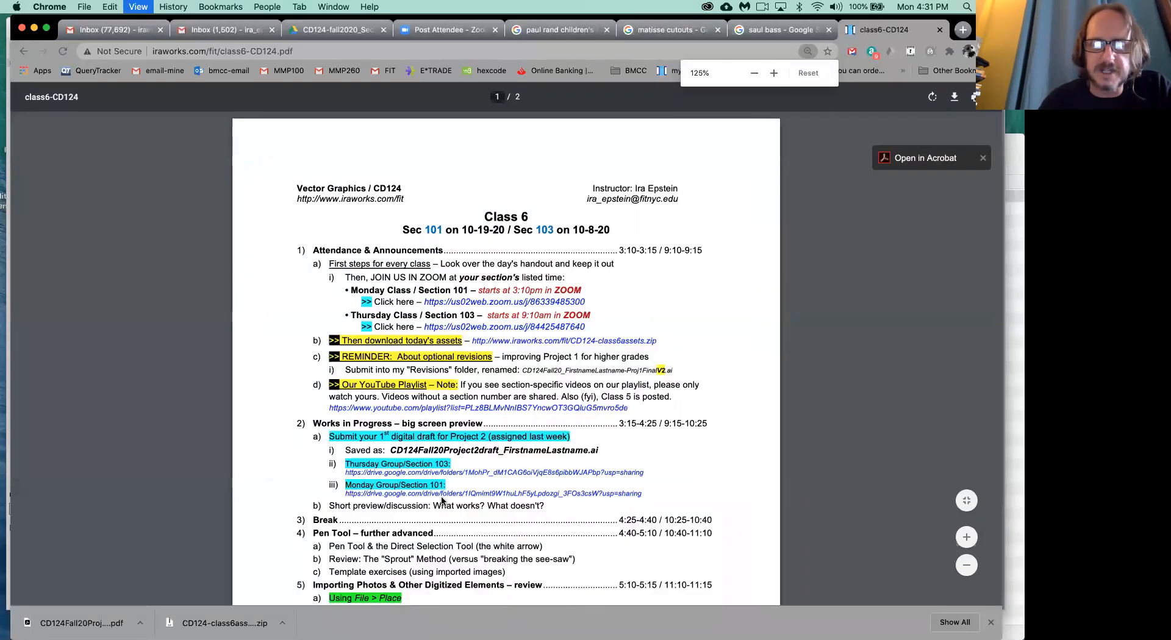
pyautogui.scroll(-3, 442, 497)
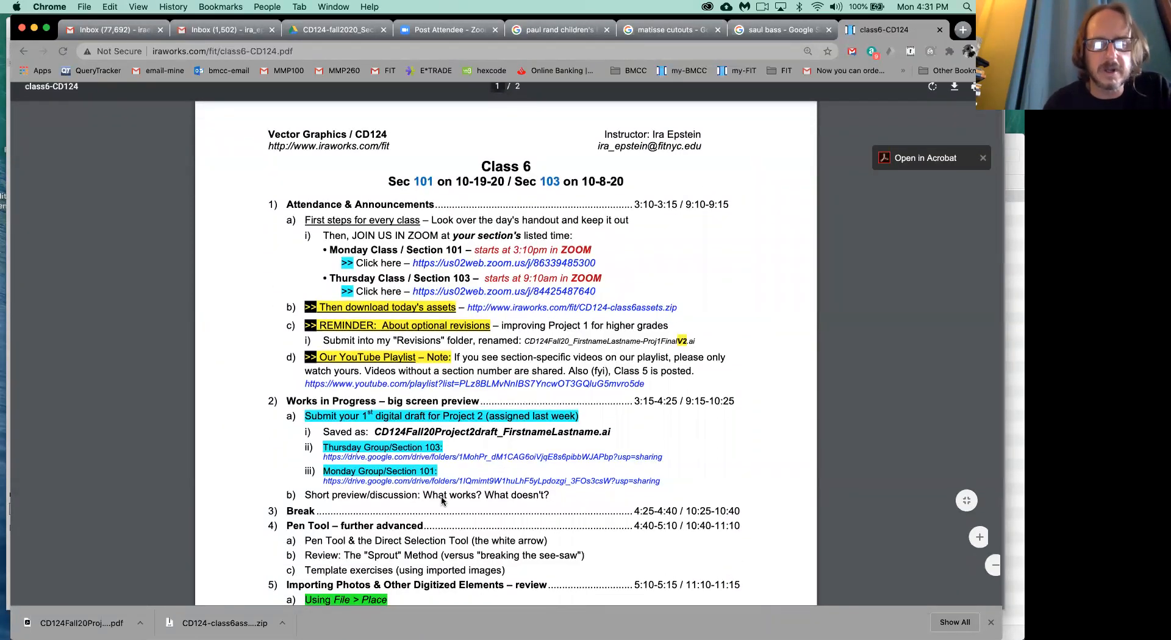
pyautogui.scroll(-1, 442, 501)
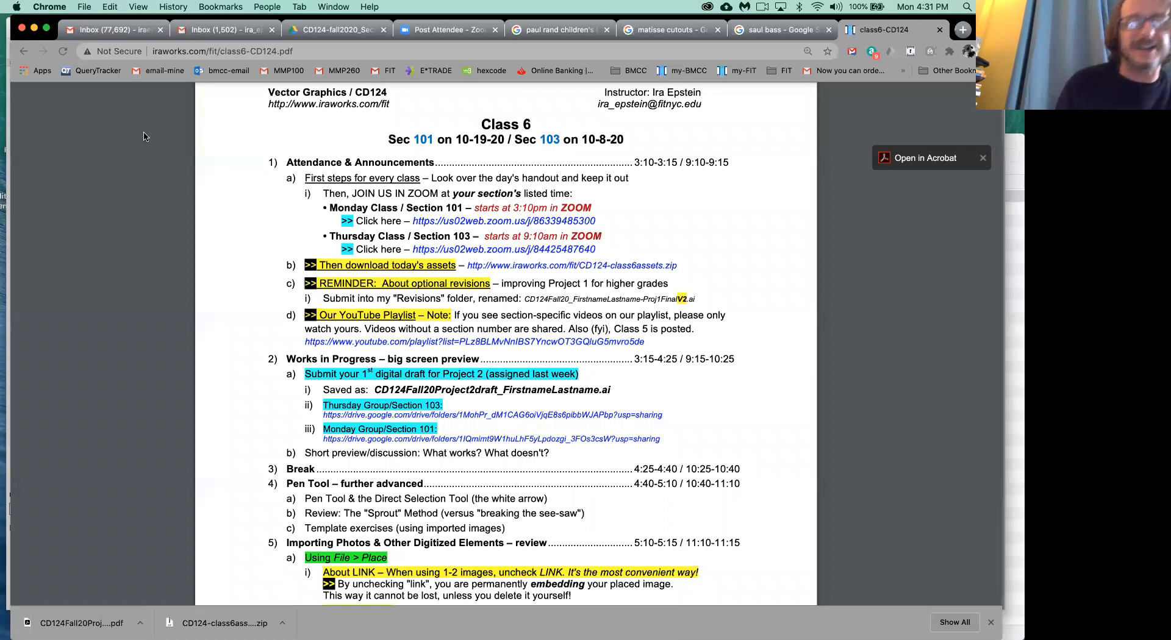
pyautogui.moveTo(422, 639)
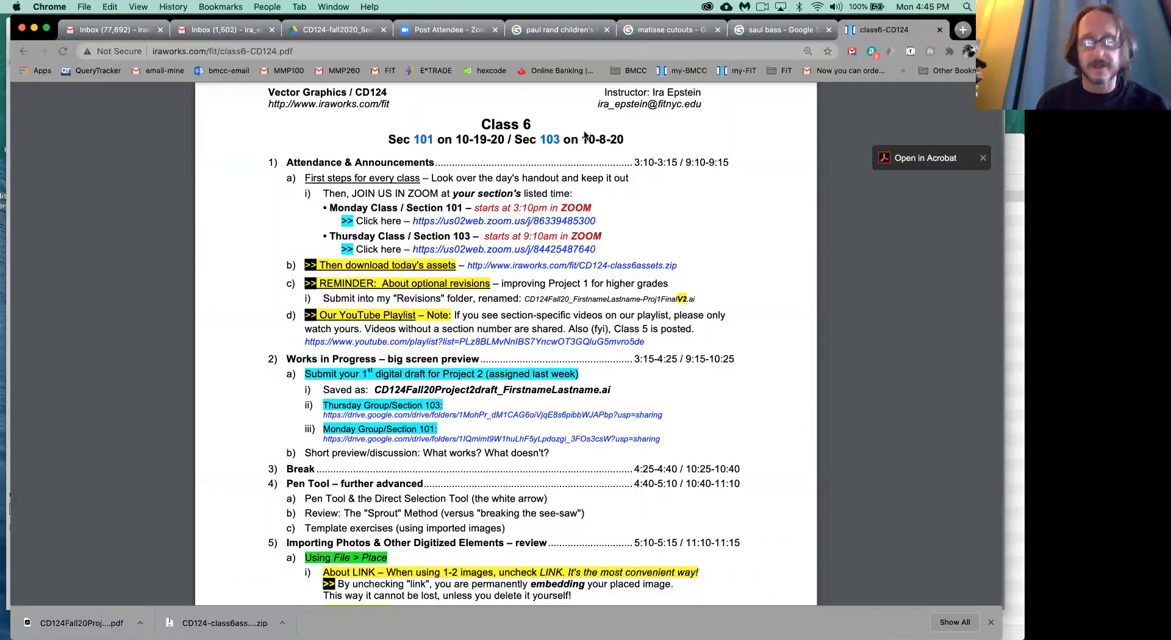
pyautogui.press('XF86AudioRaiseVolume')
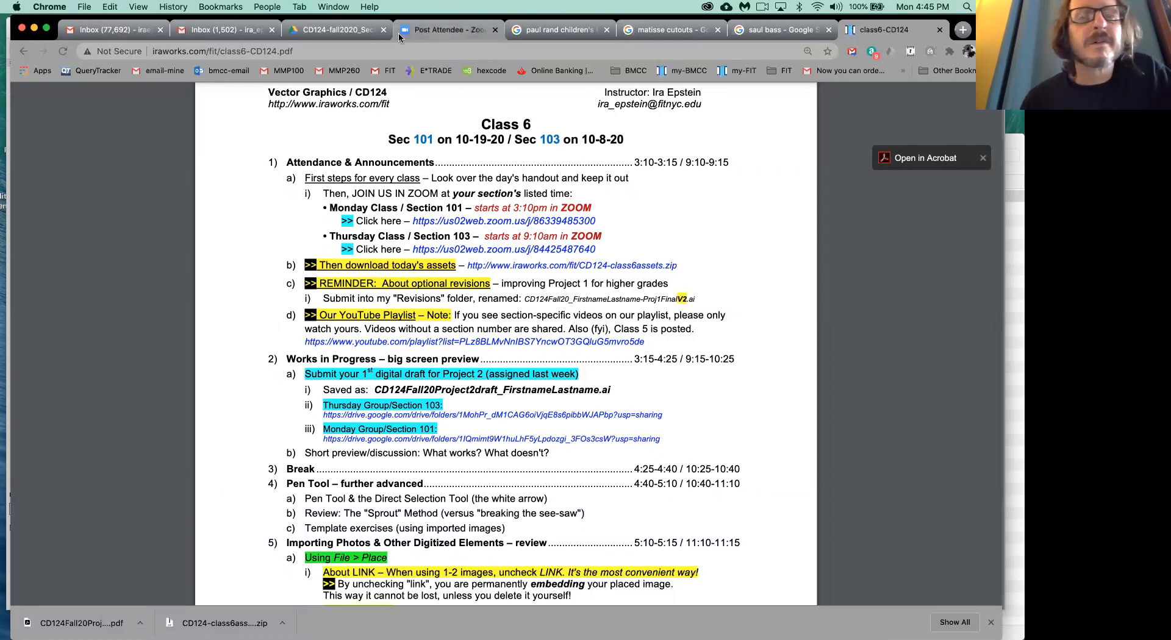
# - Return to the eyeliner draft preview in Google Drive and advance to the next student draft with hexagonal bread-baking panels
pyautogui.click(342, 31)
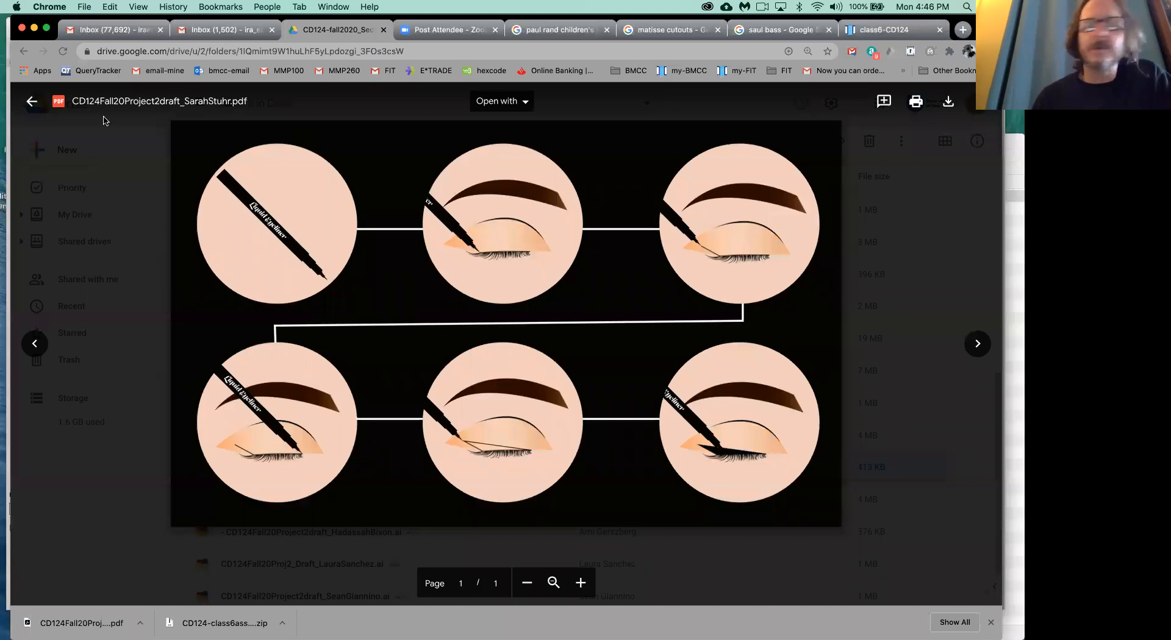
pyautogui.click(978, 343)
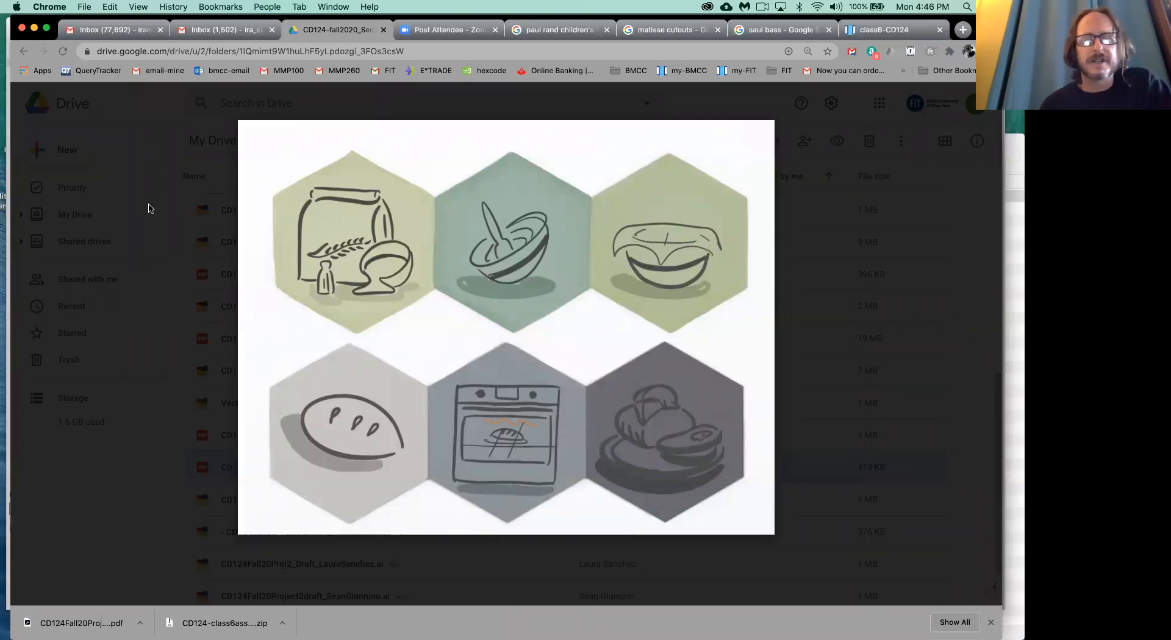
pyautogui.moveTo(164, 103)
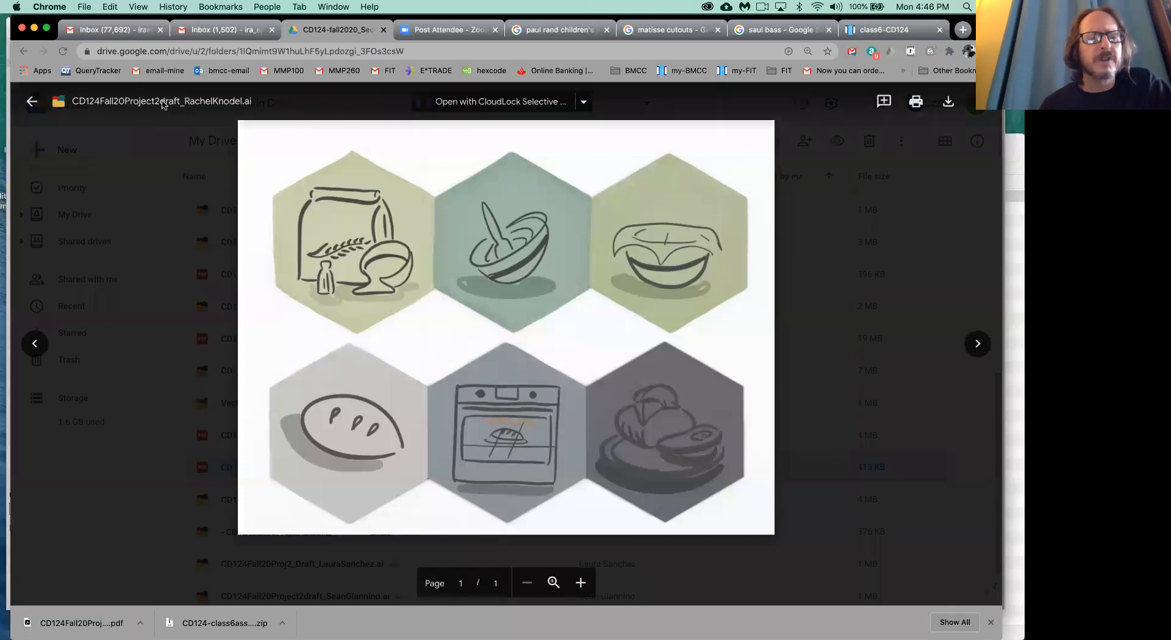
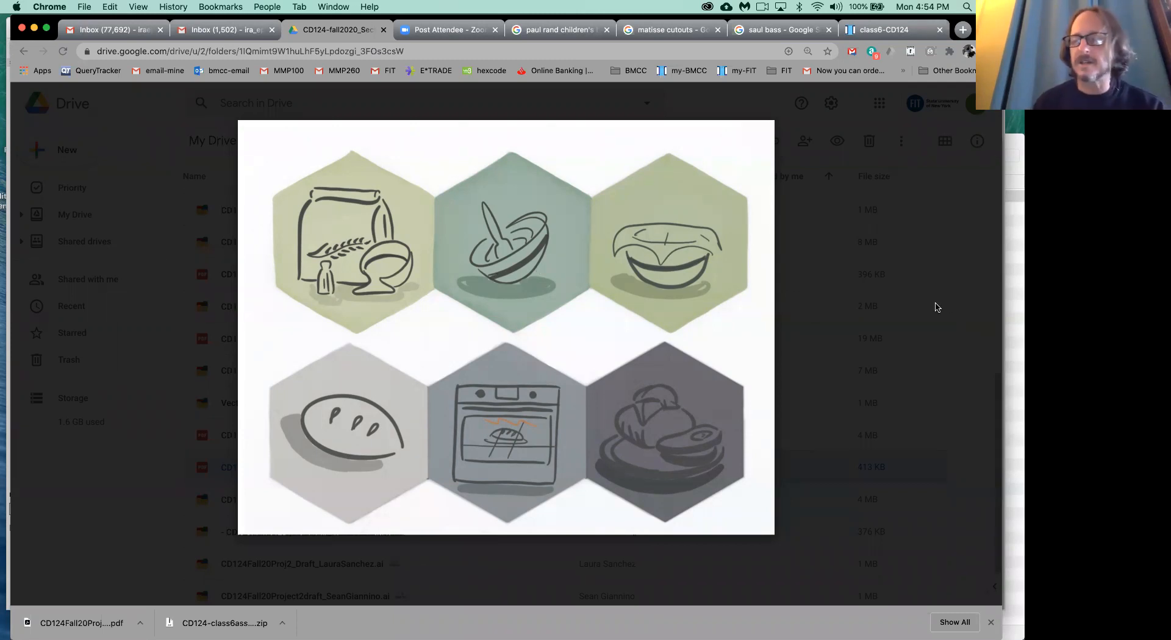
# - Advance to the student draft showing braided-bread steps, close its preview, and reopen that draft from the Section 101 folder list
pyautogui.click(978, 346)
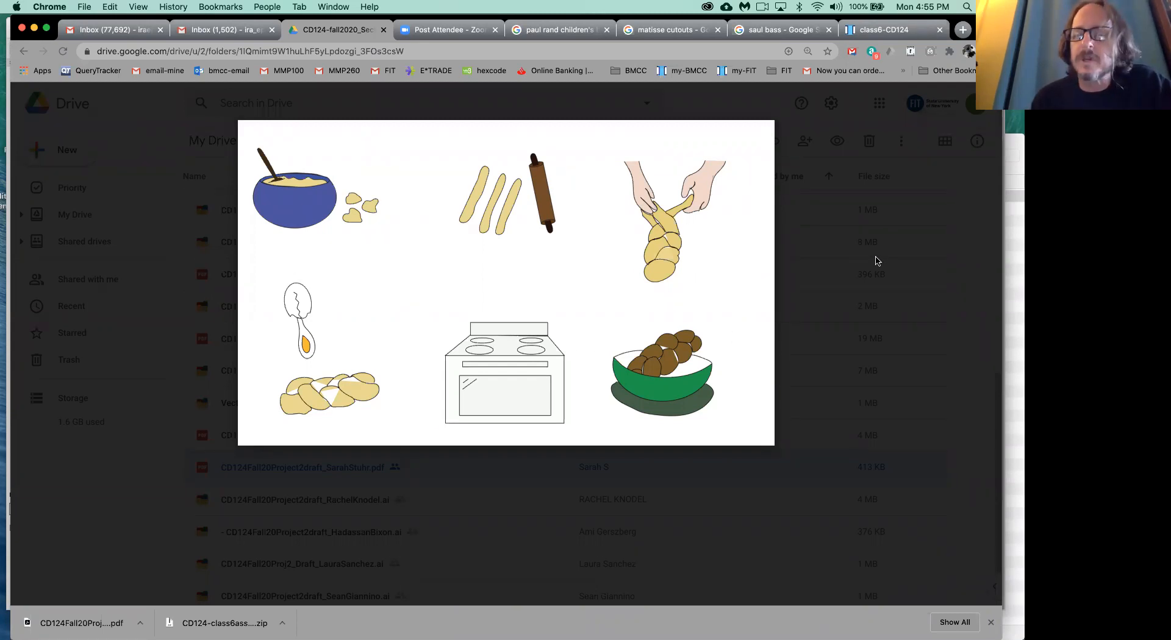
pyautogui.click(955, 317)
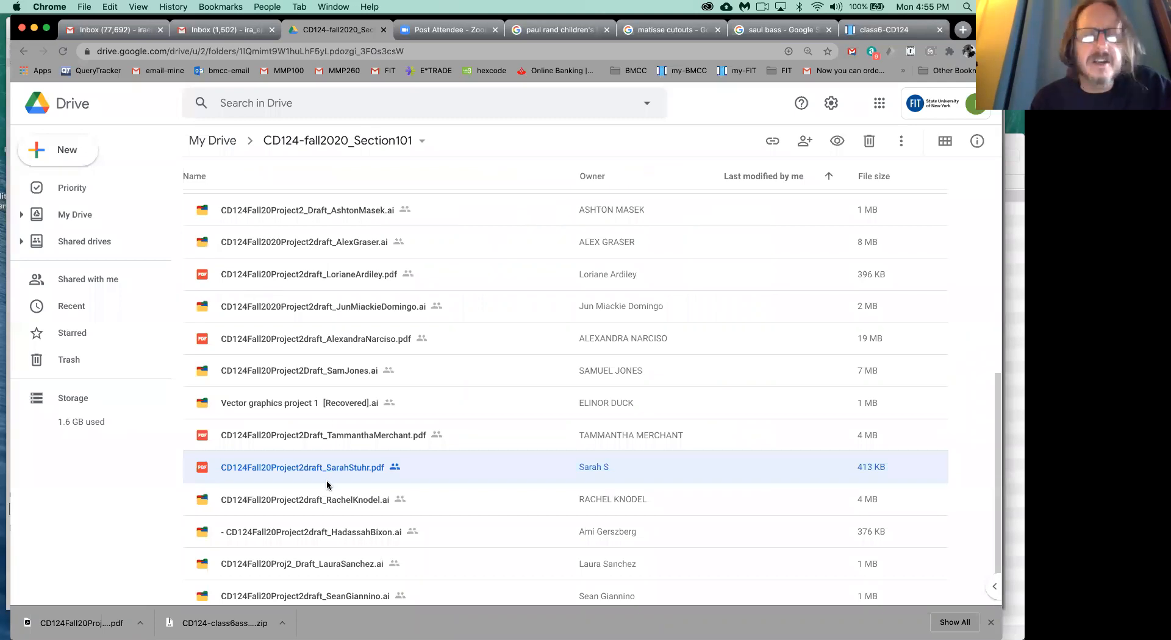
pyautogui.click(316, 502)
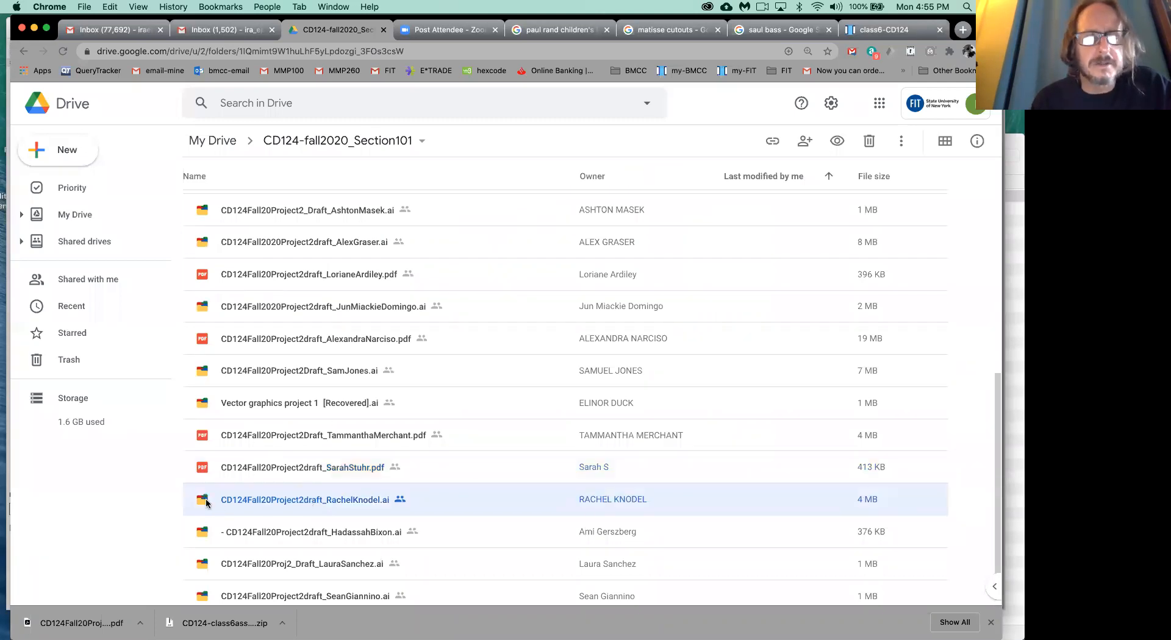
pyautogui.scroll(-1, 205, 503)
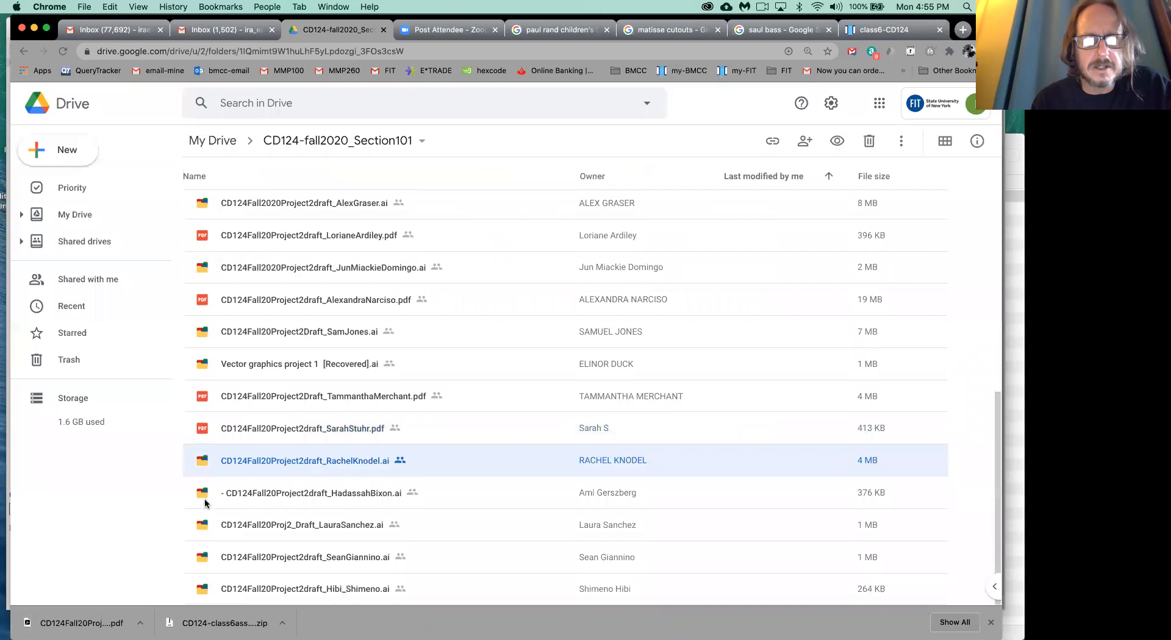
pyautogui.click(204, 499)
pyautogui.doubleClick(204, 499)
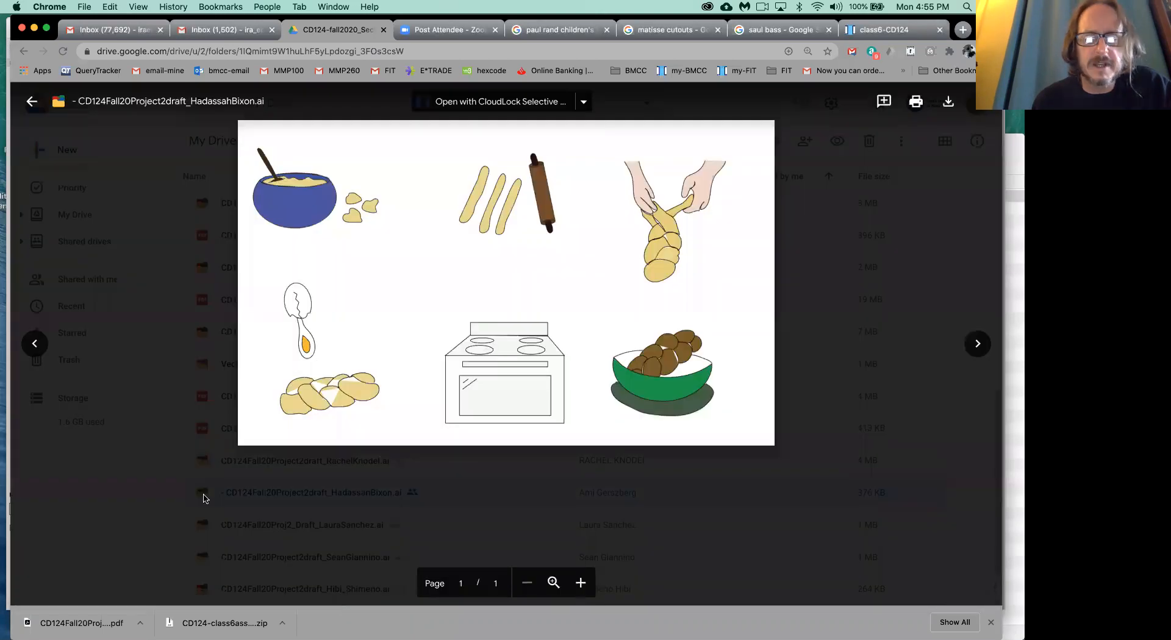
# - Advance to the instant-camera draft and enlarge it to examine the camera steps, arrows and "Shake Me" photos
pyautogui.click(978, 343)
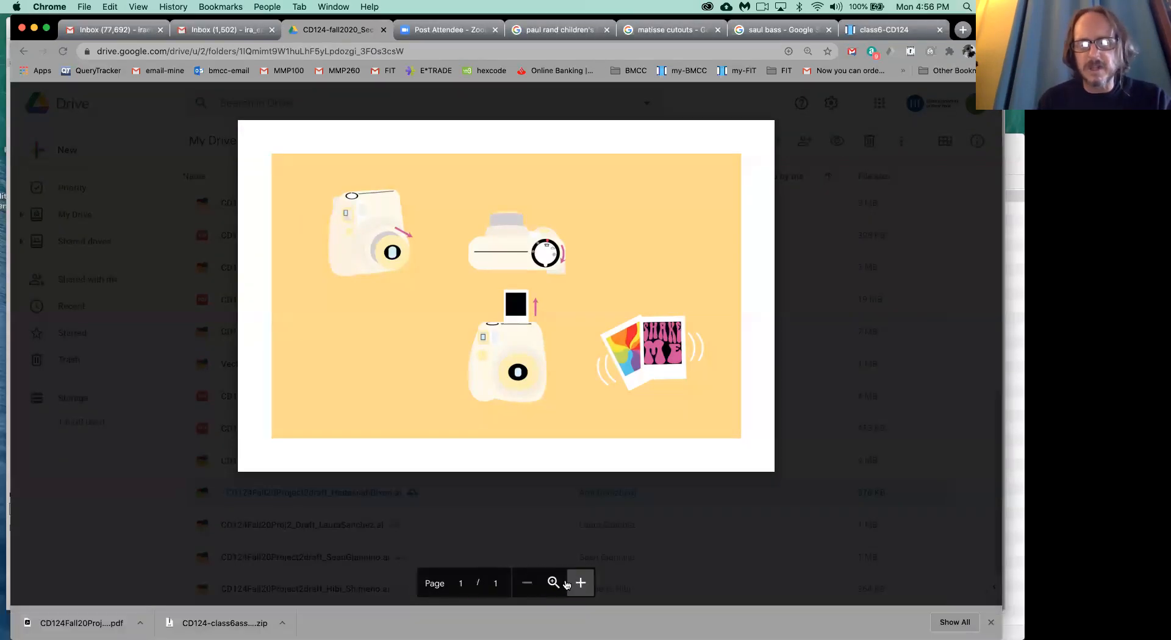
pyautogui.click(580, 583)
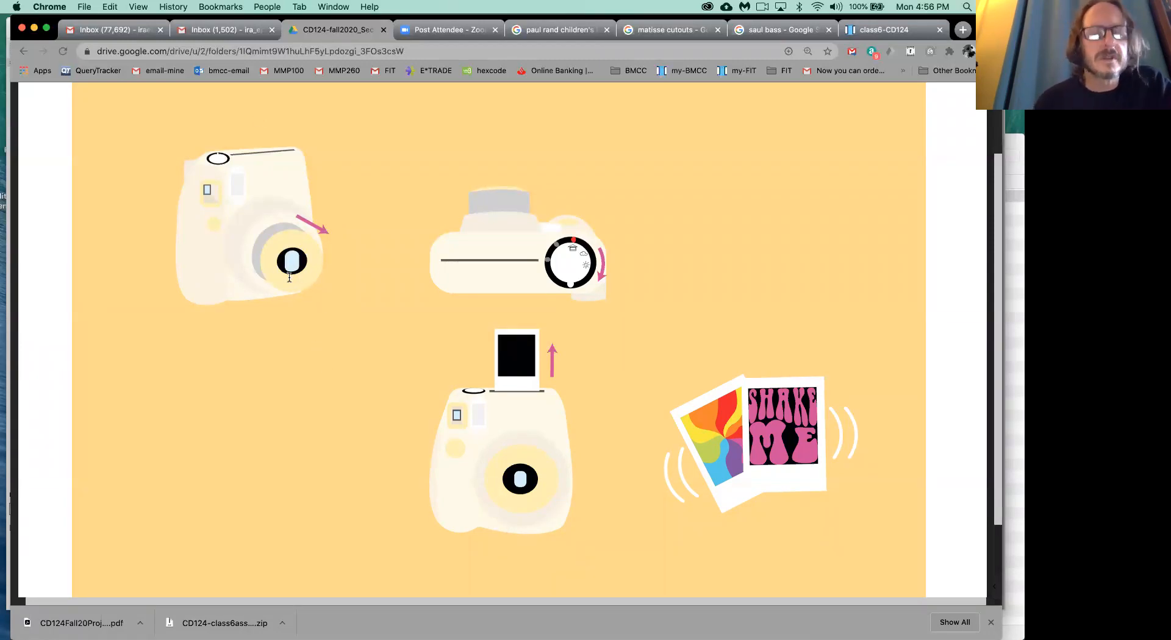
pyautogui.scroll(2, 289, 277)
pyautogui.scroll(-2, 289, 278)
pyautogui.scroll(1, 289, 277)
pyautogui.scroll(-1, 289, 277)
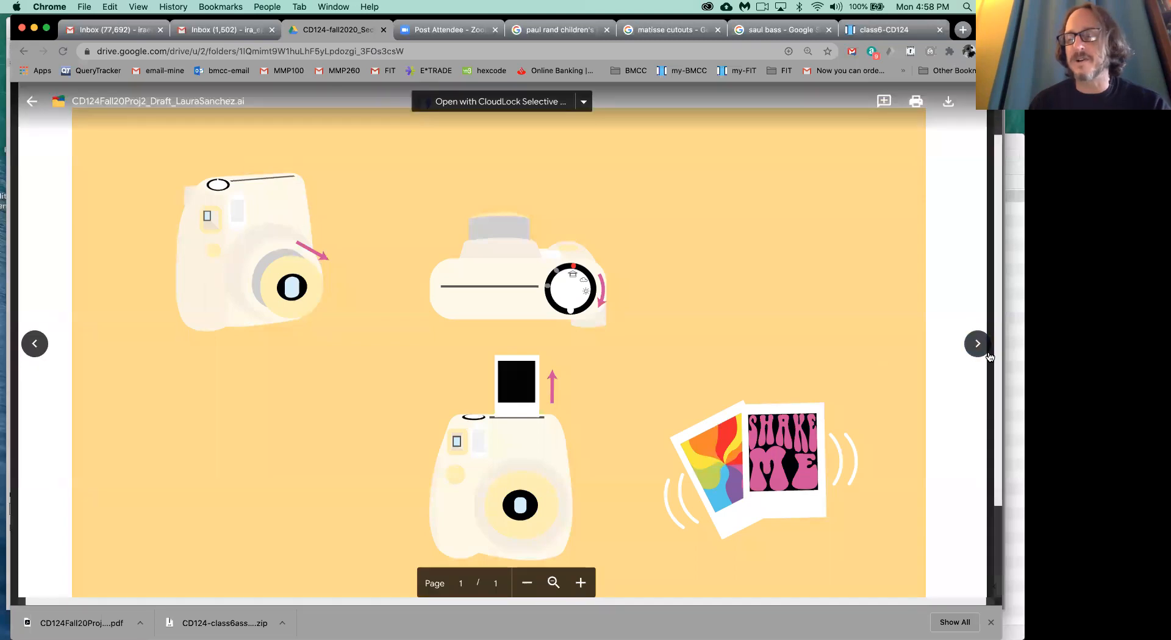
# - Advance to the pumpkin-carving draft and enlarge it so the whole sequence of carving steps can be examined
pyautogui.click(978, 347)
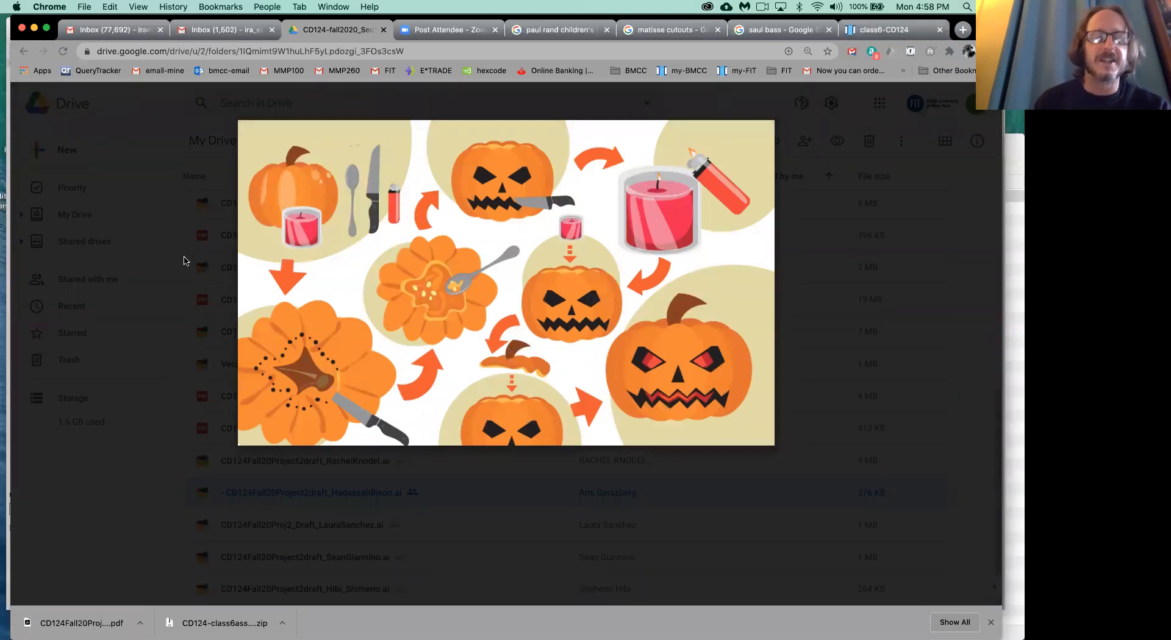
pyautogui.moveTo(555, 598)
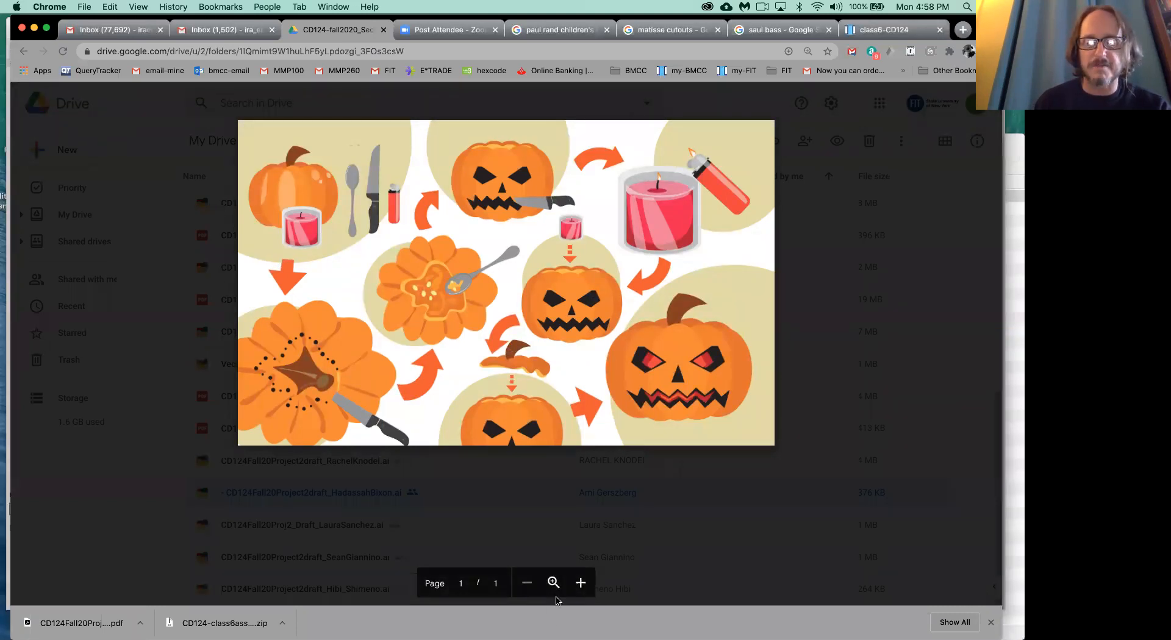
pyautogui.click(553, 584)
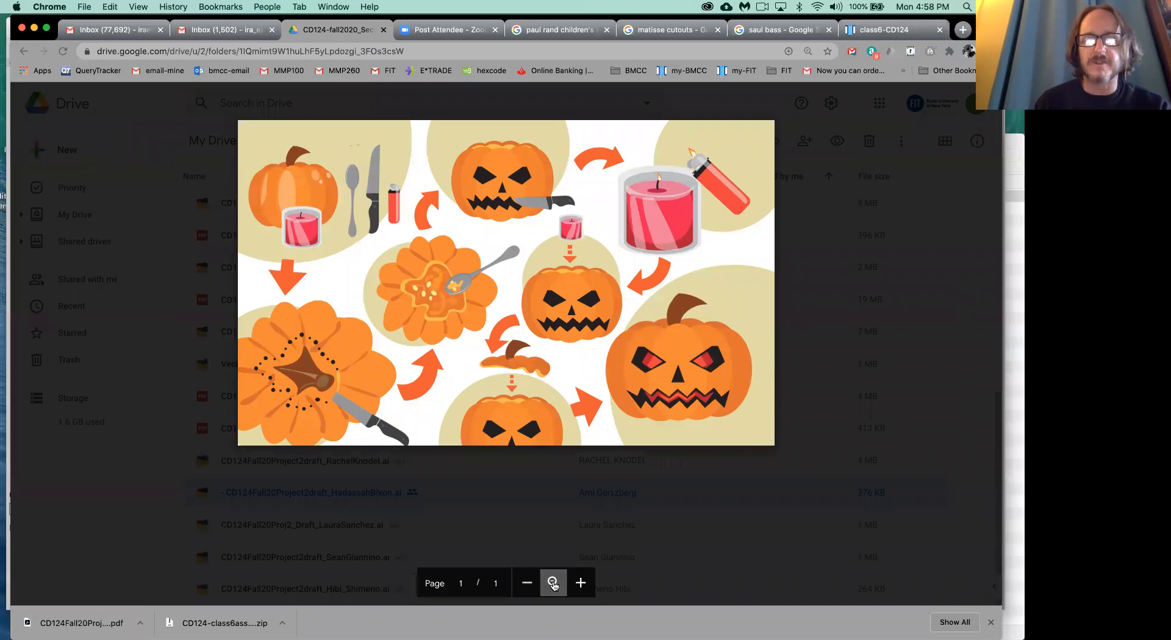
pyautogui.click(527, 583)
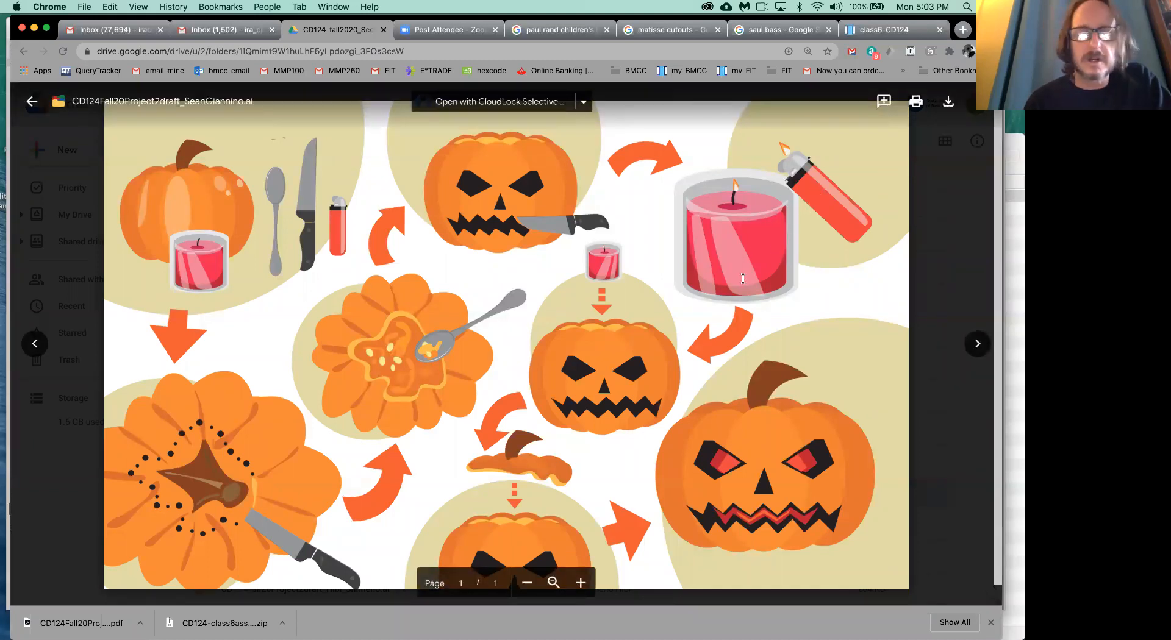
pyautogui.scroll(-2, 734, 297)
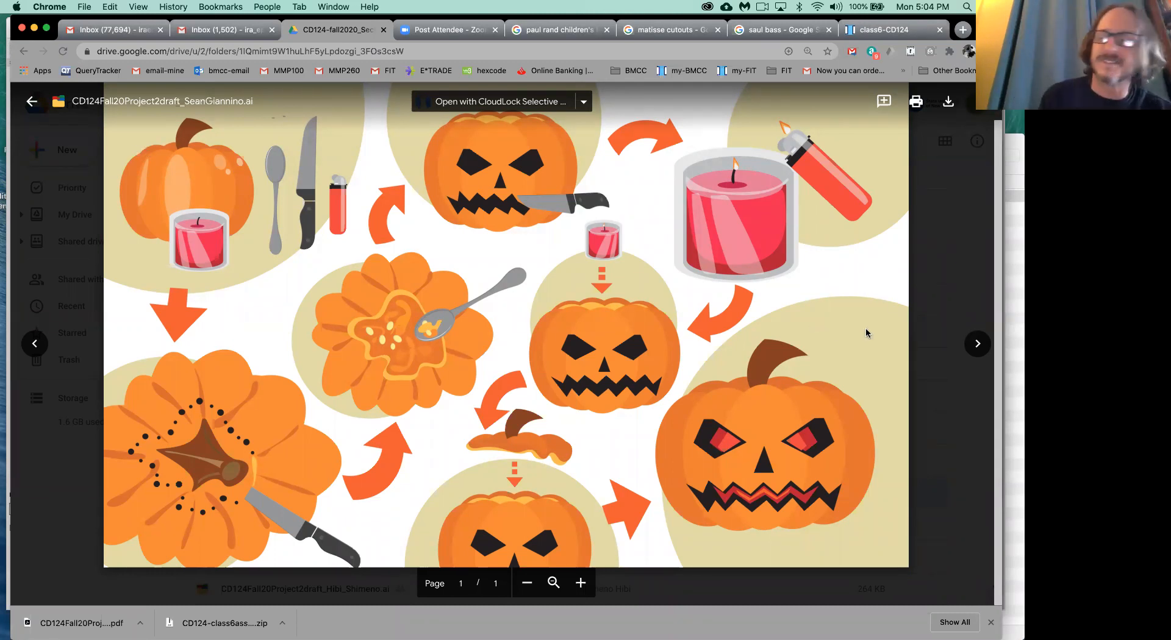
# - Advance to the coffee-making draft, enlarge it to review all six panels, and return to the folder list
pyautogui.click(977, 344)
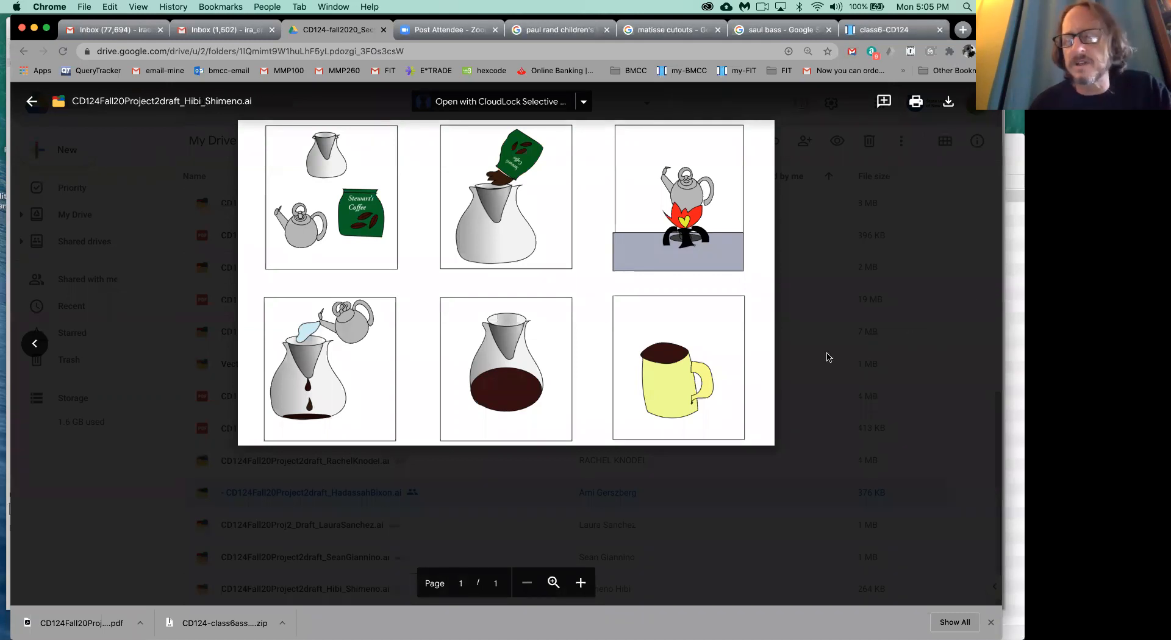
pyautogui.click(553, 584)
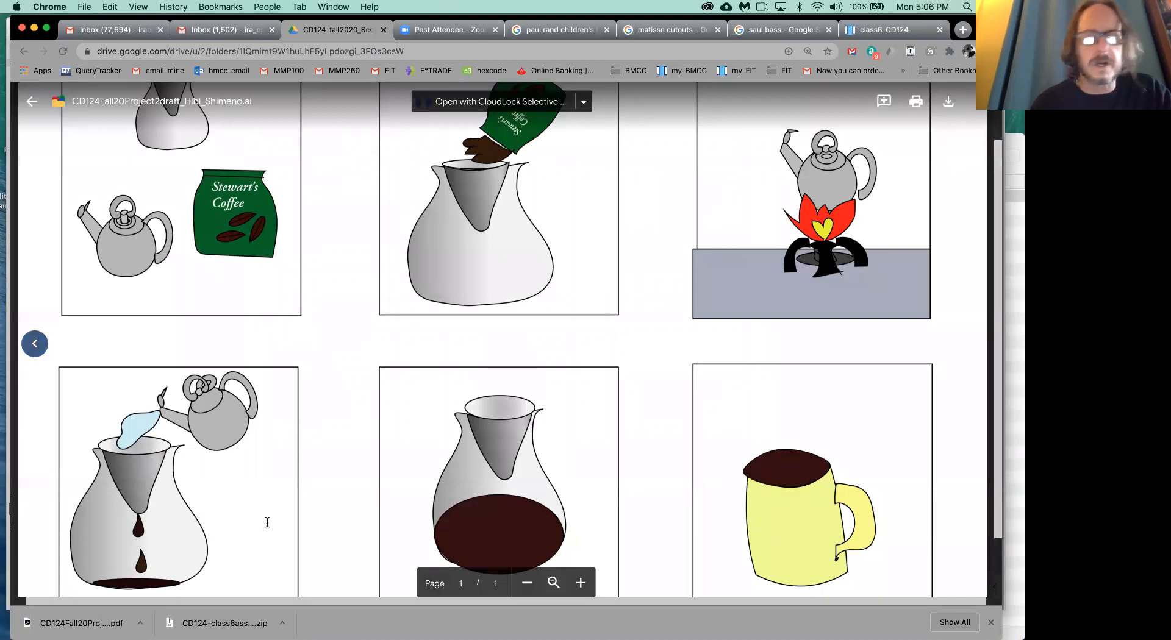
pyautogui.click(527, 583)
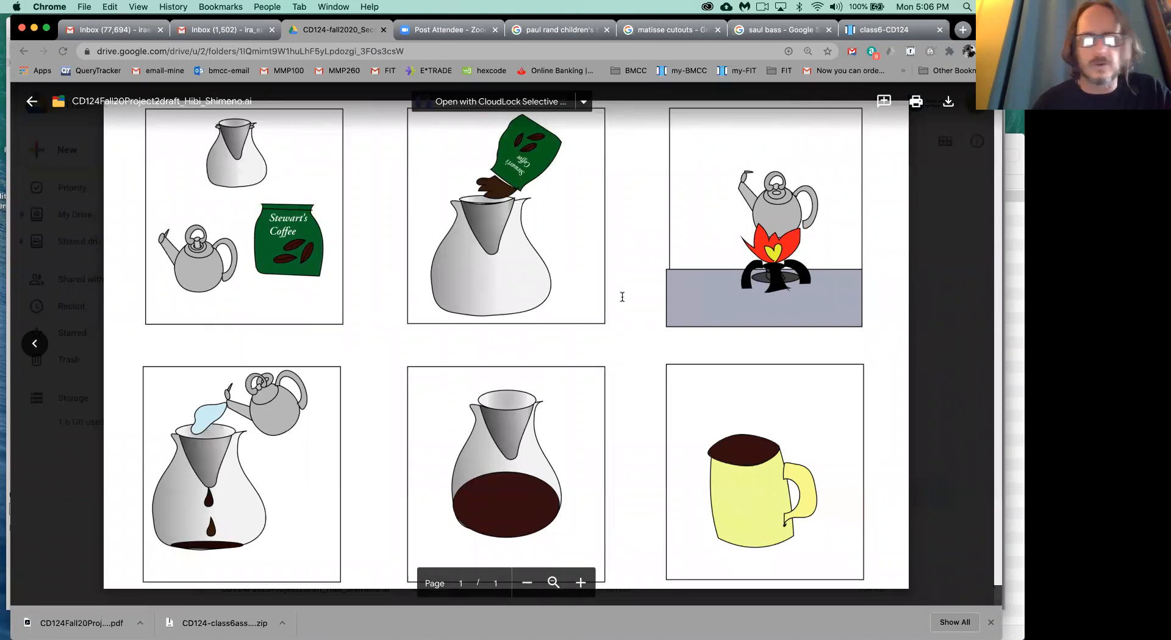
pyautogui.click(957, 310)
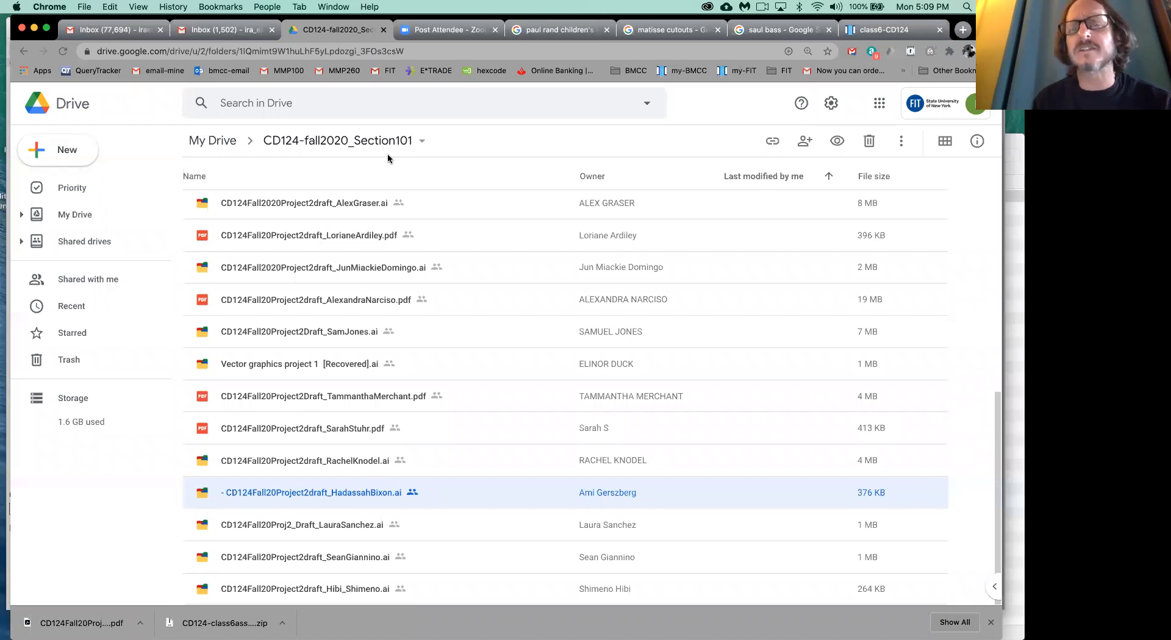
# - Go back from the handout to the course page and reopen the Section 101 Class 6 - 10/19 handout at its first page
pyautogui.click(883, 30)
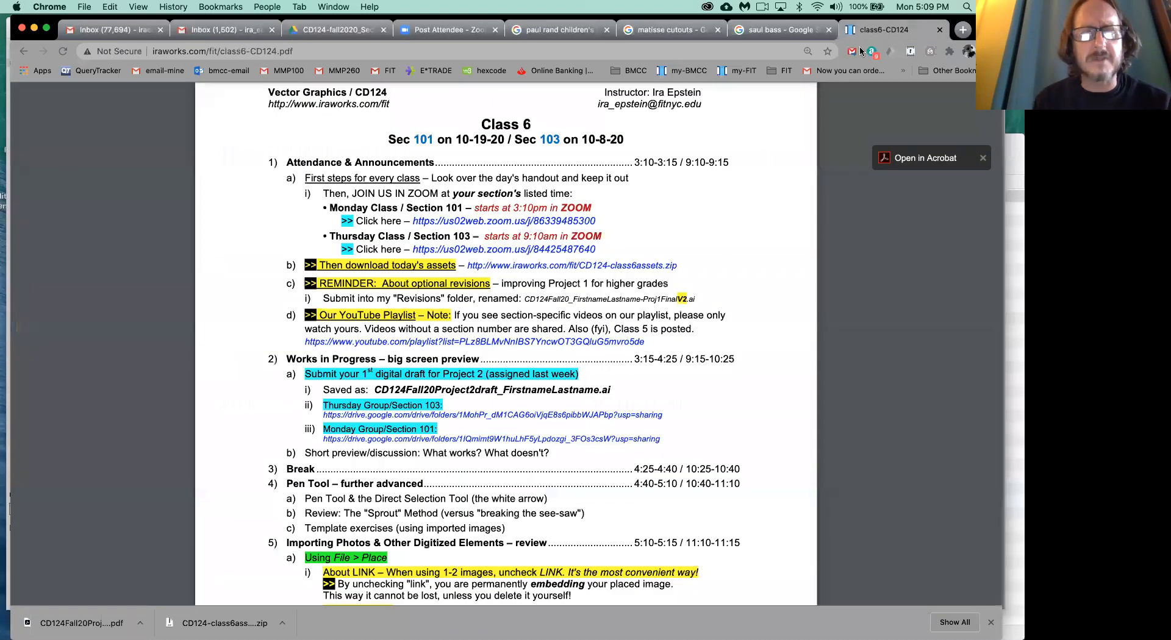
pyautogui.click(22, 53)
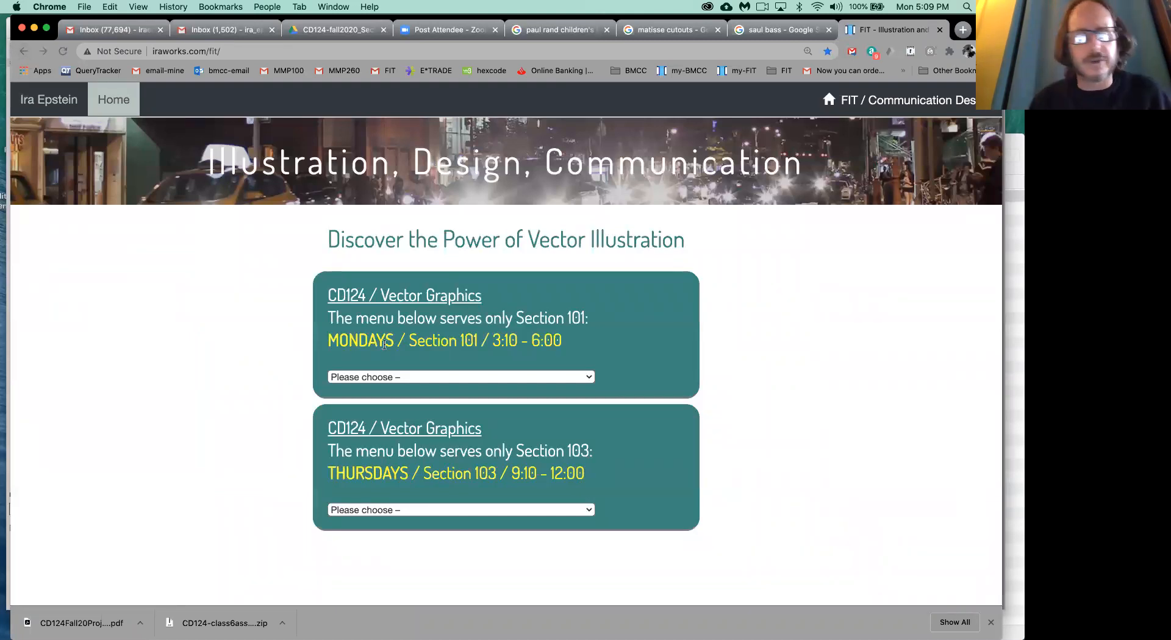
pyautogui.click(419, 378)
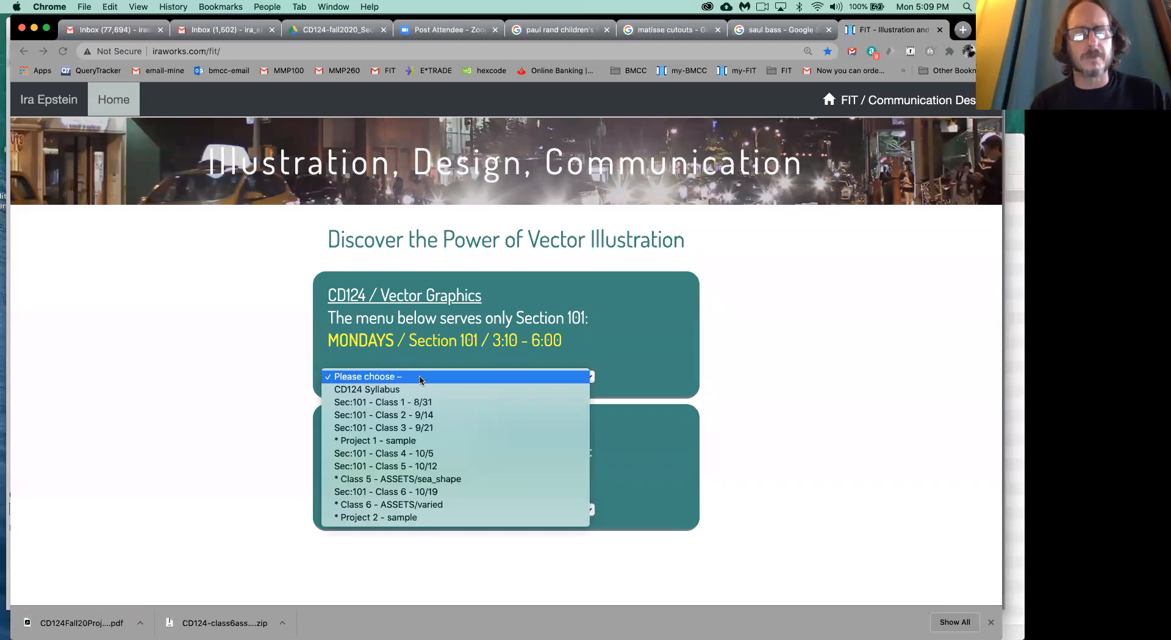
pyautogui.click(393, 492)
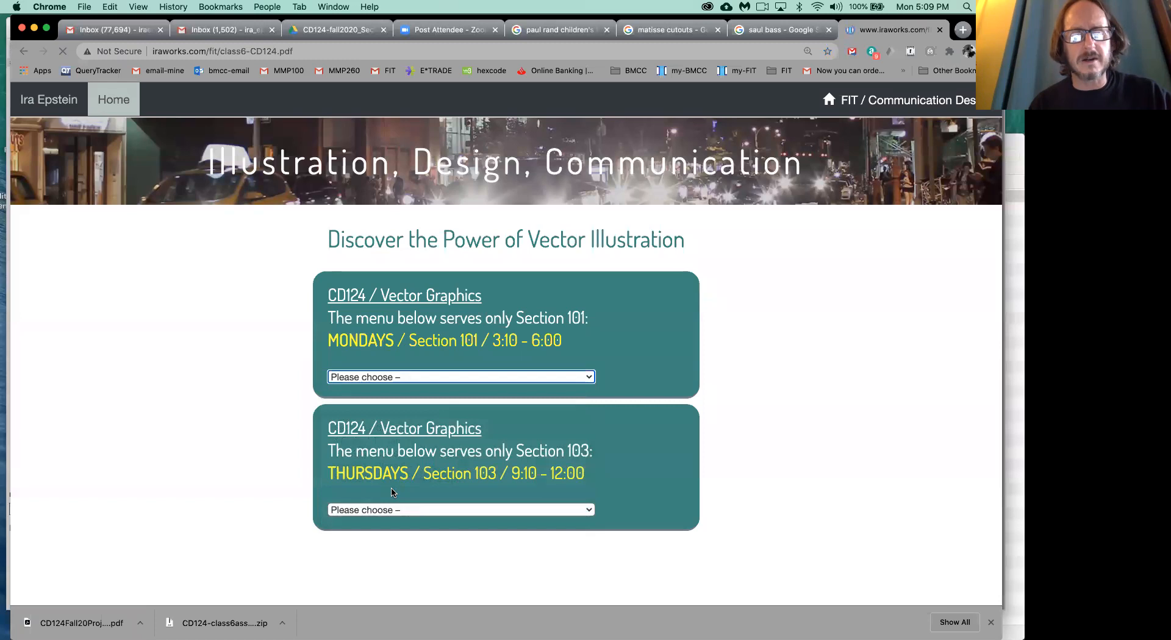
pyautogui.scroll(-2, 394, 491)
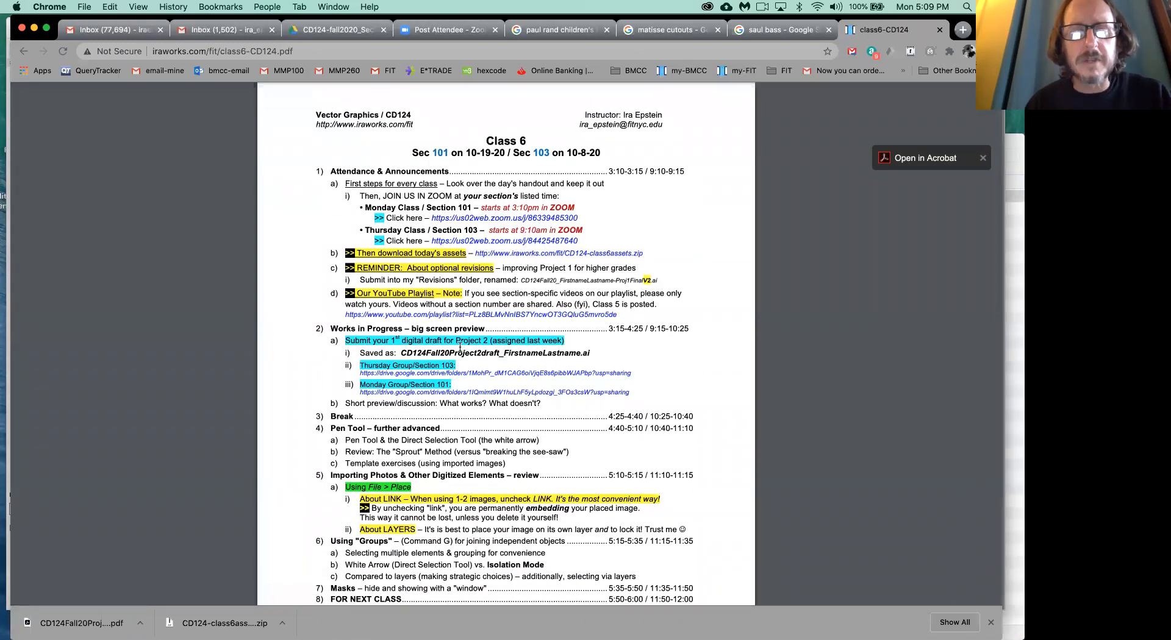
pyautogui.scroll(-2, 460, 347)
pyautogui.scroll(1, 460, 346)
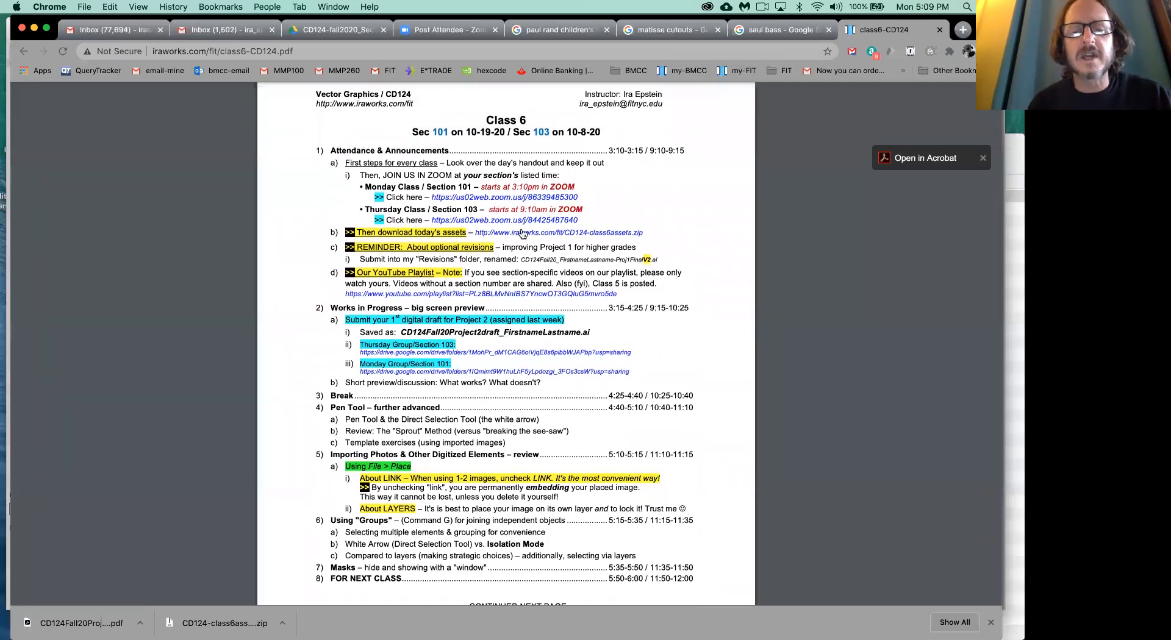
# - Download CD124-class6assets.zip from the handout's assets link and extract the archive in the Downloads folder
pyautogui.click(523, 235)
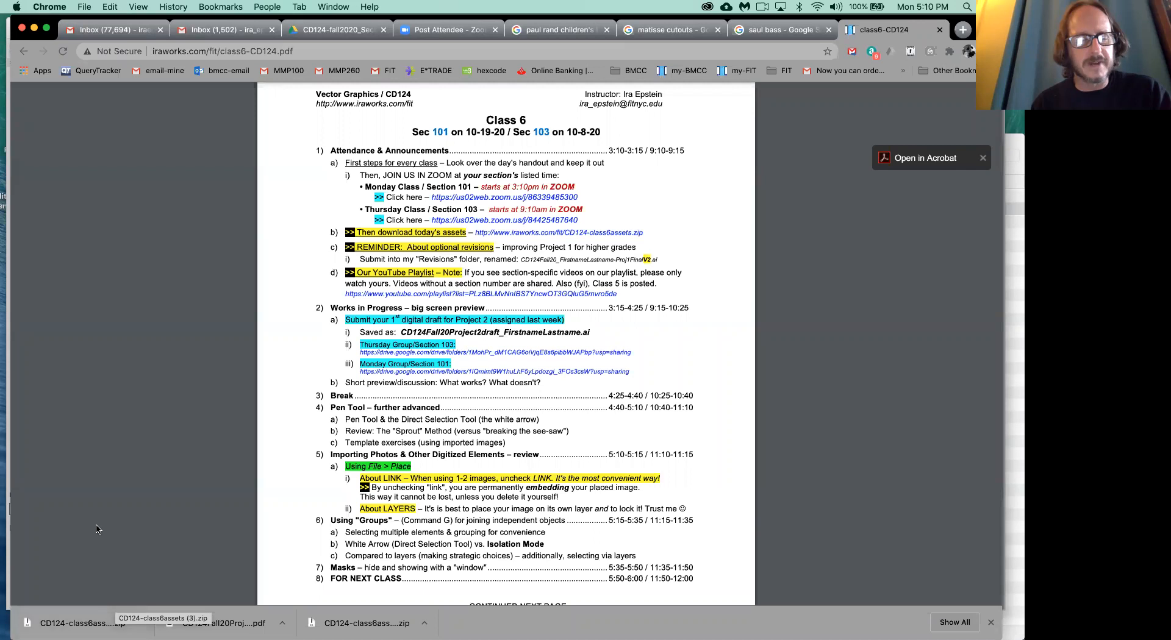
pyautogui.click(82, 623)
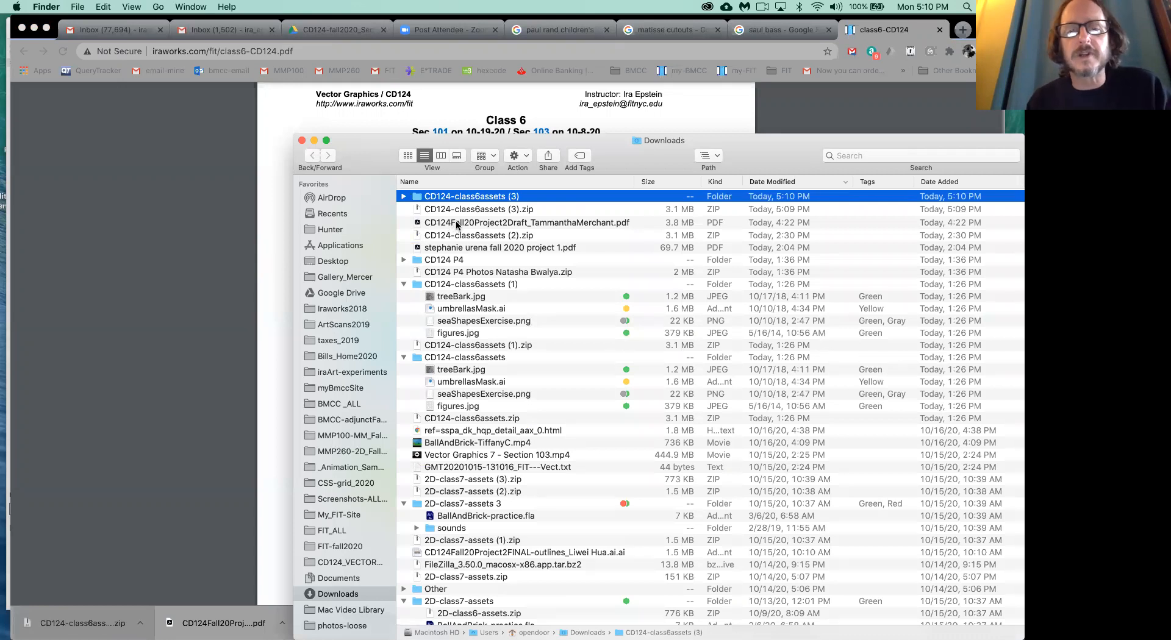
pyautogui.click(457, 224)
pyautogui.scroll(-3, 519, 434)
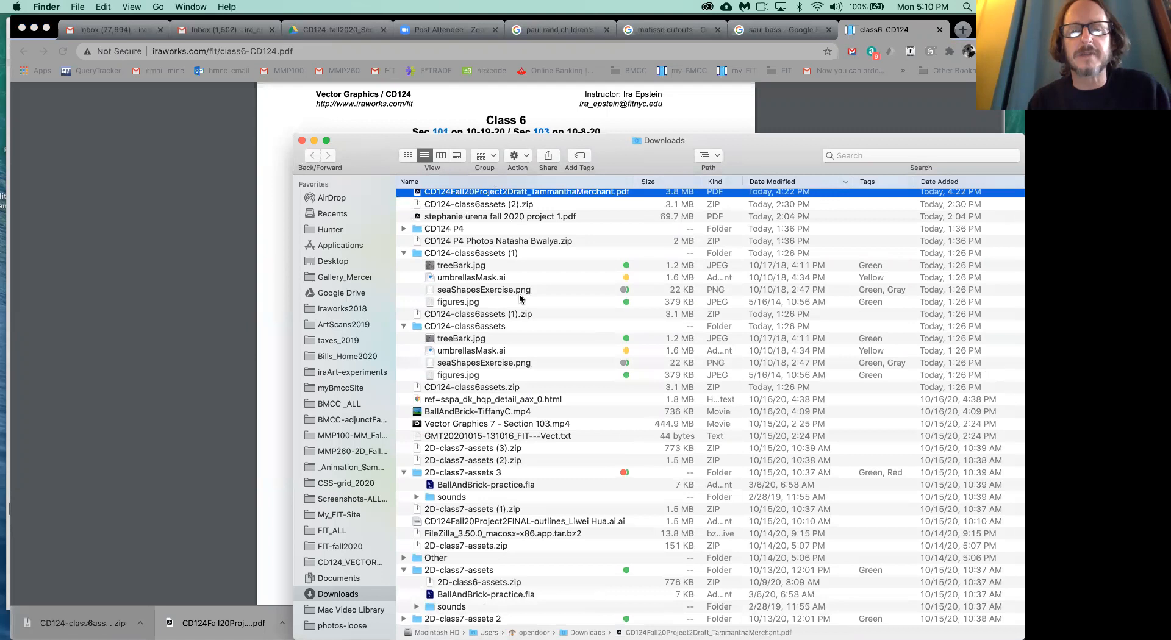
pyautogui.scroll(2, 507, 299)
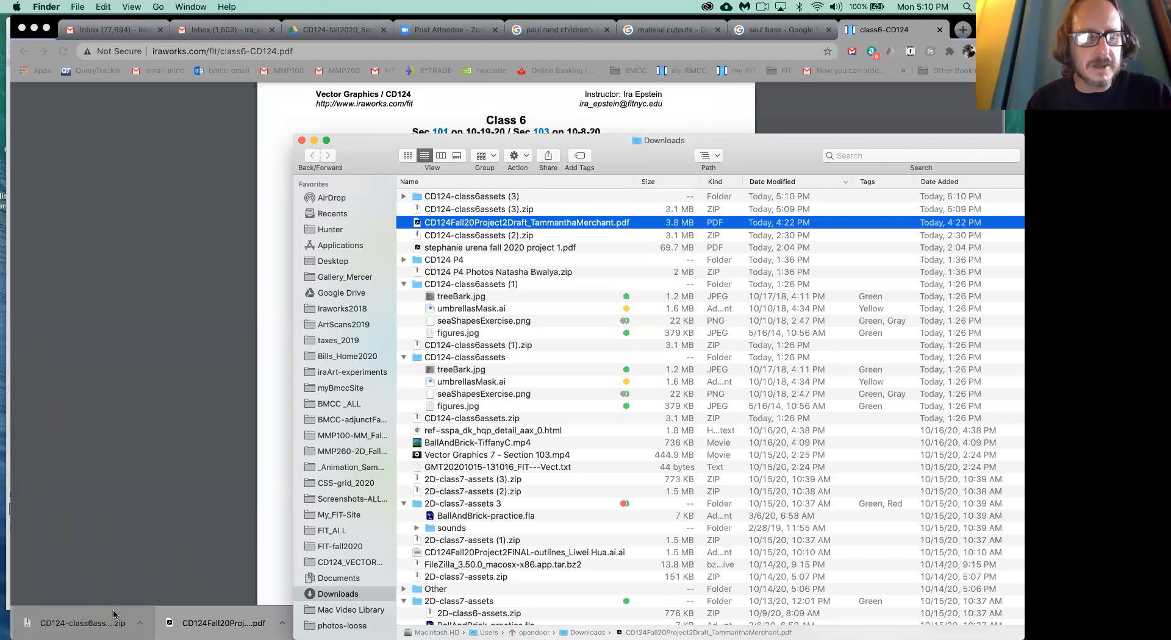
# - Distinguish the CD124-class6assets (3).zip archive from its extracted folder in Downloads, checking the options available for the archive
pyautogui.click(523, 209)
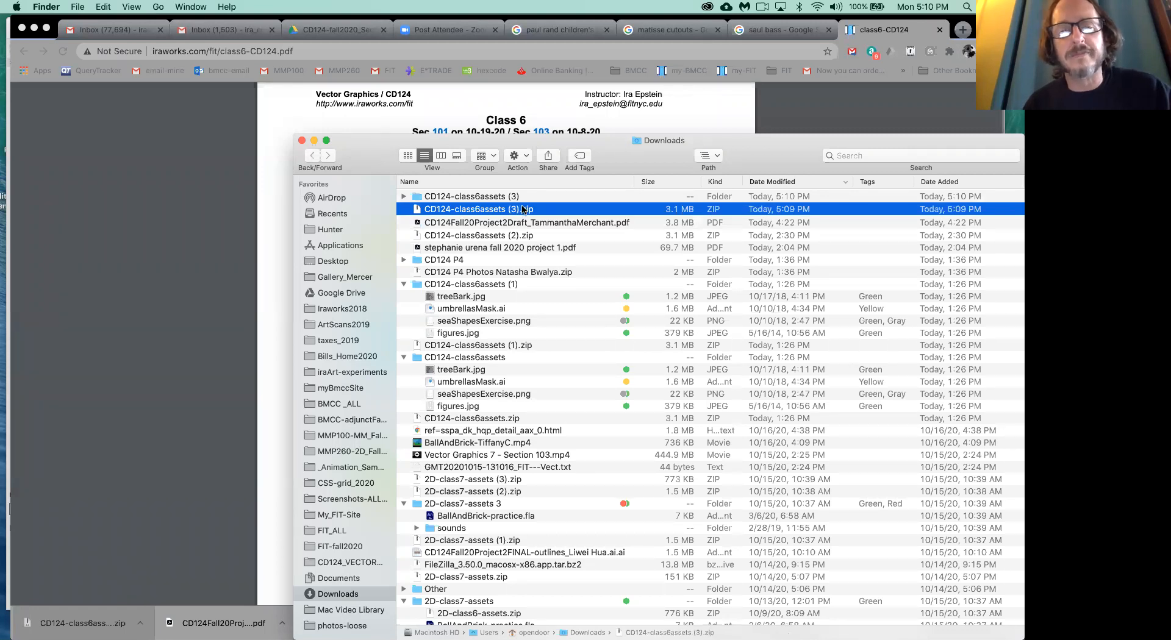
pyautogui.click(438, 199)
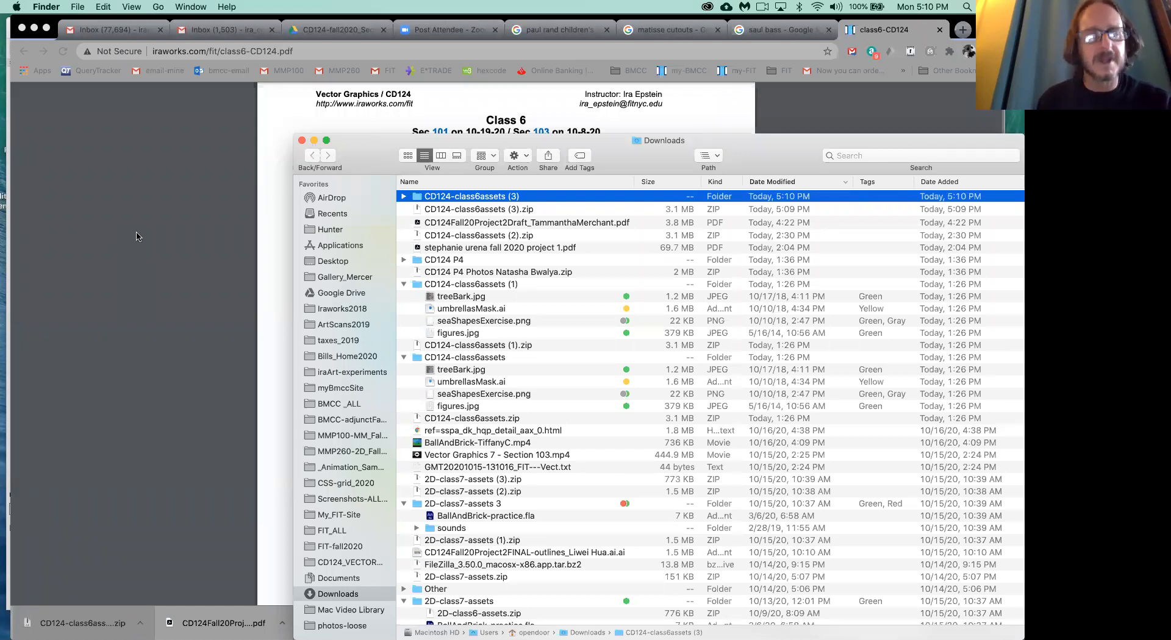
pyautogui.click(492, 211)
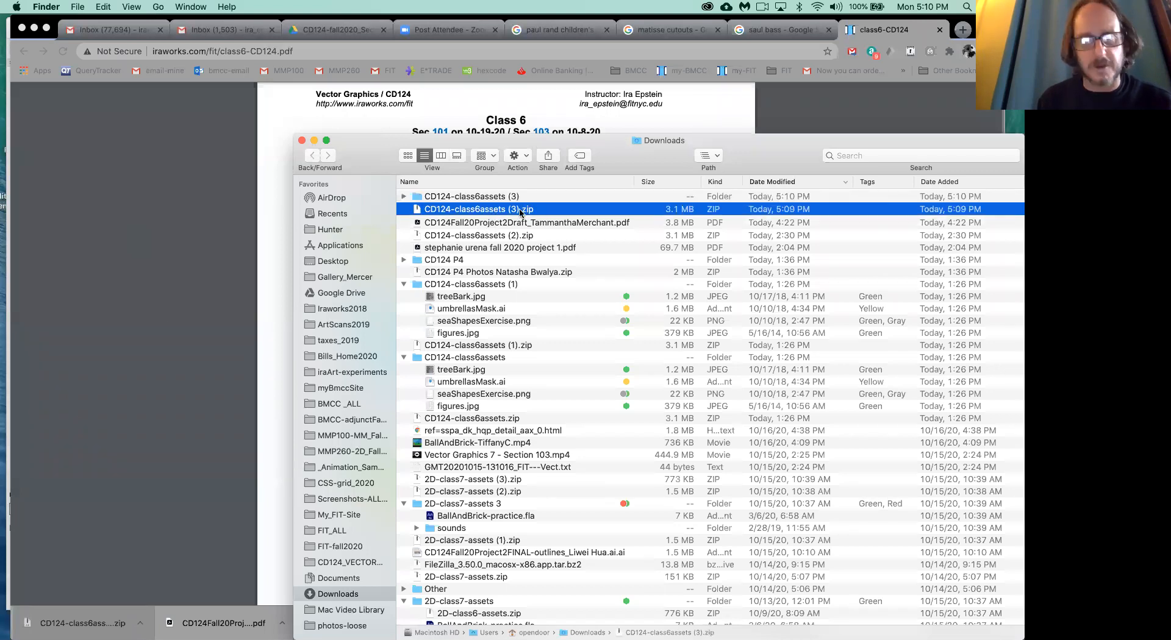
pyautogui.rightClick(520, 211)
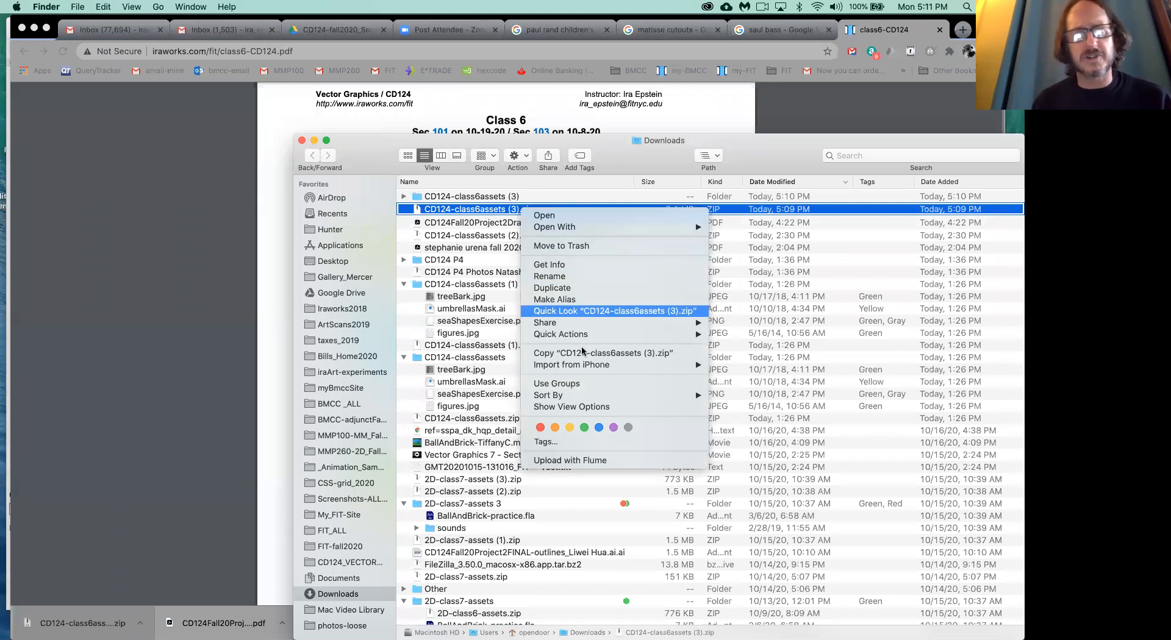
pyautogui.click(496, 198)
pyautogui.click(496, 198)
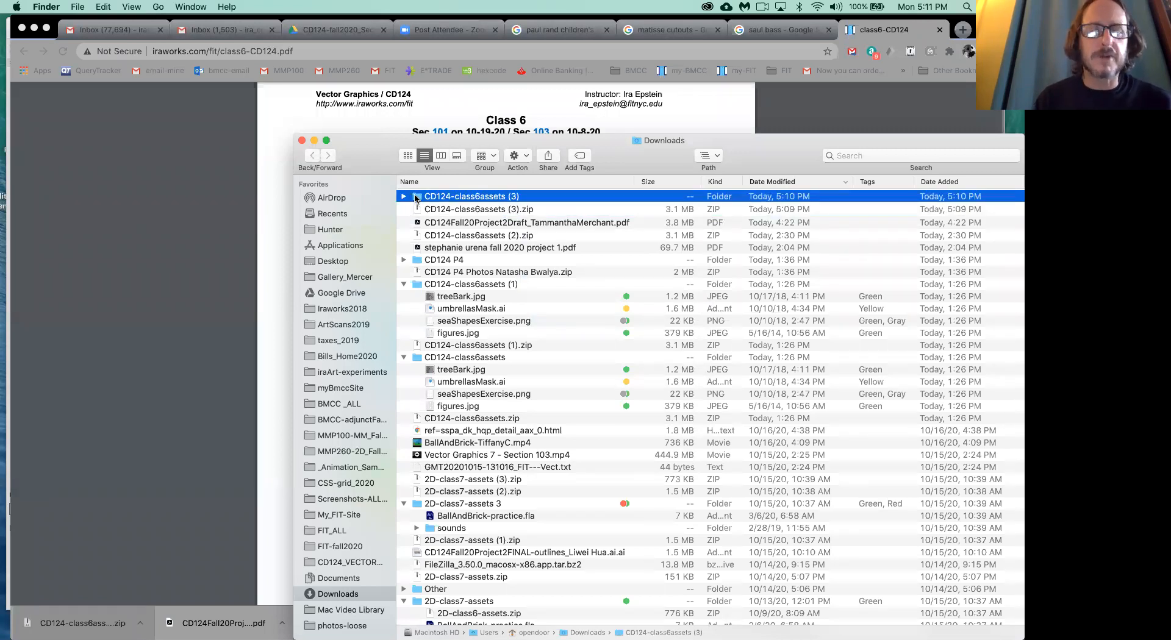
# - Move the extracted CD124-class6assets (3) folder from Downloads to the Desktop and open it there
pyautogui.moveTo(415, 198); pyautogui.dragTo(329, 263)
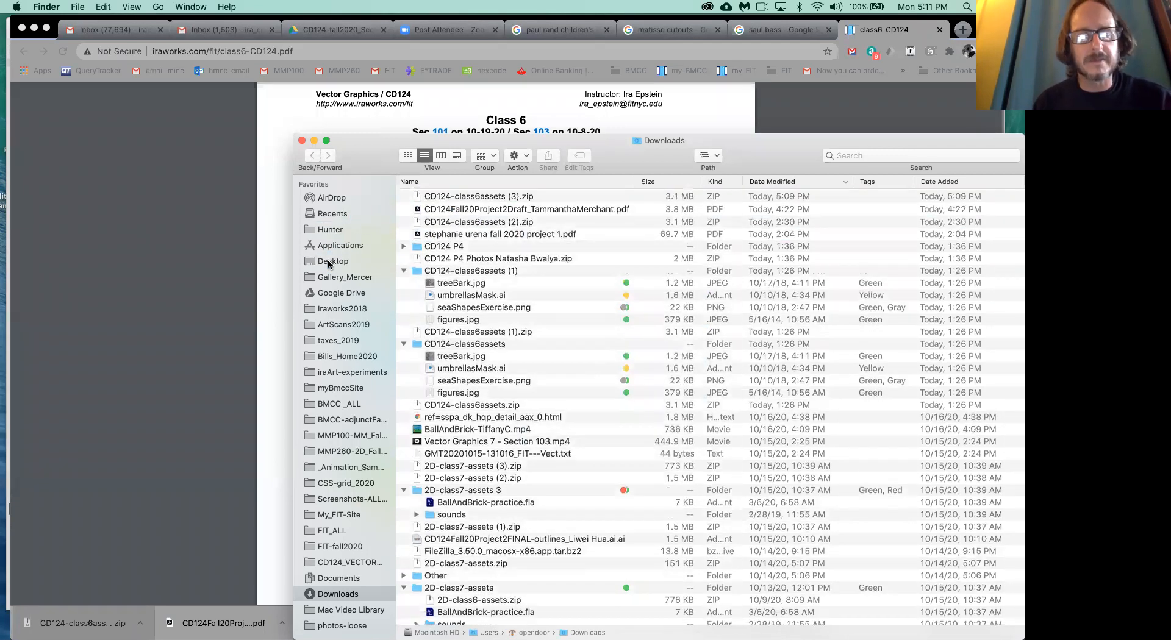
pyautogui.click(338, 262)
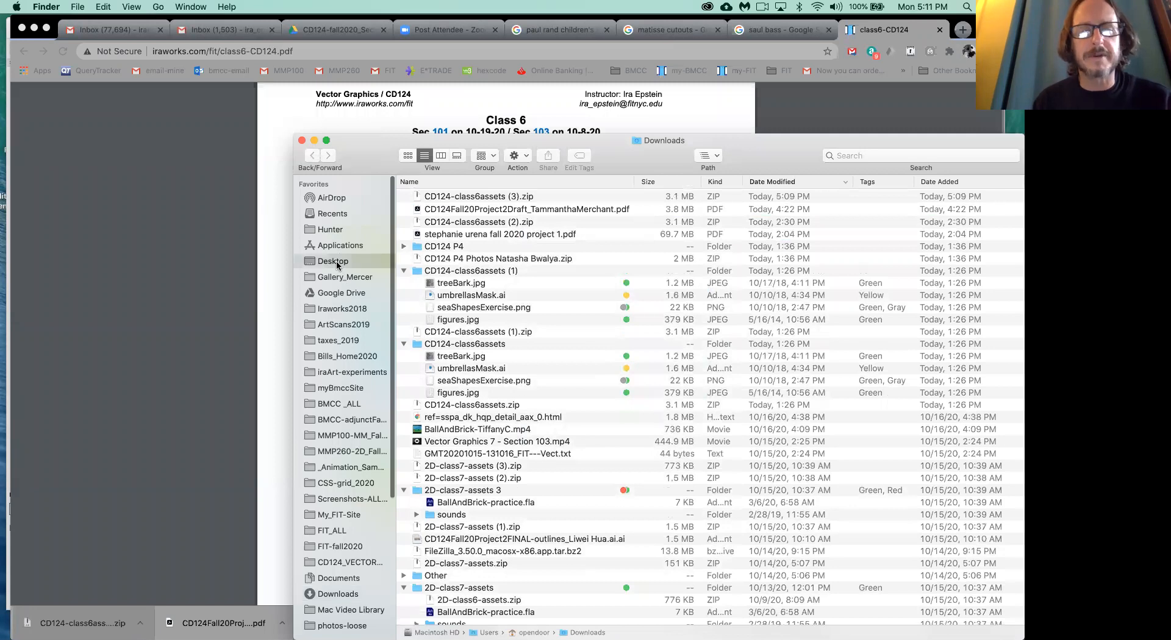
pyautogui.doubleClick(419, 198)
pyautogui.moveTo(369, 162); pyautogui.dragTo(446, 129)
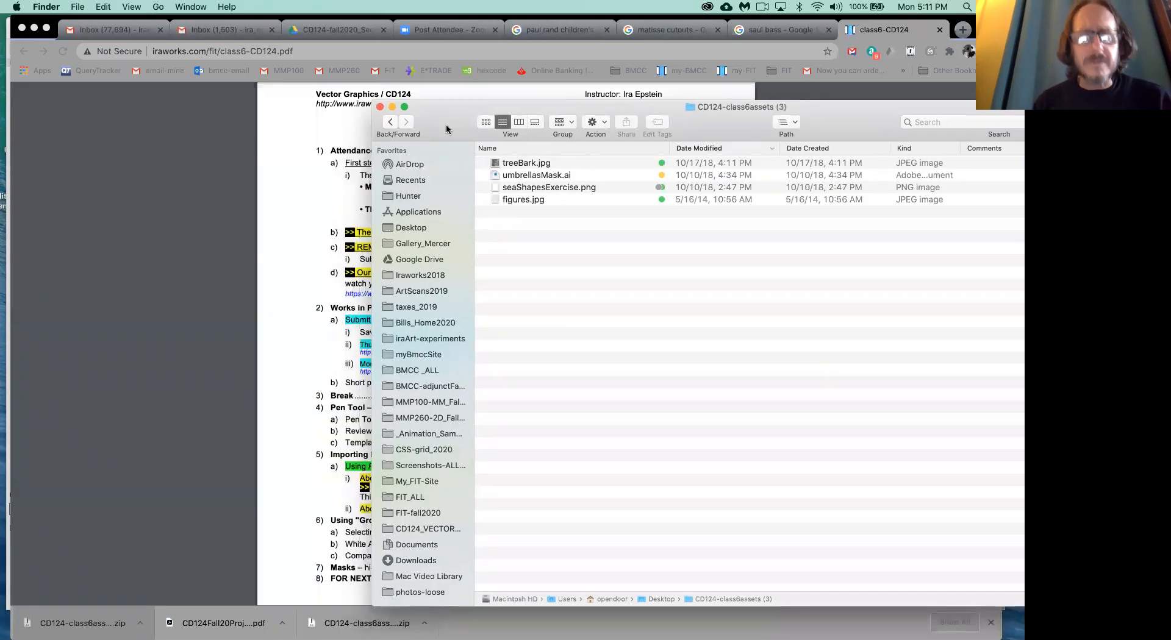
# - Preview the four Class 6 asset files in turn: treeBark.jpg, umbrellasMask.ai, seaShapesExercise.png and figures.jpg
pyautogui.click(525, 163)
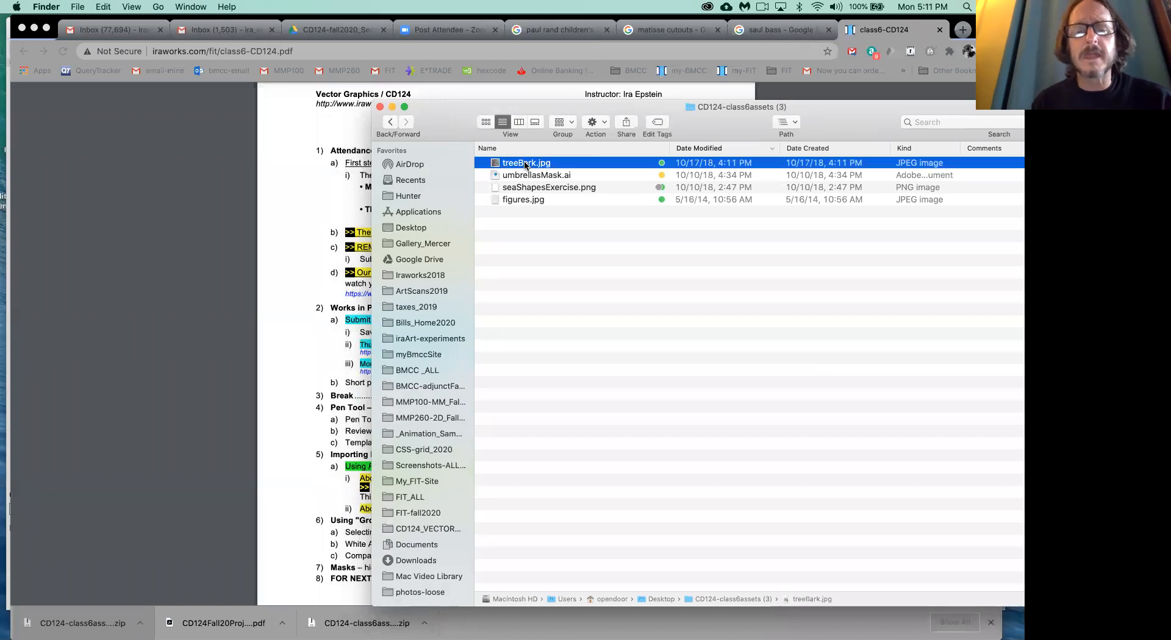
pyautogui.press('space')
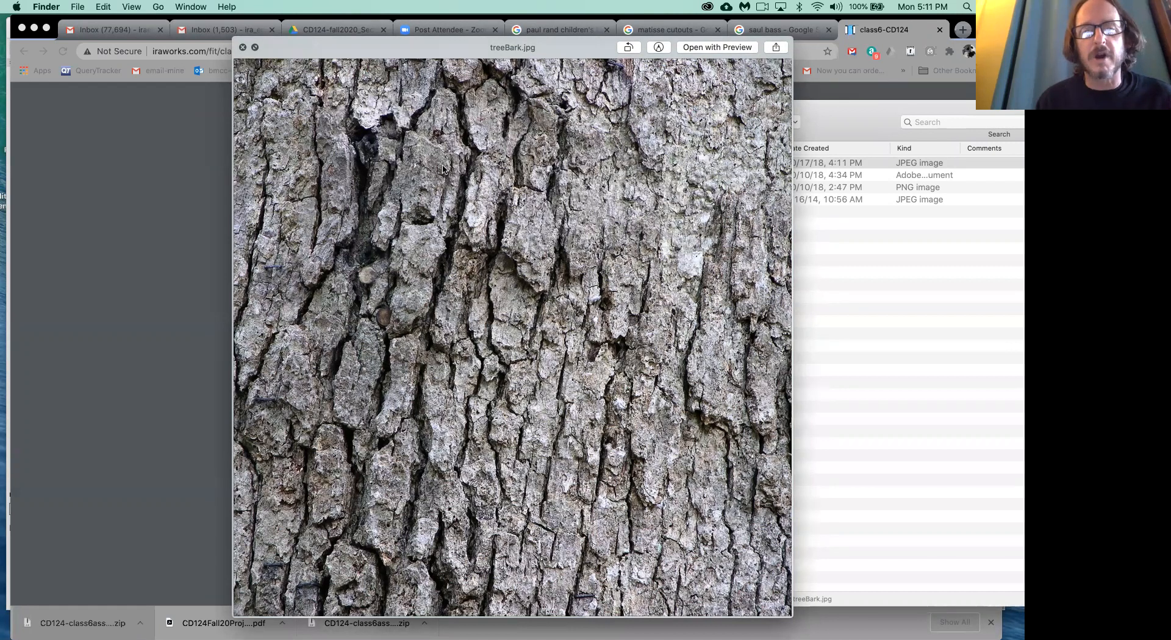
pyautogui.press('Down')
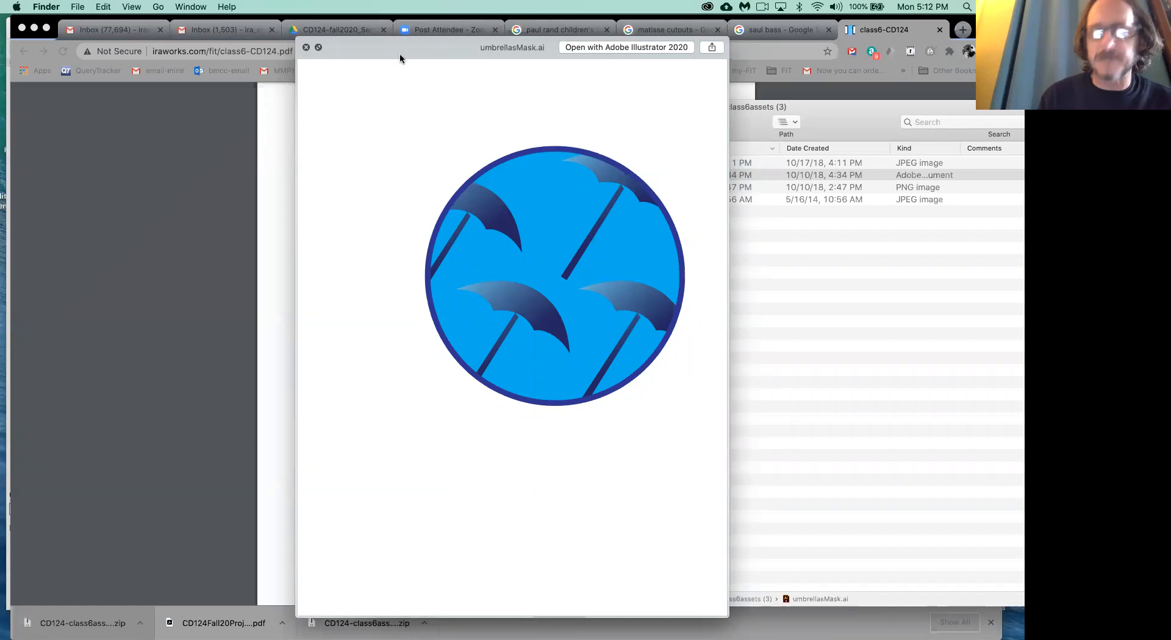
pyautogui.press('Down')
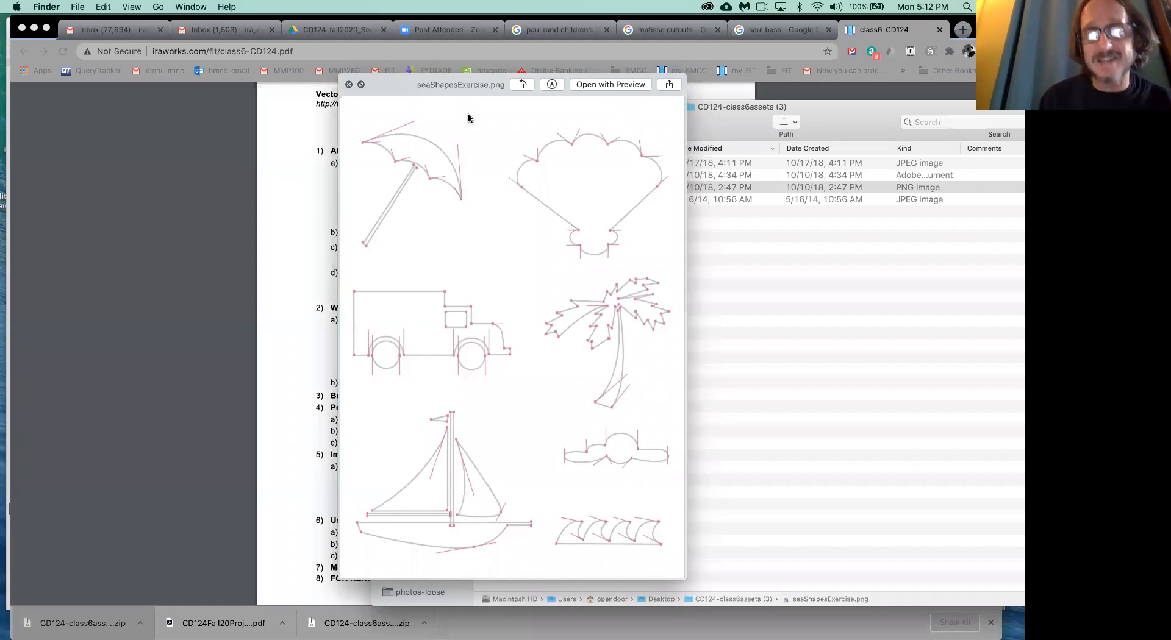
pyautogui.press('Down')
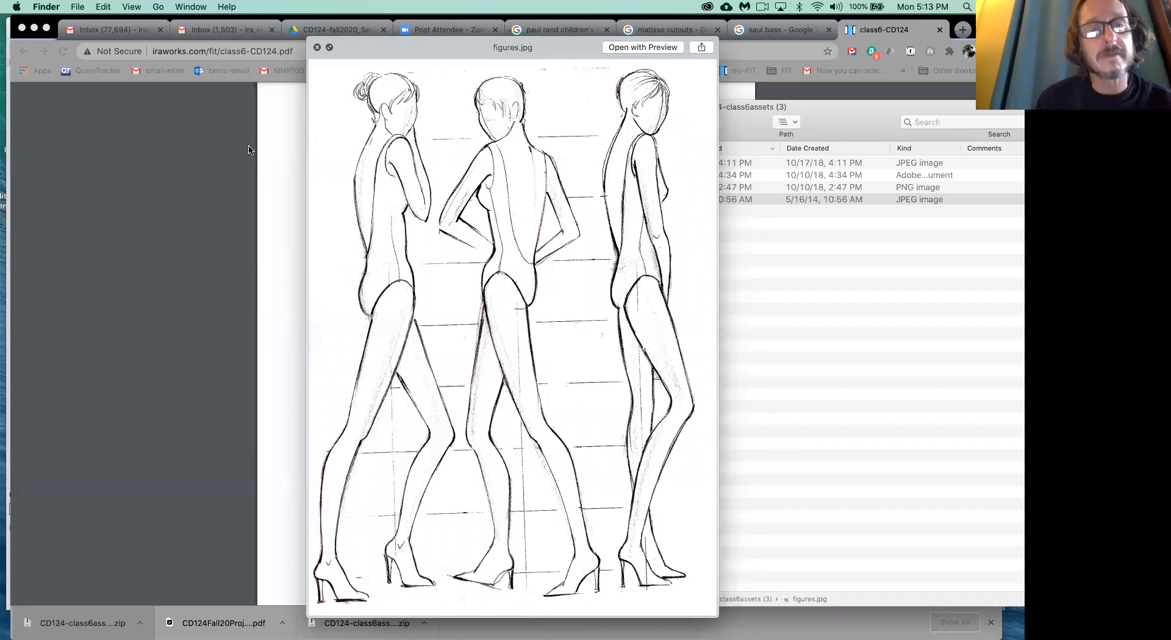
pyautogui.press('space')
# - Switch to Adobe Illustrator, close the open student draft and create a new 8.5 x 11 in Letter document in CMYK
pyautogui.moveTo(294, 634)
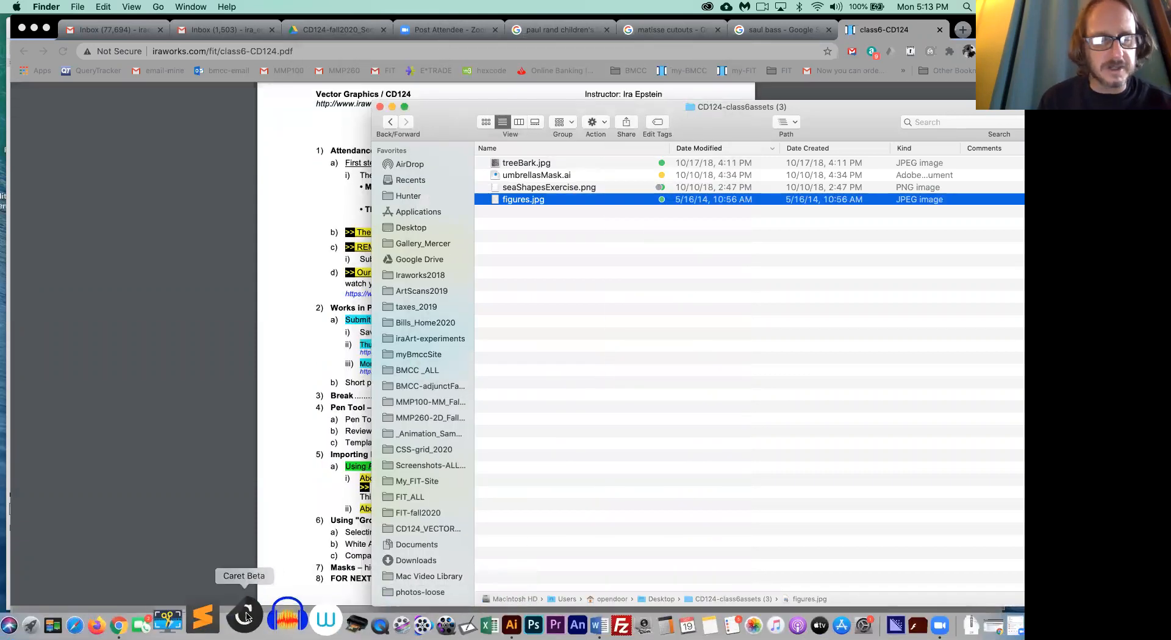
pyautogui.click(466, 610)
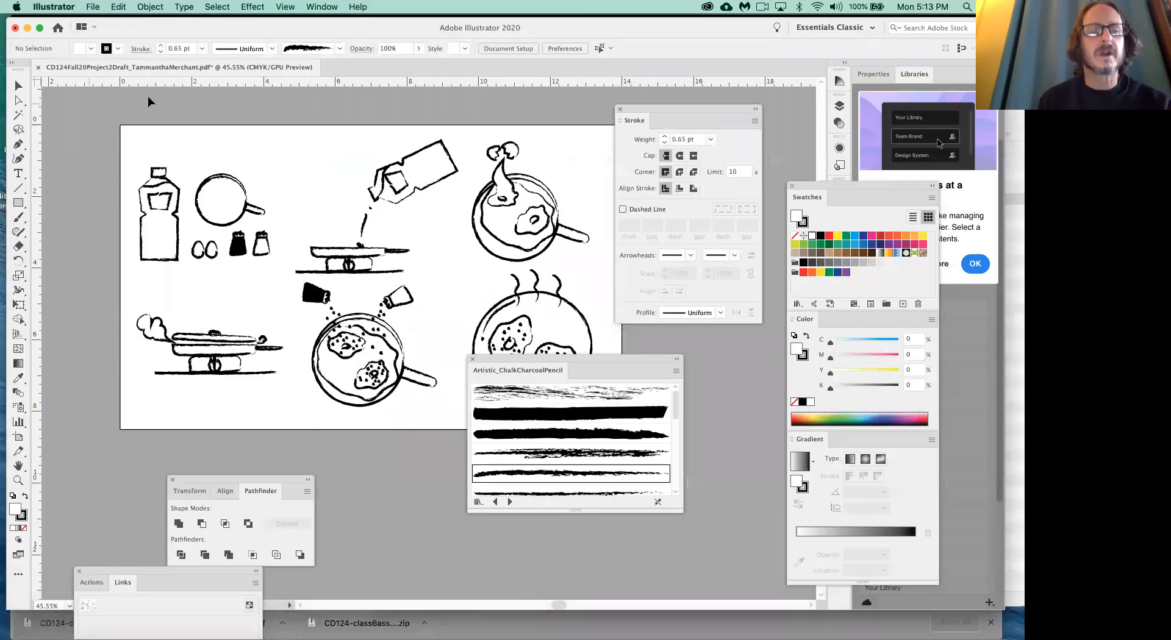
pyautogui.press('super+w')
pyautogui.click(516, 340)
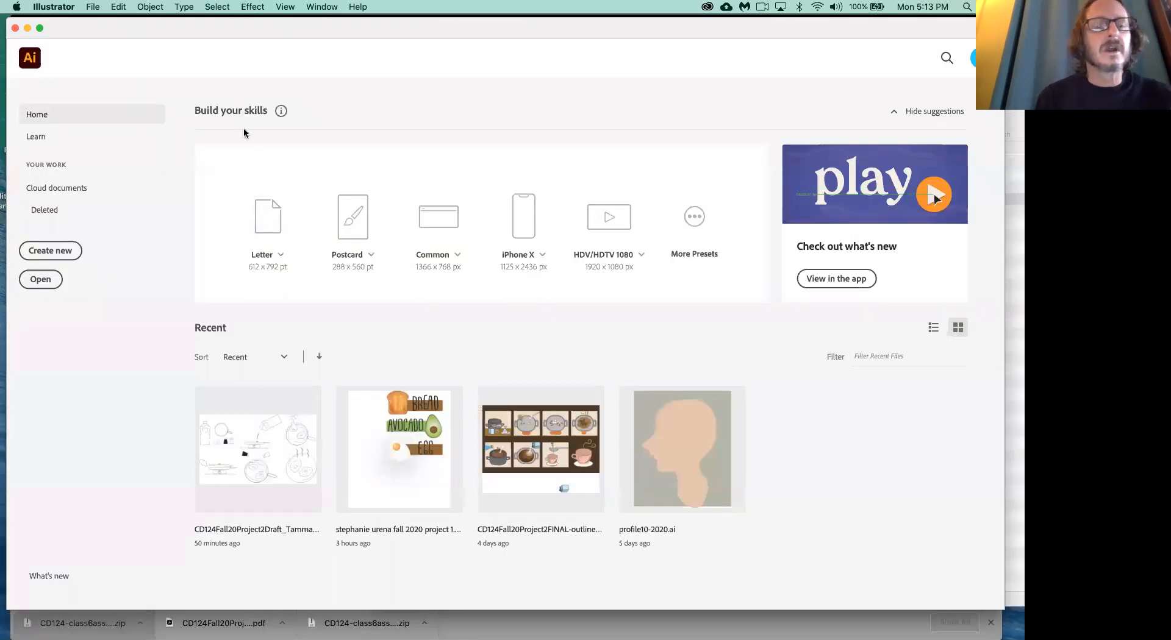
pyautogui.click(100, 7)
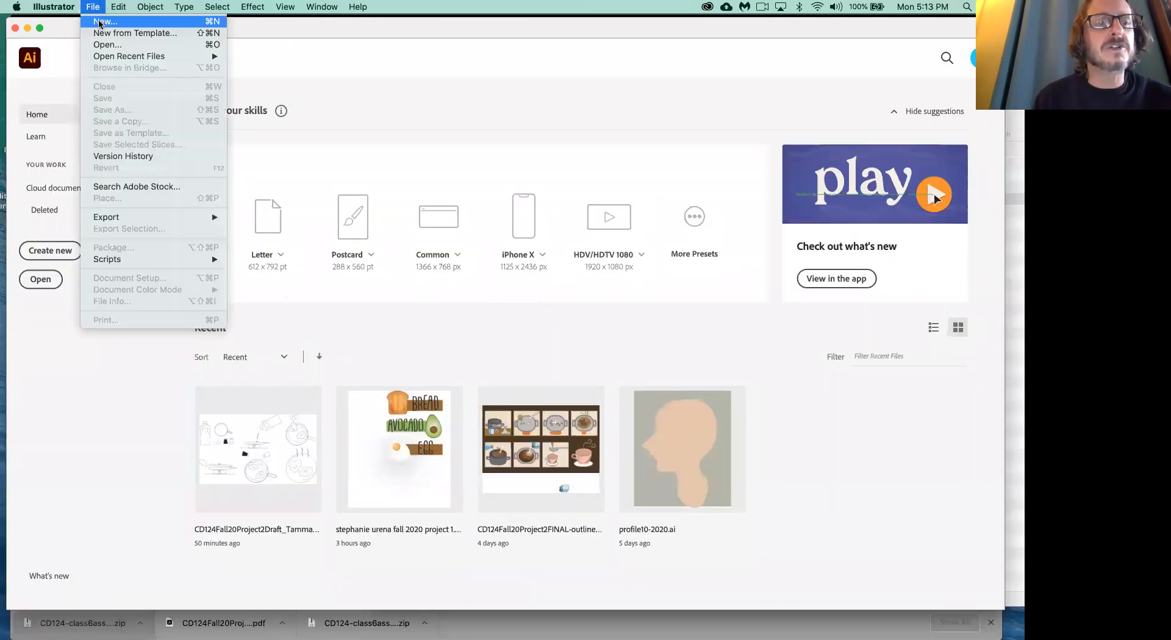
pyautogui.click(100, 22)
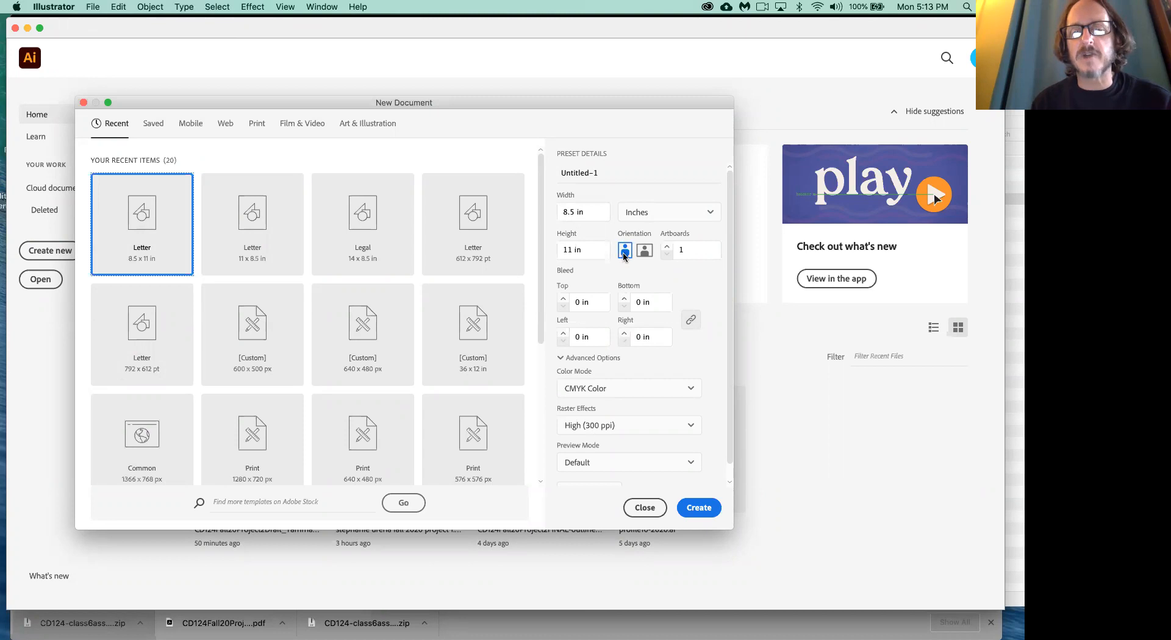
pyautogui.click(699, 508)
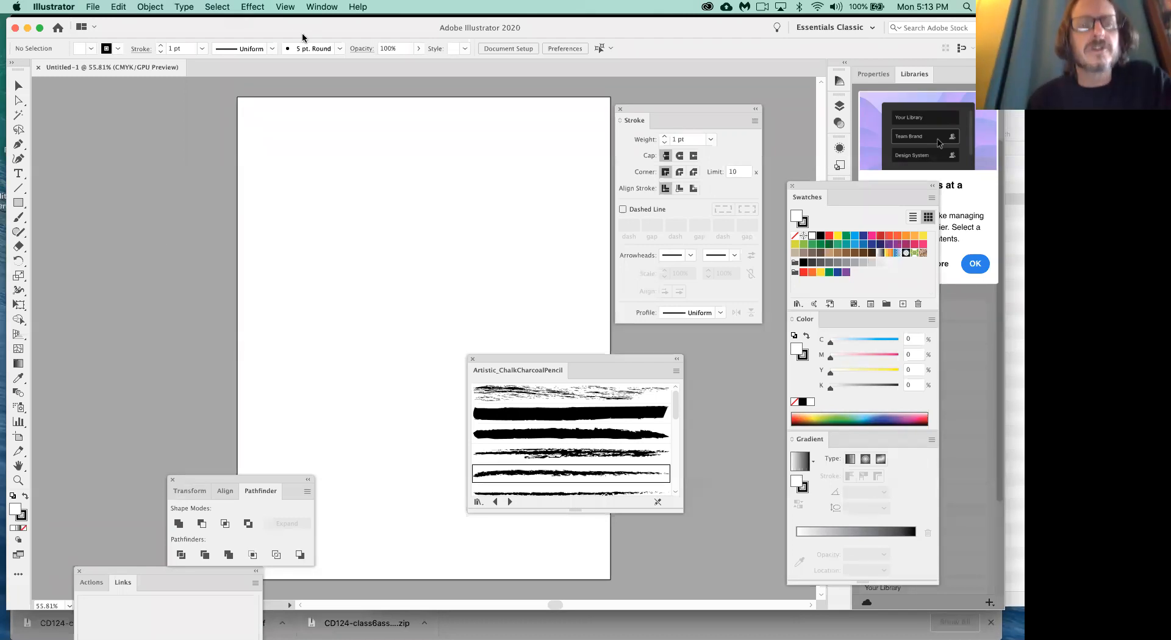
# - Show the rulers and place a horizontal guide across the artboard at about 3.4 in
pyautogui.click(287, 7)
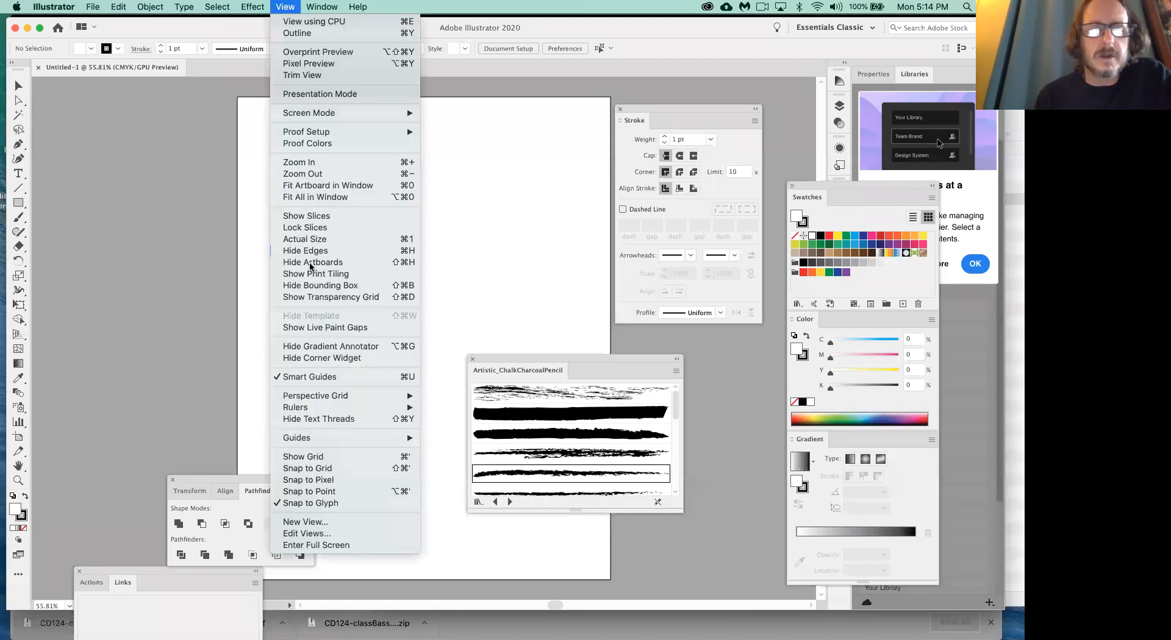
pyautogui.moveTo(345, 410)
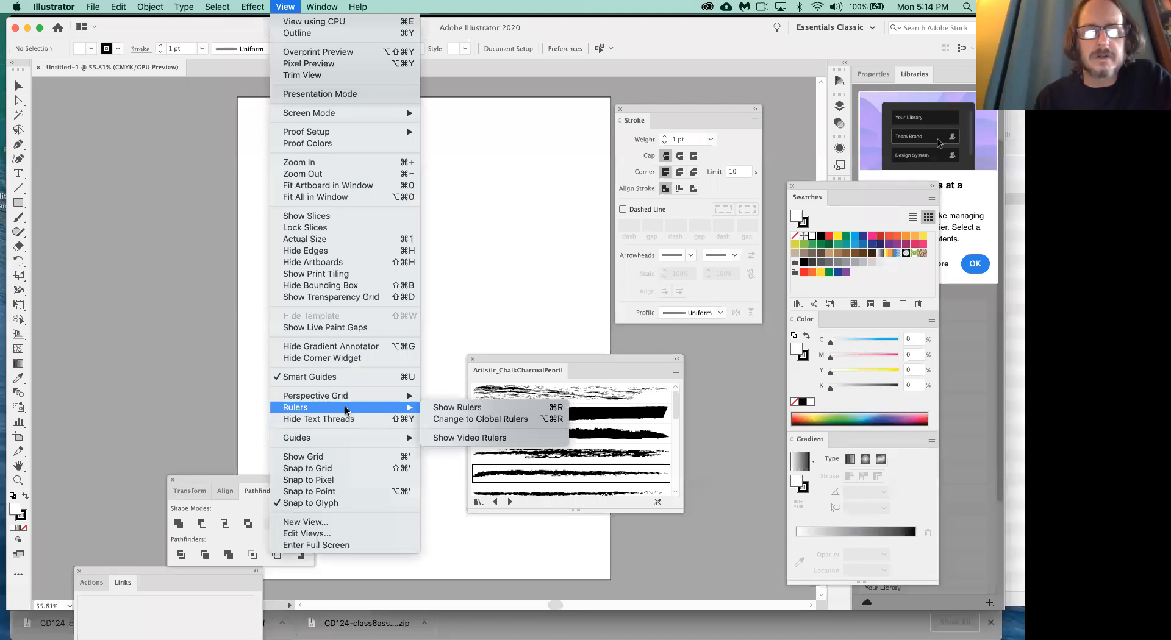
pyautogui.click(457, 407)
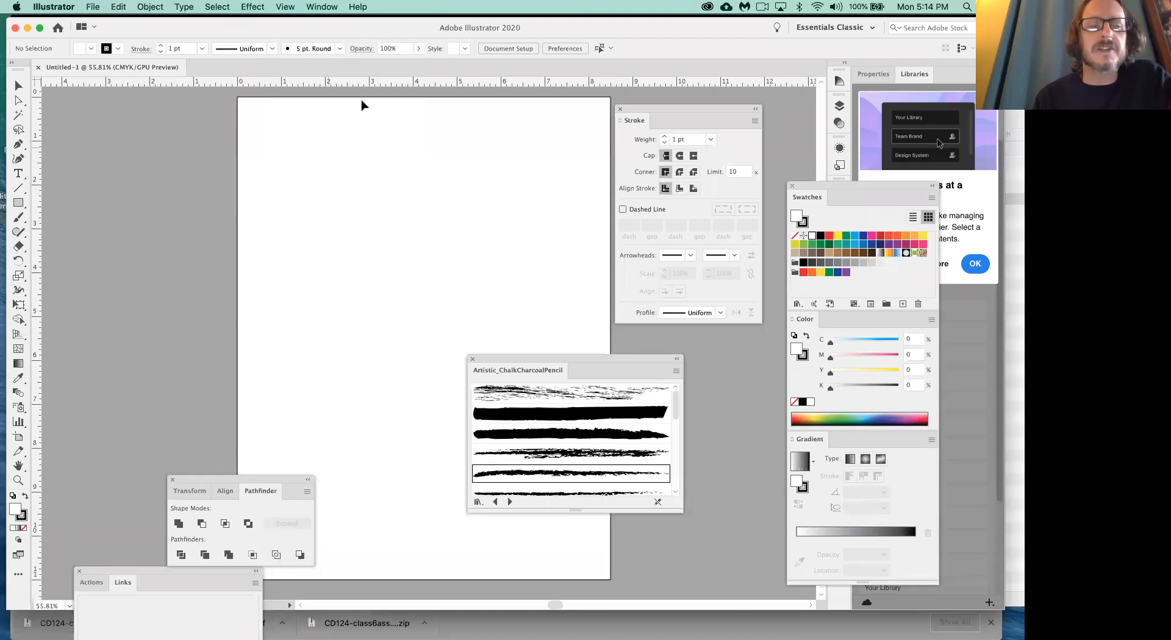
pyautogui.moveTo(363, 79); pyautogui.dragTo(339, 249)
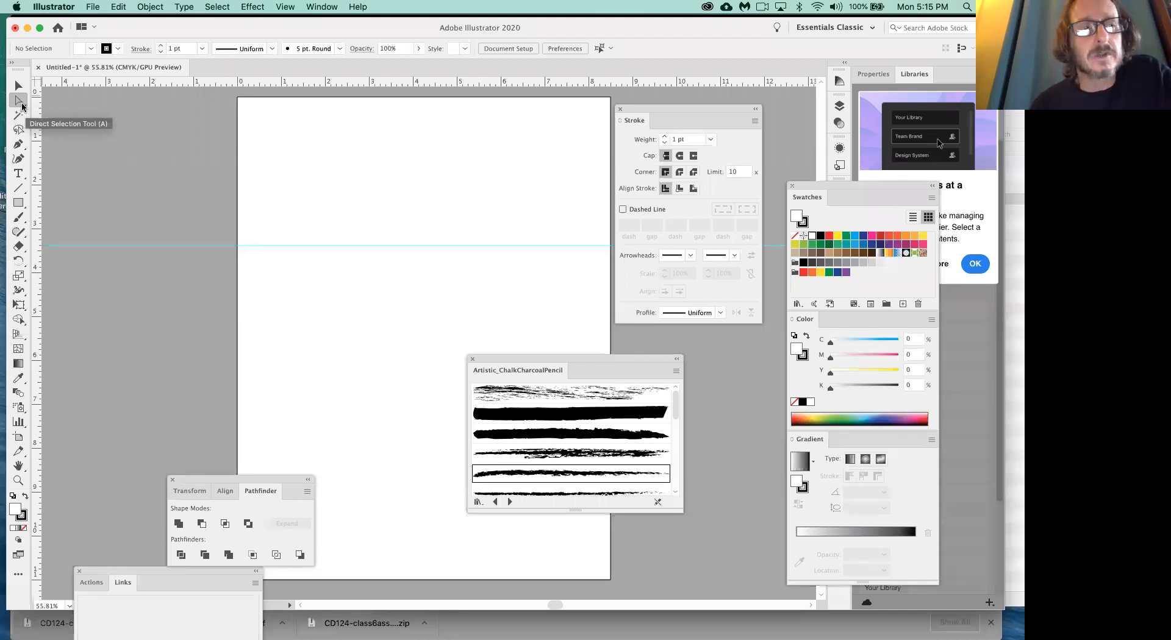
# - Choose the Pen tool, set the fill to None and make the black 1 pt stroke the active color
pyautogui.click(18, 144)
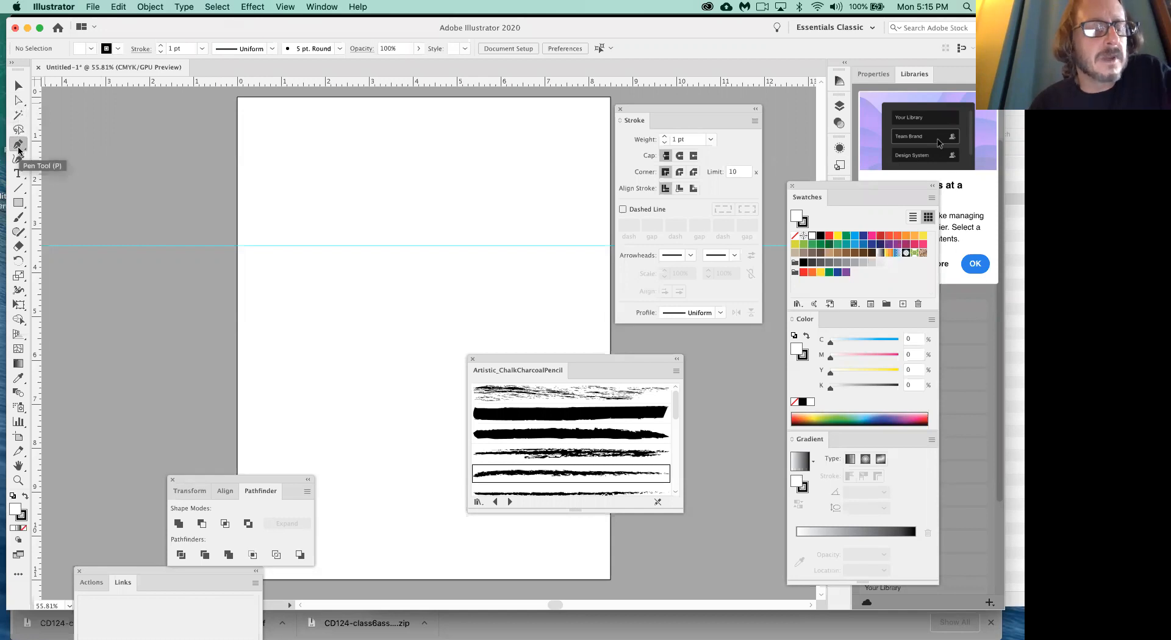
pyautogui.click(24, 515)
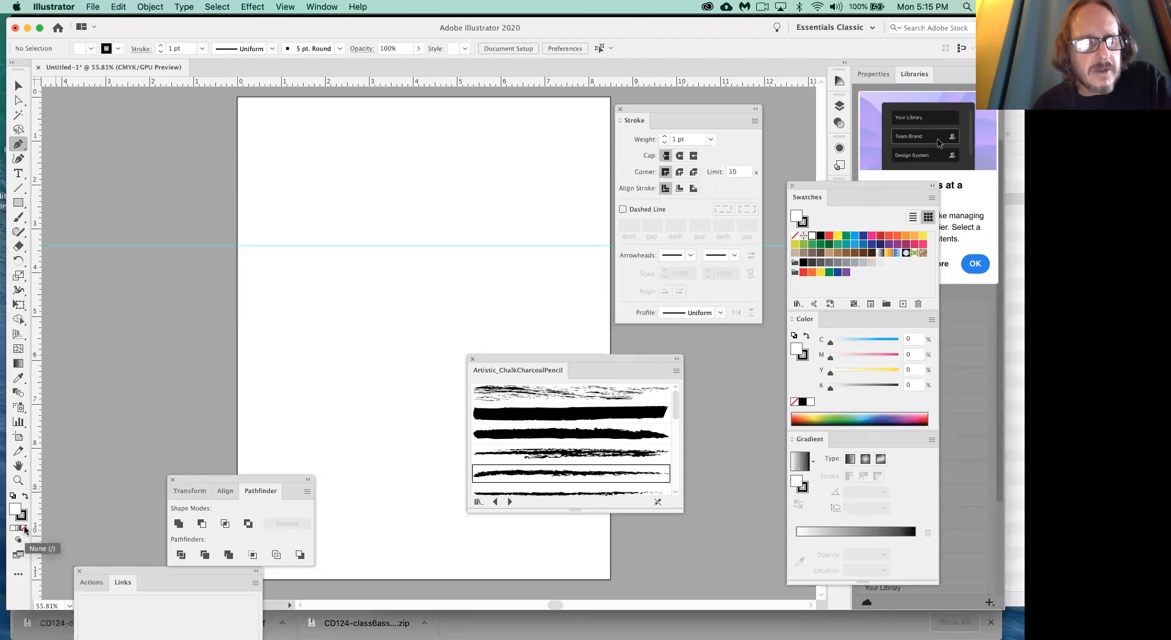
pyautogui.click(25, 530)
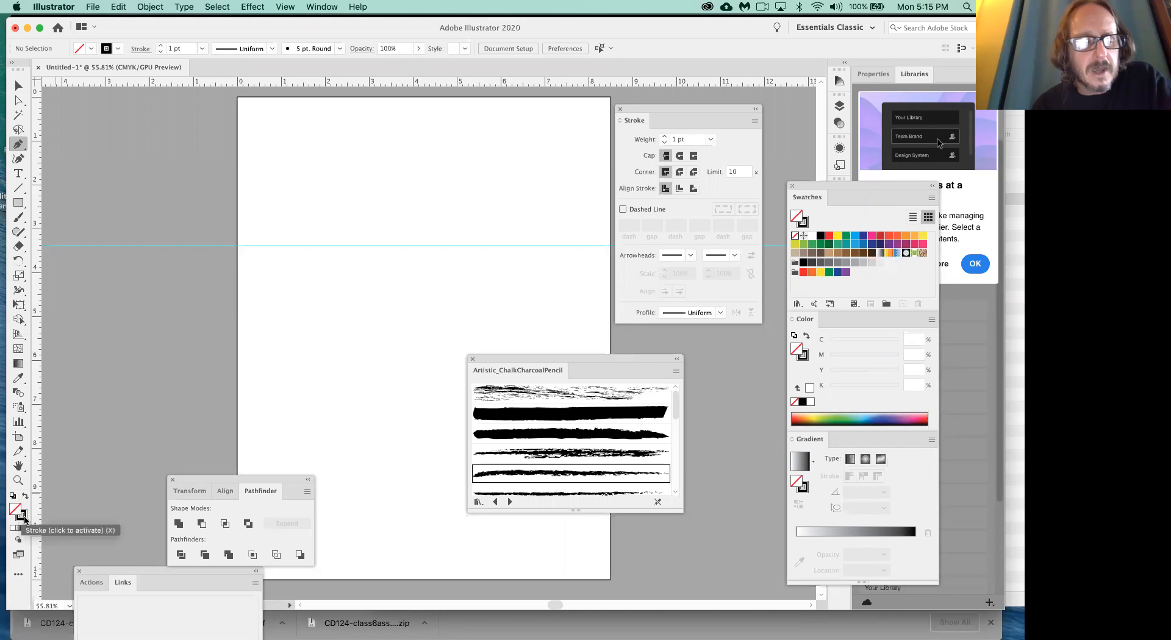
pyautogui.click(25, 518)
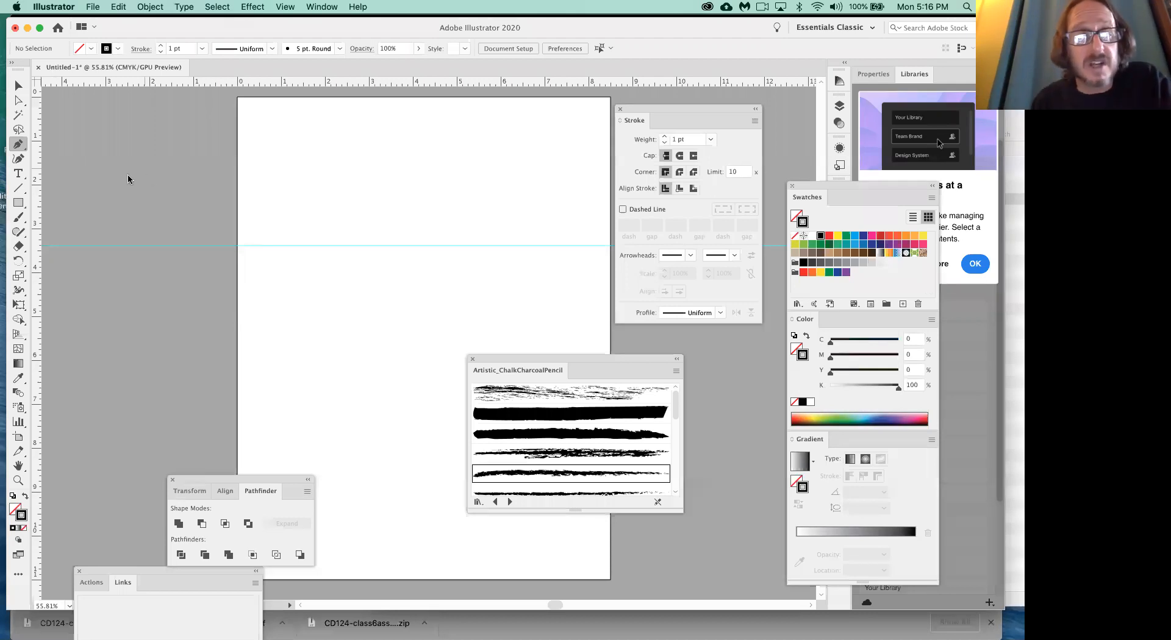
# - Draw the first arch of a wave on the guide with smooth anchor points at about 0.3 in and 1.65 in
pyautogui.moveTo(251, 245); pyautogui.dragTo(275, 233)
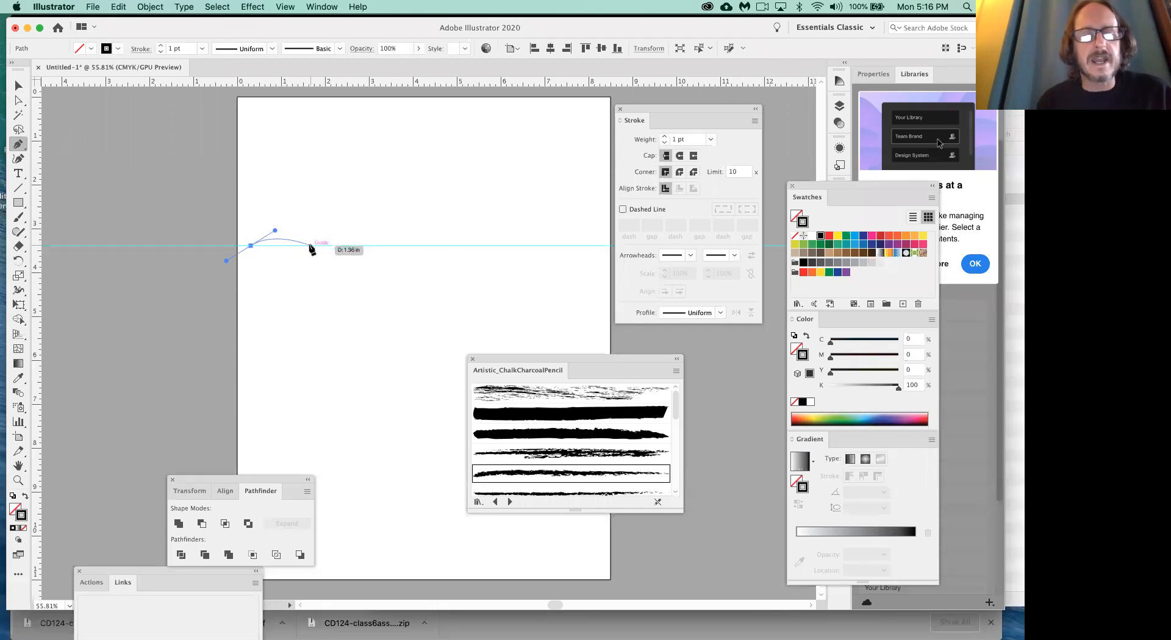
pyautogui.moveTo(310, 246); pyautogui.dragTo(330, 263)
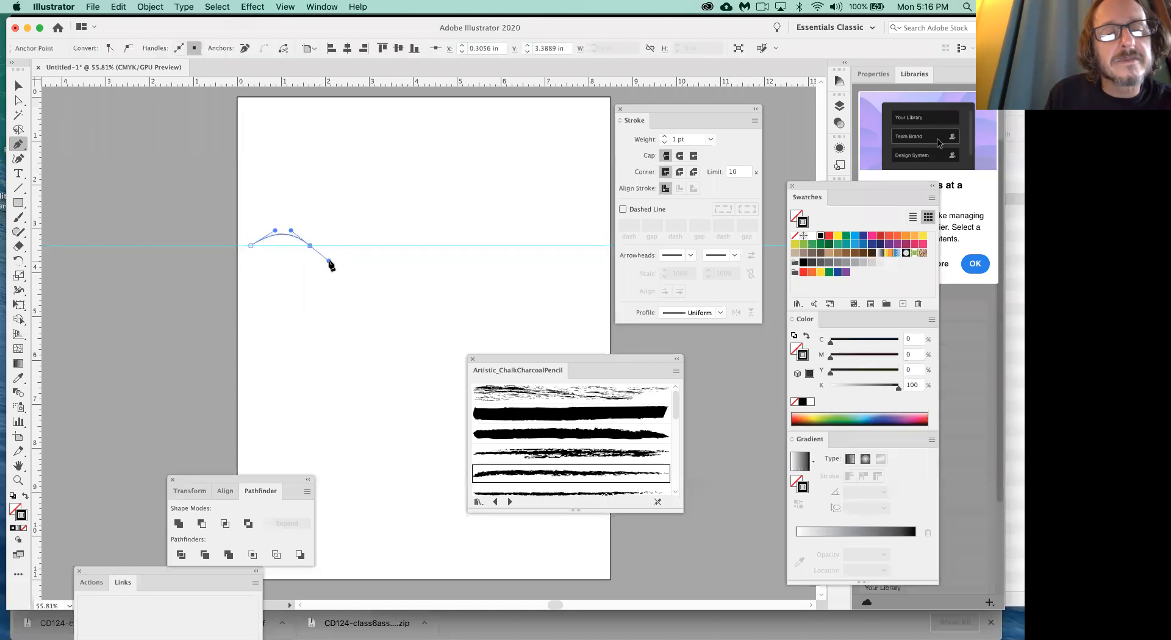
pyautogui.click(370, 246)
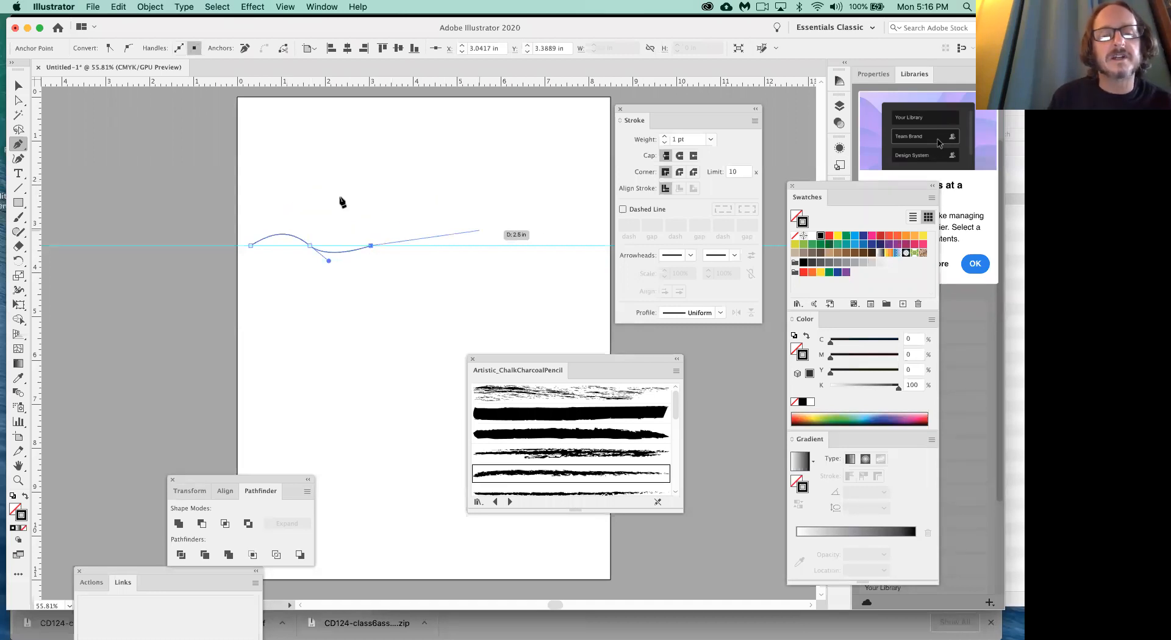
pyautogui.click(363, 211)
pyautogui.click(454, 207)
pyautogui.press('super+z')
pyautogui.press('super+z')
pyautogui.press('super+z')
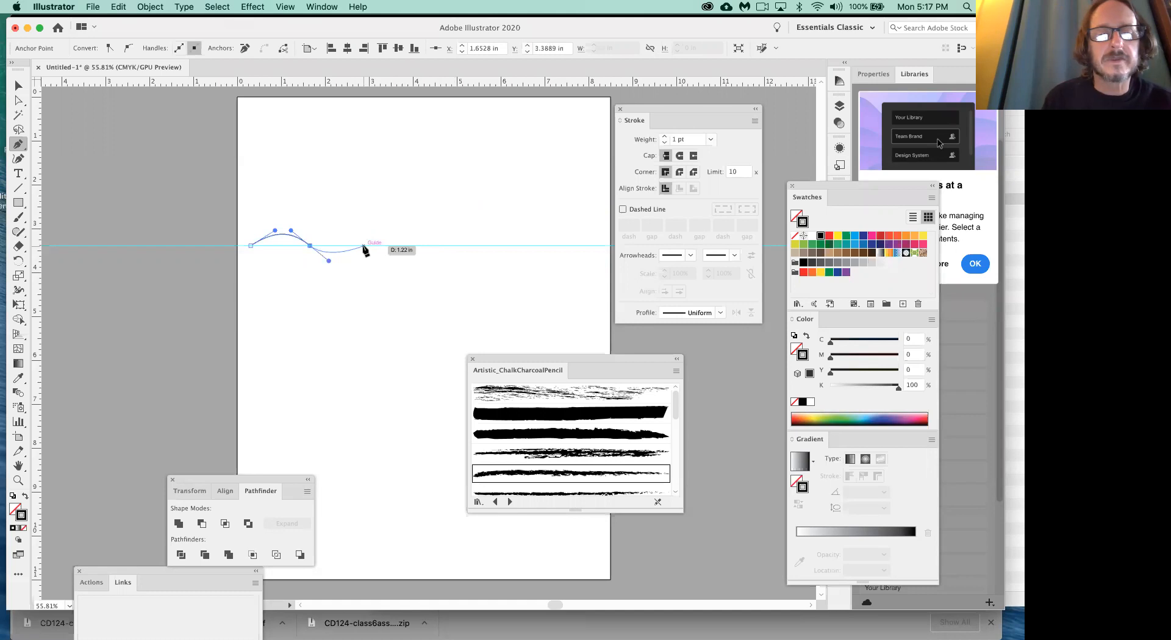
# - Continue the wave with alternating dips and arches, placing smooth anchor points along the guide to about 6.9 in
pyautogui.moveTo(364, 247); pyautogui.dragTo(382, 235)
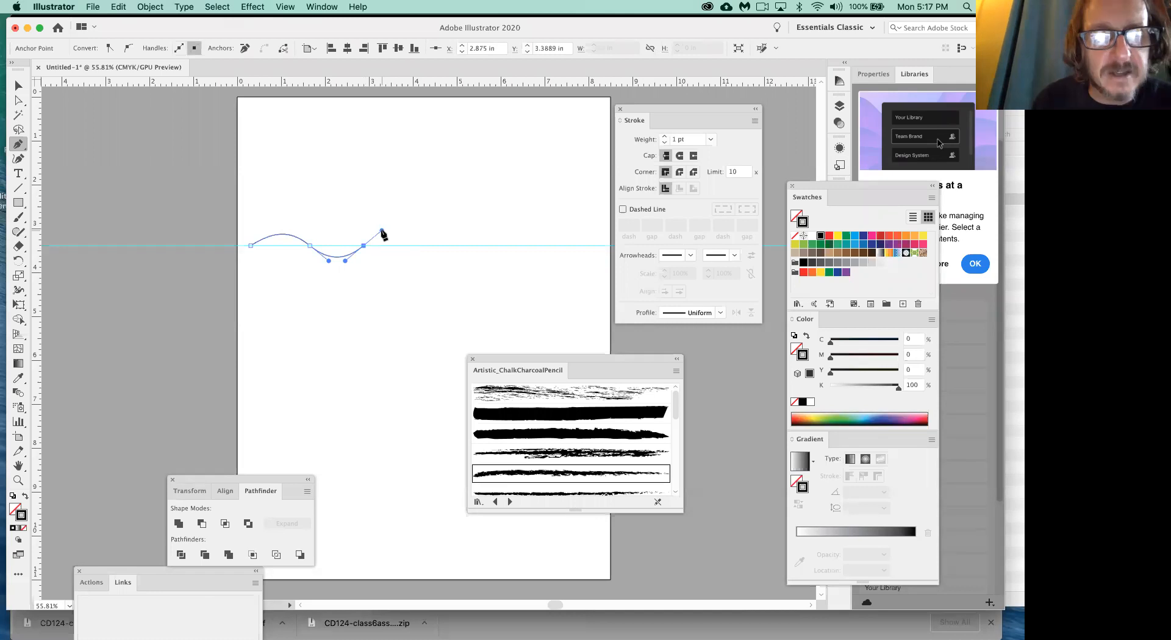
pyautogui.click(424, 246)
pyautogui.moveTo(428, 252); pyautogui.dragTo(496, 232)
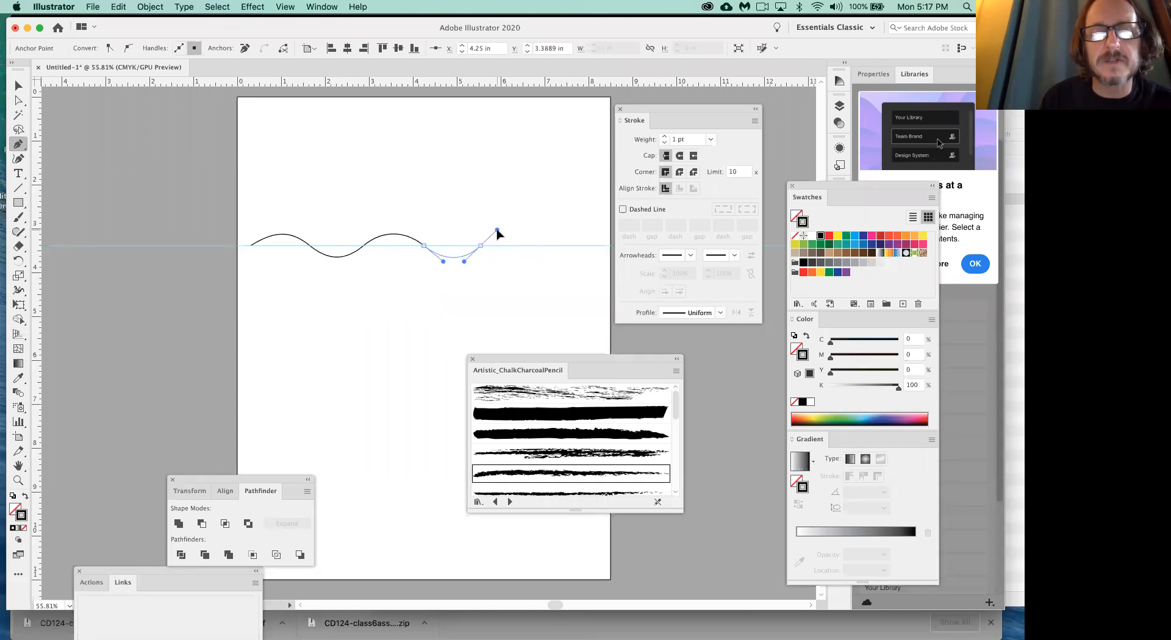
pyautogui.moveTo(498, 233); pyautogui.dragTo(561, 267)
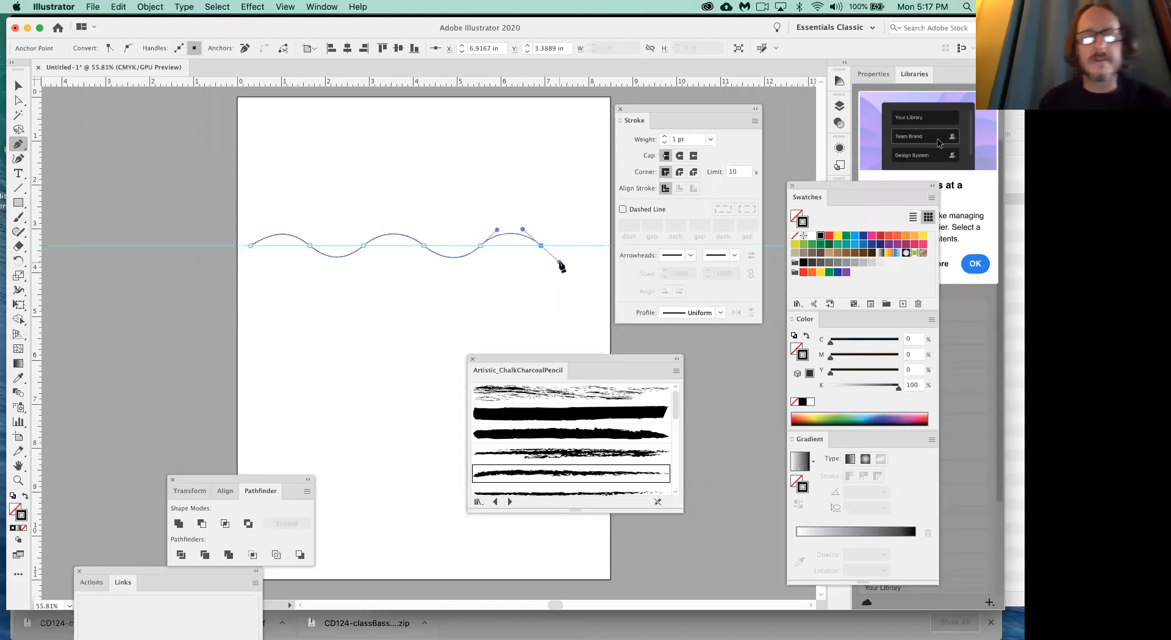
# - Move the wave's fourth anchor point along the guide to 4.33 in and select the third anchor point to show its handles
pyautogui.moveTo(481, 246); pyautogui.dragTo(428, 247)
pyautogui.keyDown('super'); pyautogui.click(423, 246); pyautogui.keyUp('super')
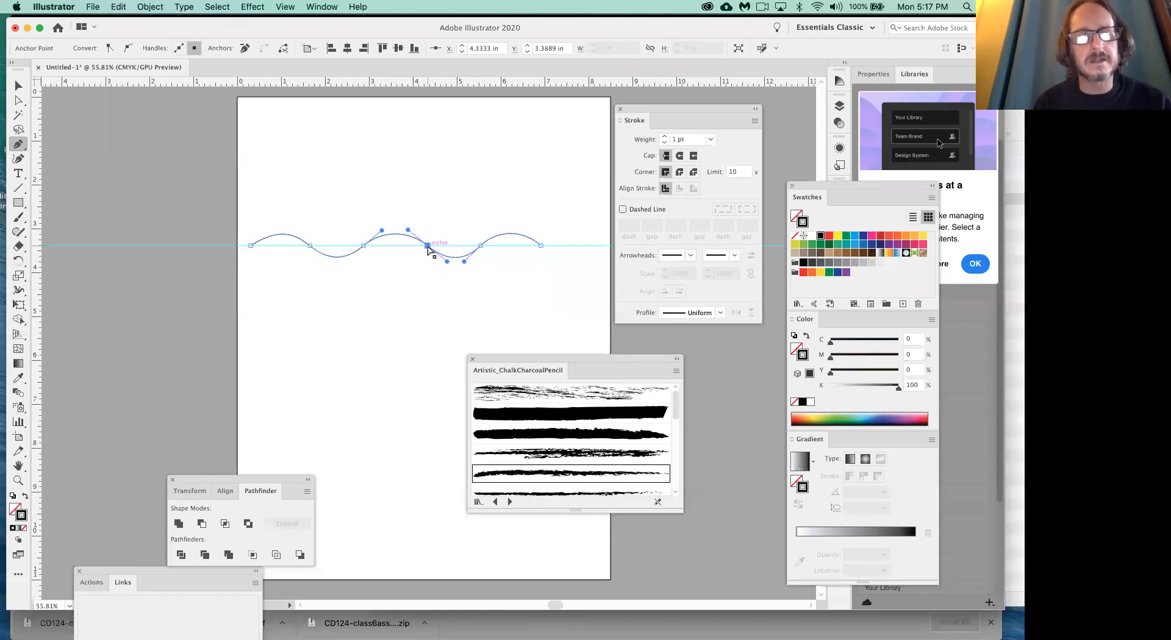
pyautogui.click(342, 261)
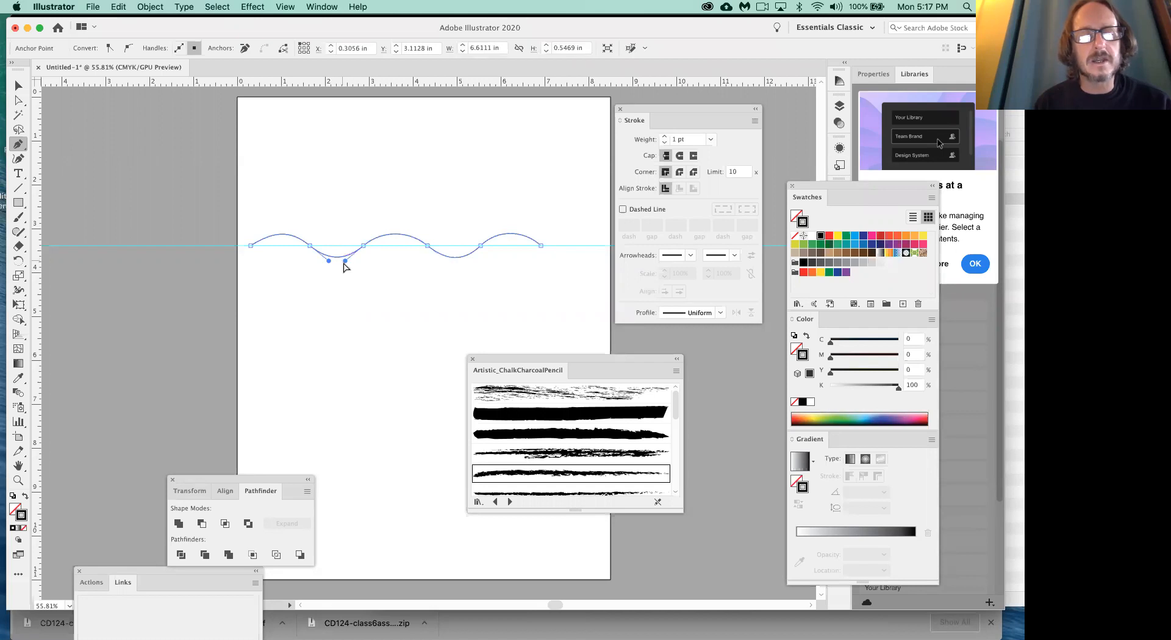
pyautogui.moveTo(345, 262); pyautogui.dragTo(365, 246)
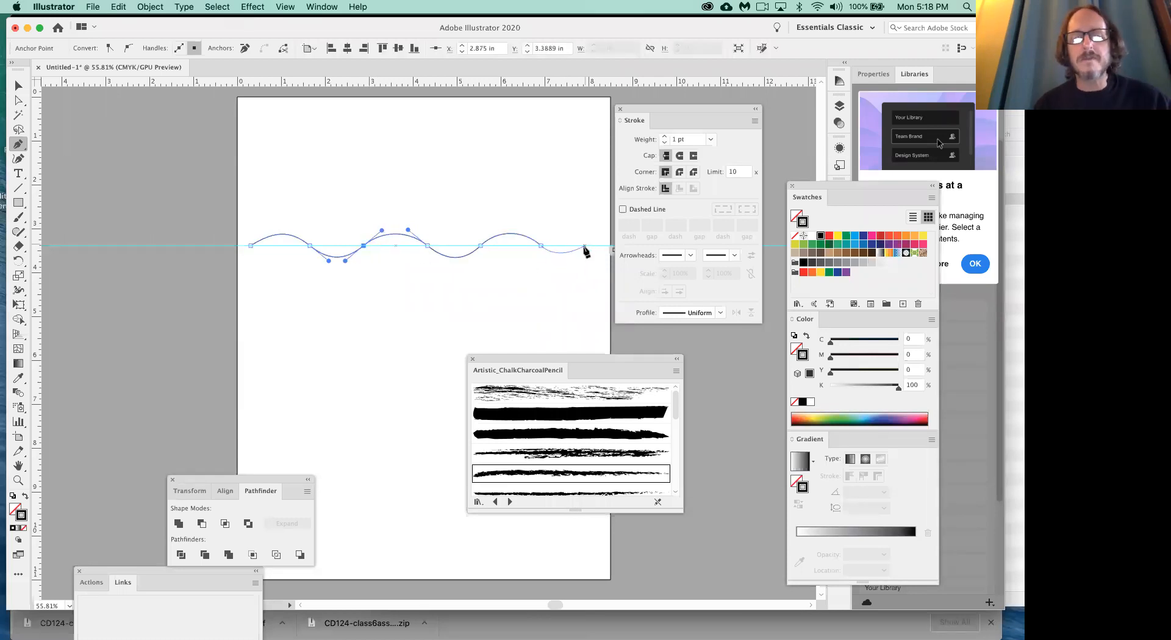
# - Add the last dip of the wave with a smooth anchor point at about 8.3 in on the guide and end the path
pyautogui.moveTo(602, 247); pyautogui.dragTo(608, 238)
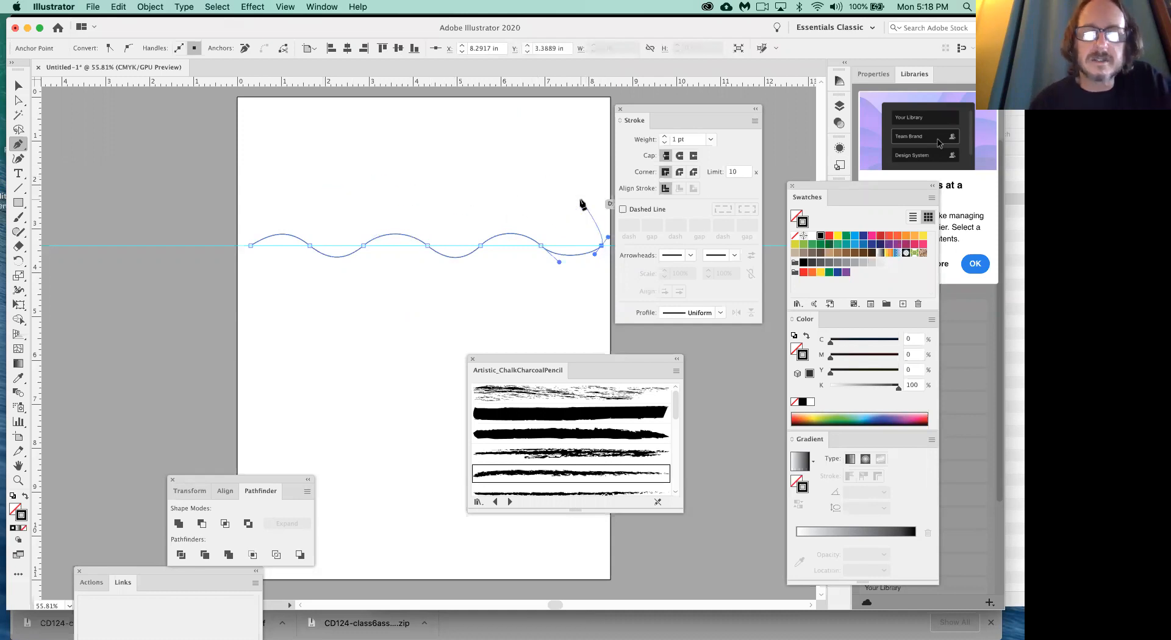
pyautogui.press('super')
pyautogui.press('super')
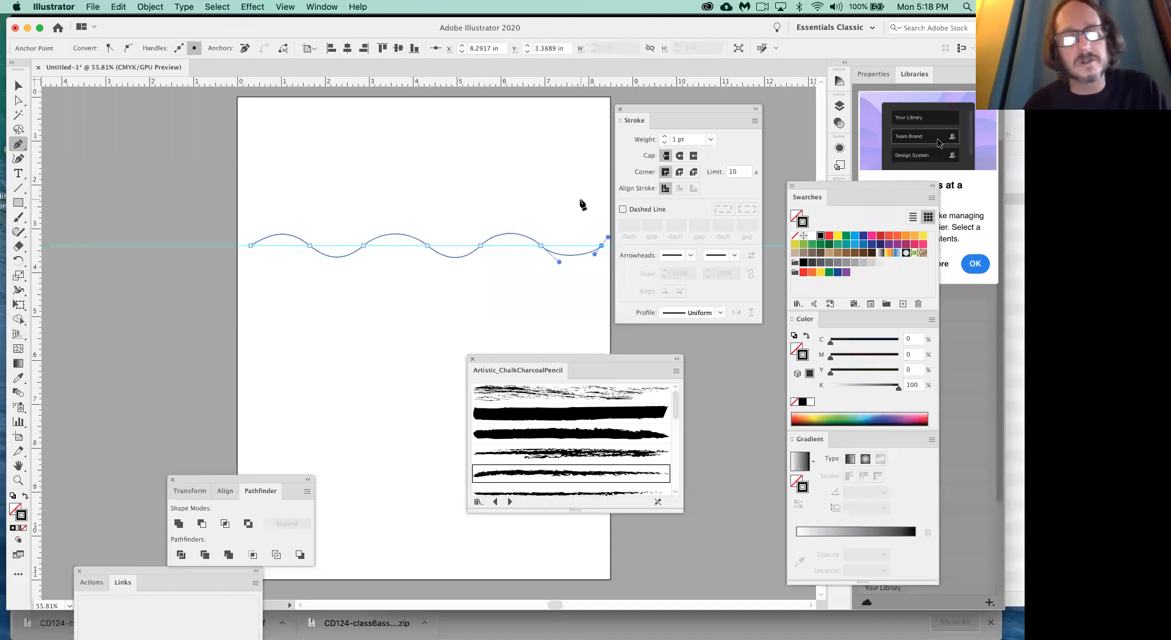
pyautogui.keyDown('super'); pyautogui.click(581, 205); pyautogui.keyUp('super')
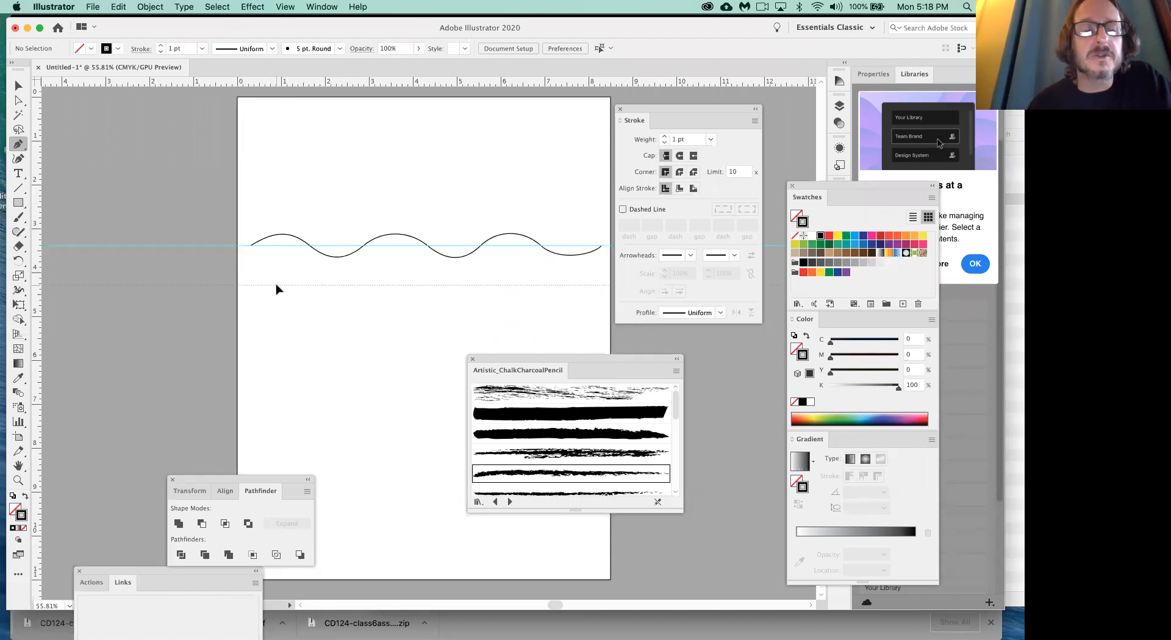
# - Add a horizontal guide at about 4.29 in and draw a second smooth wave along it from about 0.3 in to 9.14 in
pyautogui.moveTo(276, 288); pyautogui.dragTo(277, 289)
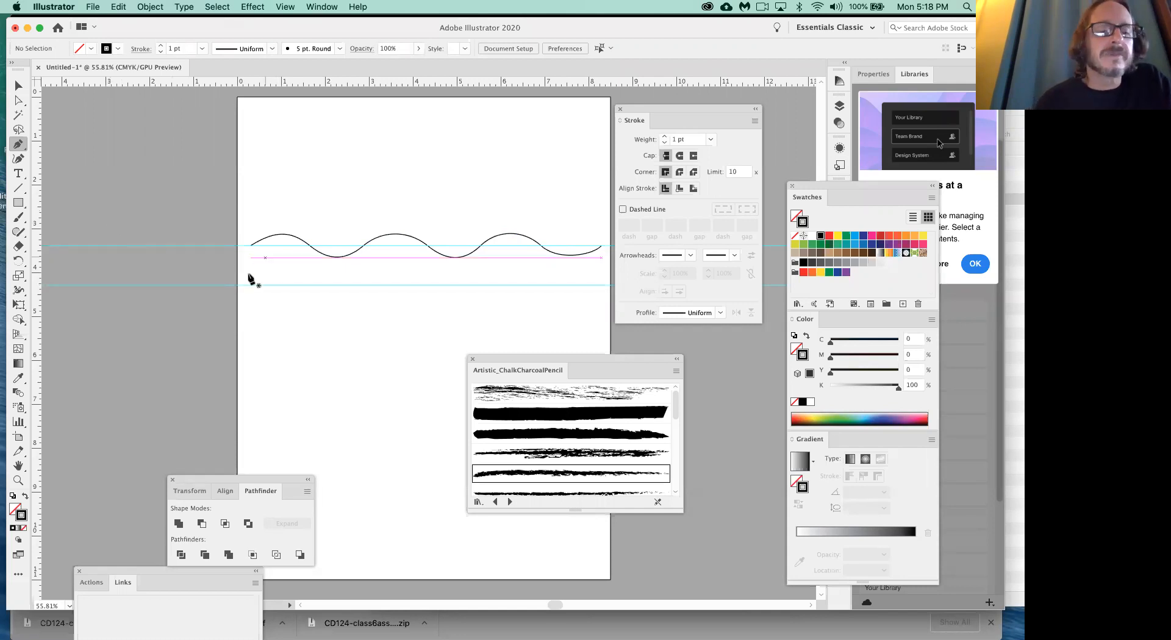
pyautogui.moveTo(251, 284); pyautogui.dragTo(566, 270)
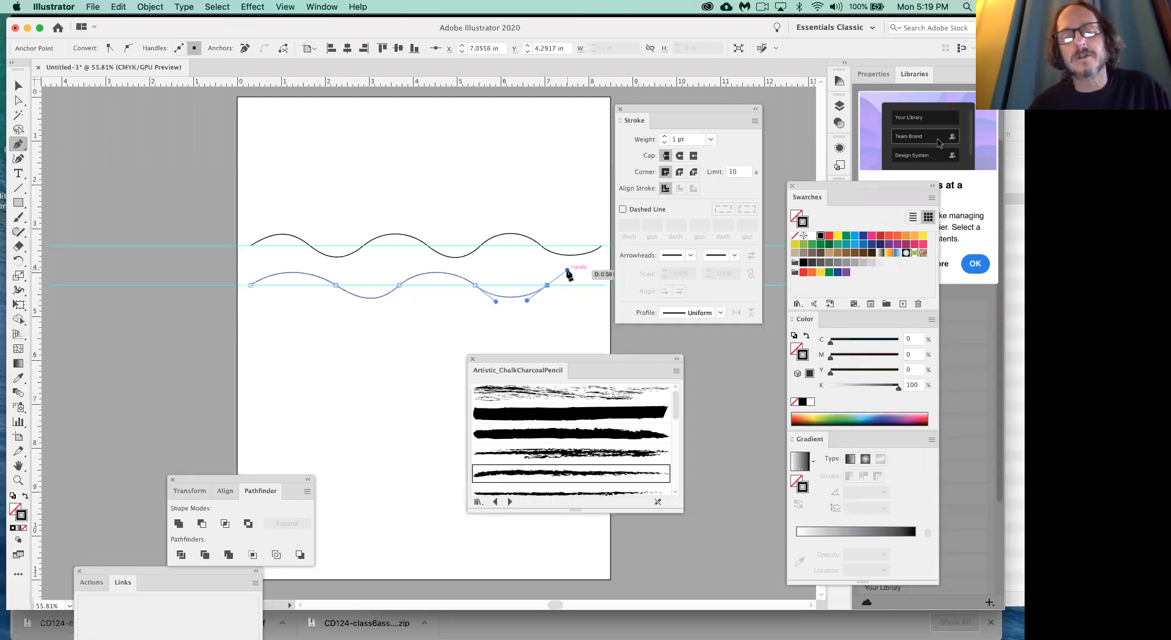
pyautogui.hscroll(5, 580, 280)
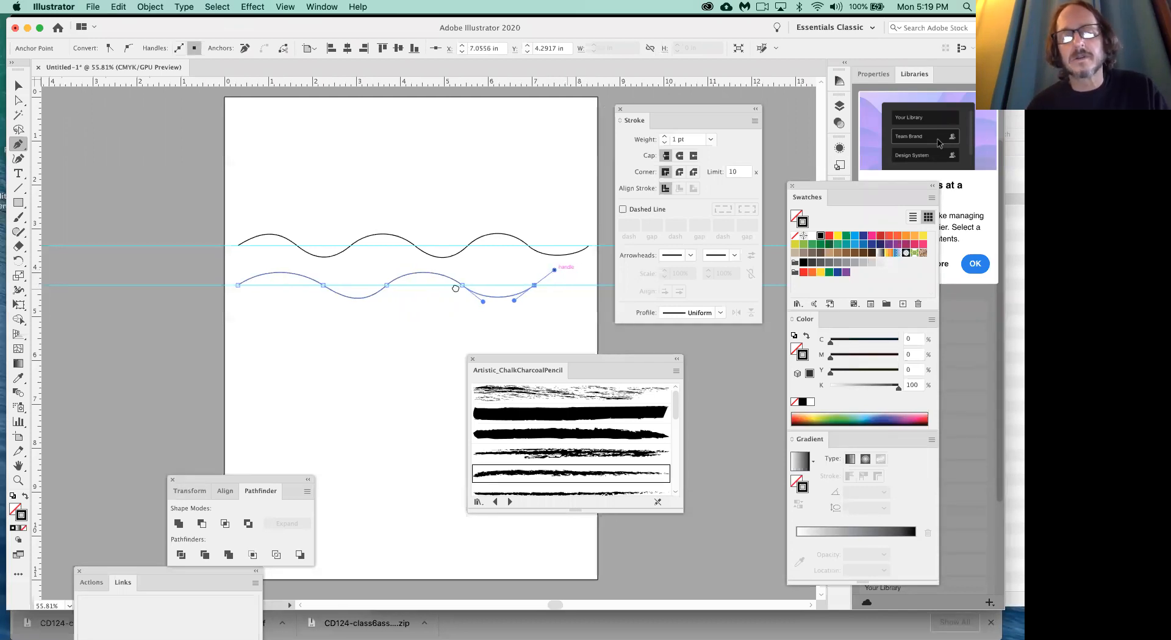
pyautogui.moveTo(489, 285); pyautogui.dragTo(512, 301)
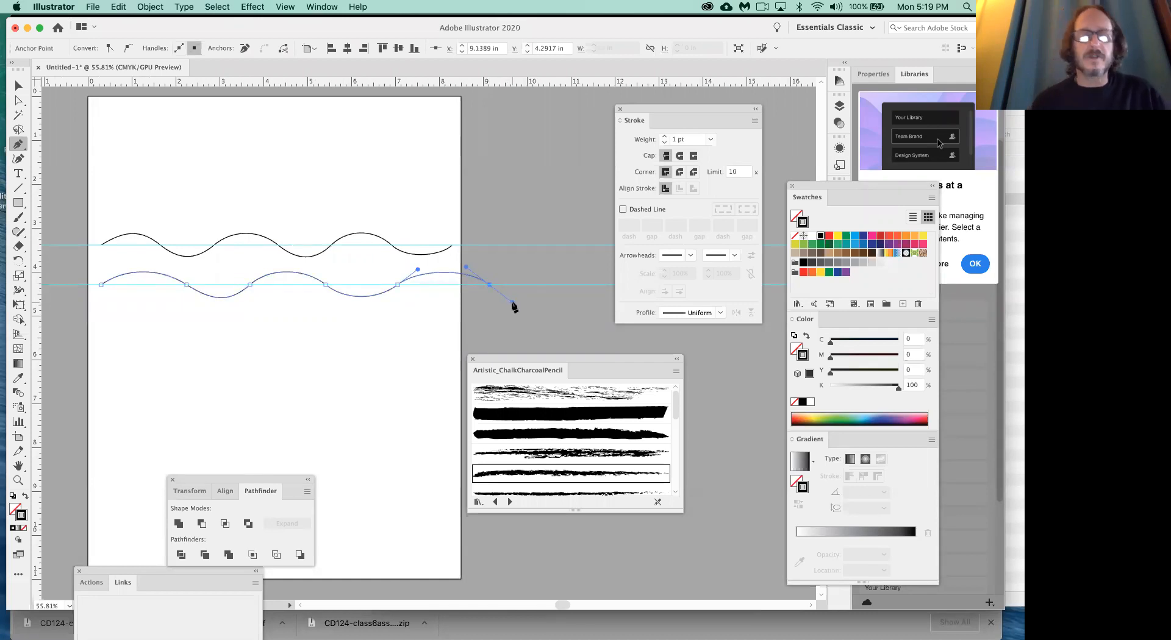
pyautogui.keyDown('super'); pyautogui.click(405, 334); pyautogui.keyUp('super')
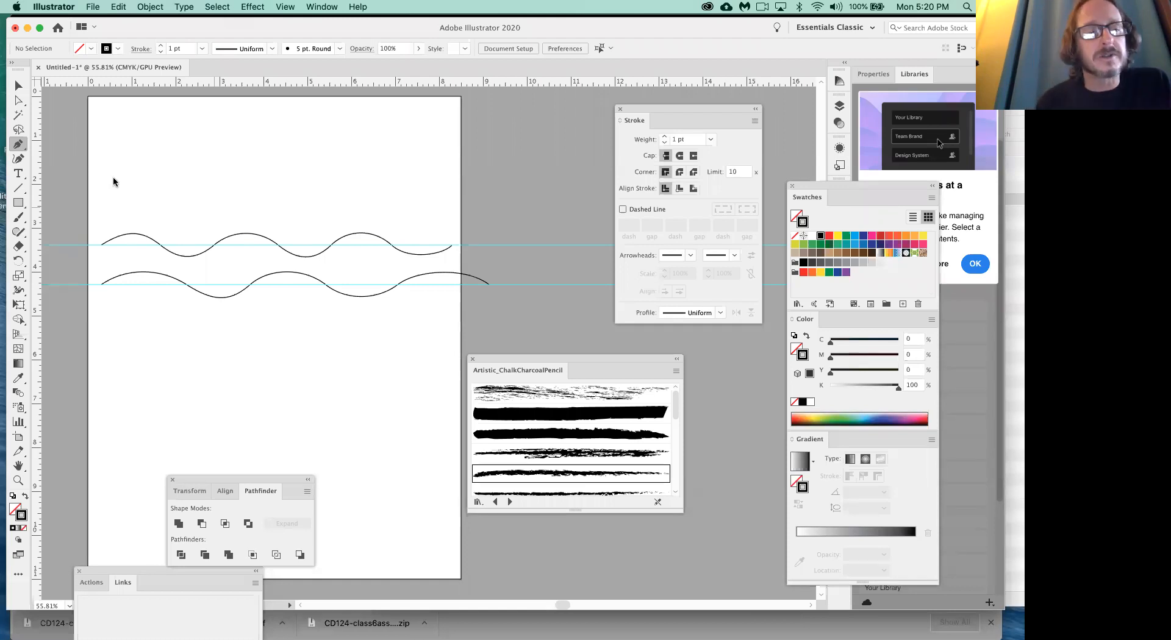
# - Add a third horizontal guide at about 5.63 in, below the two waves
pyautogui.moveTo(248, 83); pyautogui.dragTo(225, 344)
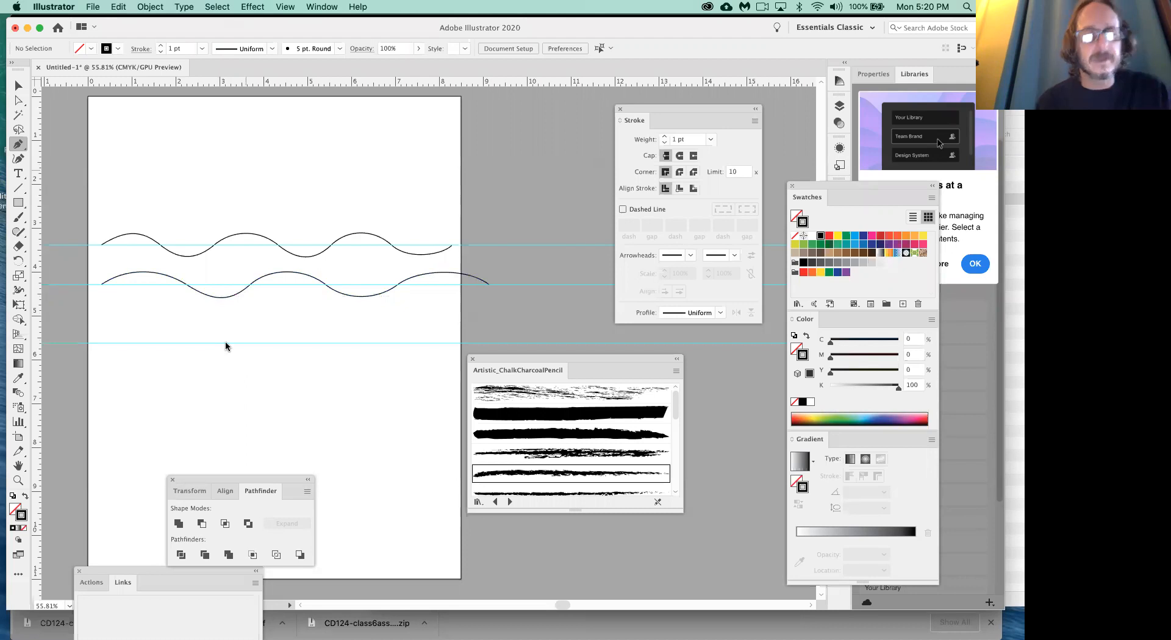
pyautogui.press('super+equal')
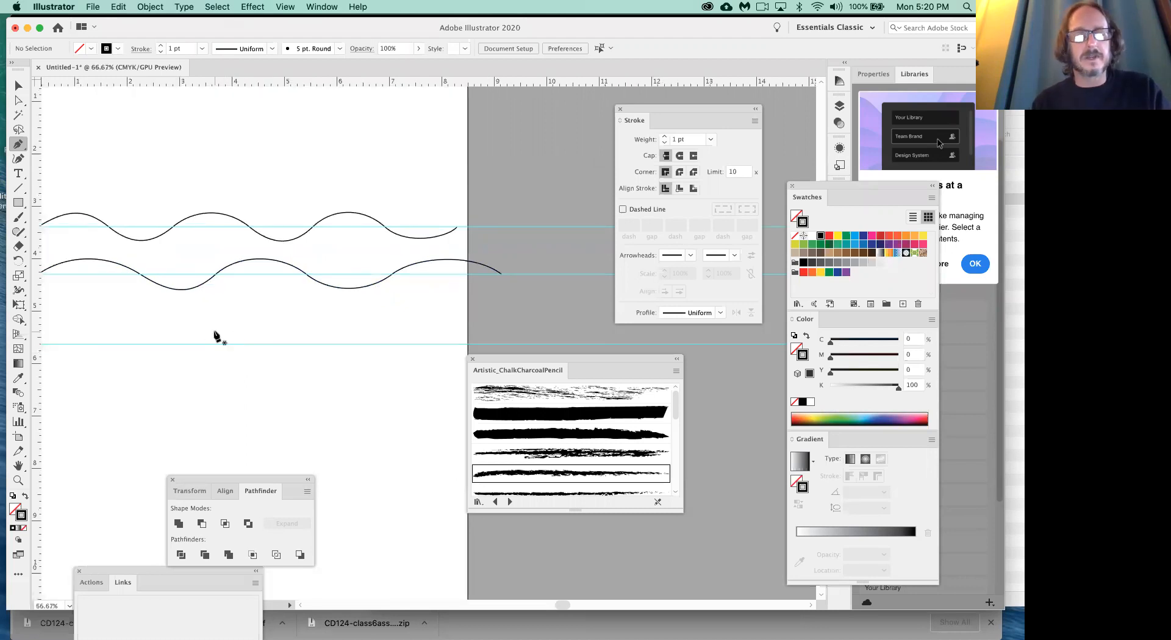
pyautogui.hscroll(-6, 357, 295)
pyautogui.scroll(-1, 357, 295)
pyautogui.hscroll(3, 357, 295)
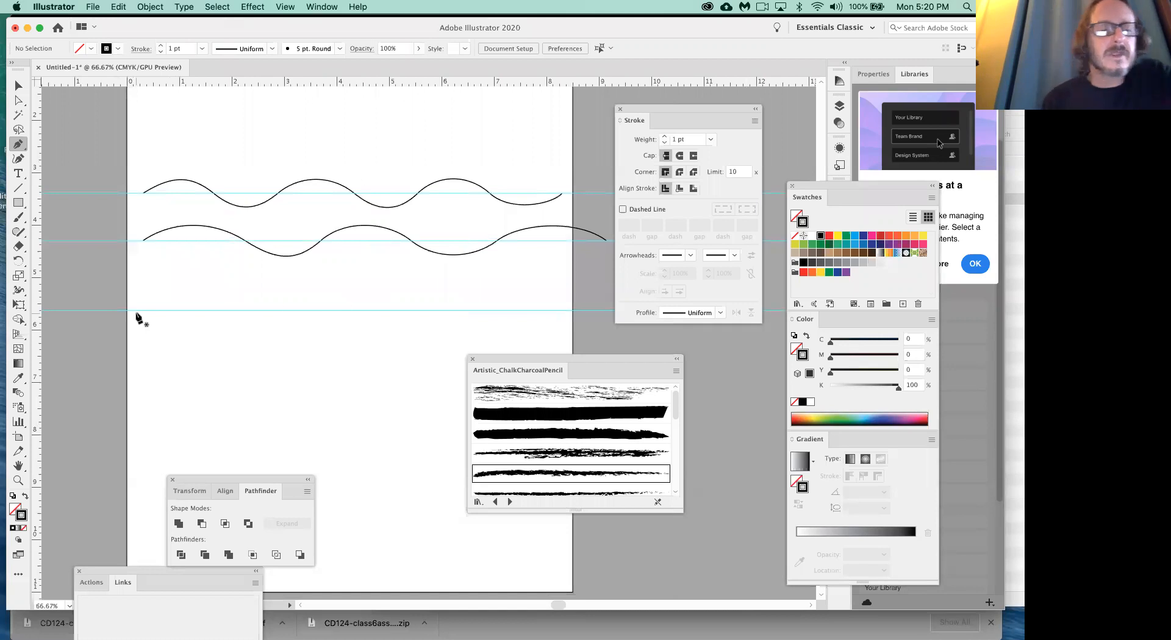
pyautogui.moveTo(132, 311); pyautogui.dragTo(158, 278)
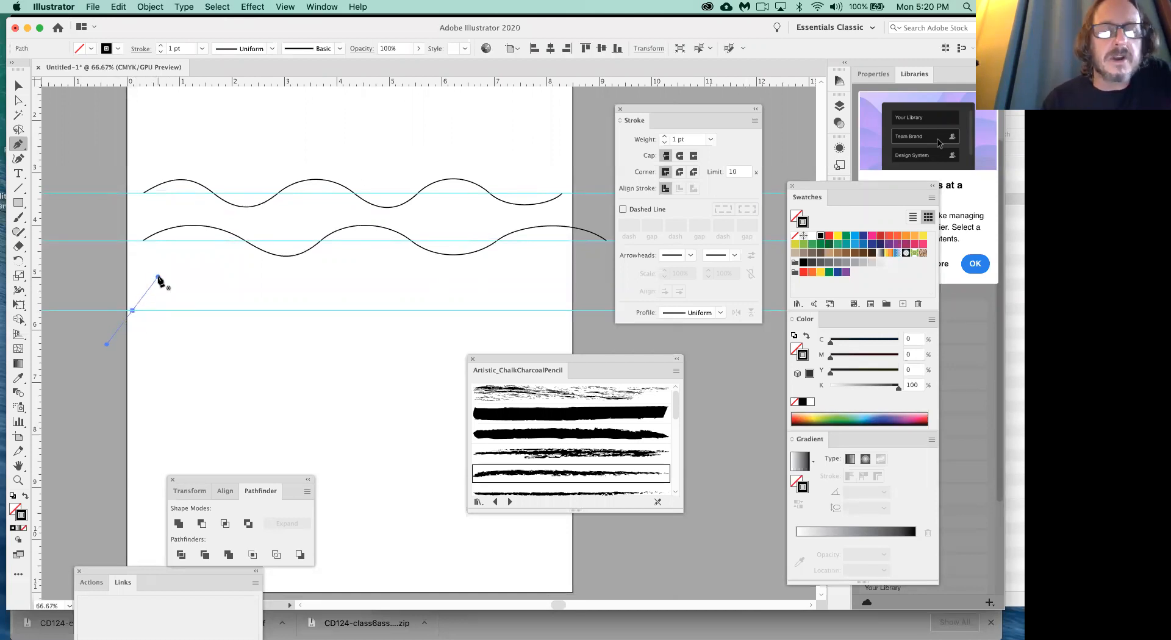
pyautogui.click(199, 311)
pyautogui.moveTo(198, 313); pyautogui.dragTo(220, 351)
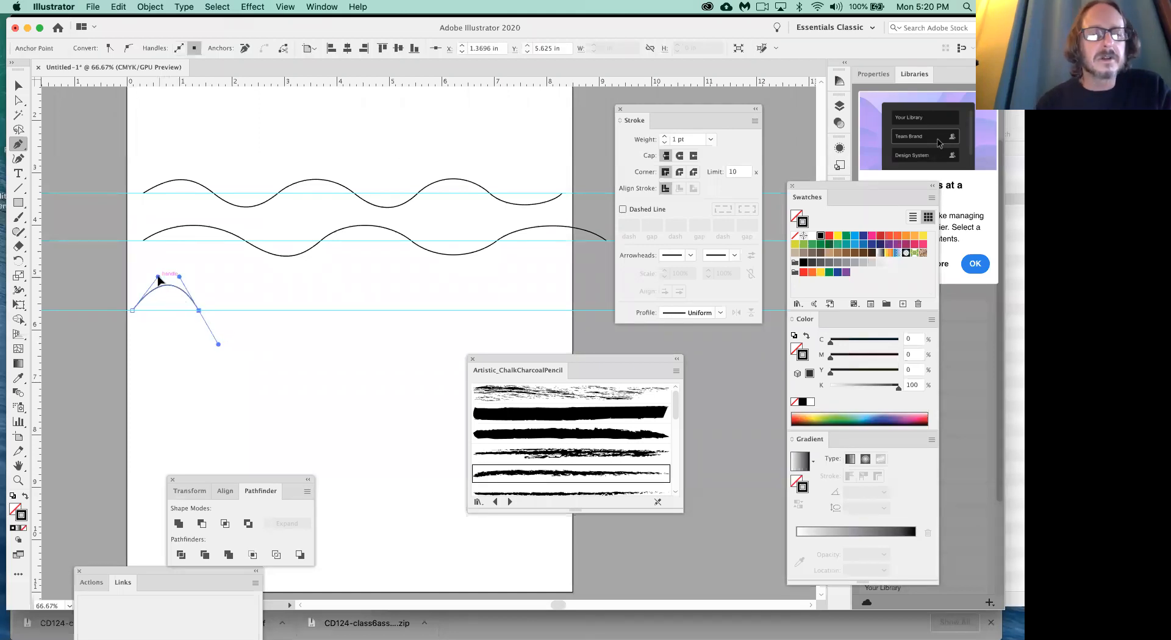
pyautogui.moveTo(156, 280); pyautogui.dragTo(154, 279)
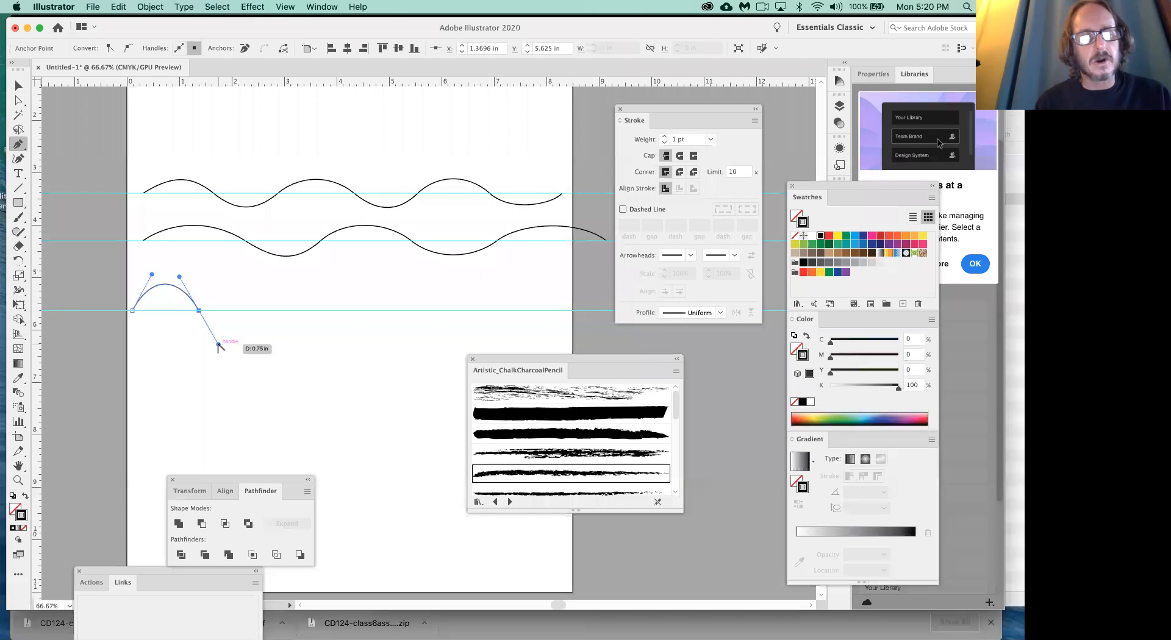
pyautogui.moveTo(218, 347); pyautogui.dragTo(220, 277)
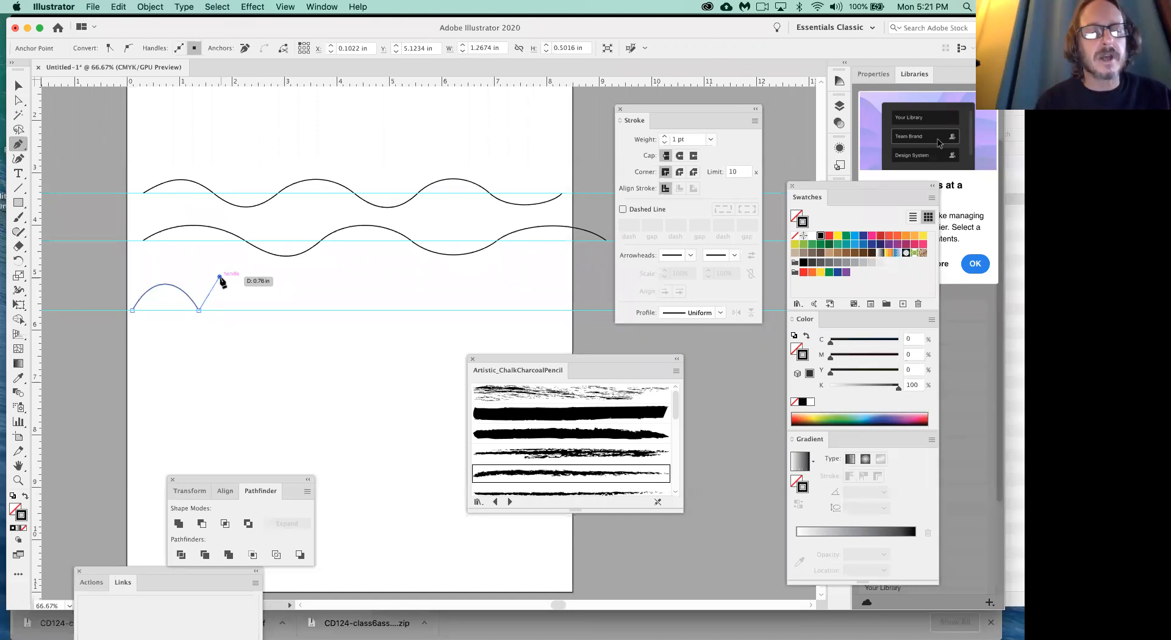
pyautogui.moveTo(221, 280); pyautogui.dragTo(221, 280)
pyautogui.press('super+z')
pyautogui.press('super+z')
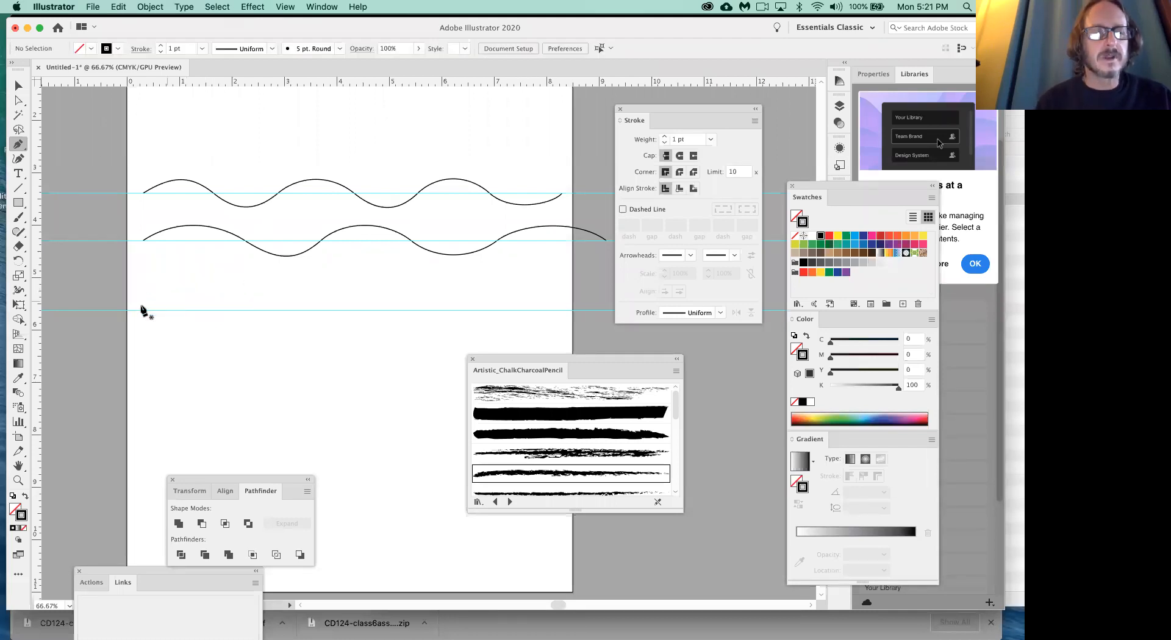
# - Draw three scallop arches on the lowest guide from about 0.3 in to 3.66 in, redirecting each outgoing handle upward to form sharp cusps
pyautogui.moveTo(143, 310); pyautogui.dragTo(159, 277)
pyautogui.moveTo(201, 310); pyautogui.dragTo(215, 348)
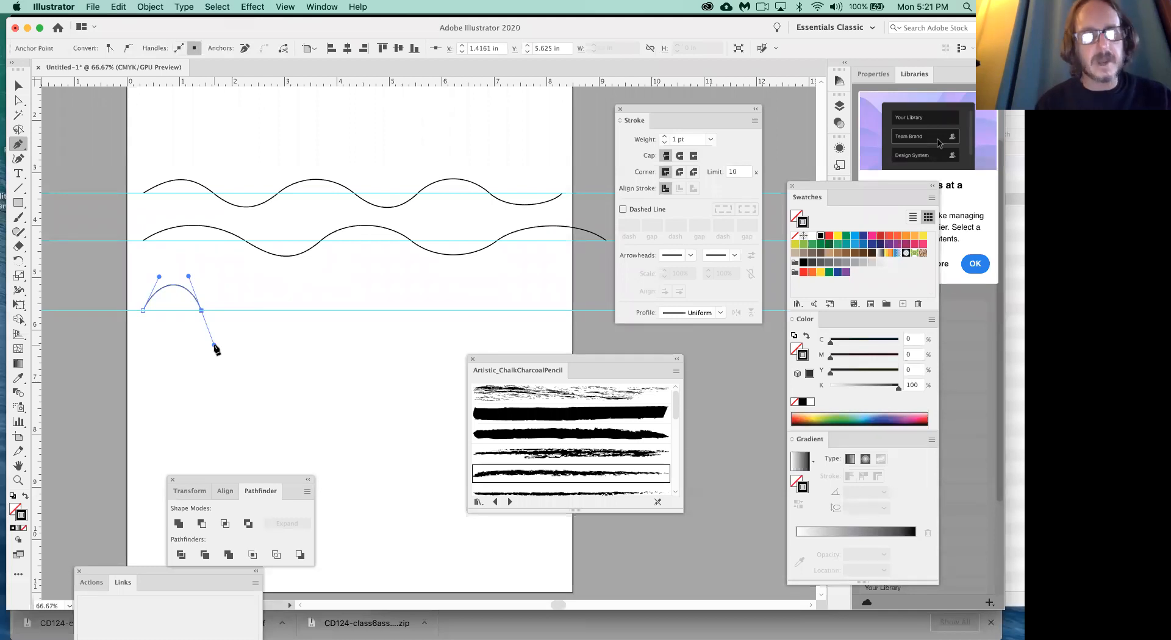
pyautogui.moveTo(214, 345); pyautogui.dragTo(217, 278)
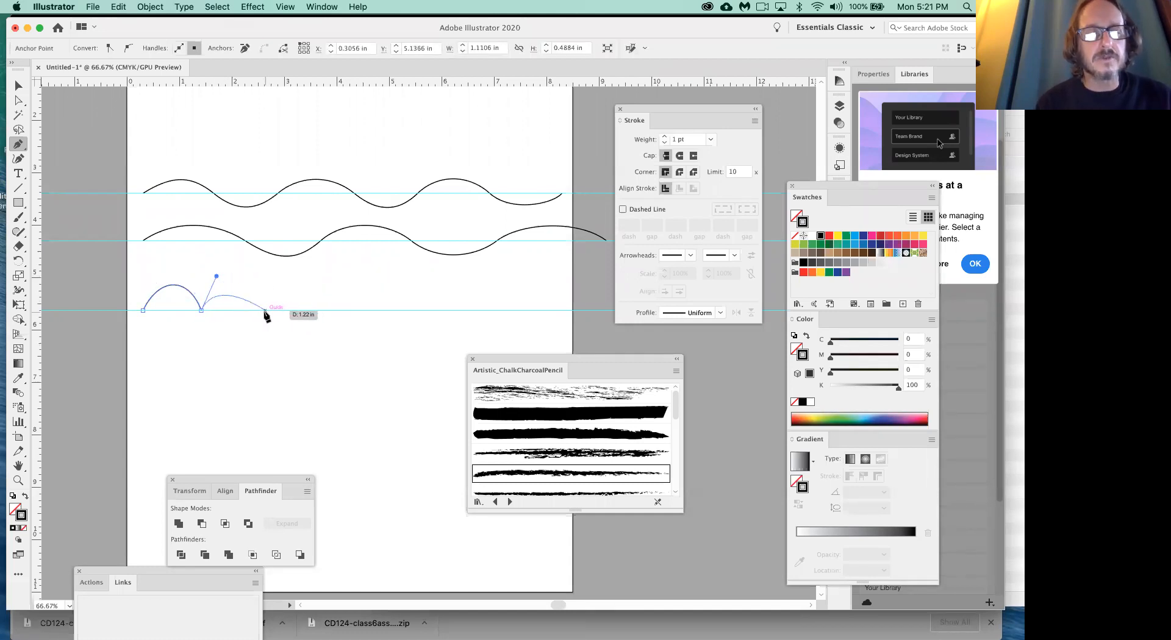
pyautogui.moveTo(263, 311); pyautogui.dragTo(278, 348)
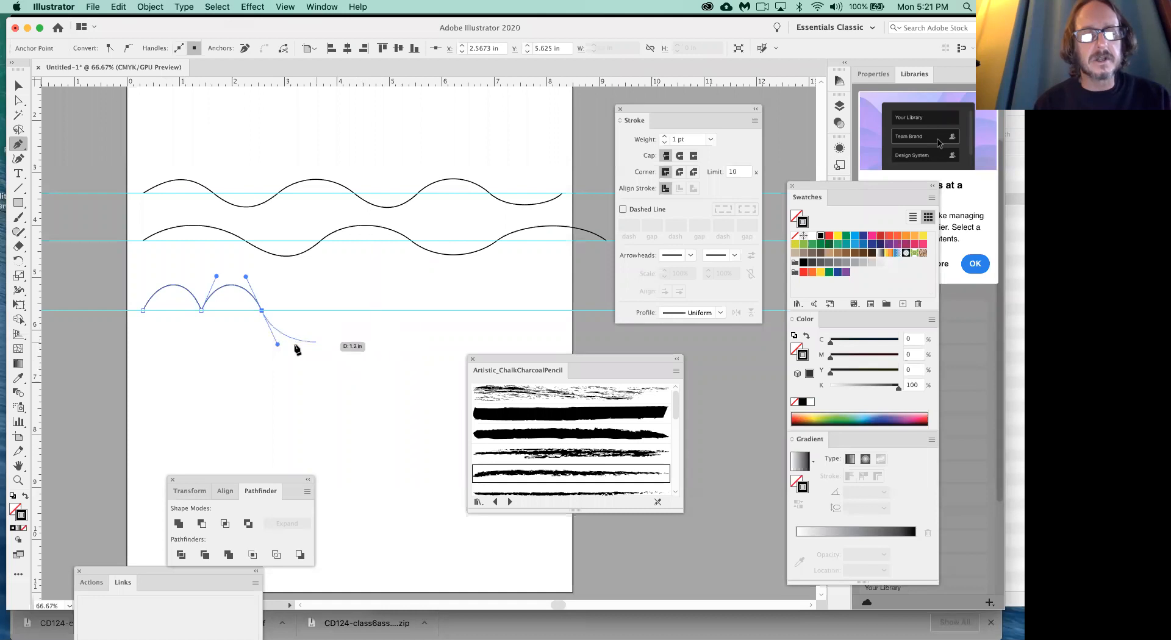
pyautogui.moveTo(279, 345); pyautogui.dragTo(279, 278)
pyautogui.moveTo(319, 311); pyautogui.dragTo(336, 278)
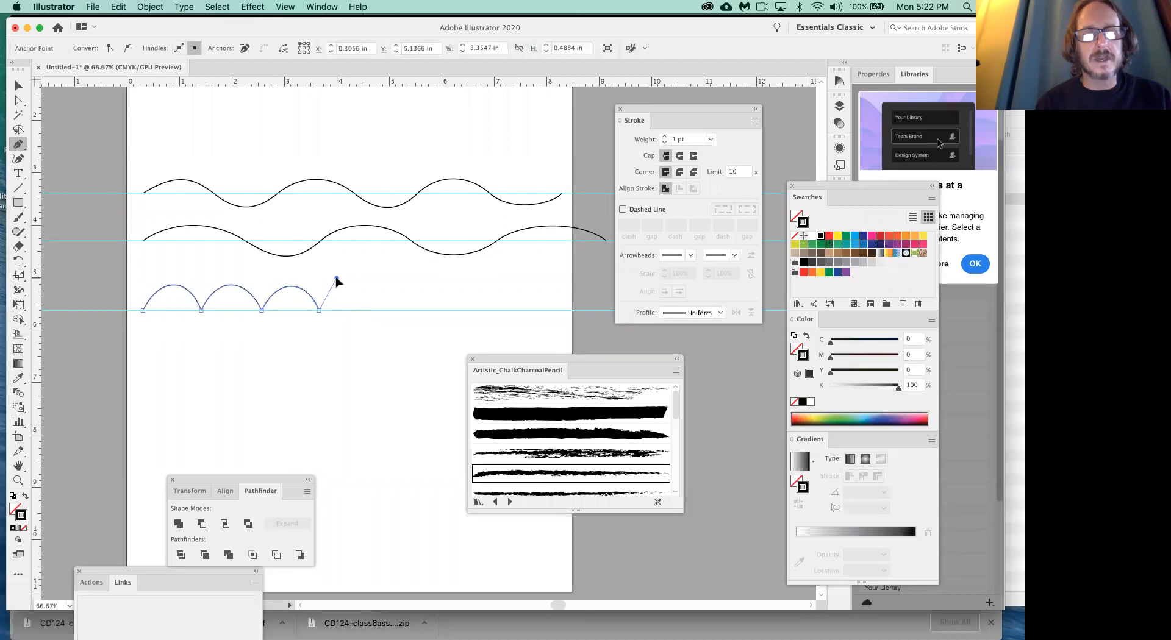
# - Continue the scallops with three more arches meeting the guide at about 4.67, 5.61 and 6.6 in, and end the path
pyautogui.moveTo(373, 311); pyautogui.dragTo(389, 346)
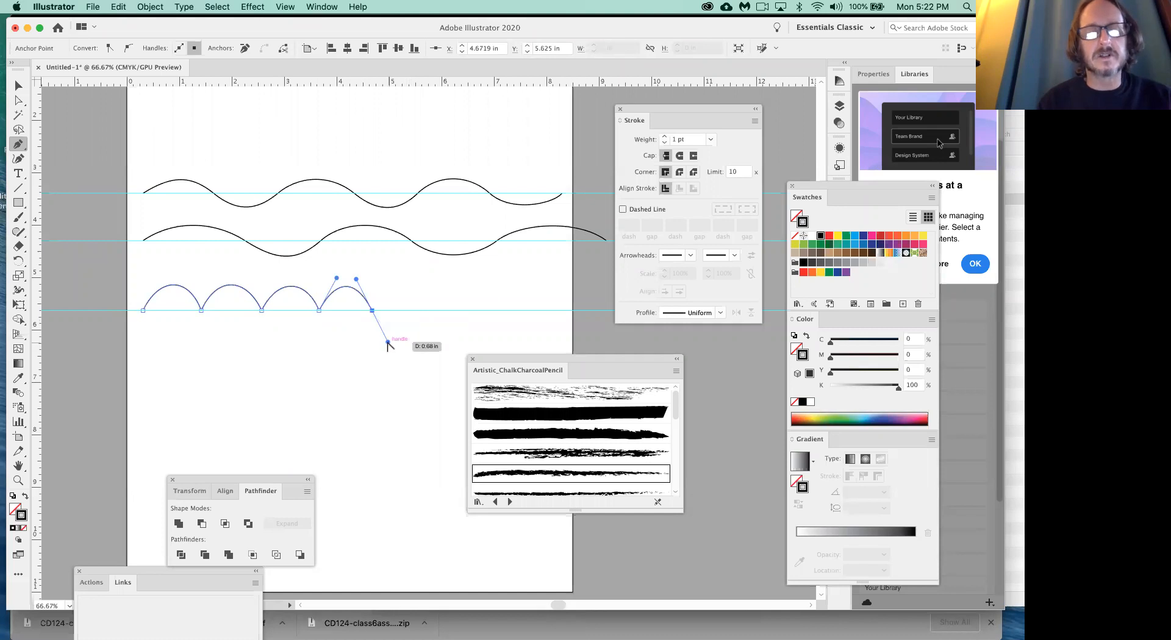
pyautogui.click(398, 298)
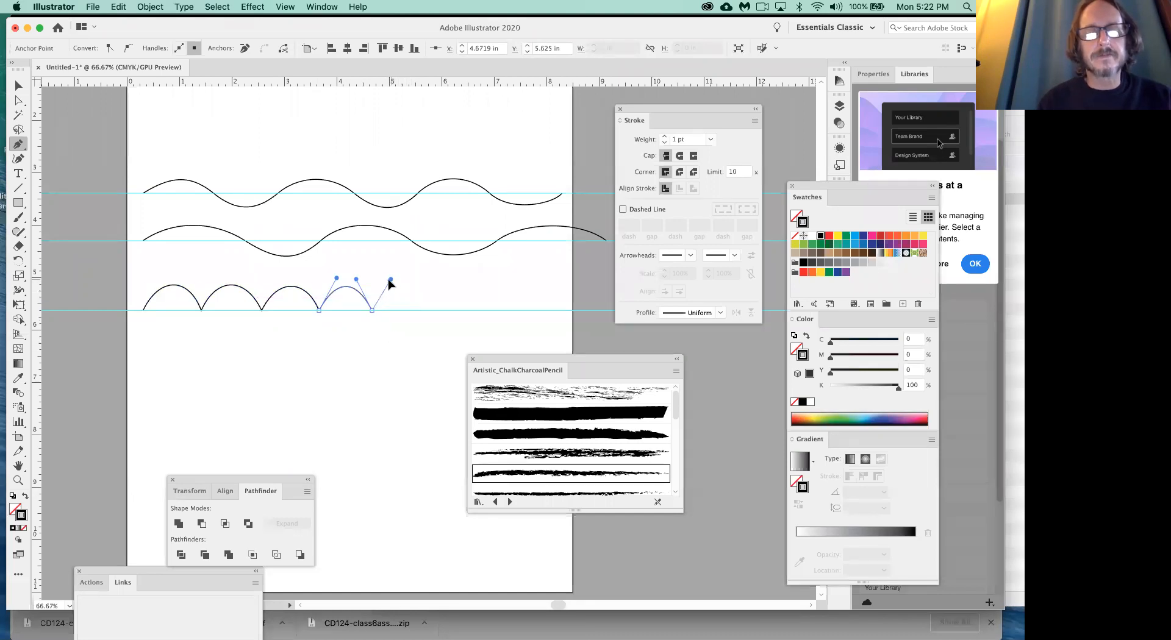
pyautogui.press('cmd+z')
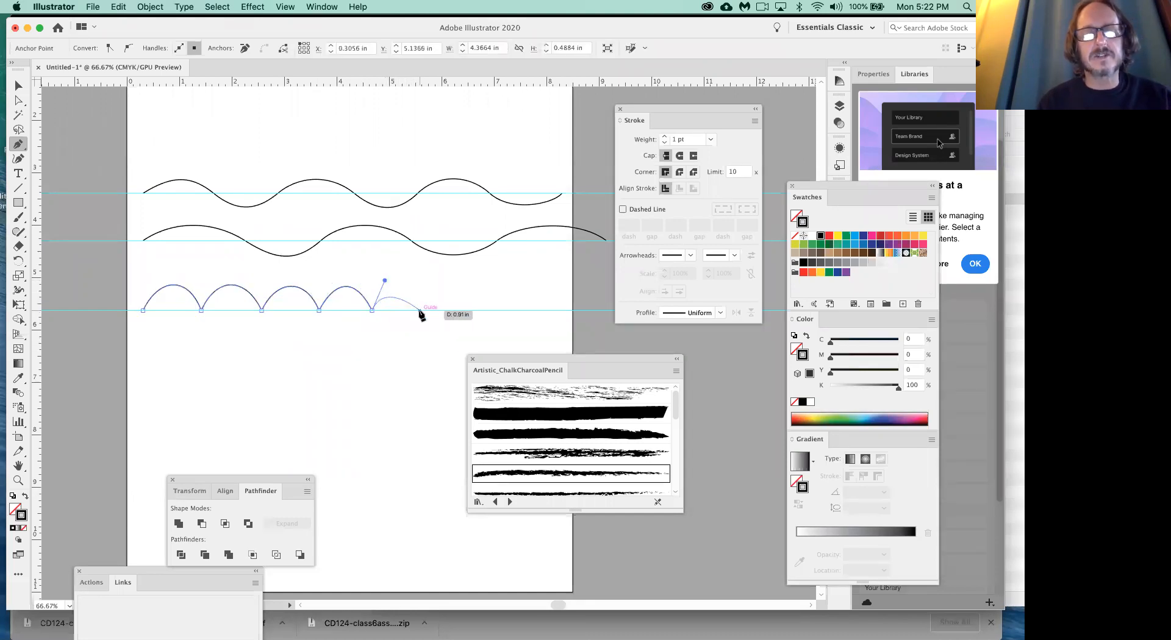
pyautogui.moveTo(421, 311); pyautogui.dragTo(433, 341)
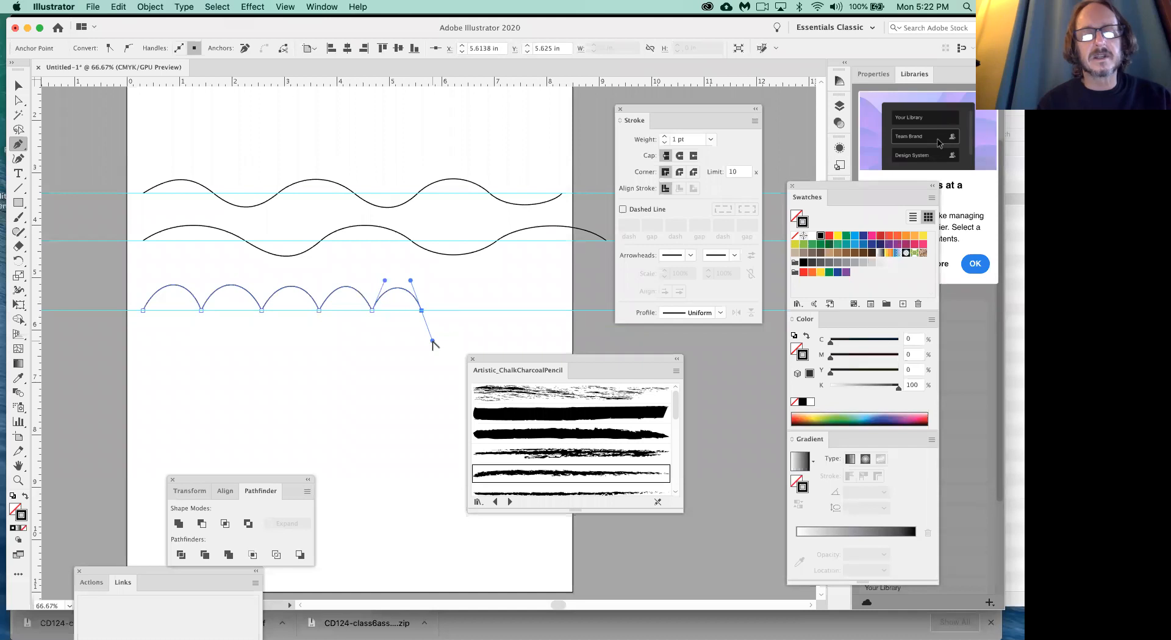
pyautogui.moveTo(433, 341); pyautogui.dragTo(484, 280)
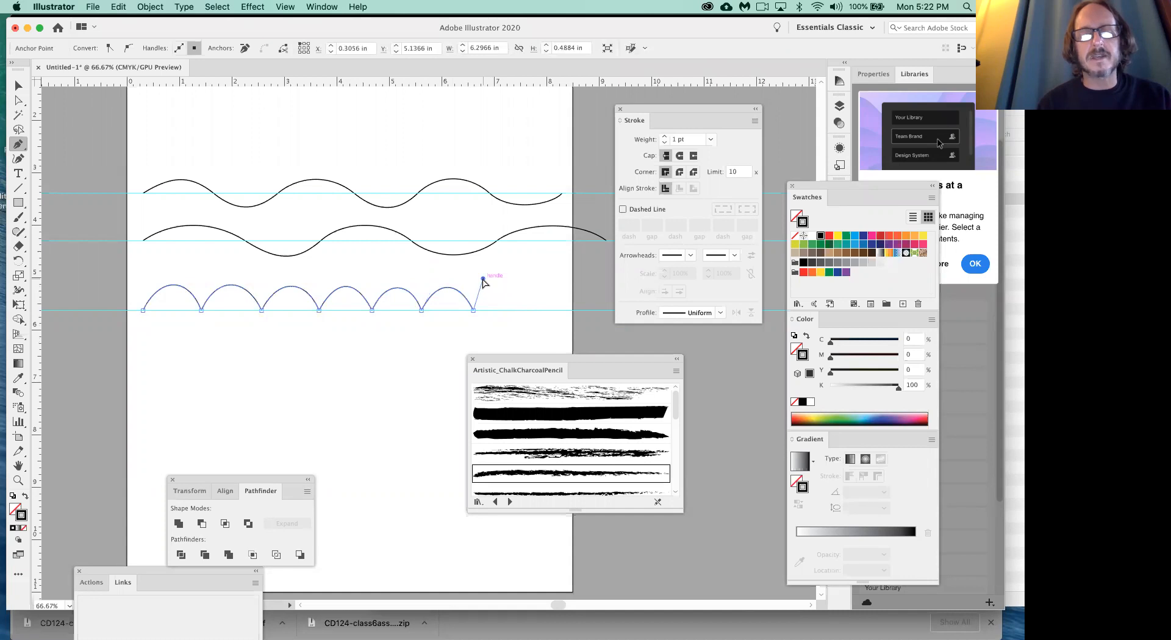
pyautogui.keyDown('super'); pyautogui.click(527, 288); pyautogui.keyUp('super')
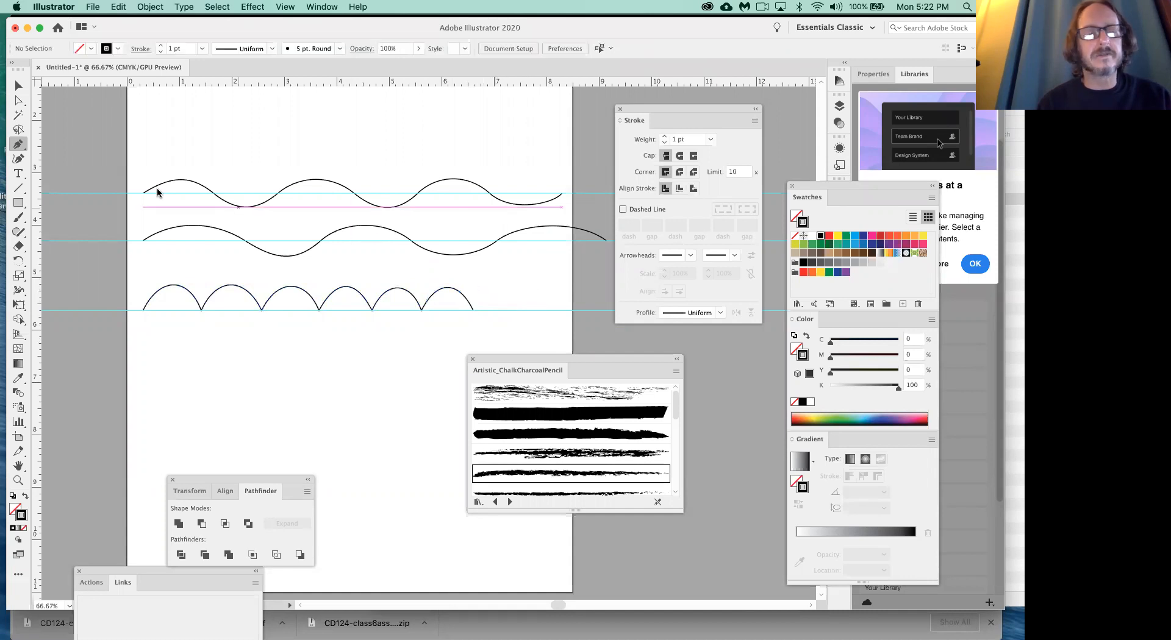
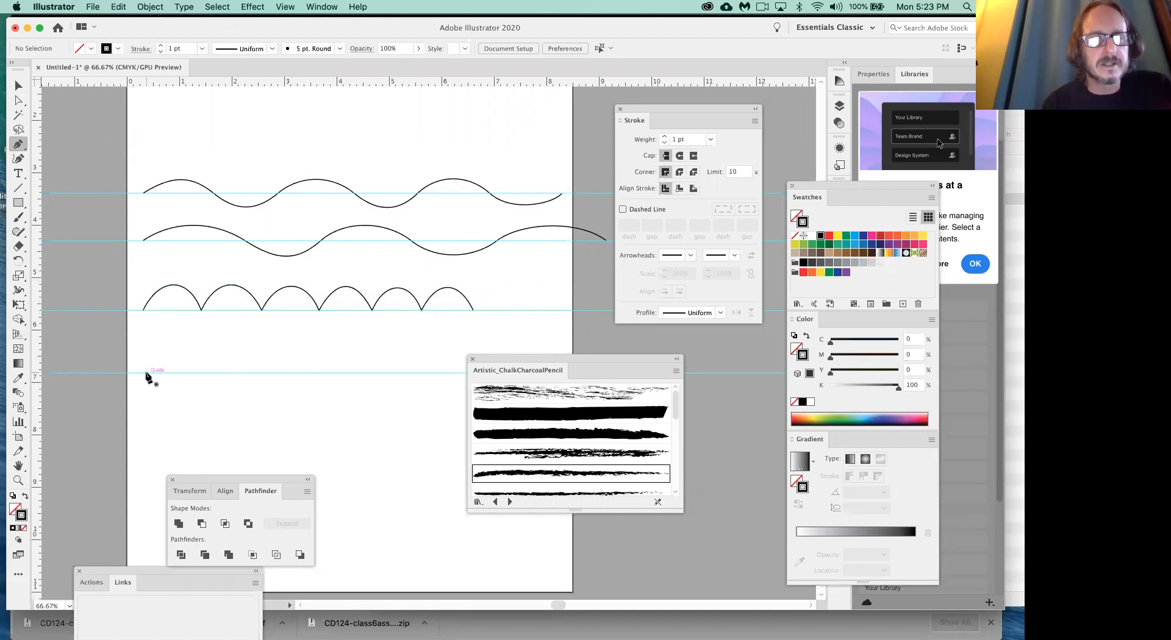
# - Draw one arch with the Pen tool on the guide at about 6.82 in, from about 0.43 in to 1.52 in
pyautogui.moveTo(145, 385); pyautogui.dragTo(162, 338)
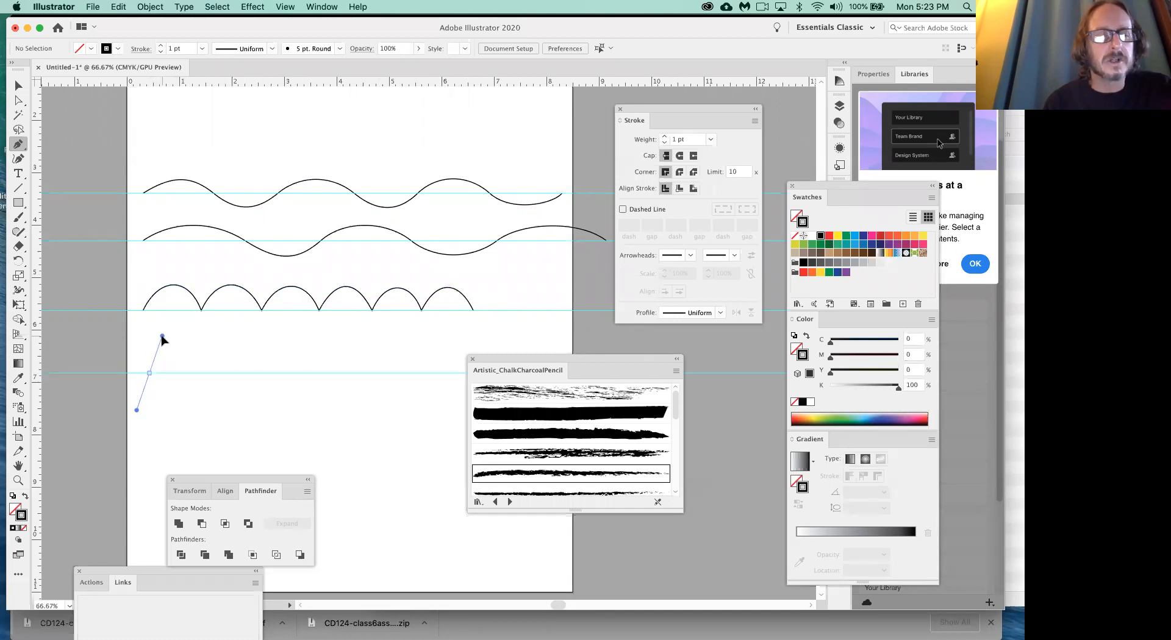
pyautogui.moveTo(162, 337); pyautogui.dragTo(162, 338)
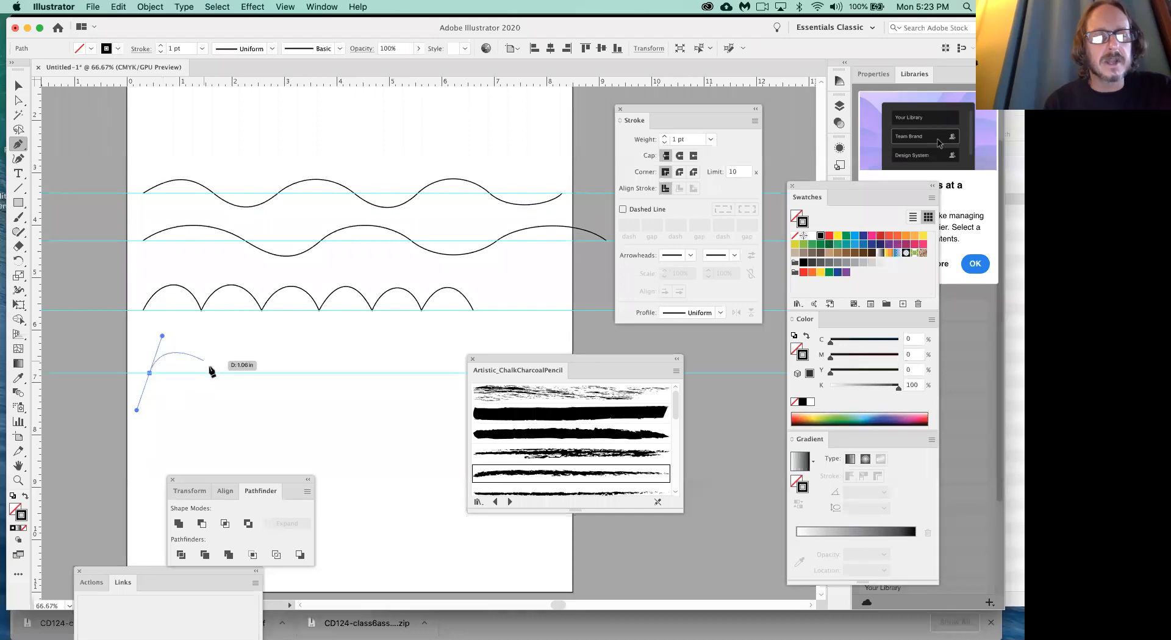
pyautogui.moveTo(207, 373); pyautogui.dragTo(222, 416)
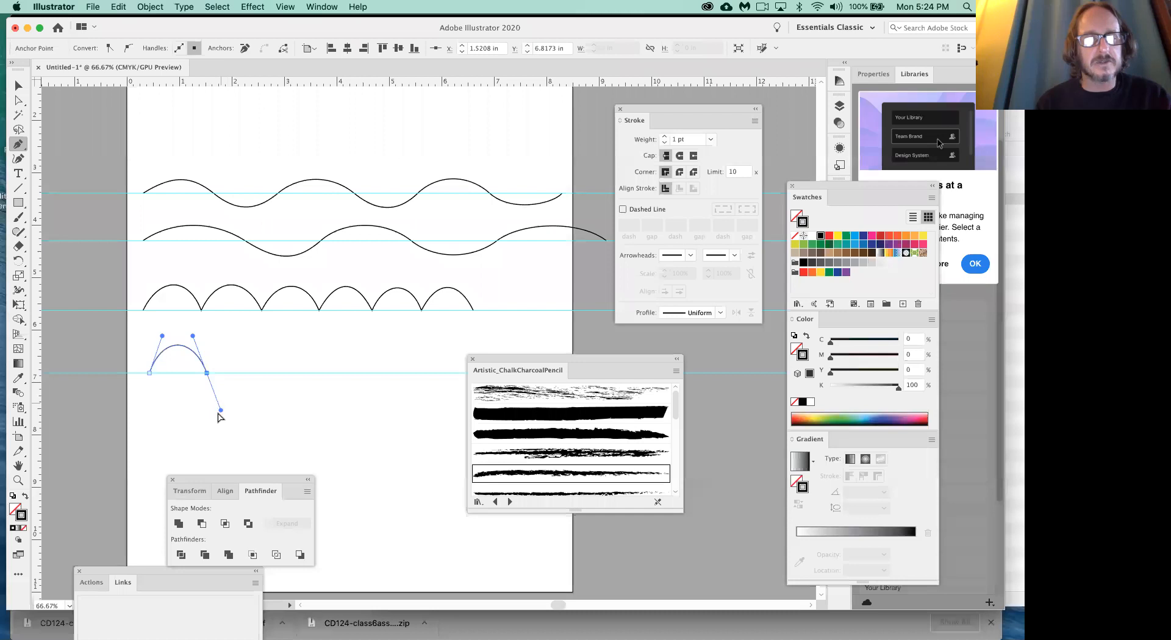
# - Try different directions for the outgoing handle at the arch's end anchor, and undo them
pyautogui.moveTo(221, 410); pyautogui.dragTo(241, 548)
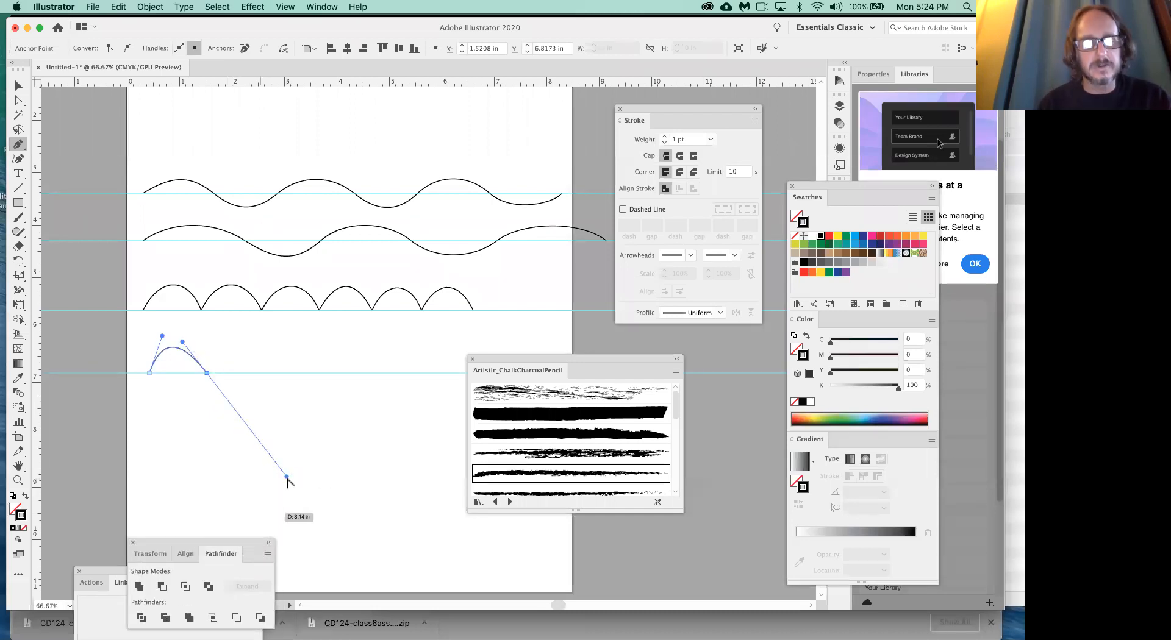
pyautogui.moveTo(287, 476); pyautogui.dragTo(233, 340)
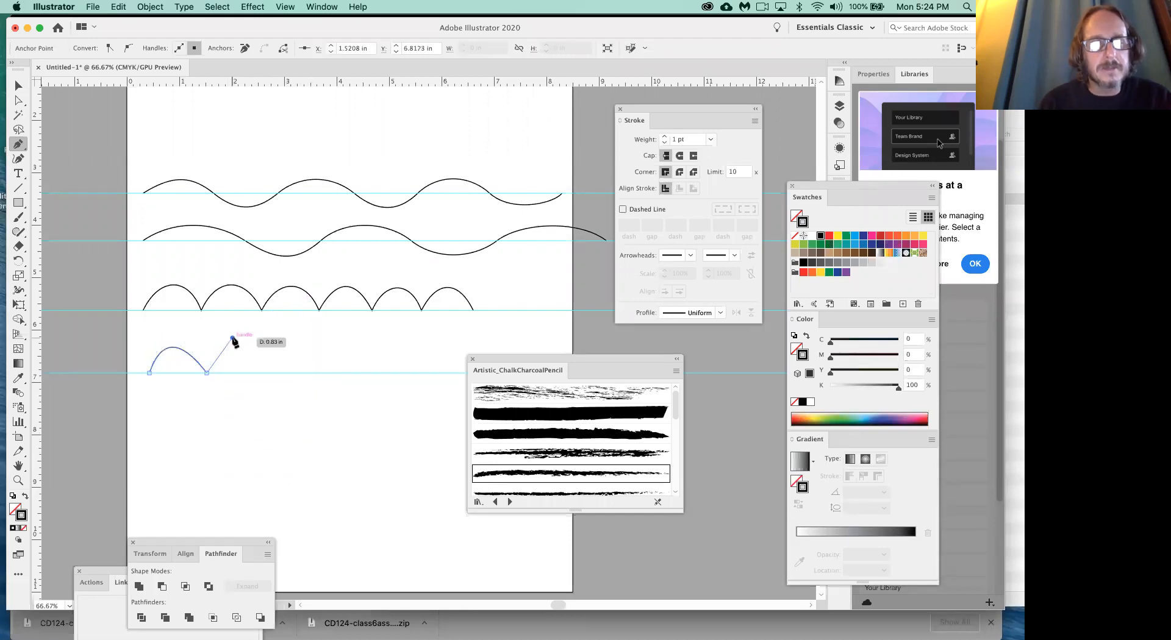
pyautogui.press('super+z')
pyautogui.click(233, 340)
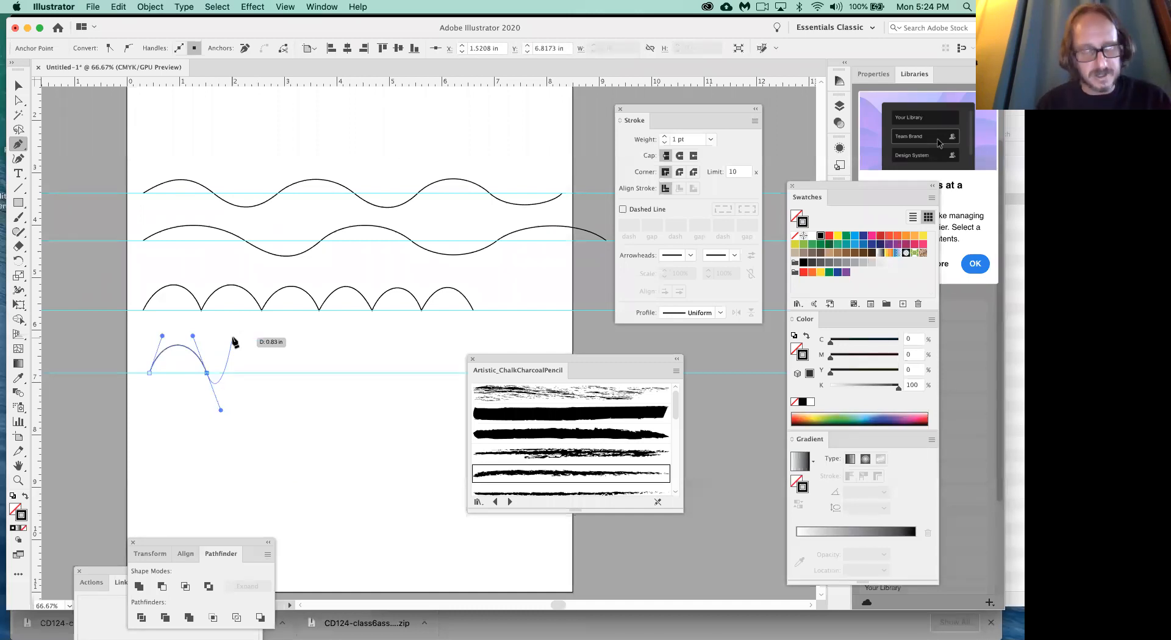
pyautogui.press('super+z')
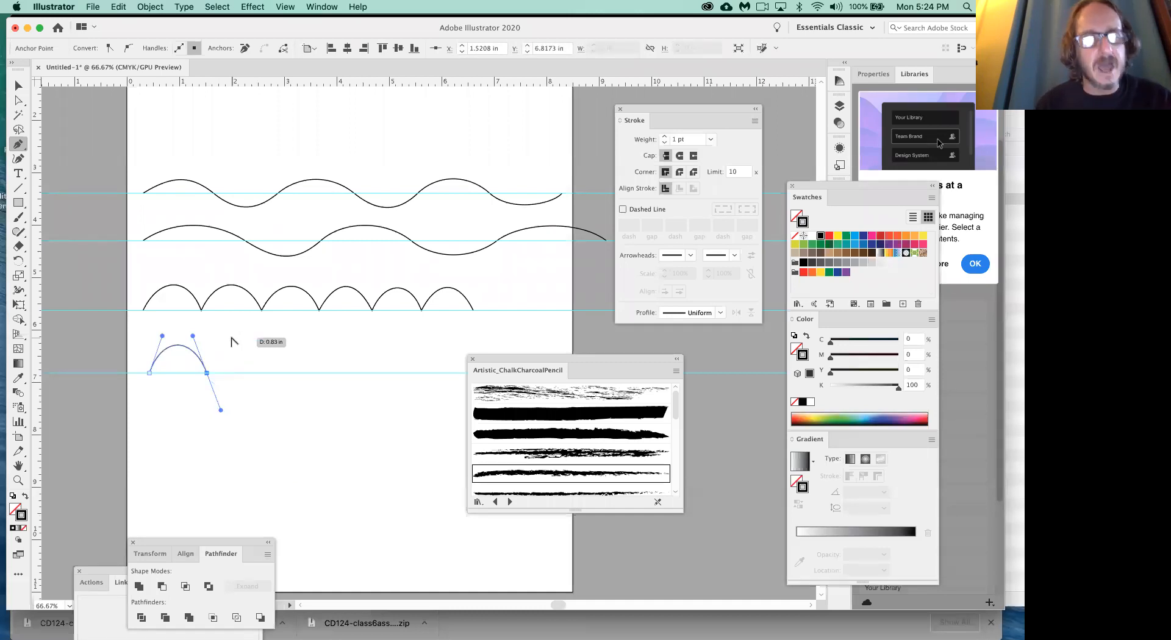
# - Add two more arches meeting the guide at about 2.56 and 3.54 in, redirecting each outgoing handle upward to form cusps
pyautogui.moveTo(208, 374); pyautogui.dragTo(218, 335)
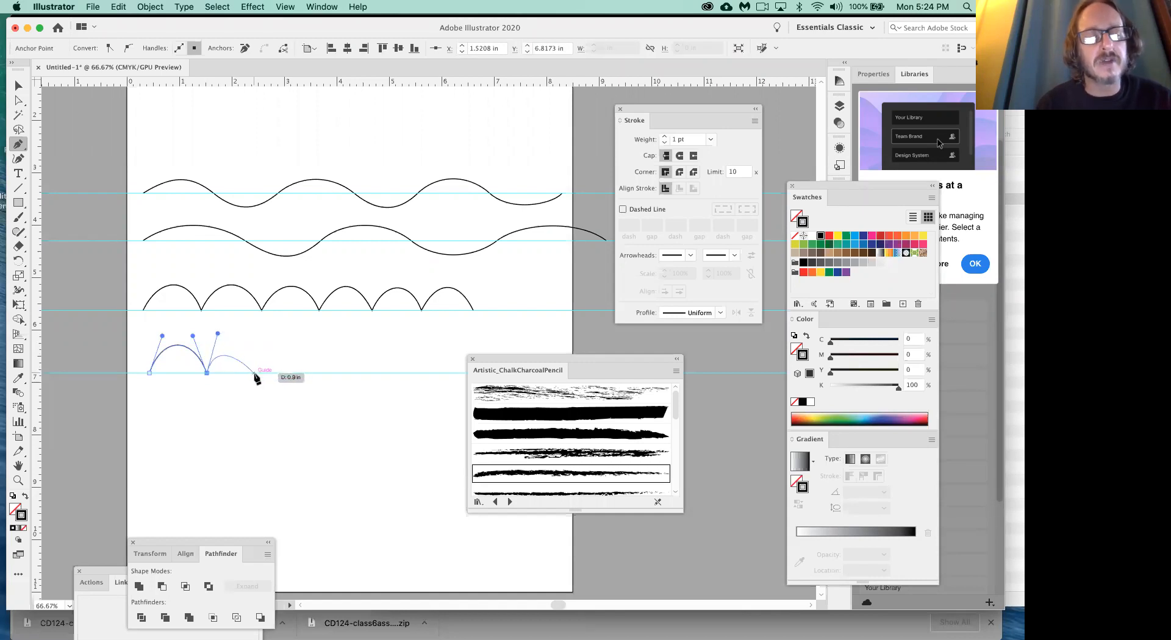
pyautogui.moveTo(261, 373); pyautogui.dragTo(274, 414)
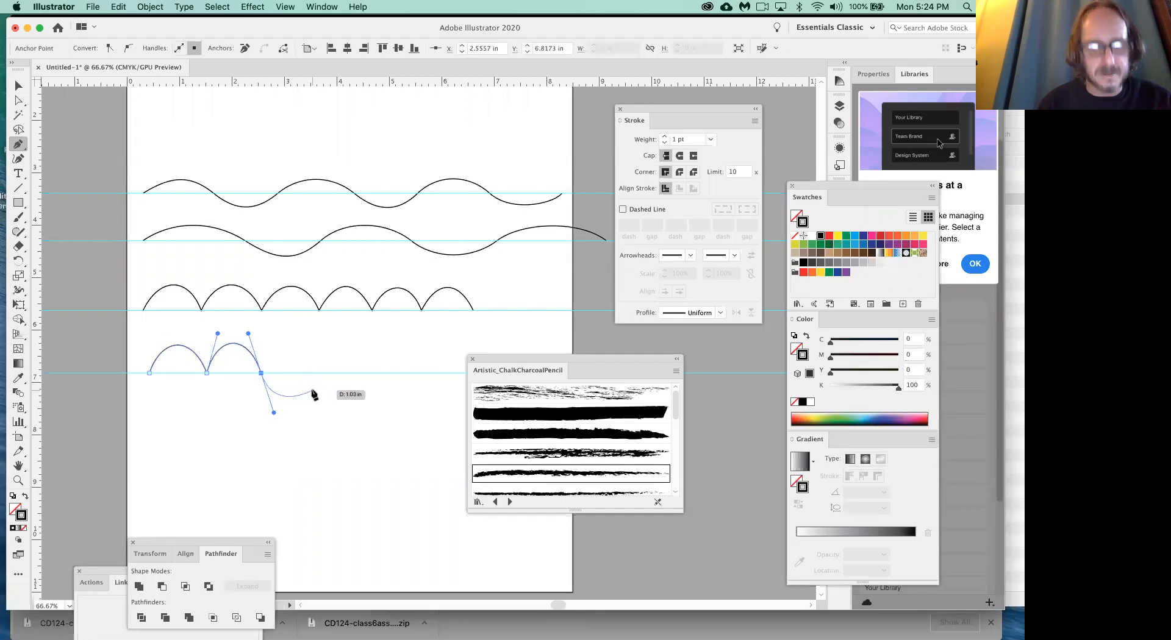
pyautogui.click(261, 373)
pyautogui.moveTo(261, 373); pyautogui.dragTo(272, 335)
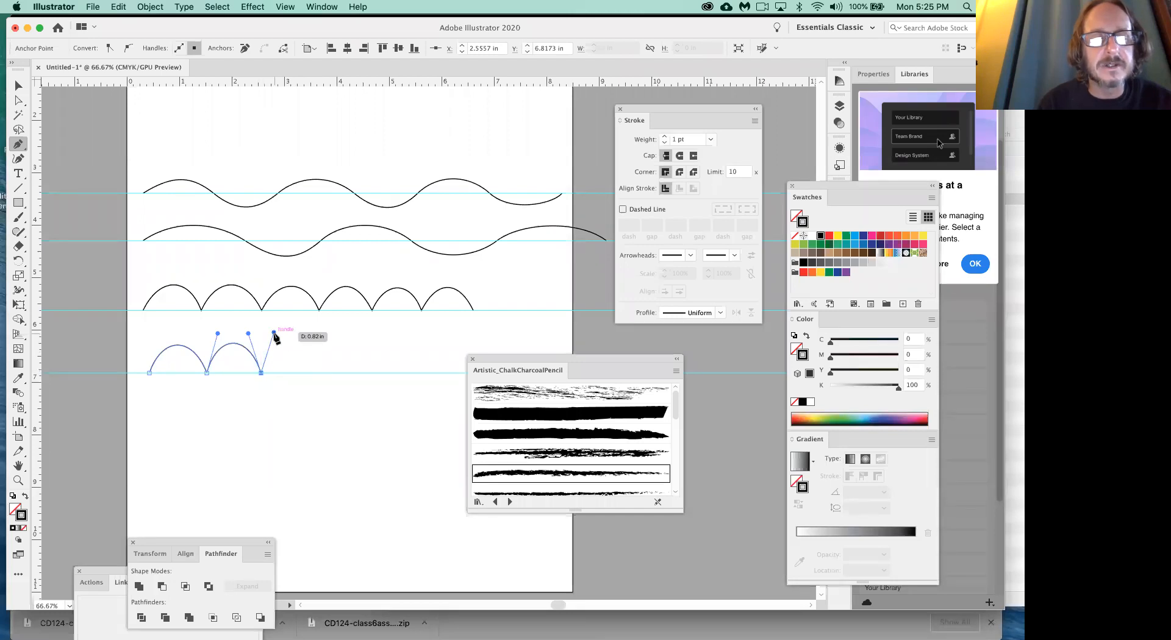
pyautogui.moveTo(313, 373); pyautogui.dragTo(327, 416)
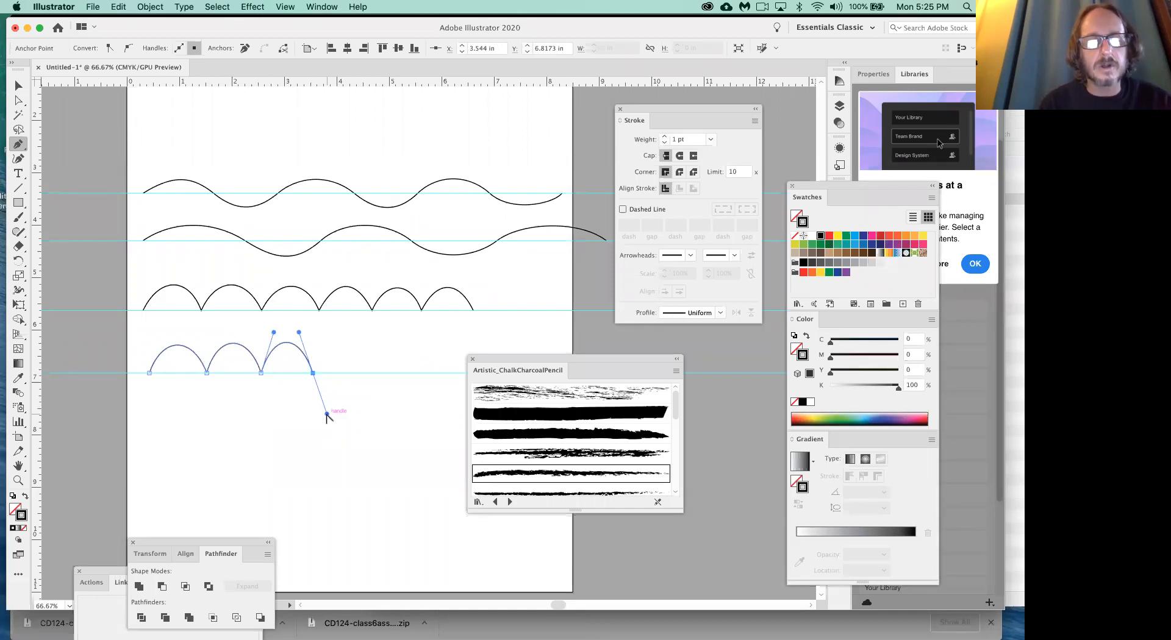
pyautogui.click(313, 372)
pyautogui.moveTo(321, 352); pyautogui.dragTo(327, 333)
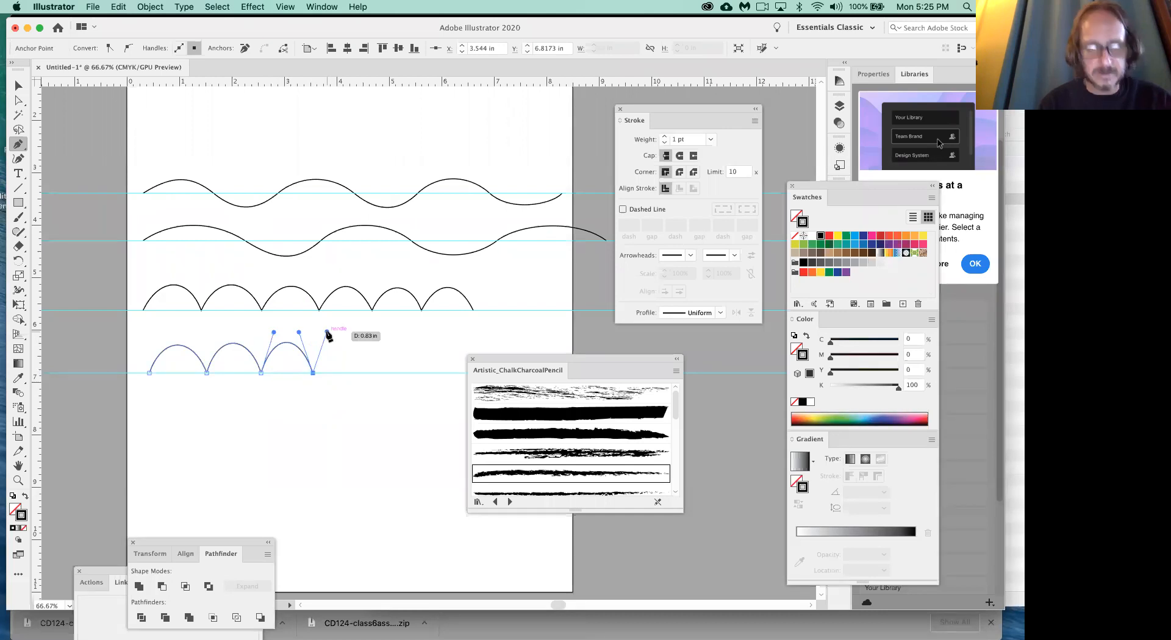
# - Continue the row with three arches meeting the guide at about 4.56, 5.5 and 6.67 in, moving the brush library out of the way
pyautogui.click(366, 373)
pyautogui.moveTo(369, 381); pyautogui.dragTo(379, 334)
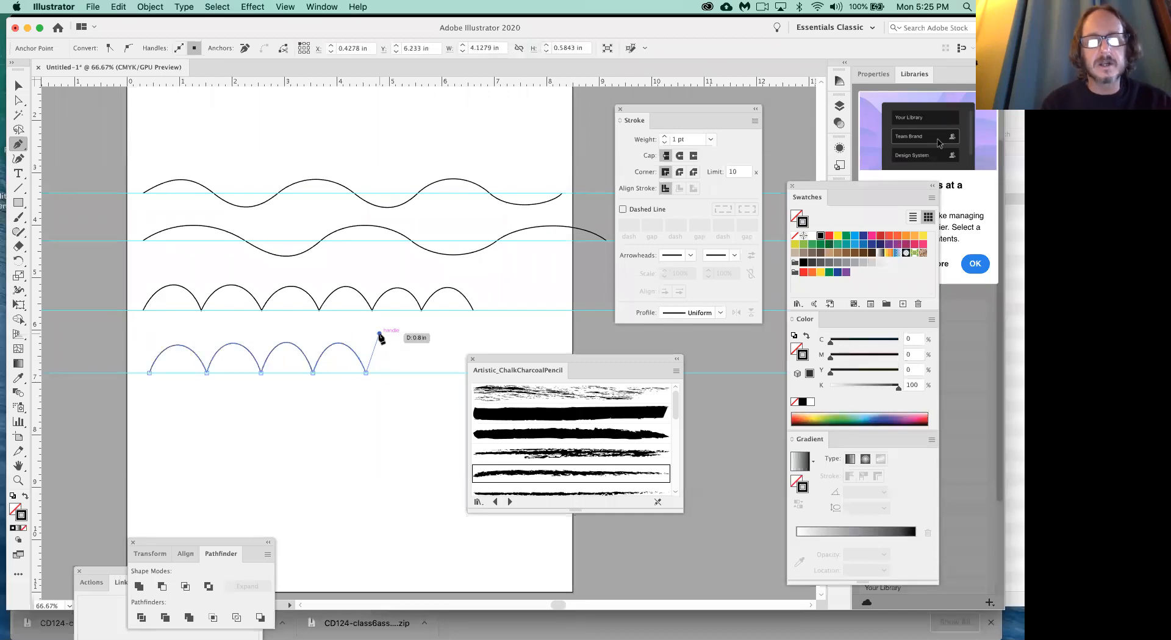
pyautogui.moveTo(416, 373); pyautogui.dragTo(429, 336)
pyautogui.moveTo(499, 357)
pyautogui.mouseDown()
pyautogui.moveTo(563, 565)
pyautogui.moveTo(563, 552)
pyautogui.mouseUp()
pyautogui.moveTo(477, 373); pyautogui.dragTo(494, 411)
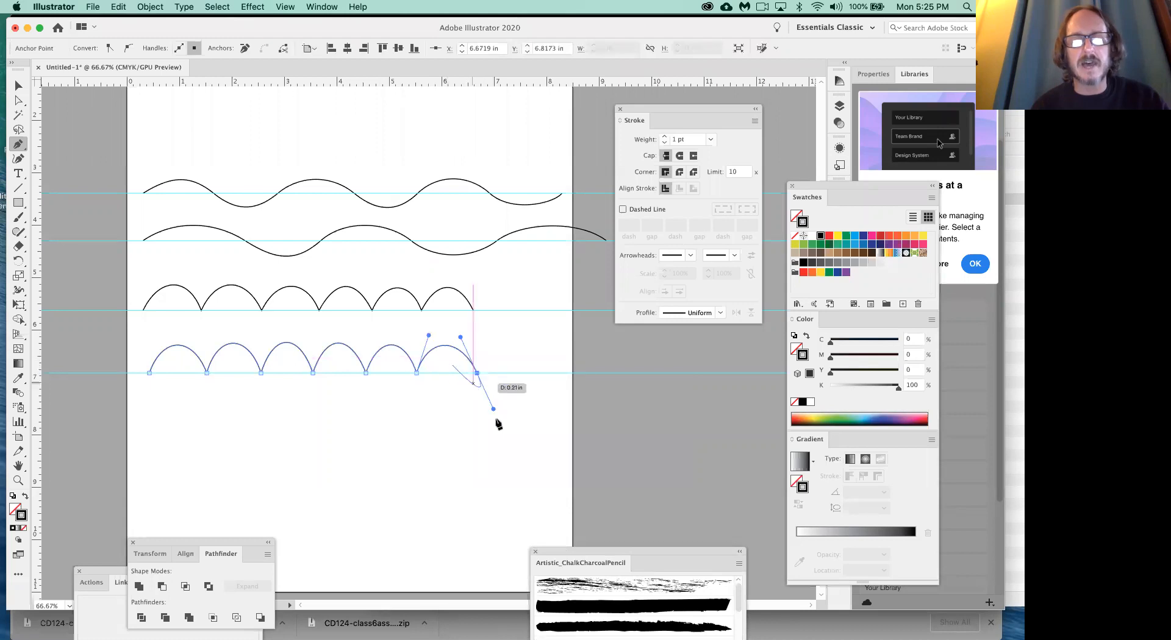
# - Draw three shallower return arches beneath the row from the 6.67 in end back to about 2.7 in, and lower the cusps between them
pyautogui.click(477, 373)
pyautogui.moveTo(458, 358); pyautogui.dragTo(402, 363)
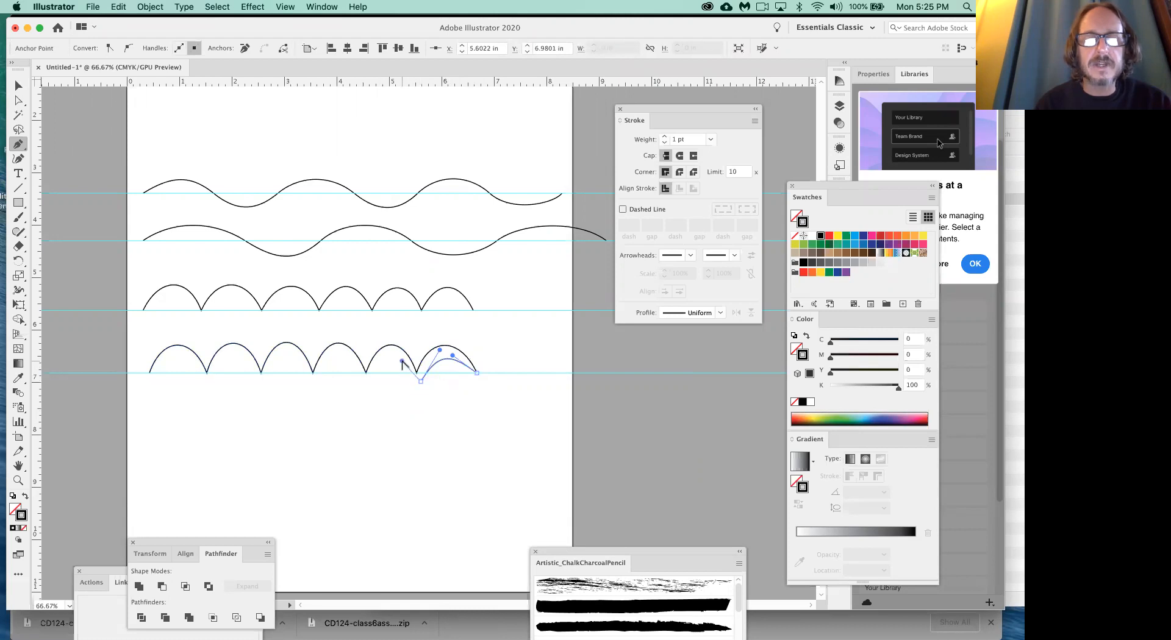
pyautogui.click(367, 386)
pyautogui.moveTo(363, 395); pyautogui.dragTo(295, 438)
pyautogui.moveTo(315, 387); pyautogui.dragTo(253, 417)
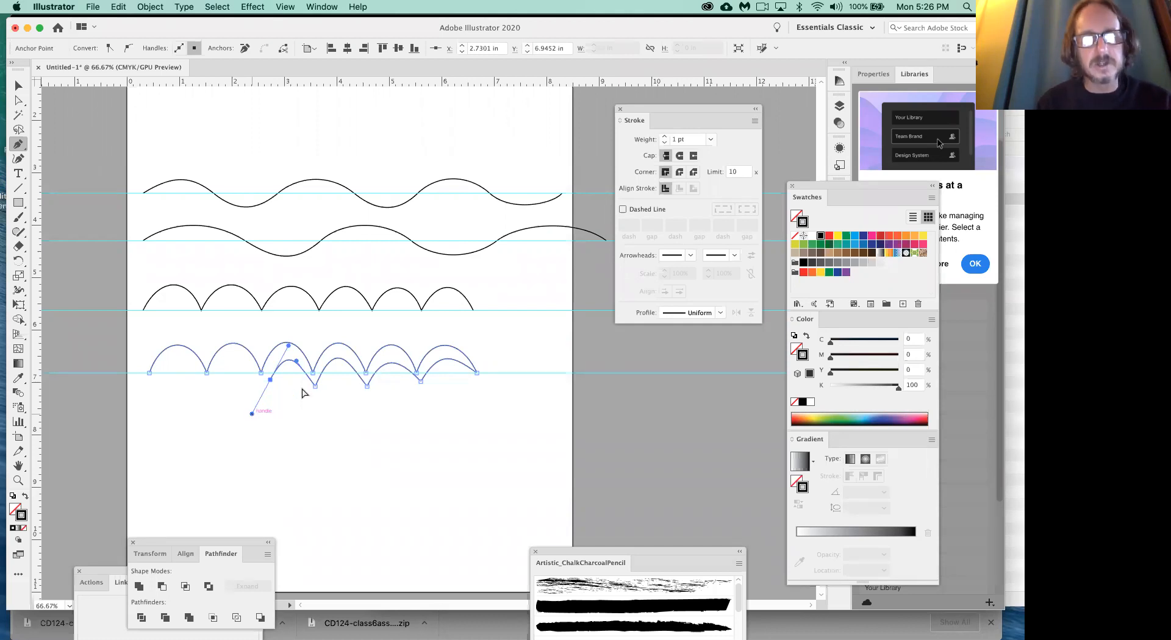
pyautogui.moveTo(316, 387); pyautogui.dragTo(404, 360)
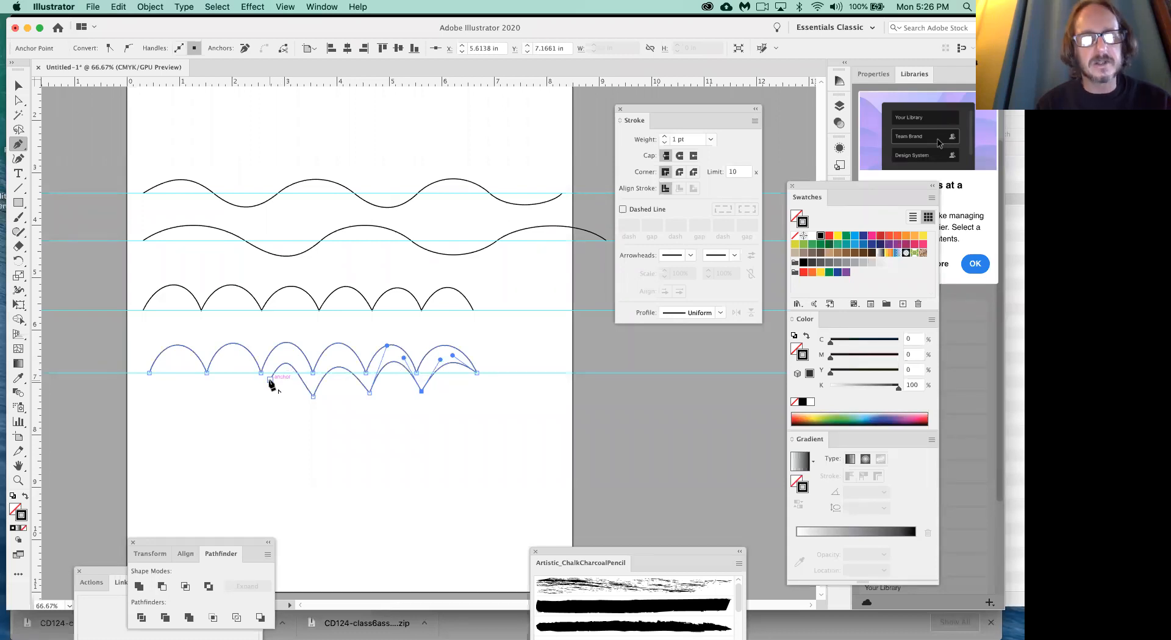
# - Draw a curved hook down to a point at about 2.46, 7.98 in and back up to about 2.5, 7.0 in
pyautogui.moveTo(270, 380); pyautogui.dragTo(223, 415)
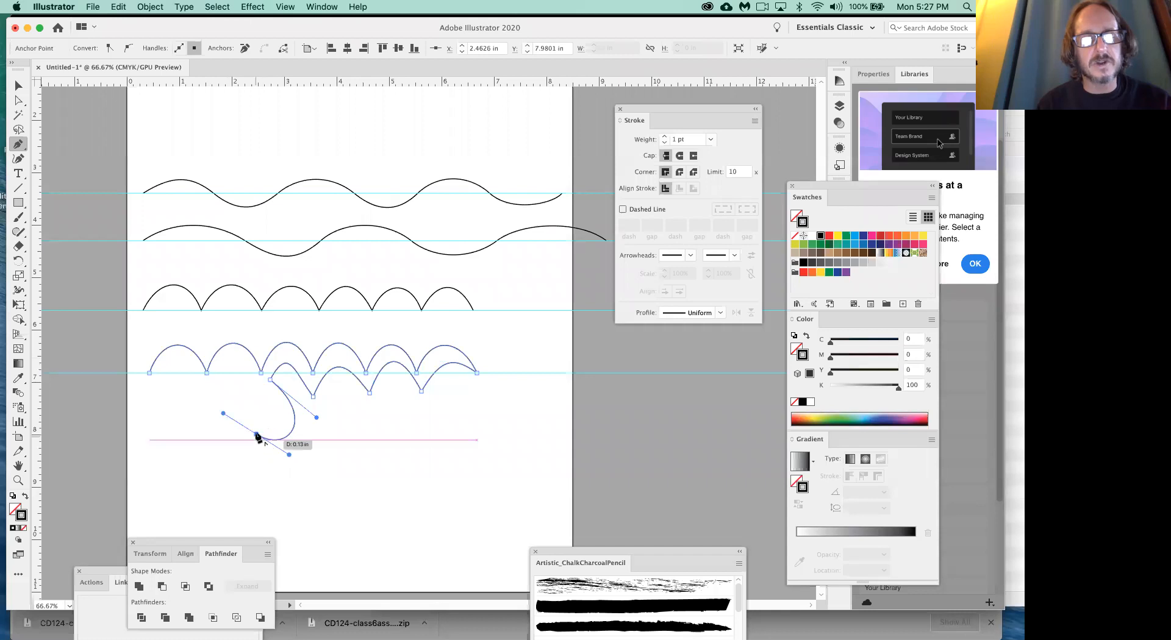
pyautogui.click(257, 434)
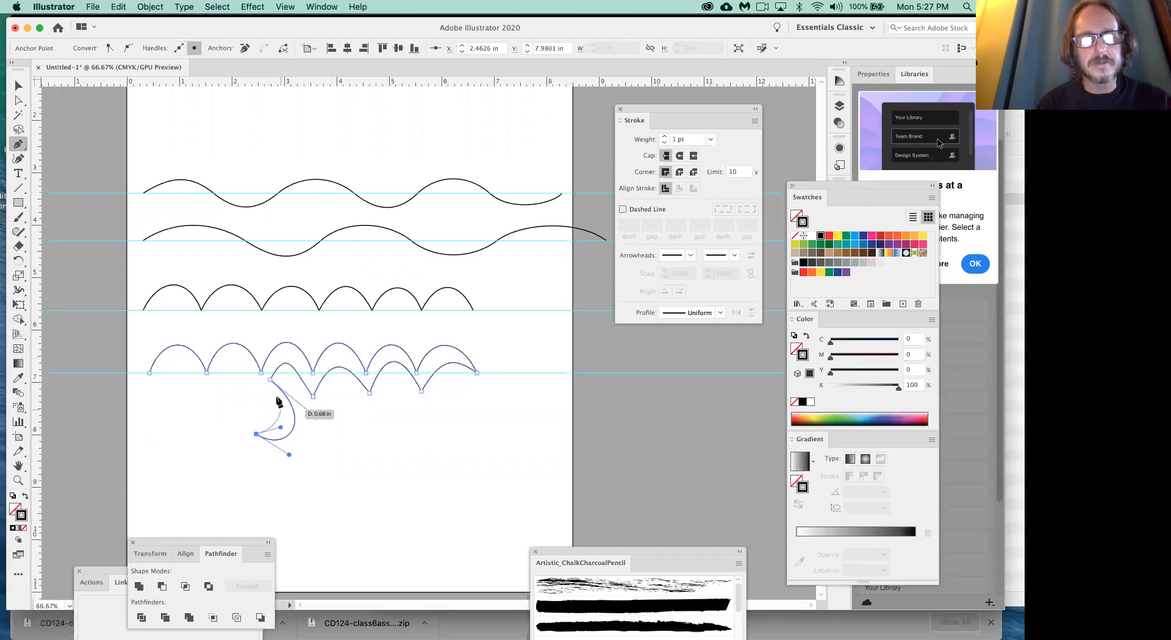
pyautogui.moveTo(269, 391); pyautogui.dragTo(256, 384)
pyautogui.click(250, 373)
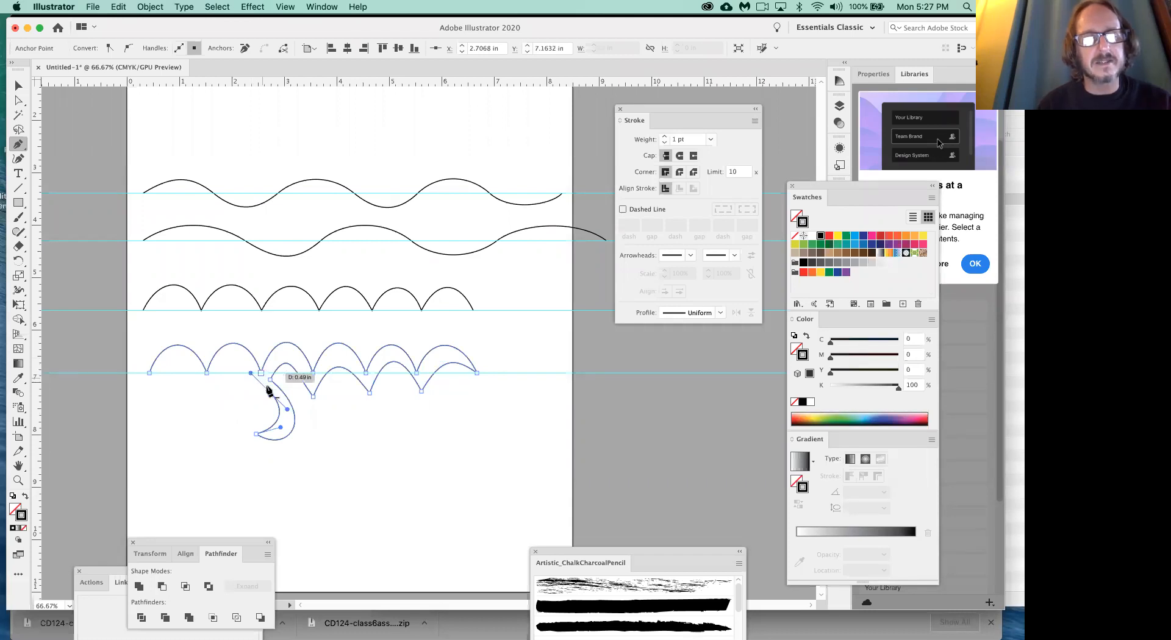
pyautogui.moveTo(269, 391); pyautogui.dragTo(258, 386)
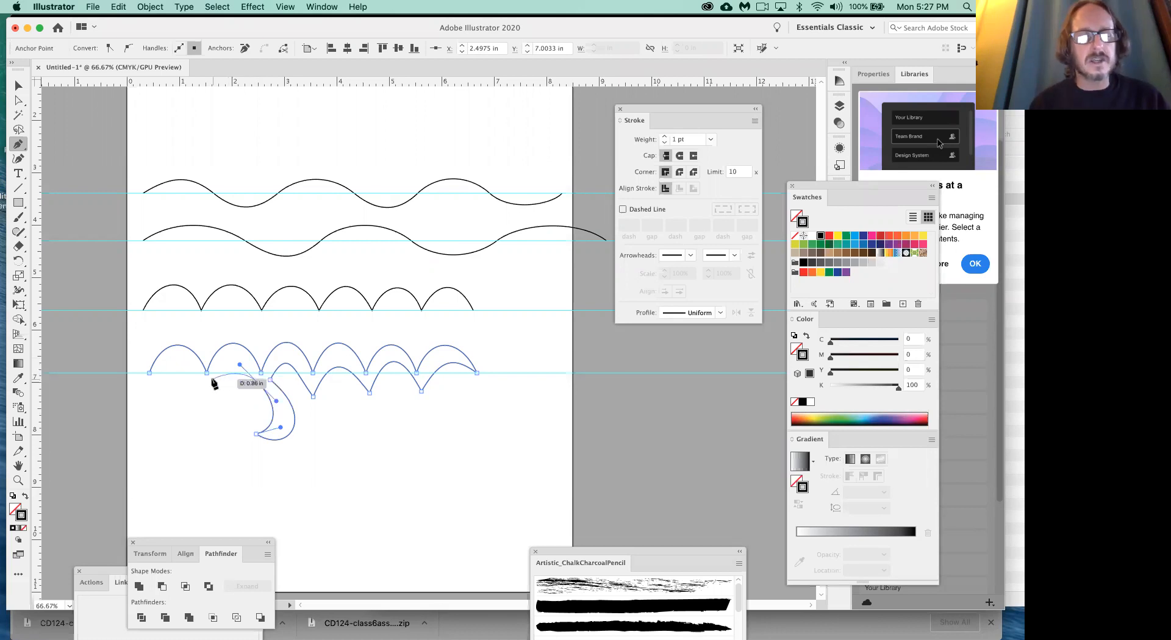
# - Add the last two lower arches with a cusp at about 1.5 in, close the outline at its starting anchor at about 0.43 in, and deselect it
pyautogui.moveTo(213, 382); pyautogui.dragTo(195, 411)
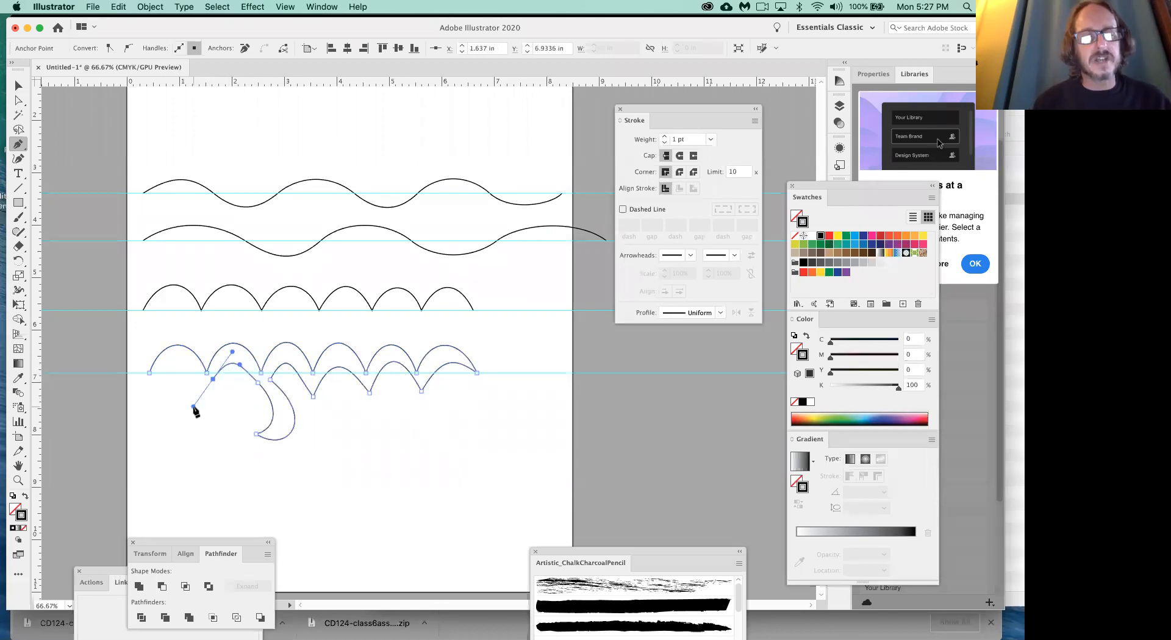
pyautogui.moveTo(213, 381); pyautogui.dragTo(129, 401)
pyautogui.keyDown('super'); pyautogui.click(194, 442); pyautogui.keyUp('super')
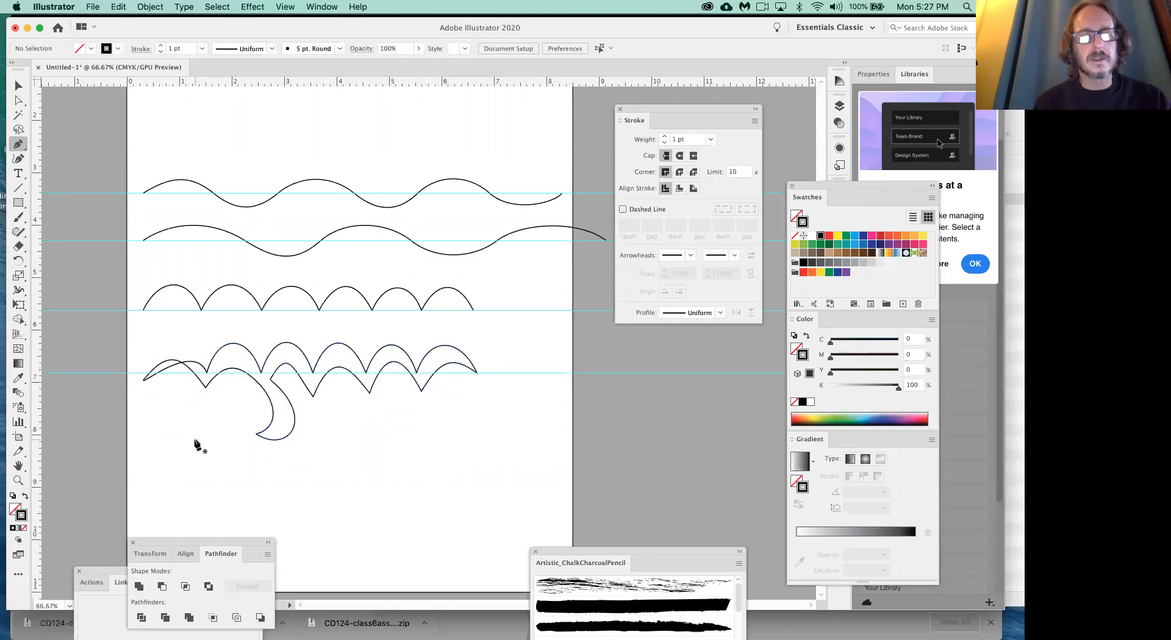
pyautogui.press('super+z')
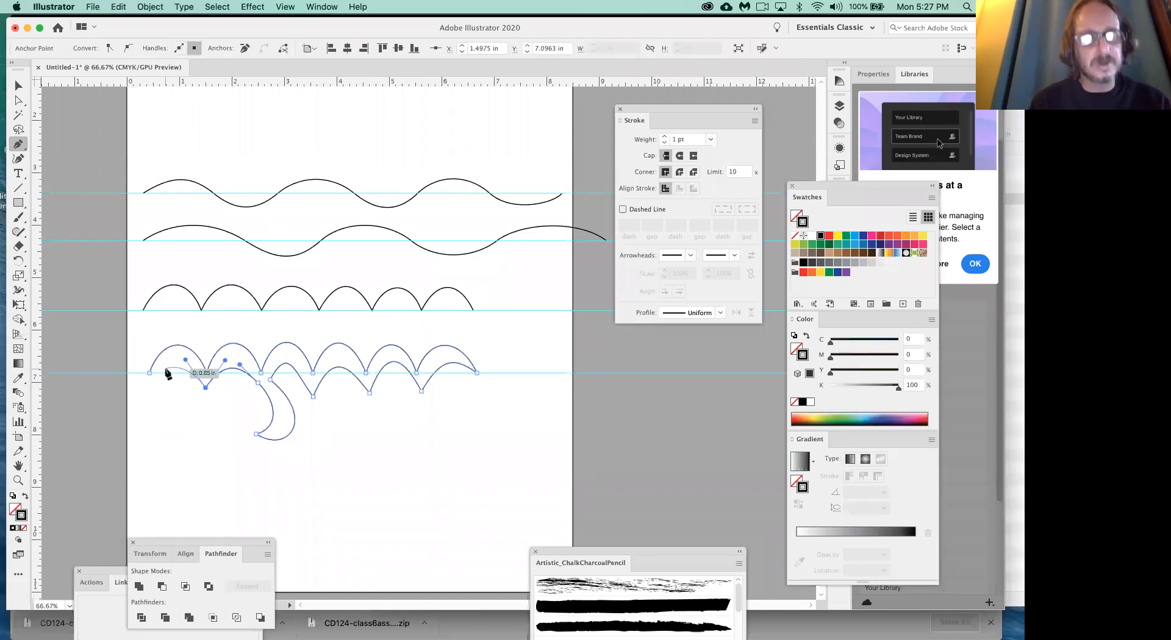
pyautogui.moveTo(151, 377); pyautogui.dragTo(115, 390)
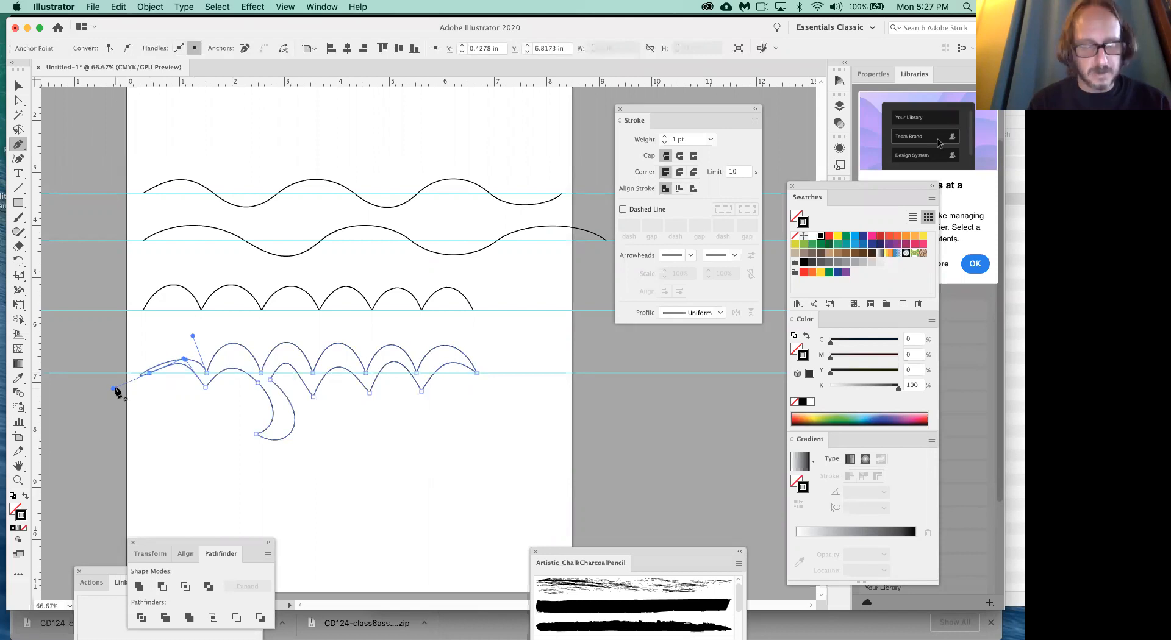
pyautogui.press('super+z')
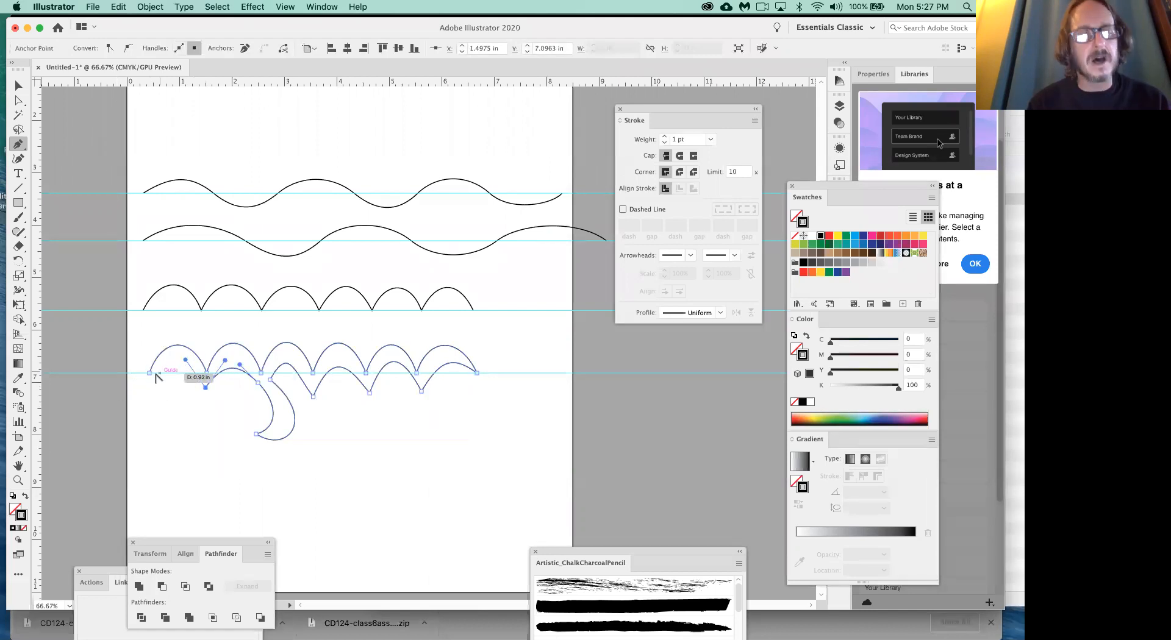
pyautogui.moveTo(150, 374); pyautogui.dragTo(123, 400)
pyautogui.keyDown('super'); pyautogui.click(196, 465); pyautogui.keyUp('super')
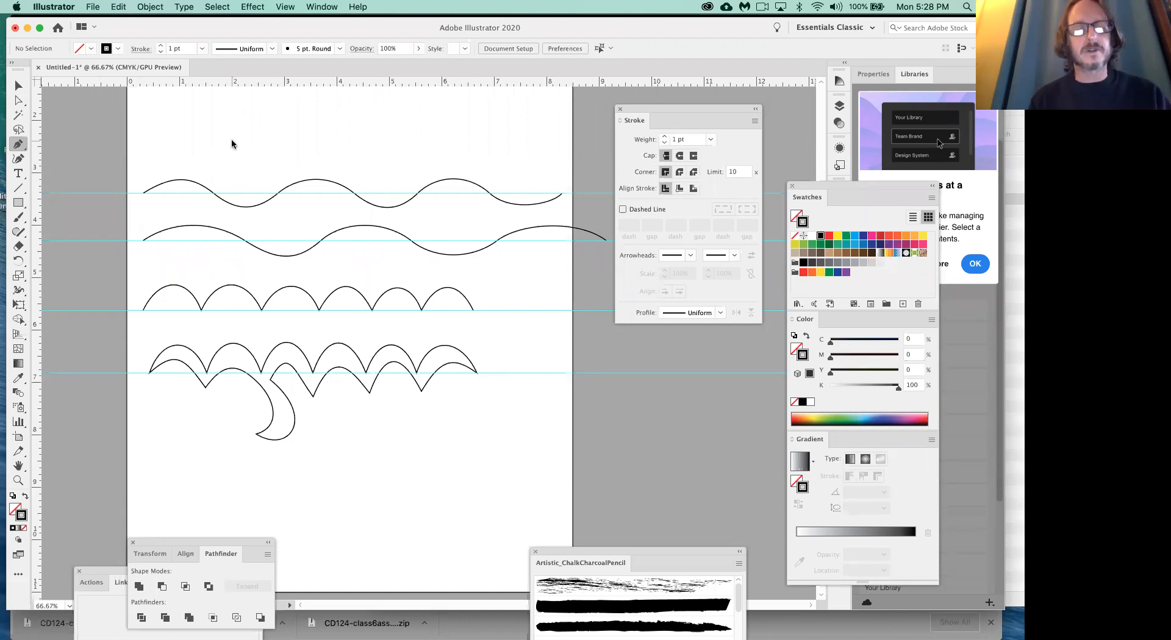
# - Create a new 8.5 x 11 in portrait Letter document in CMYK Color
pyautogui.press('super+n')
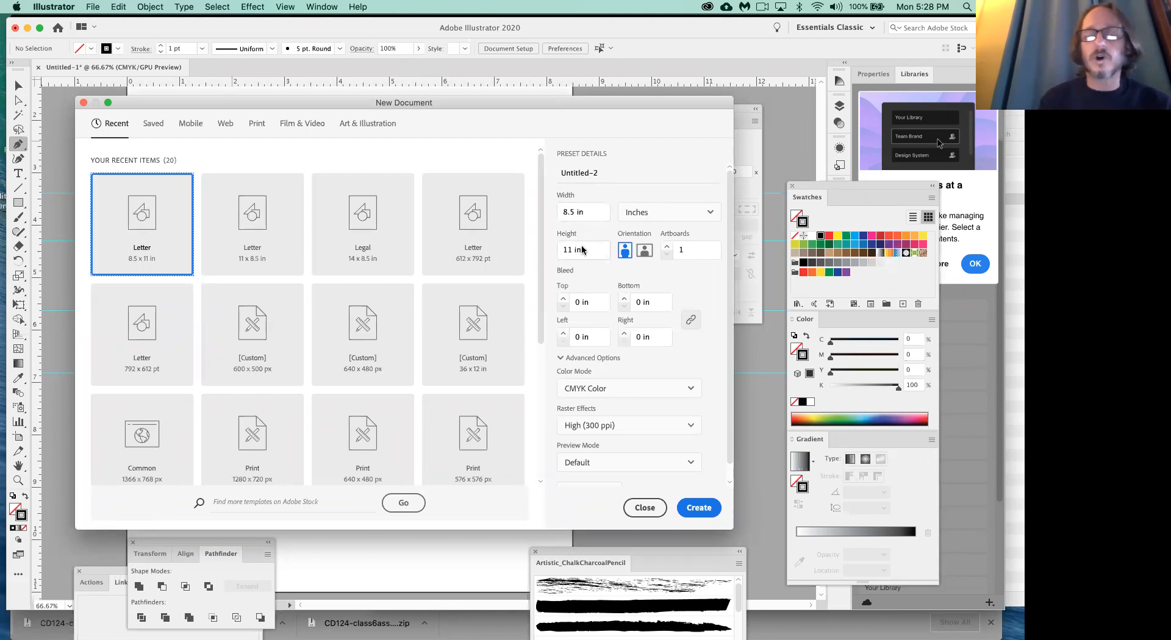
pyautogui.click(700, 506)
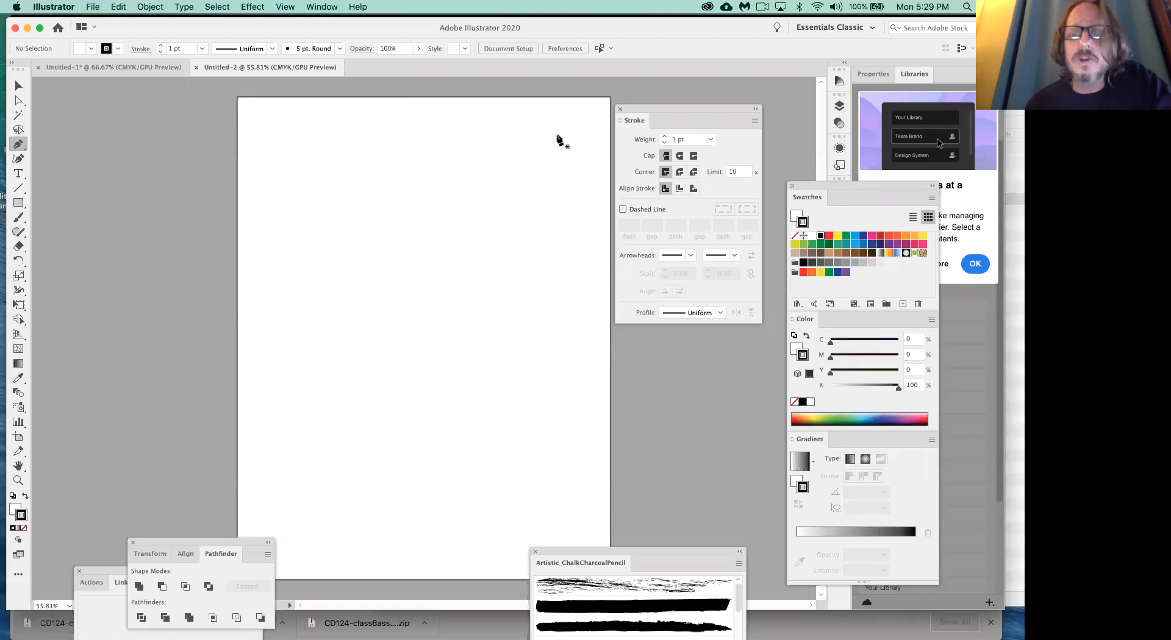
# - Close the Stroke panel, shift the Swatches, Color and Gradient group aside, and show the Layers panel
pyautogui.click(621, 109)
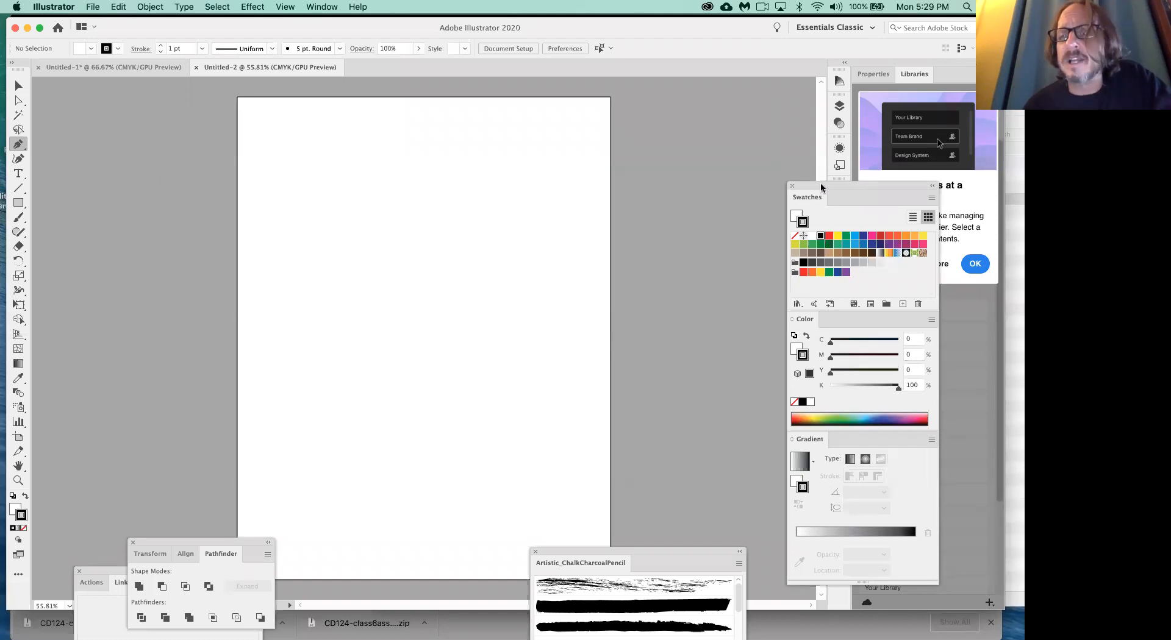
pyautogui.moveTo(819, 183); pyautogui.dragTo(840, 196)
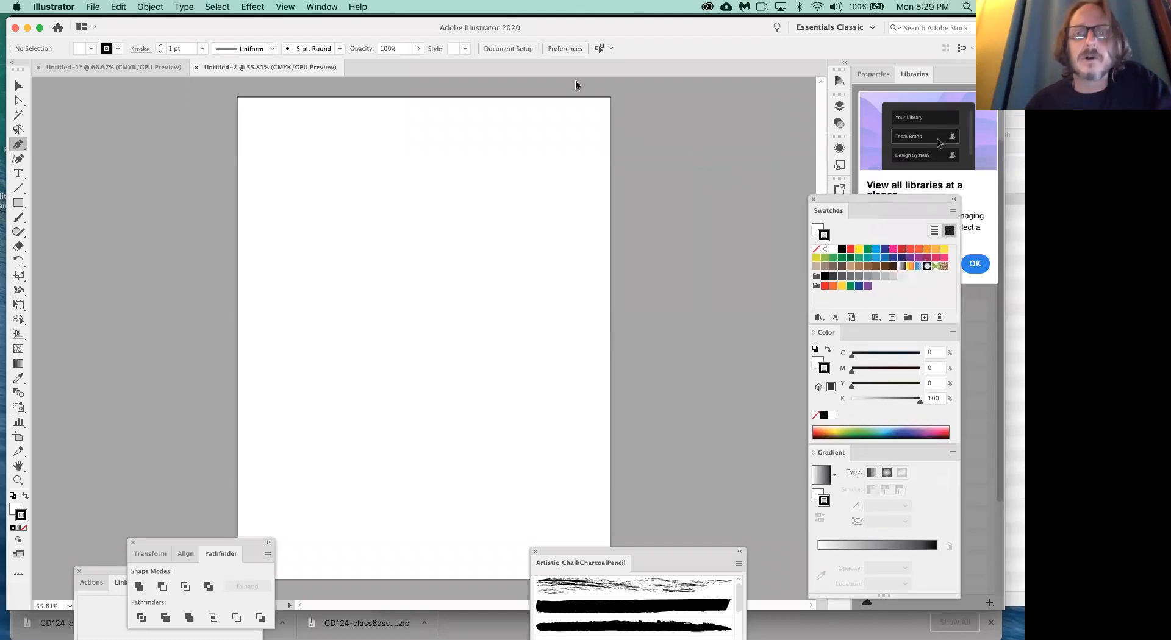
pyautogui.click(332, 8)
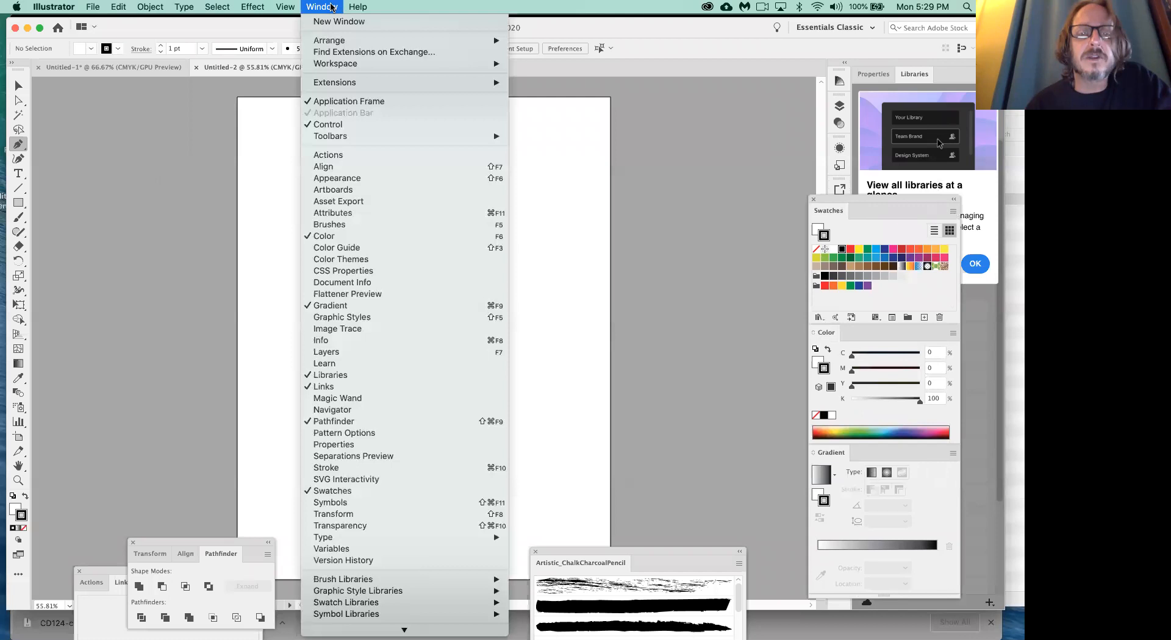
pyautogui.click(338, 354)
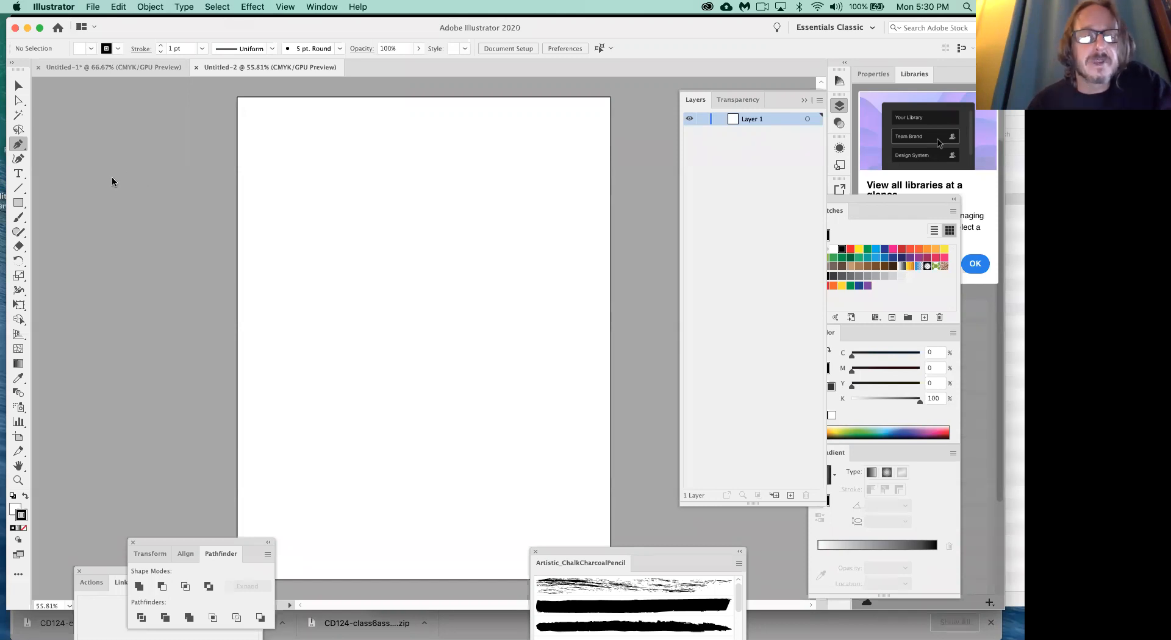
# - In the Place dialog, list the Desktop files newest first and expand the CD124-class6assets (3) folder
pyautogui.click(93, 6)
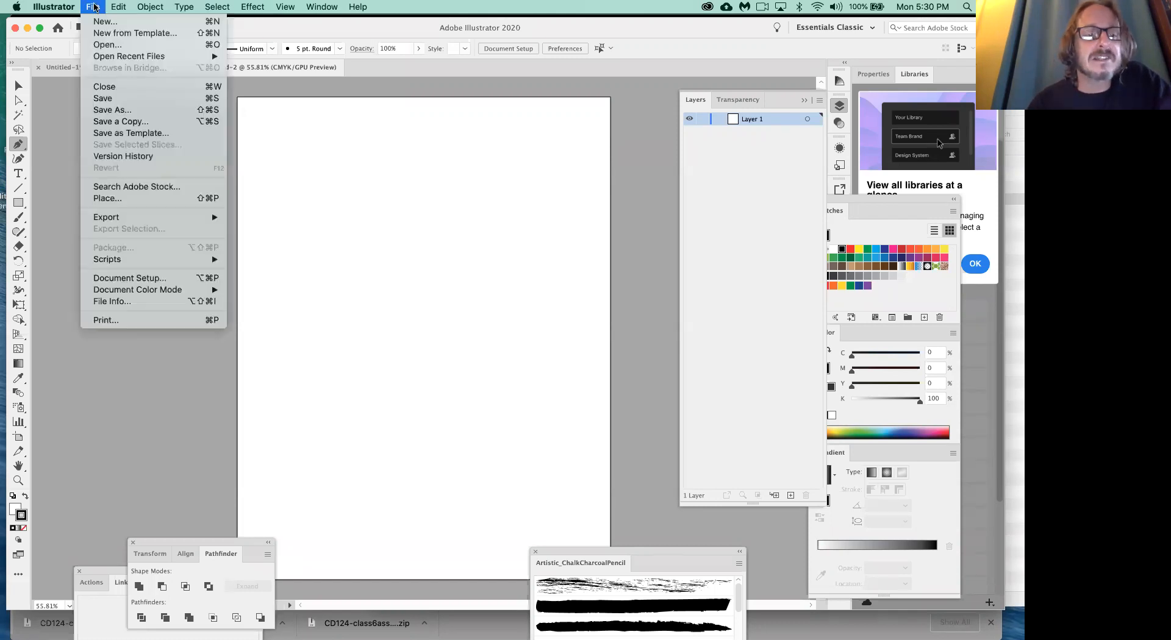
pyautogui.click(114, 199)
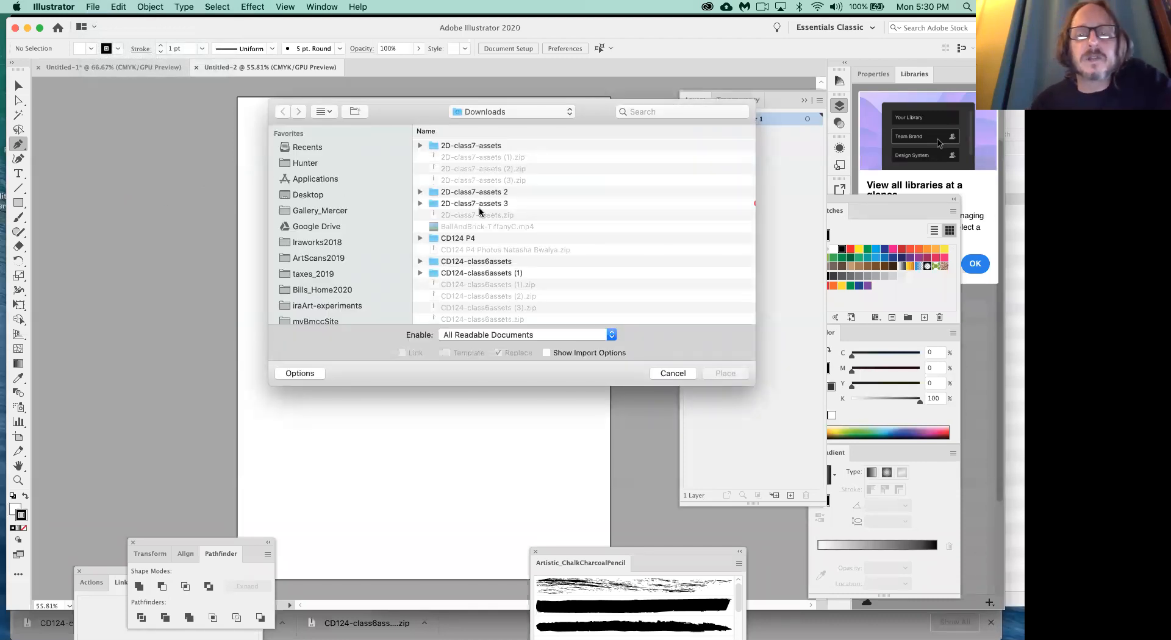
pyautogui.click(307, 195)
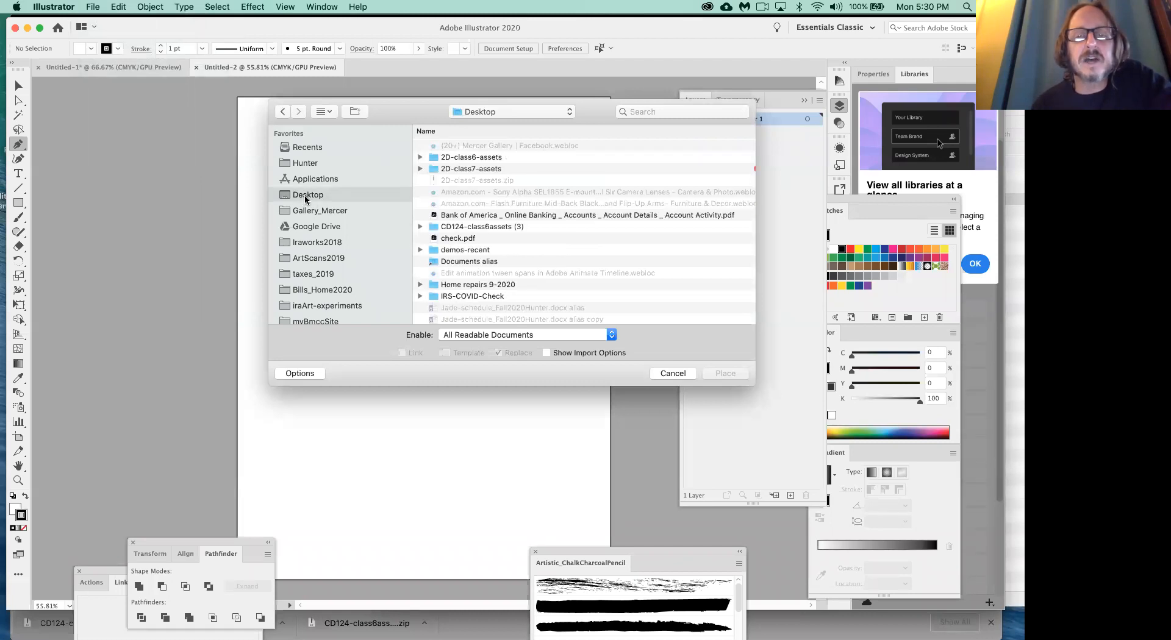
pyautogui.hscroll(2, 449, 186)
pyautogui.hscroll(5, 448, 186)
pyautogui.hscroll(10, 675, 190)
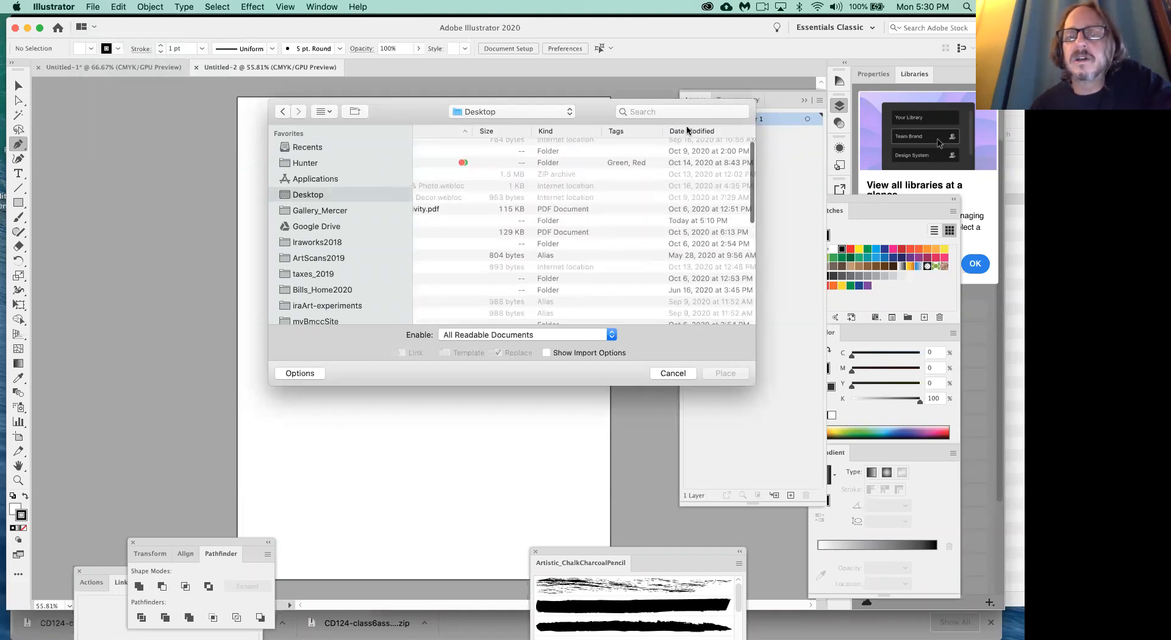
pyautogui.hscroll(-15, 565, 228)
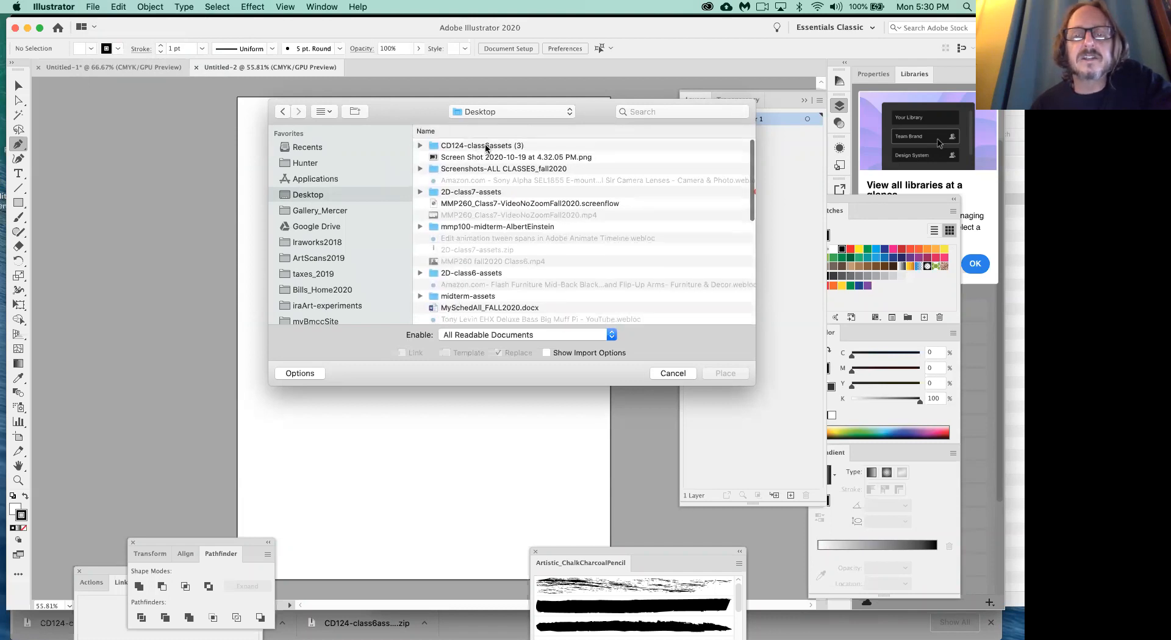
pyautogui.click(419, 147)
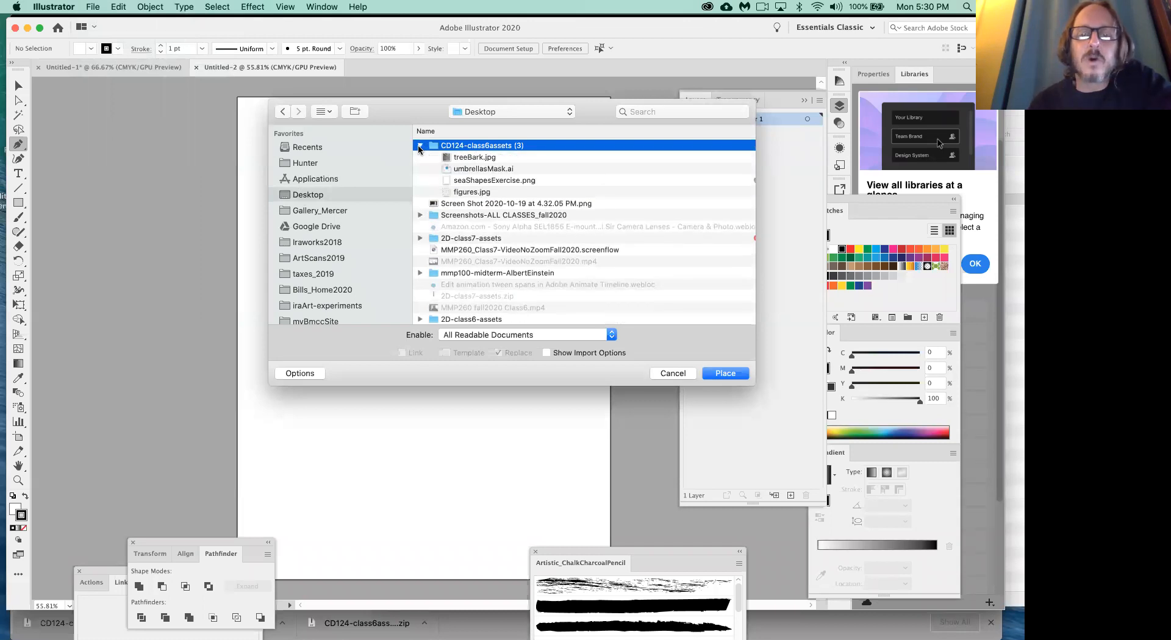
# - Place figures.jpg at full size as an unlinked image from the artboard's upper-left corner and move it to the middle of the page
pyautogui.click(474, 194)
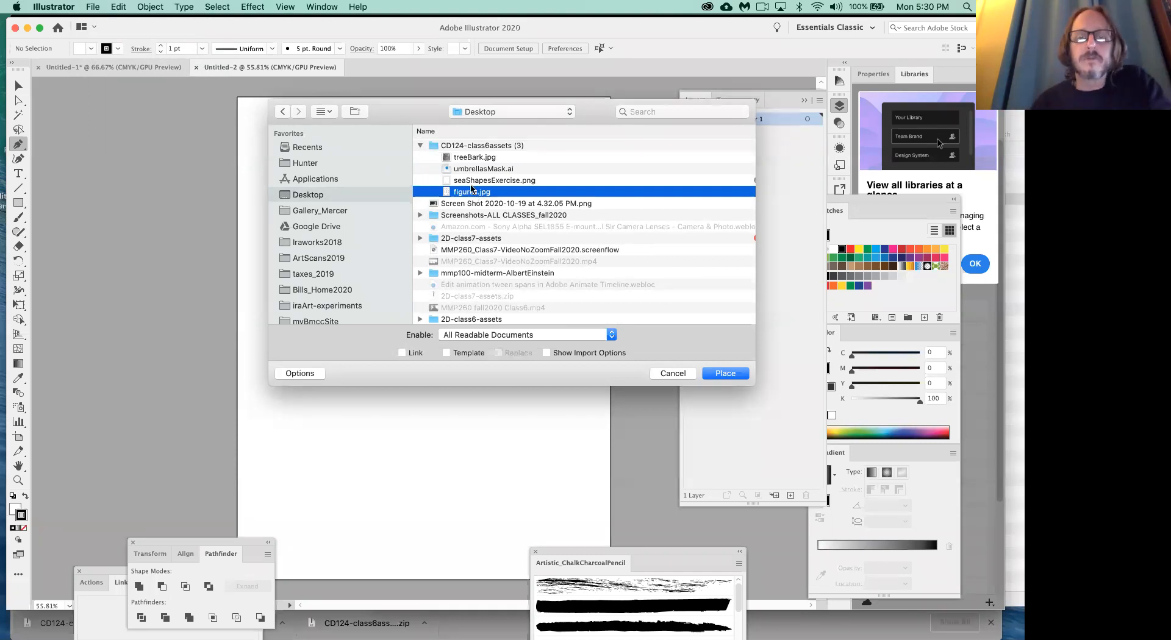
pyautogui.click(466, 149)
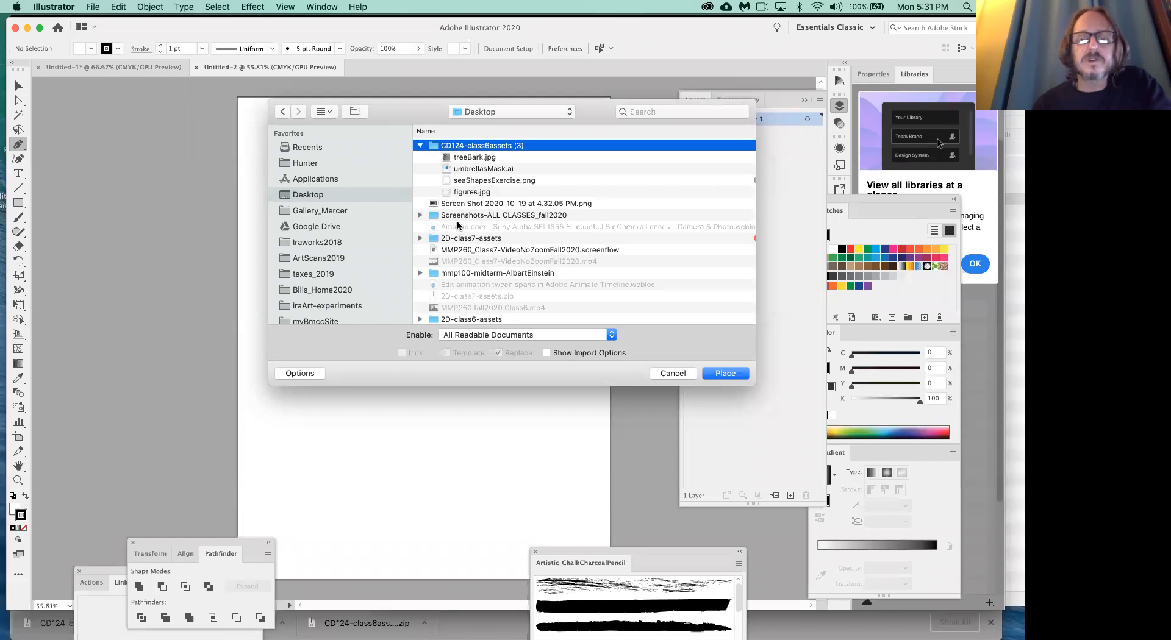
pyautogui.click(467, 193)
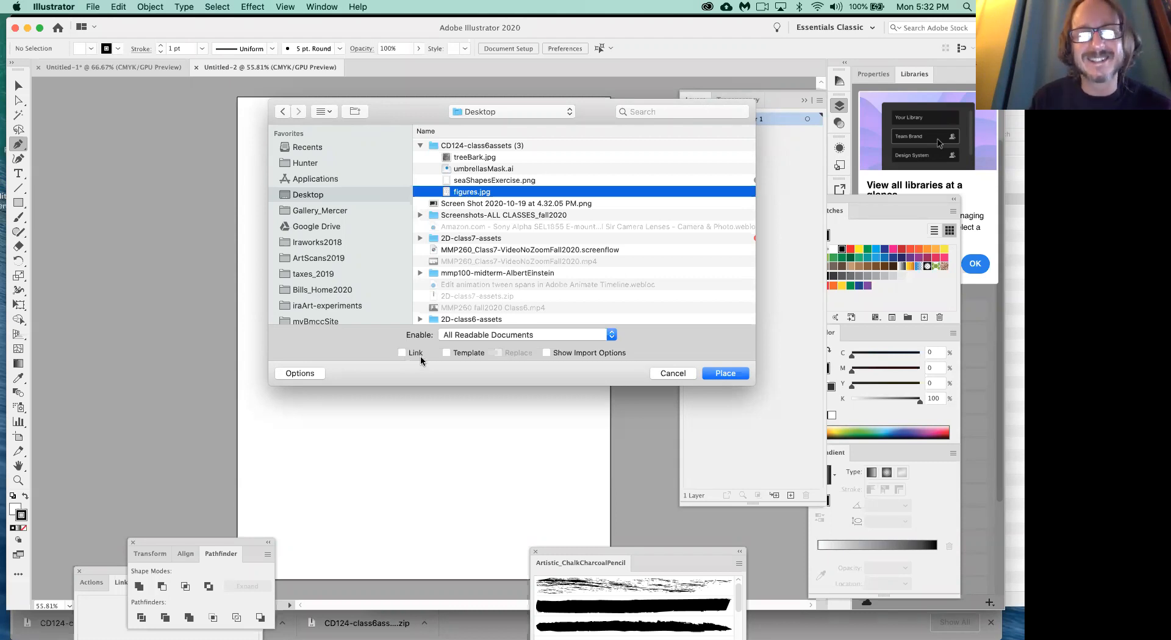
pyautogui.click(727, 373)
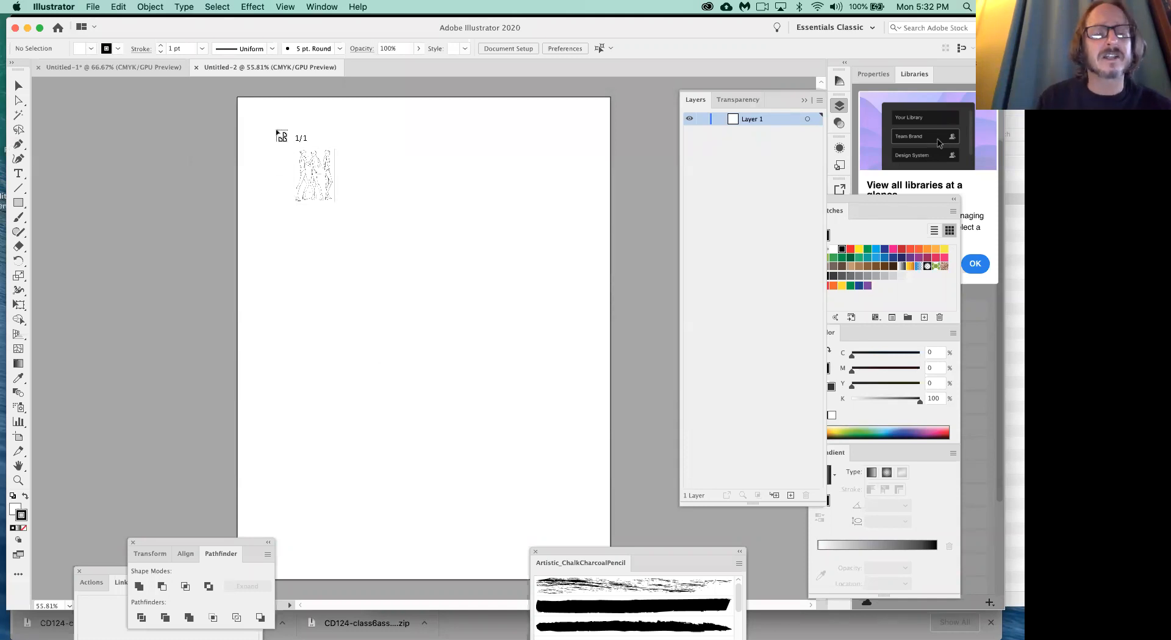
pyautogui.click(238, 97)
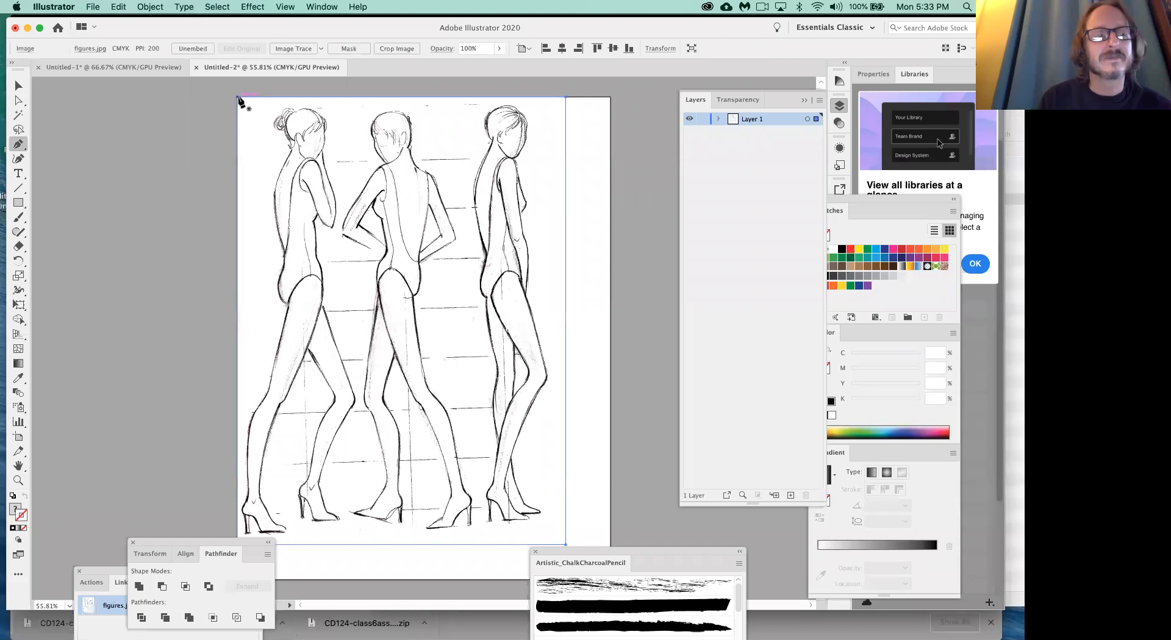
pyautogui.click(20, 86)
pyautogui.moveTo(294, 286); pyautogui.dragTo(319, 308)
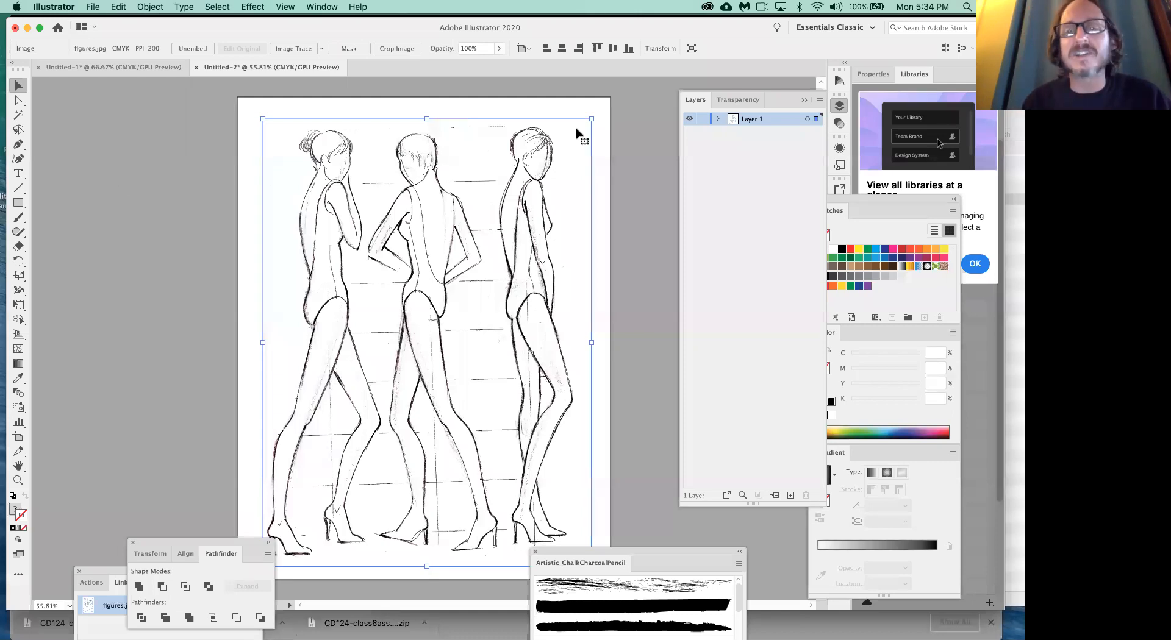
# - Lock the figure image's layer under the name sketch and add a new layer above it
pyautogui.click(703, 121)
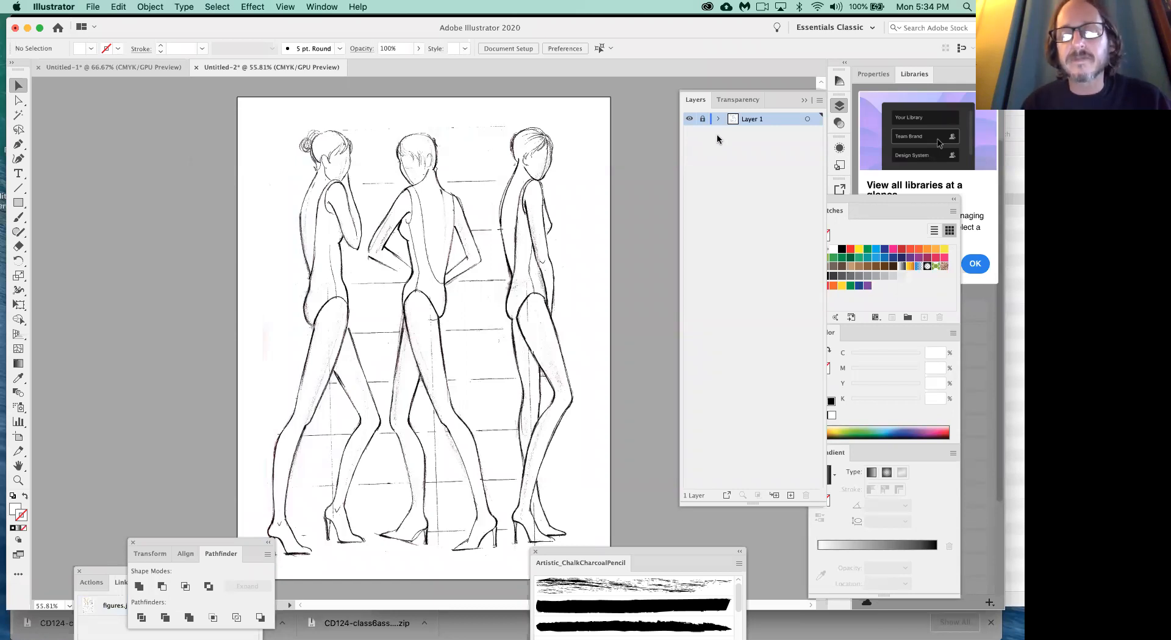
pyautogui.doubleClick(751, 119)
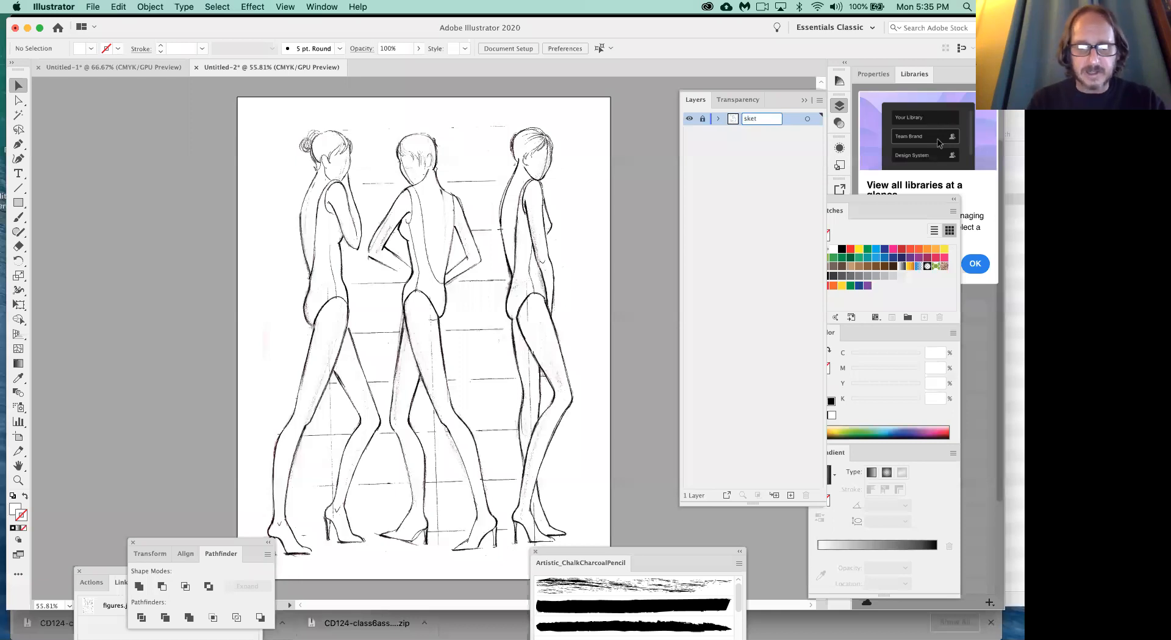
pyautogui.write('sketch')
pyautogui.press('Return')
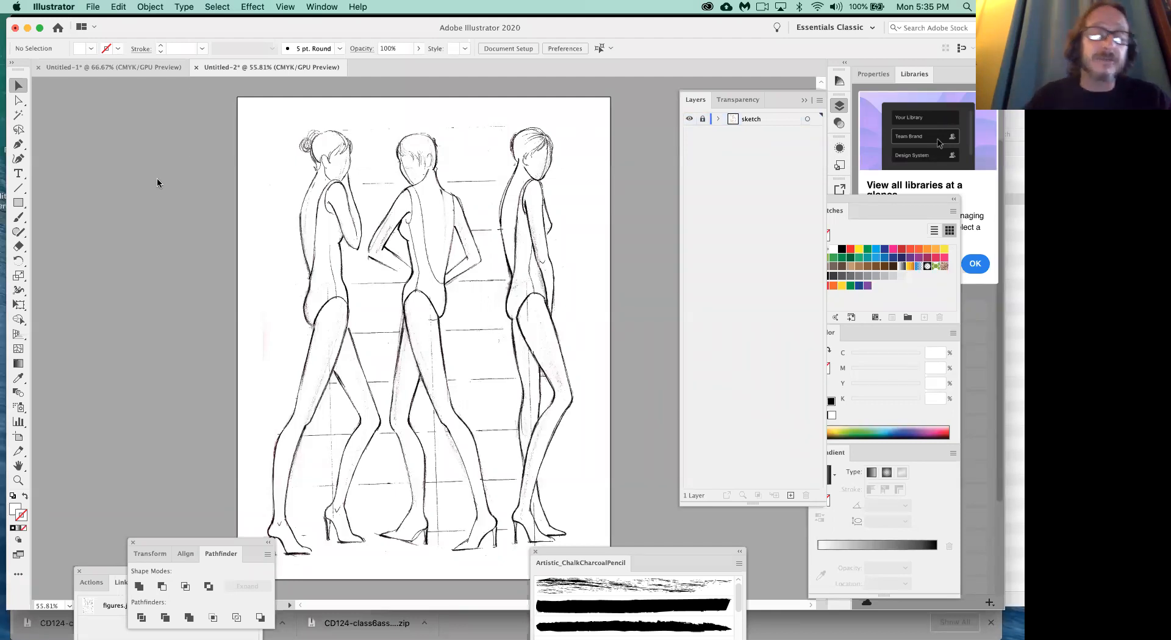
pyautogui.click(792, 497)
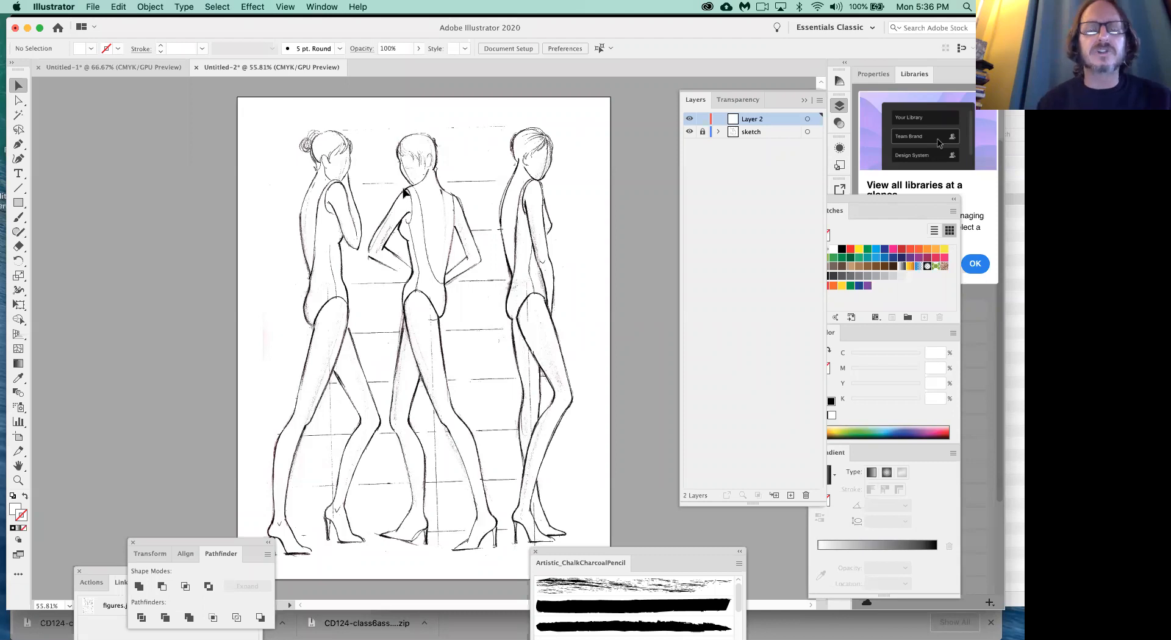
# - Show the Navigator panel beside the Layers panel and frame the middle figure's neck, back and arms at 200%
pyautogui.press('super+equal')
pyautogui.press('super+equal')
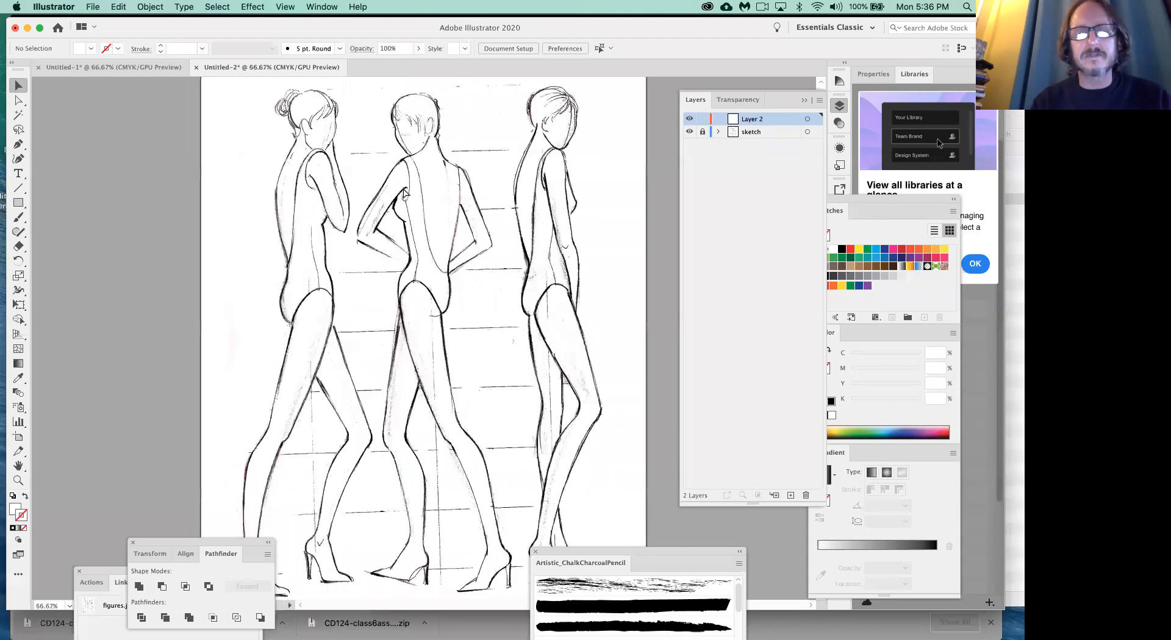
pyautogui.scroll(5, 423, 283)
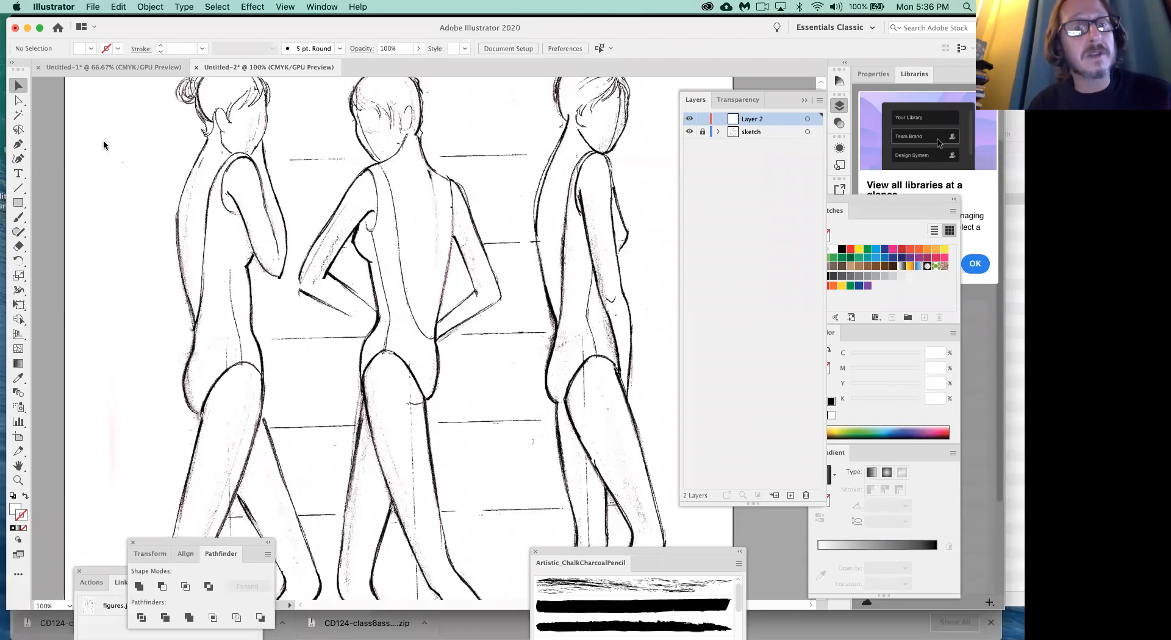
pyautogui.click(322, 7)
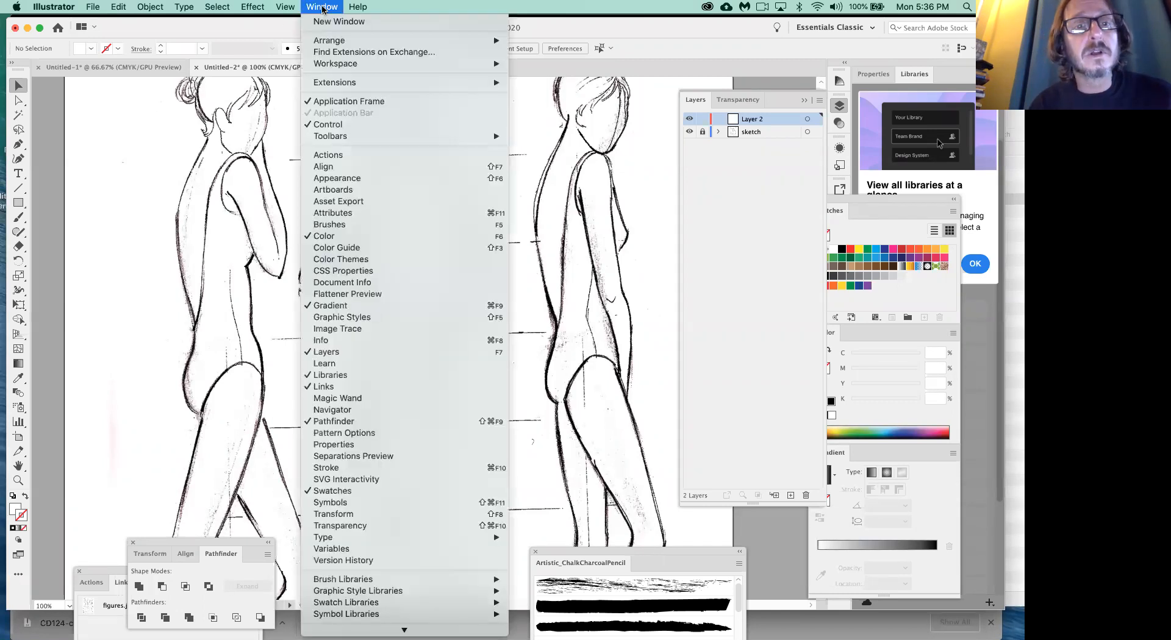
pyautogui.click(350, 410)
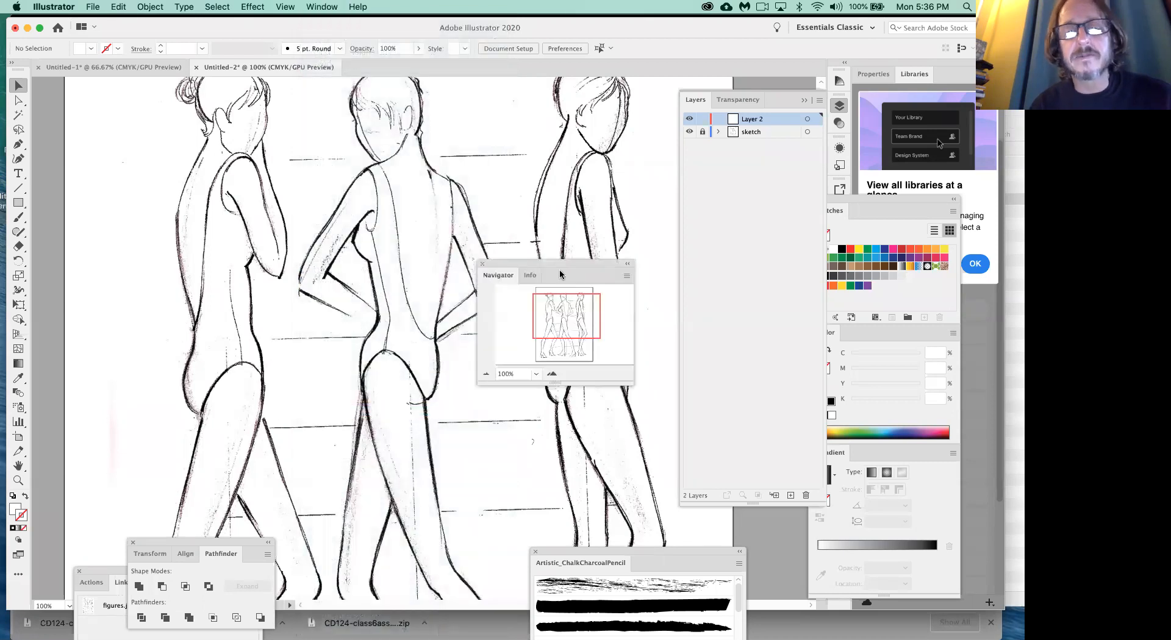
pyautogui.moveTo(553, 262); pyautogui.dragTo(581, 120)
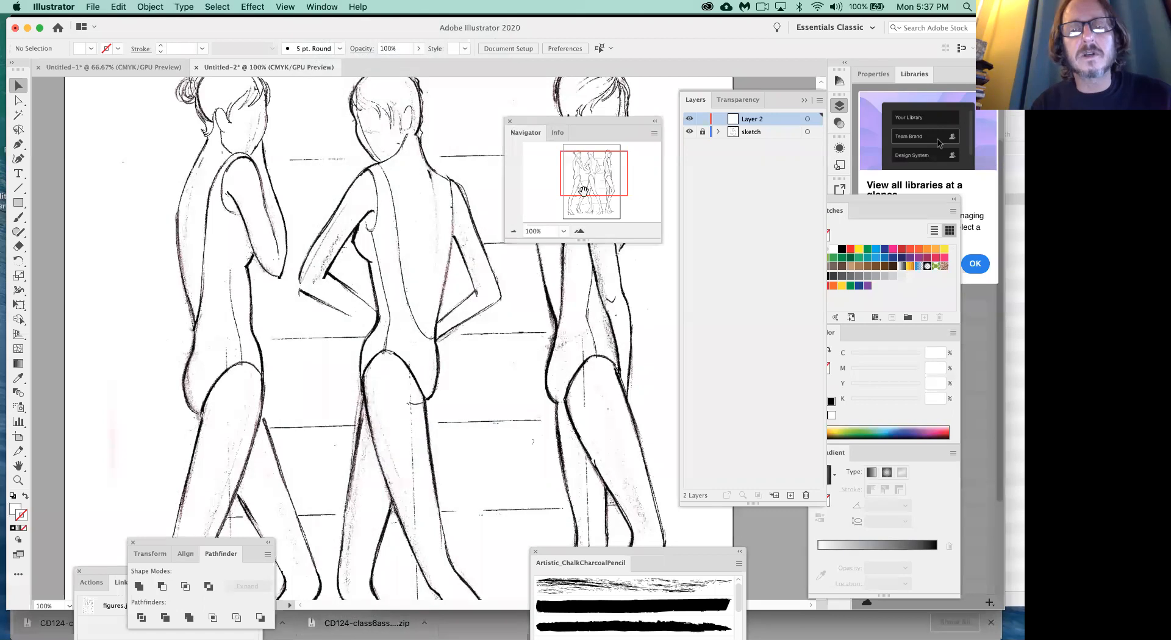
pyautogui.click(579, 231)
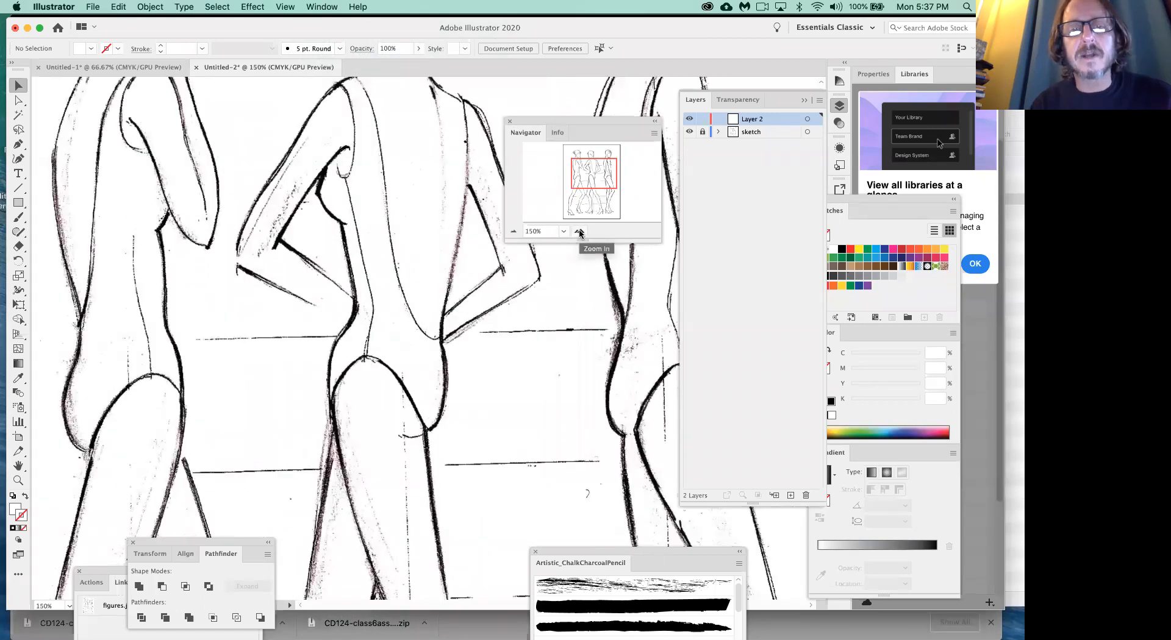
pyautogui.moveTo(603, 178); pyautogui.dragTo(596, 168)
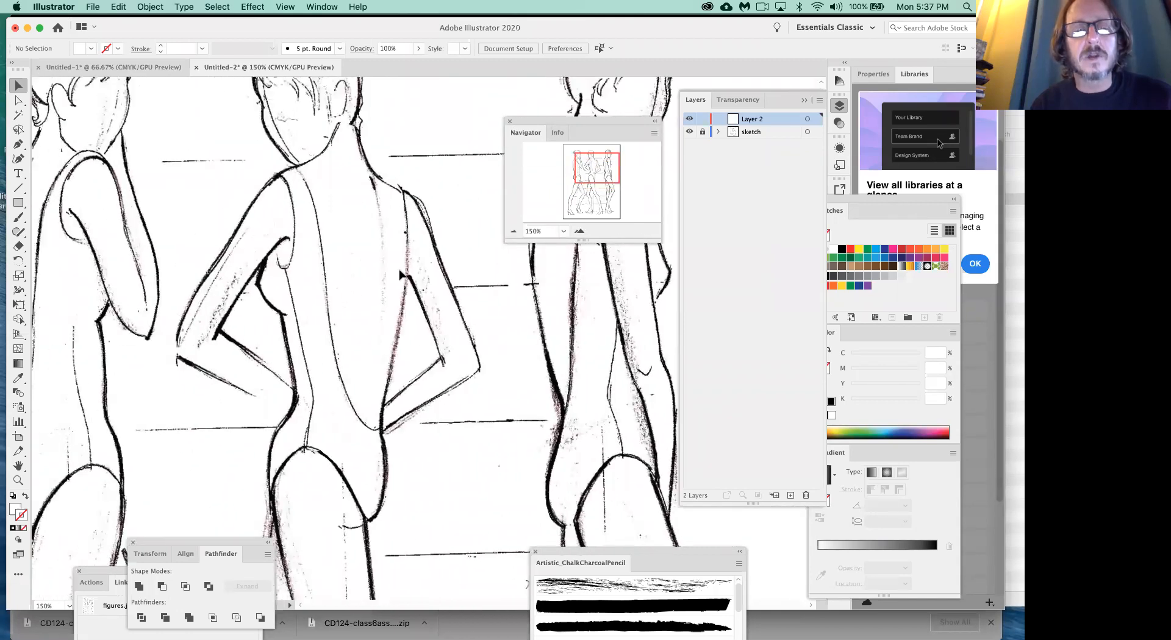
pyautogui.click(576, 231)
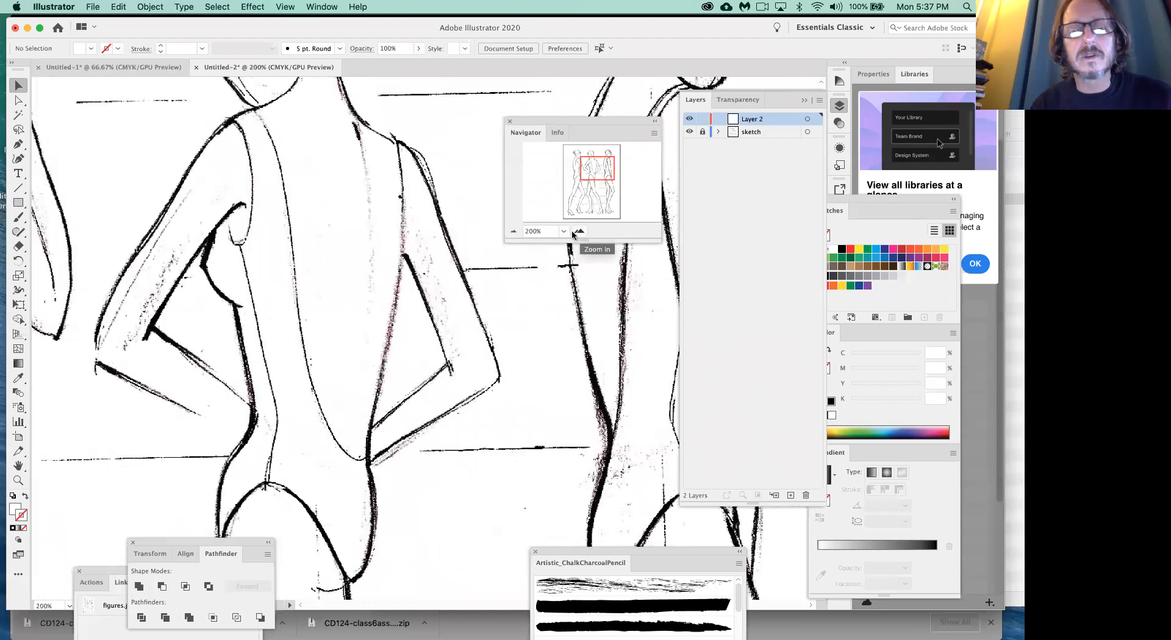
pyautogui.moveTo(597, 170); pyautogui.dragTo(596, 162)
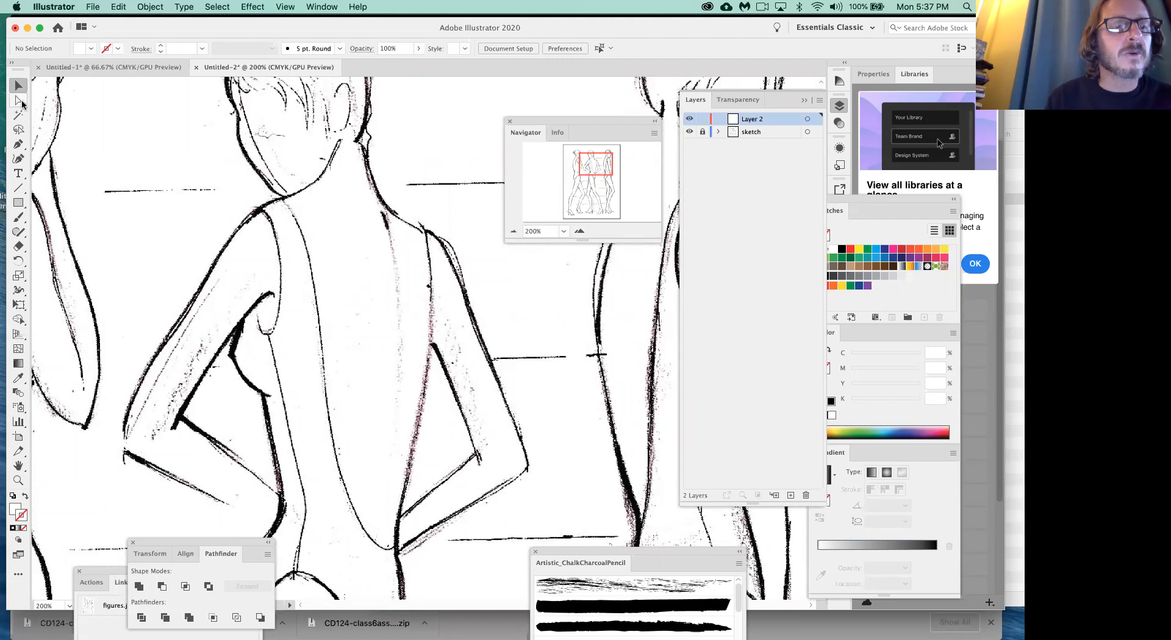
# - Set up the Pen tool with a black stroke and the fill set to None
pyautogui.click(19, 146)
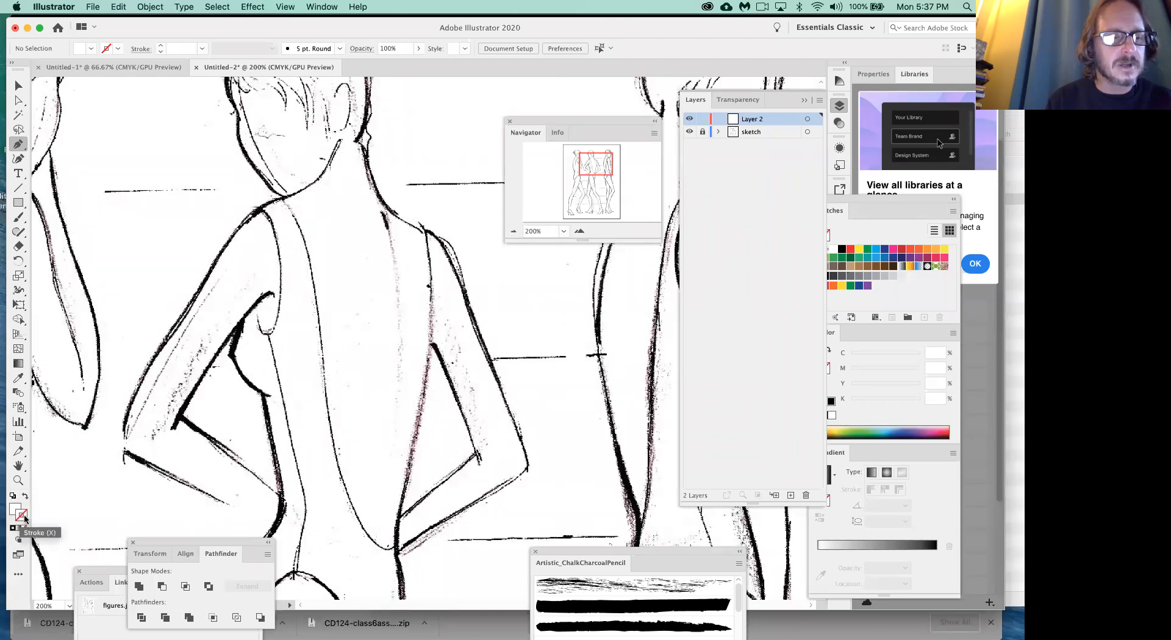
pyautogui.click(843, 249)
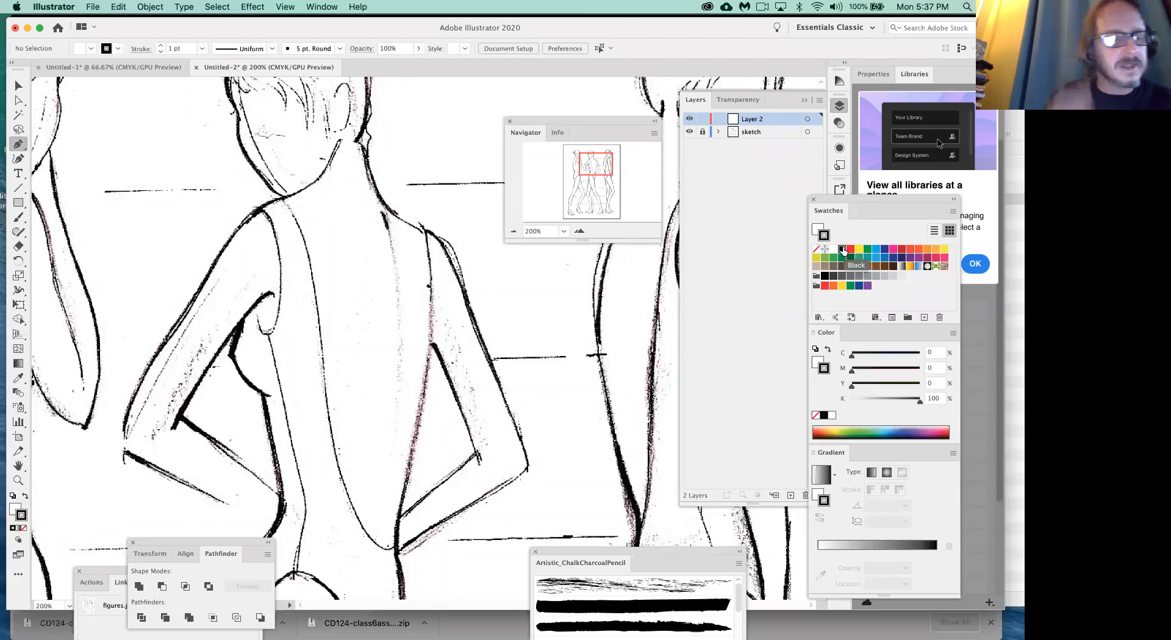
pyautogui.click(14, 508)
pyautogui.click(23, 529)
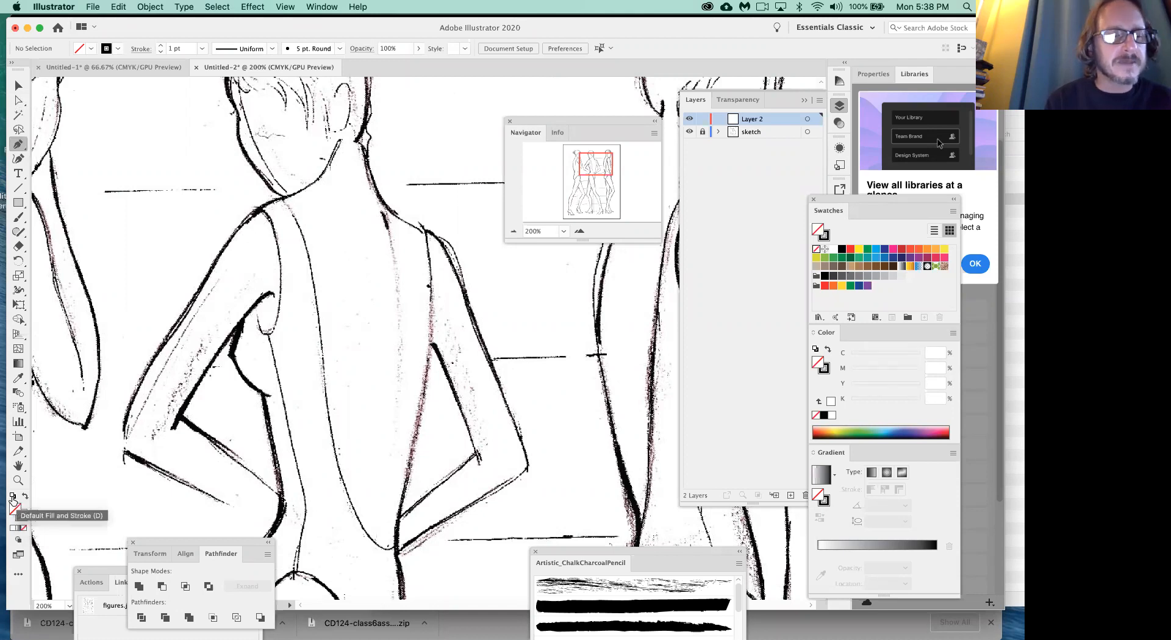
pyautogui.click(13, 495)
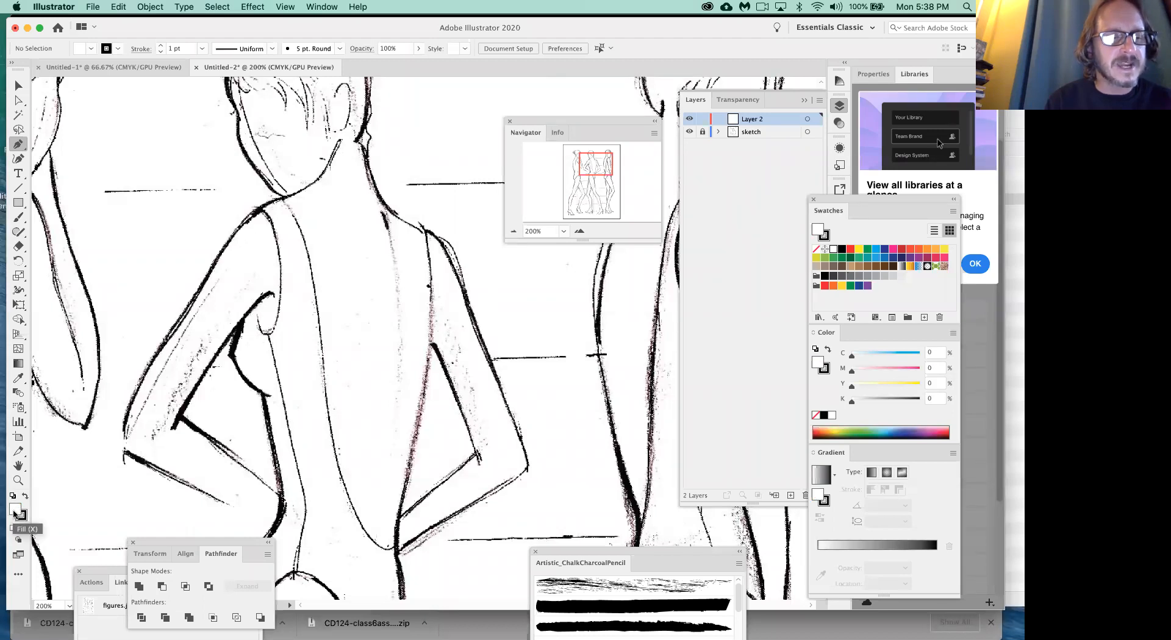
pyautogui.click(24, 529)
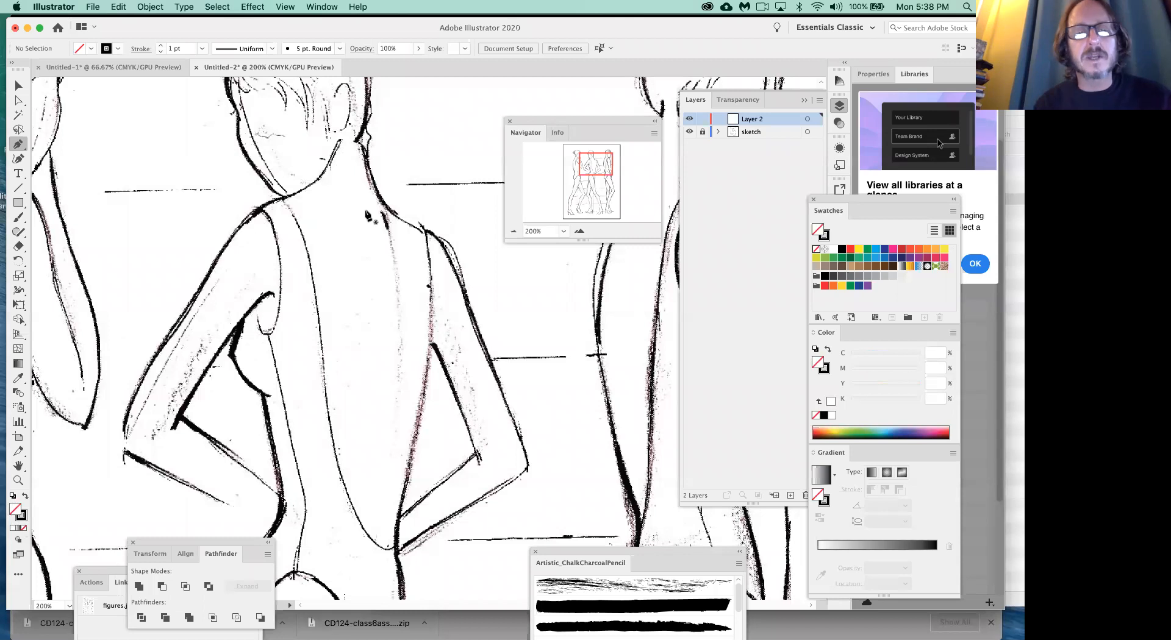
pyautogui.moveTo(358, 142); pyautogui.dragTo(368, 160)
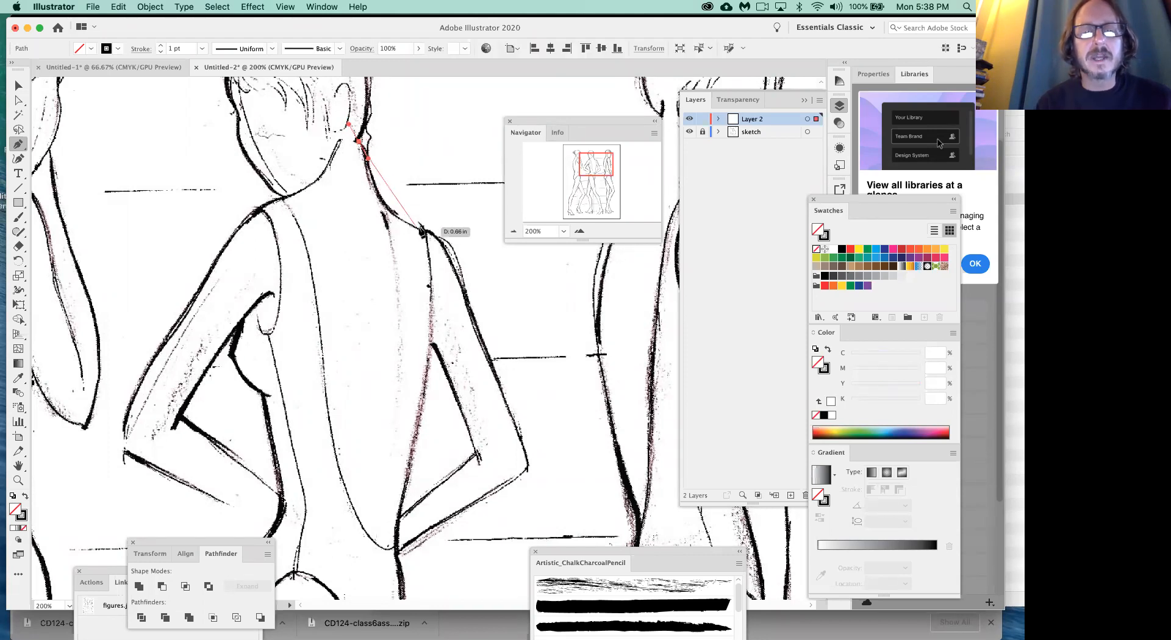
pyautogui.moveTo(425, 232); pyautogui.dragTo(482, 255)
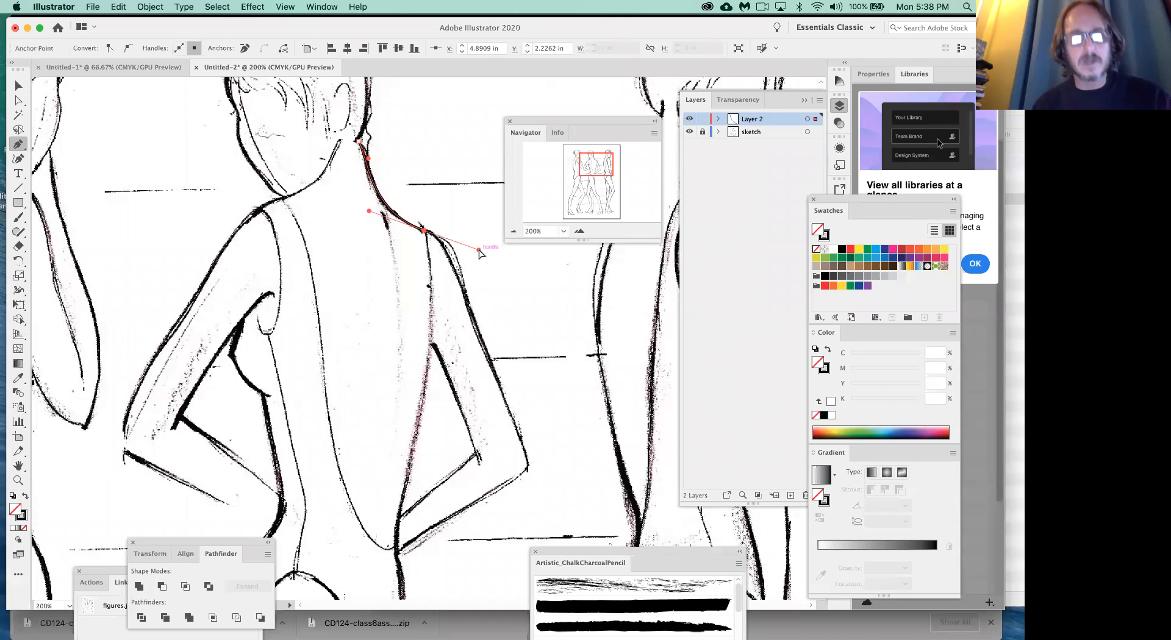
pyautogui.press('super+z')
pyautogui.press('super+z')
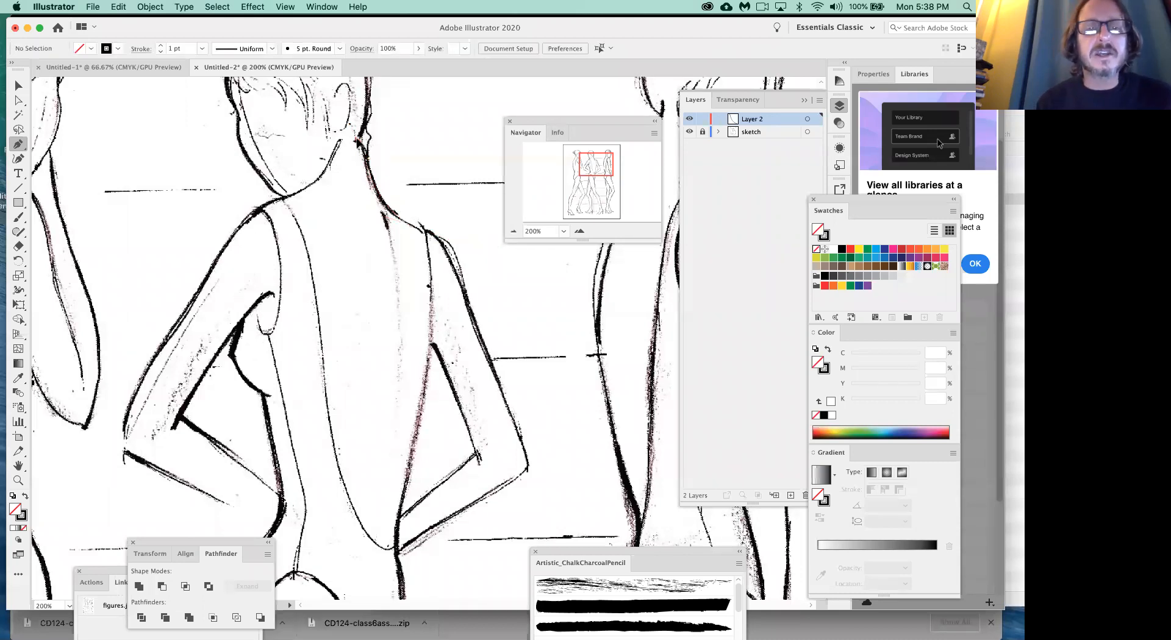
# - Trace the middle figure's neckline with the Pen tool from below the ear to the right shoulder, giving the shoulder anchor a downward corner handle
pyautogui.moveTo(366, 154); pyautogui.dragTo(369, 163)
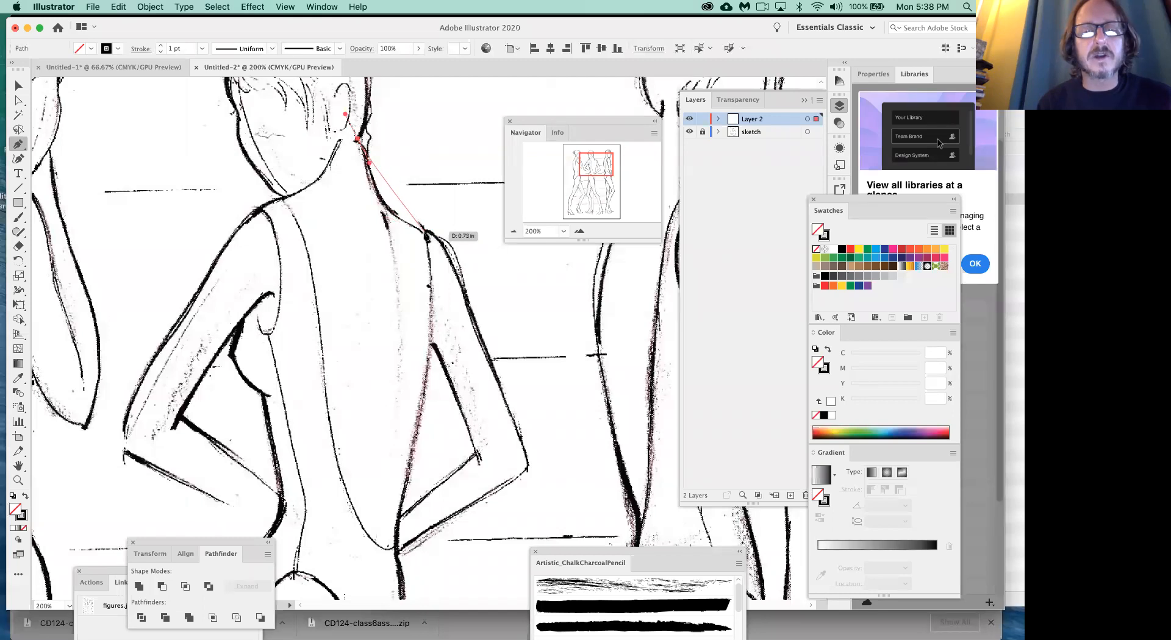
pyautogui.moveTo(417, 230); pyautogui.dragTo(477, 255)
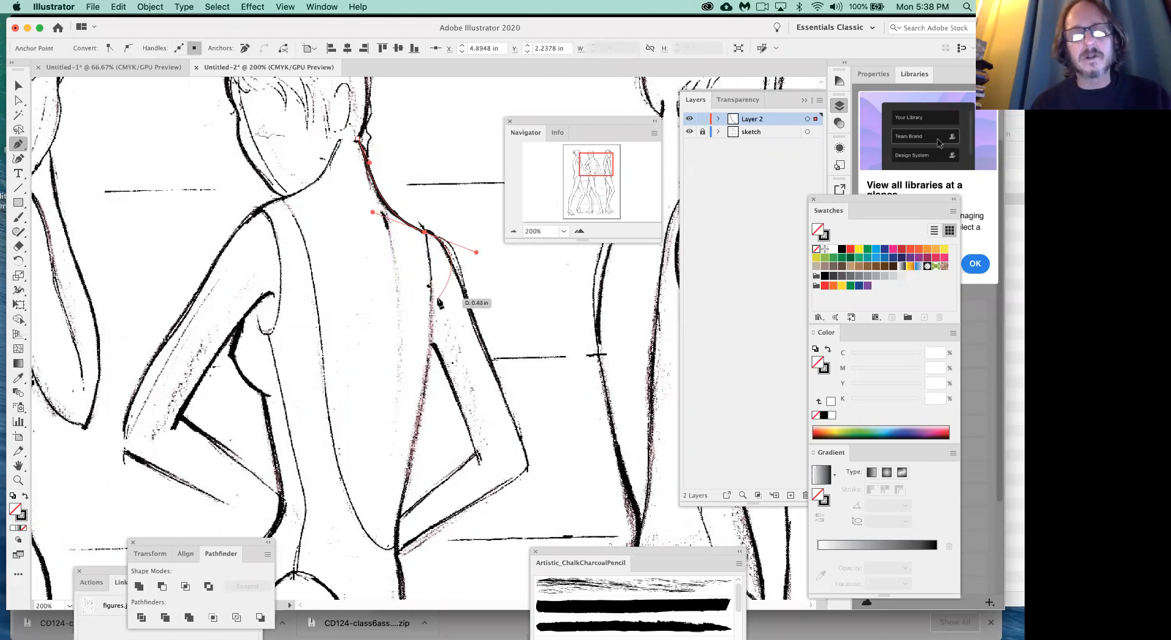
pyautogui.click(424, 233)
pyautogui.moveTo(425, 236); pyautogui.dragTo(428, 253)
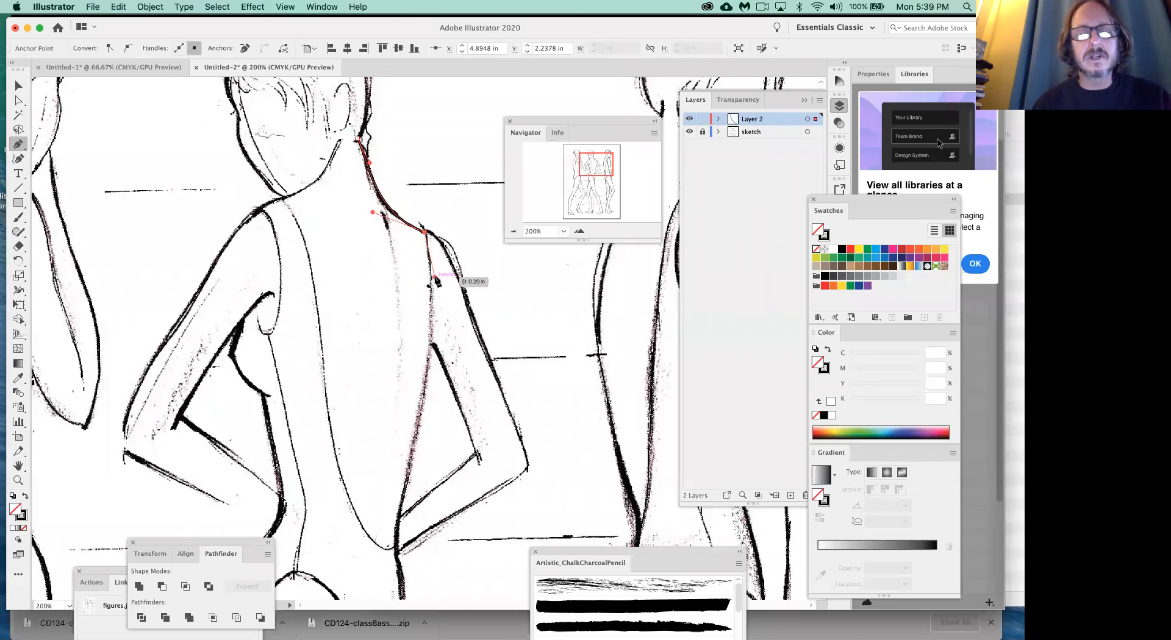
# - Continue the path down the right edge of the back to the waist, adjusting the shoulder handle to match the sketch
pyautogui.moveTo(436, 279)
pyautogui.mouseDown()
pyautogui.moveTo(448, 427)
pyautogui.moveTo(397, 551)
pyautogui.moveTo(397, 578)
pyautogui.moveTo(374, 572)
pyautogui.moveTo(397, 605)
pyautogui.moveTo(389, 469)
pyautogui.moveTo(382, 488)
pyautogui.mouseUp()
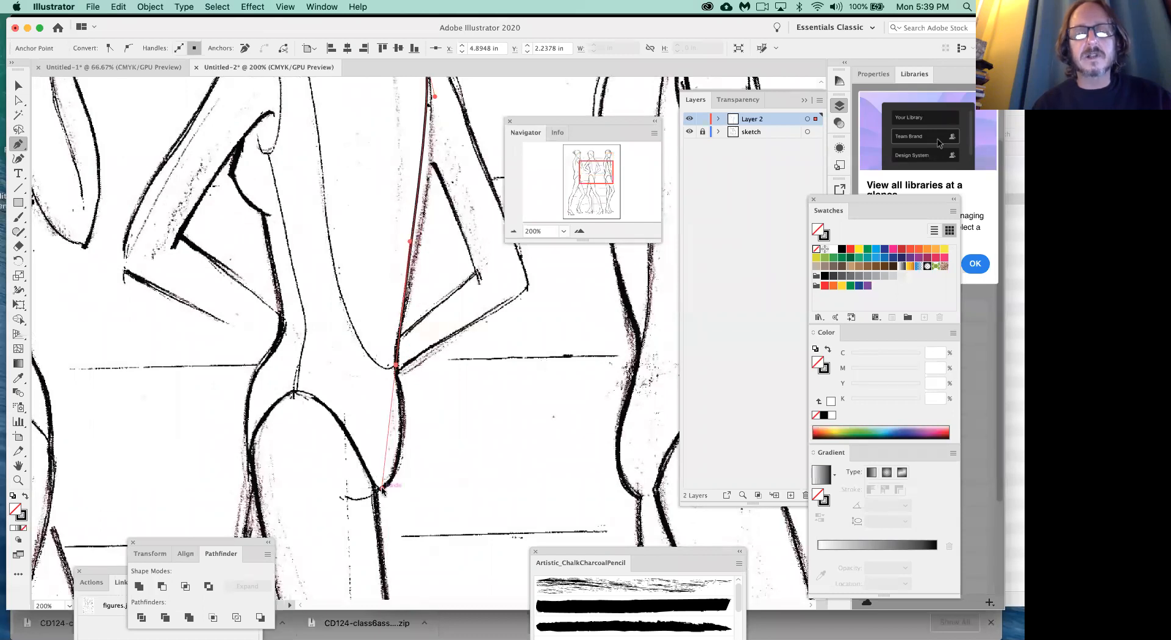
pyautogui.scroll(3, 432, 421)
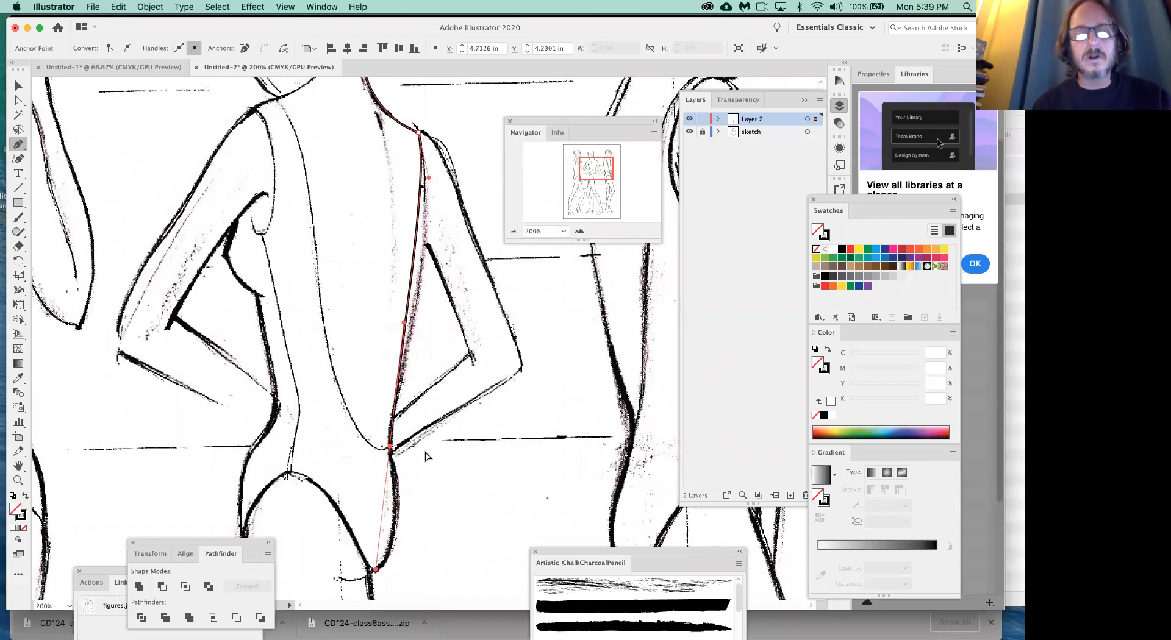
pyautogui.moveTo(429, 178); pyautogui.dragTo(439, 203)
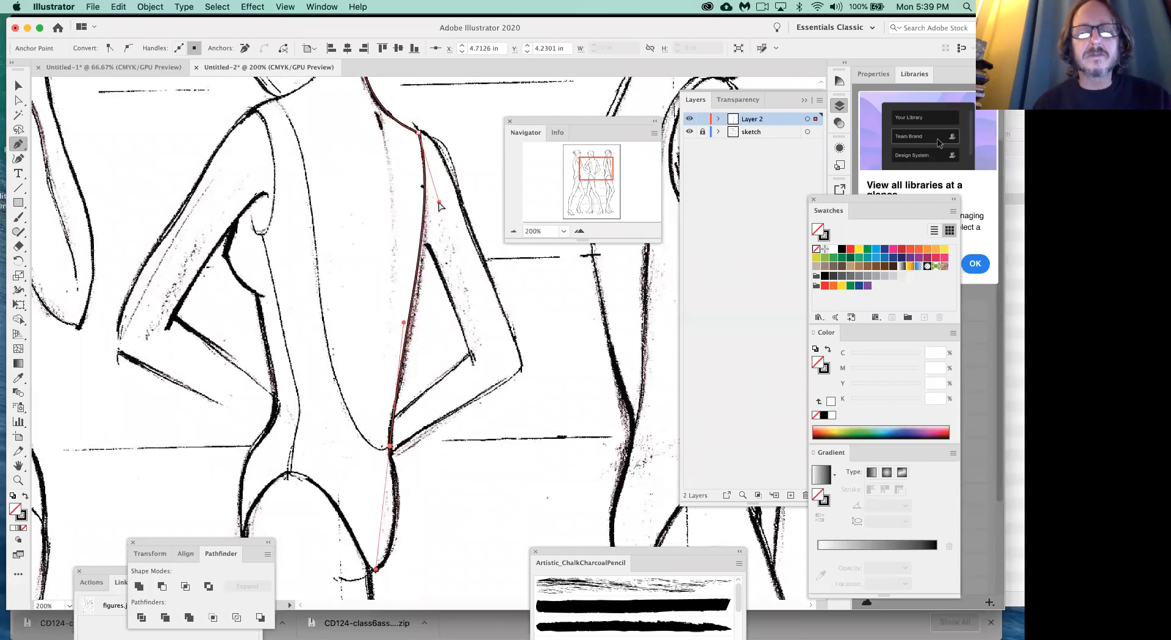
pyautogui.moveTo(439, 203); pyautogui.dragTo(443, 216)
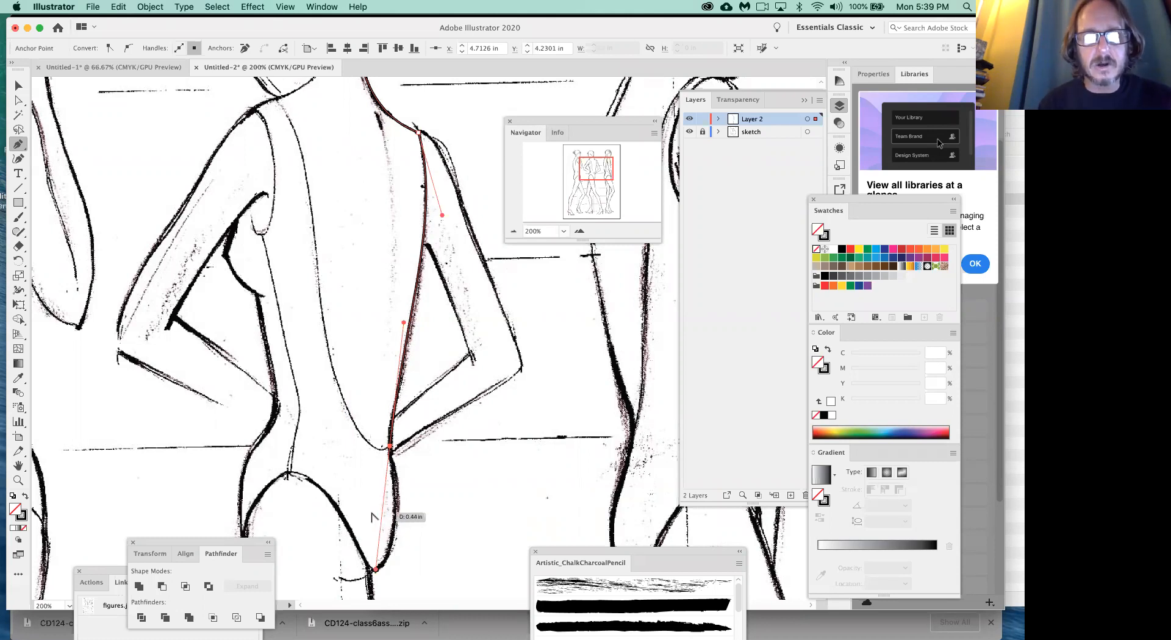
# - Make the waist anchor a corner, curve the path up the back's lower left line, and reshape the waist handle to fit the rounded bottom
pyautogui.click(389, 447)
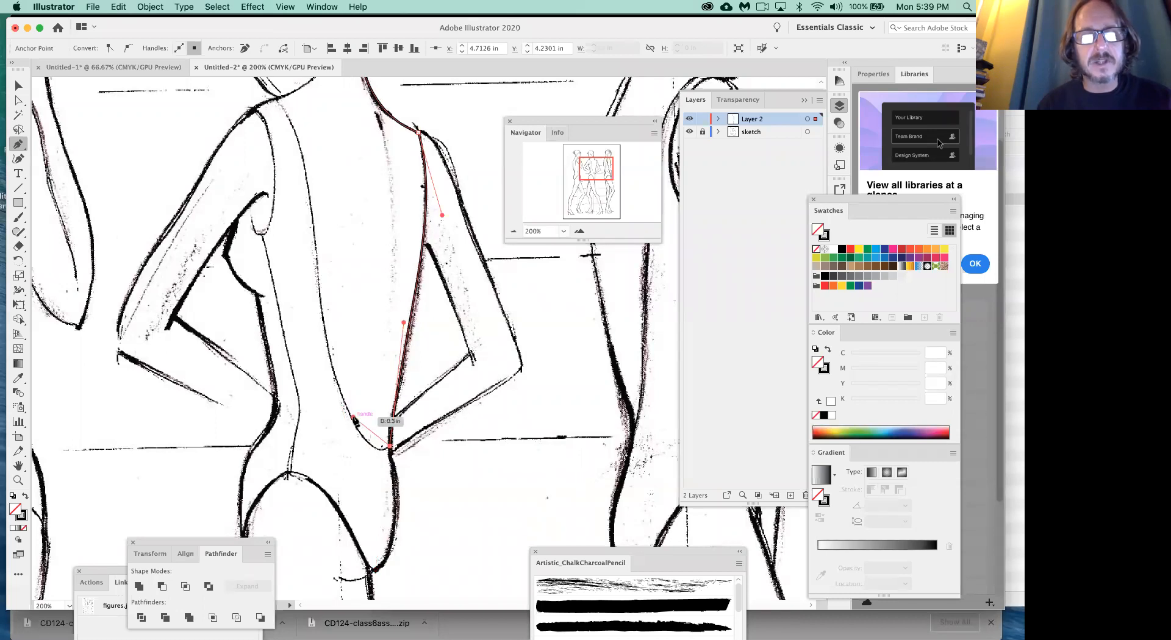
pyautogui.moveTo(354, 418); pyautogui.dragTo(305, 168)
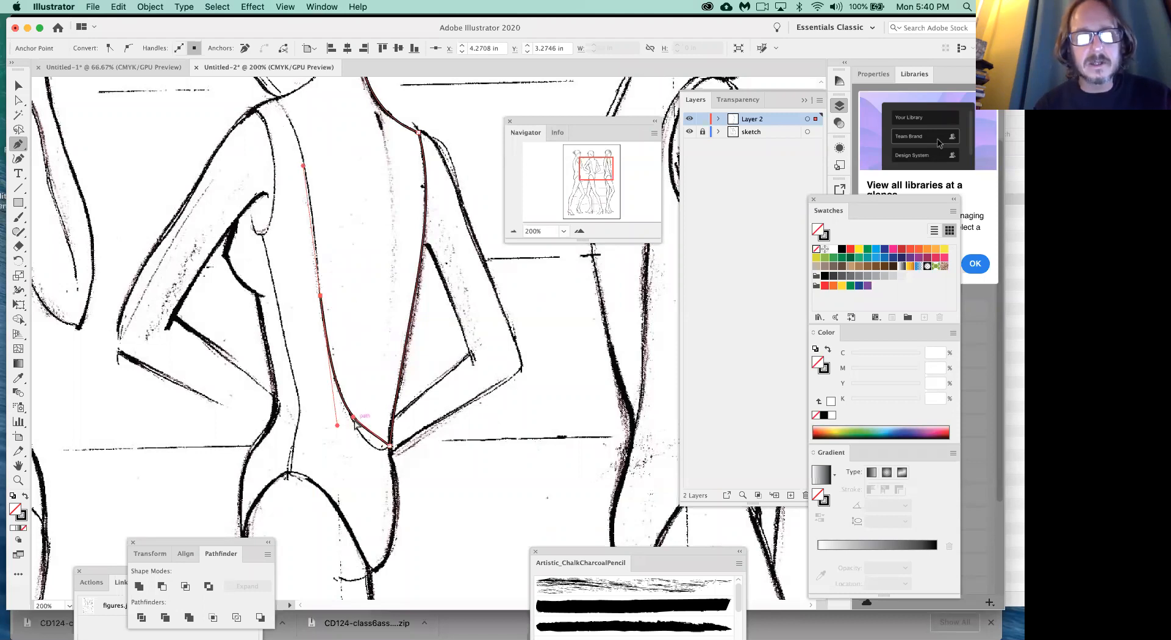
pyautogui.keyDown('super'); pyautogui.click(368, 441); pyautogui.keyUp('super')
pyautogui.keyDown('super'); pyautogui.click(374, 434); pyautogui.keyUp('super')
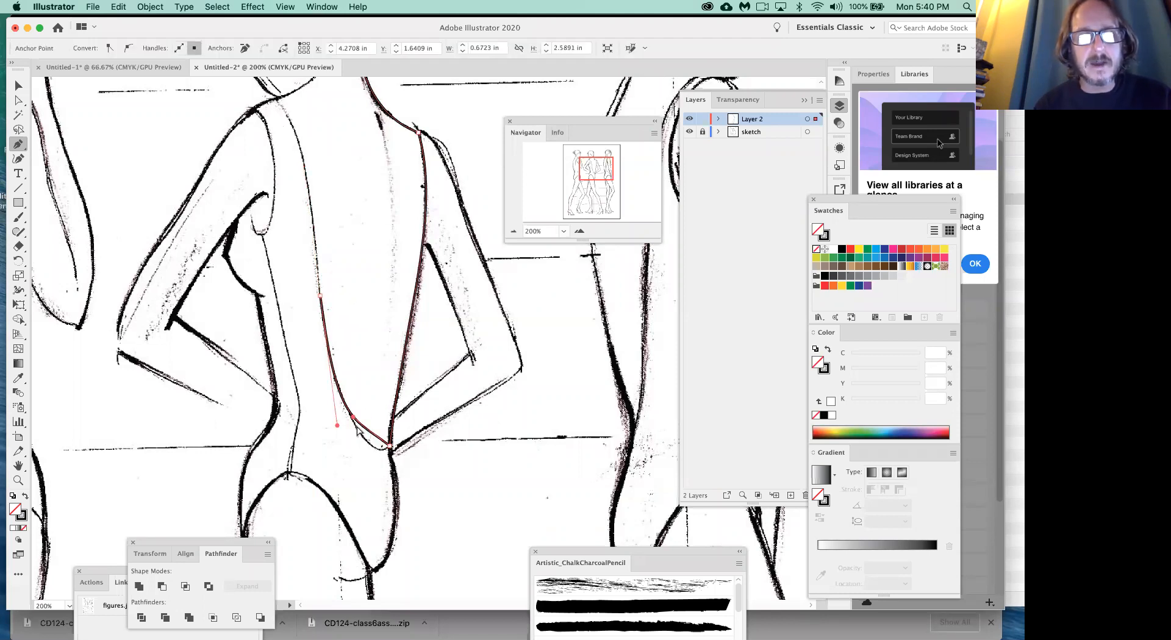
pyautogui.moveTo(353, 418); pyautogui.dragTo(374, 465)
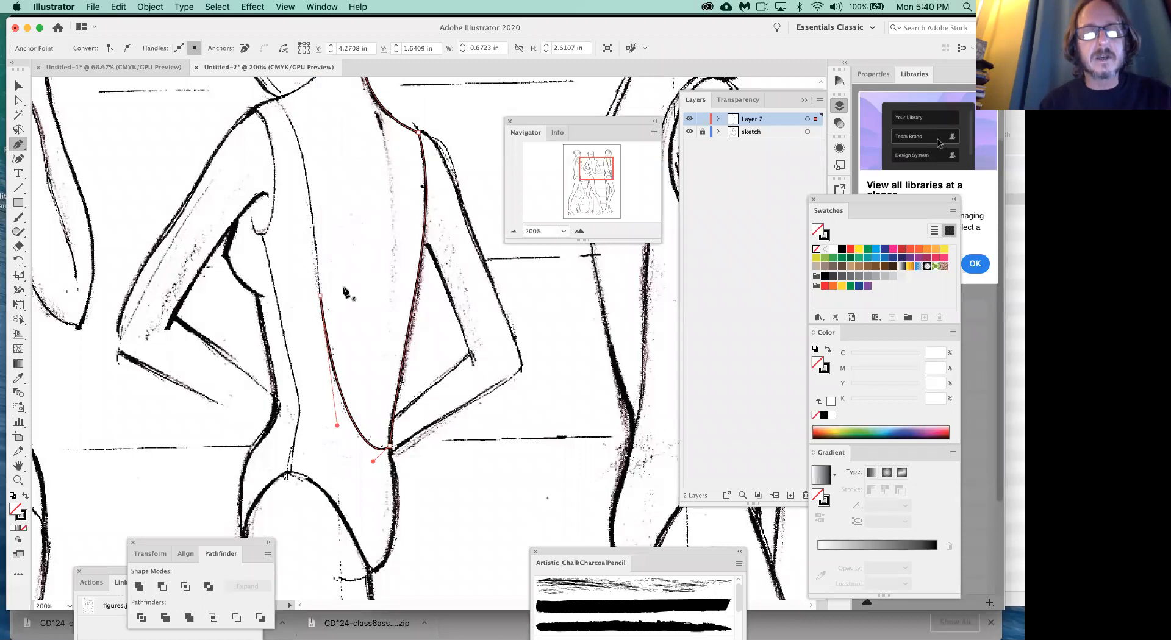
# - Deselect the open back path and resume it from its mid-back endpoint with a handle pulled upward along the sketch line
pyautogui.click(320, 296)
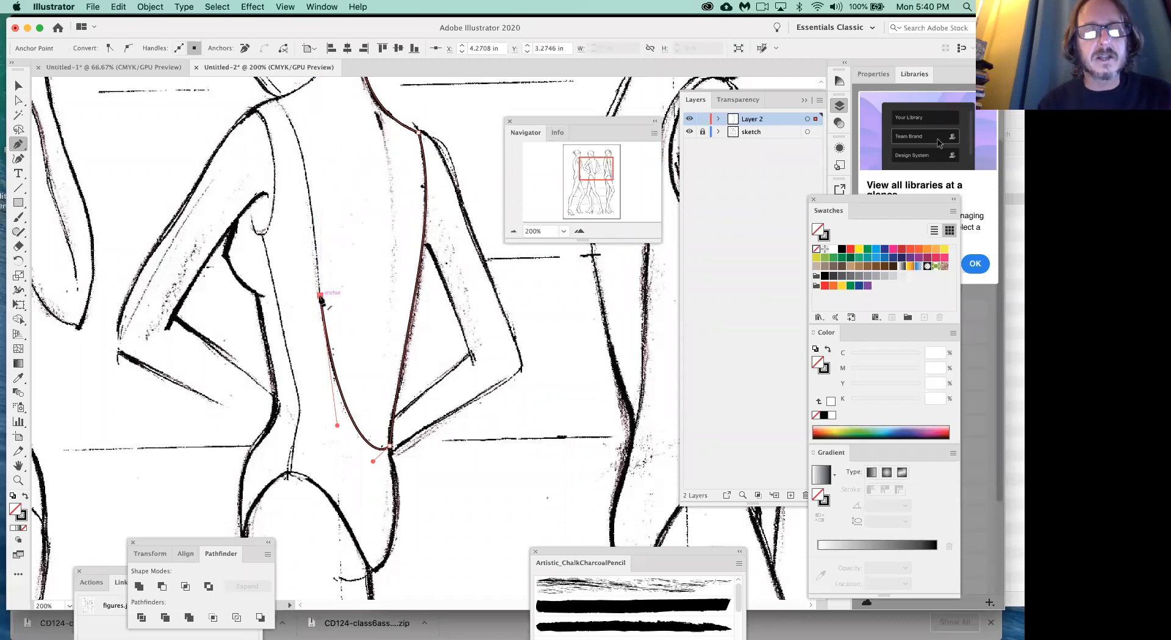
pyautogui.moveTo(320, 295); pyautogui.dragTo(374, 282)
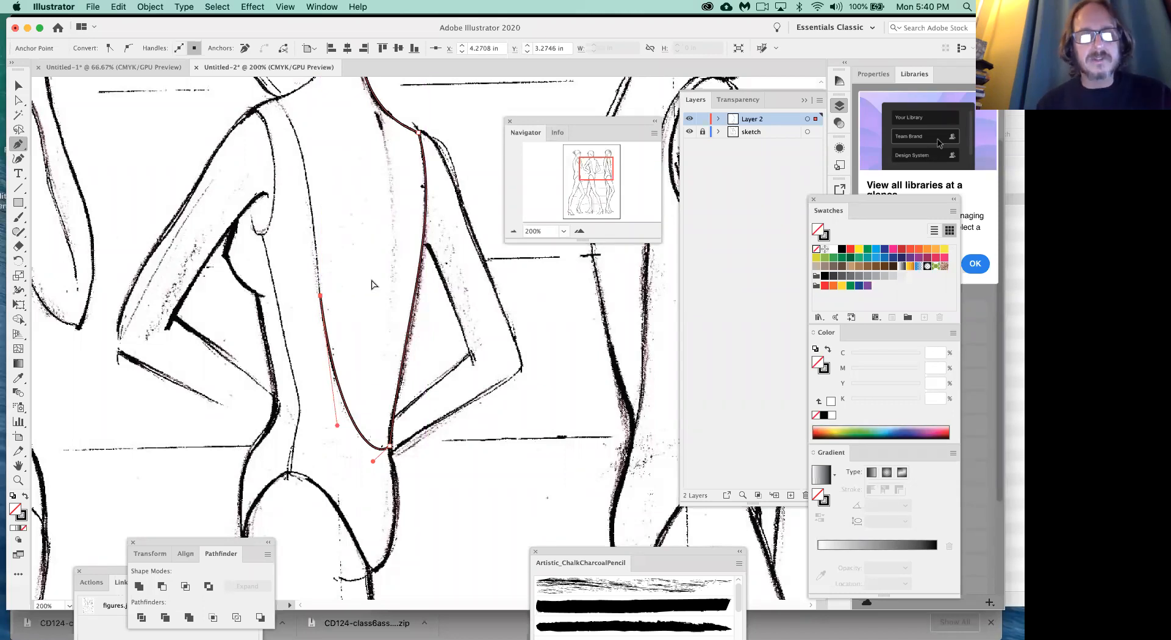
pyautogui.keyDown('super'); pyautogui.click(373, 282); pyautogui.keyUp('super')
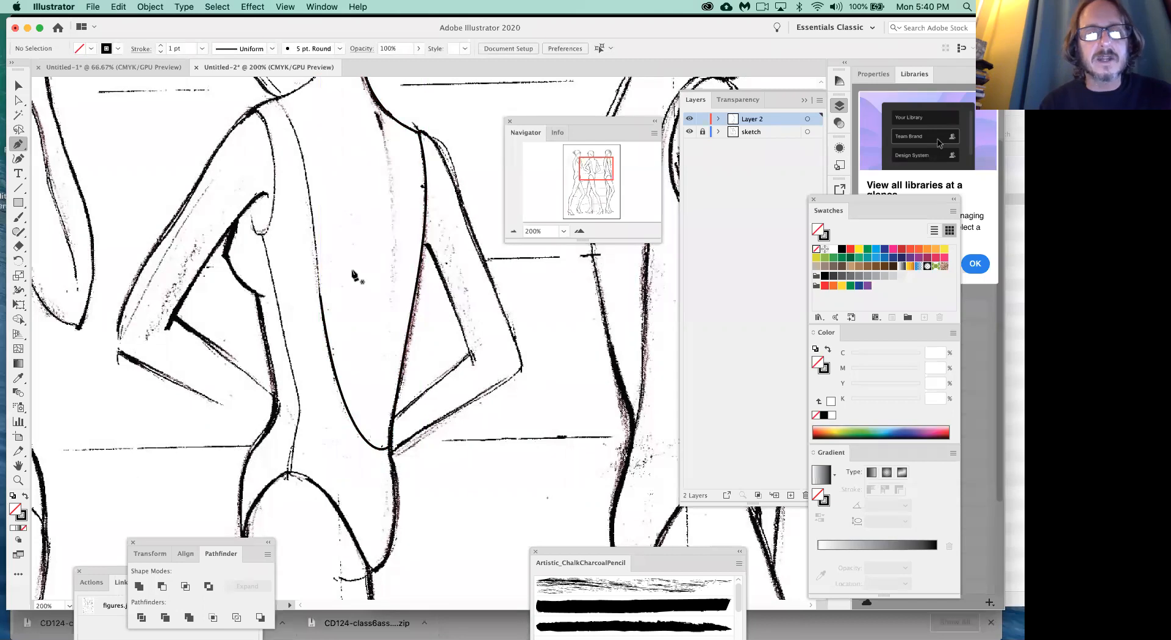
pyautogui.keyDown('super'); pyautogui.click(323, 300); pyautogui.keyUp('super')
pyautogui.moveTo(322, 299); pyautogui.dragTo(310, 253)
# - Trace up to the left shoulder, turn along the neckline, and close the back shape at its starting anchor on the neck
pyautogui.moveTo(276, 100); pyautogui.dragTo(226, 183)
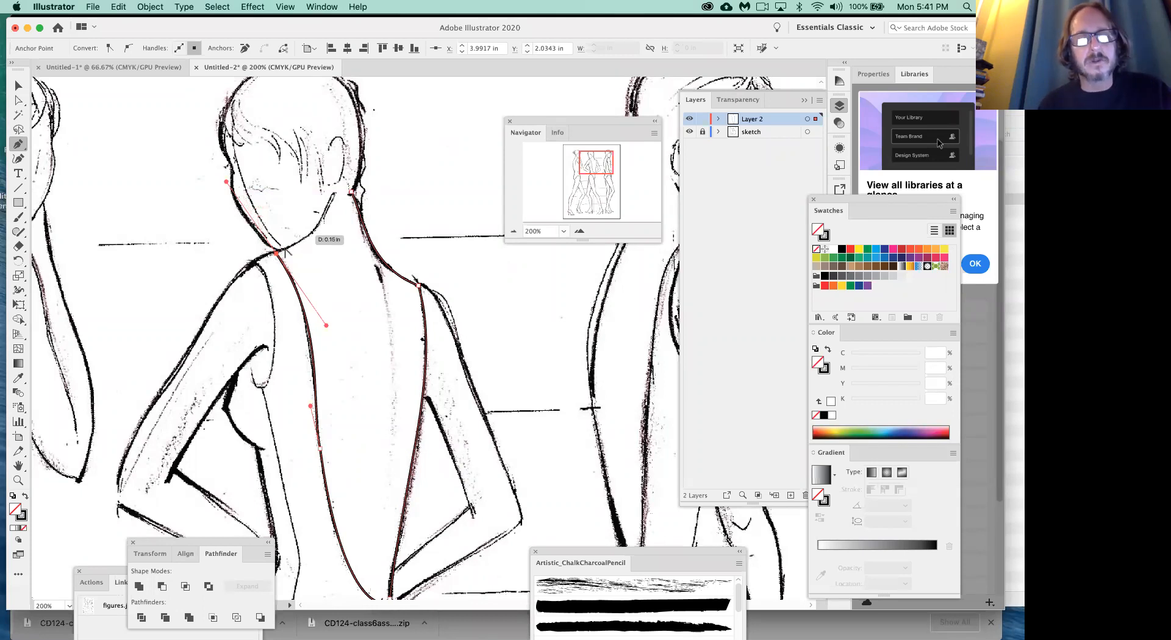
pyautogui.moveTo(277, 252); pyautogui.dragTo(317, 242)
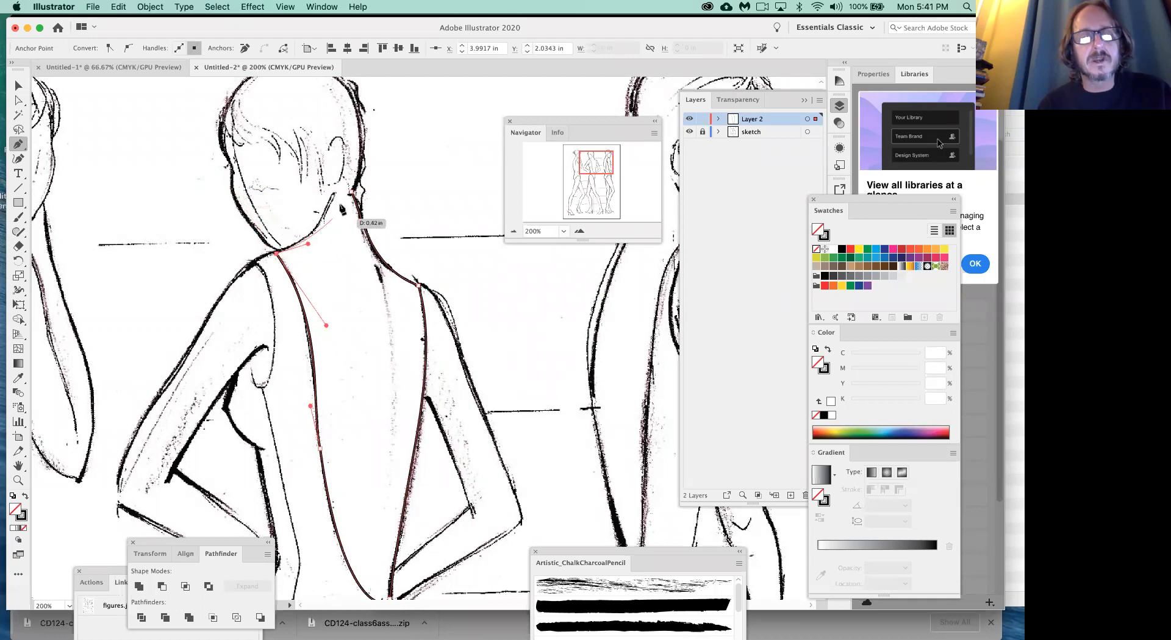
pyautogui.moveTo(333, 197); pyautogui.dragTo(338, 185)
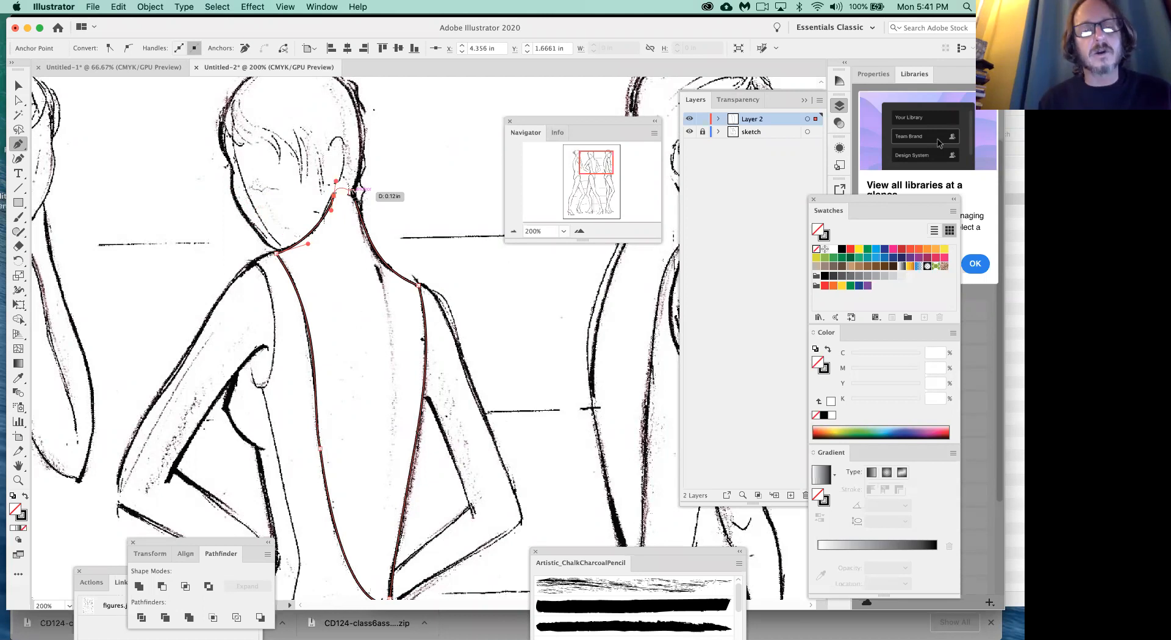
pyautogui.click(351, 191)
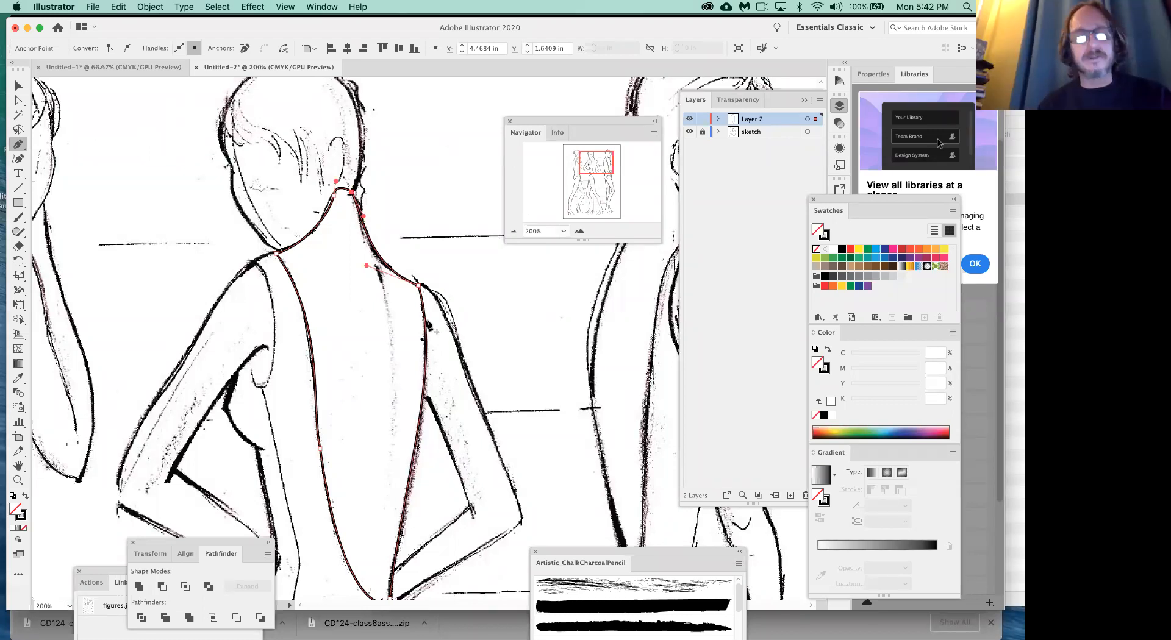
# - Fill the back shape with the tan swatch (C 25, M 40, Y 65, K 0) and set its stroke to None
pyautogui.click(851, 267)
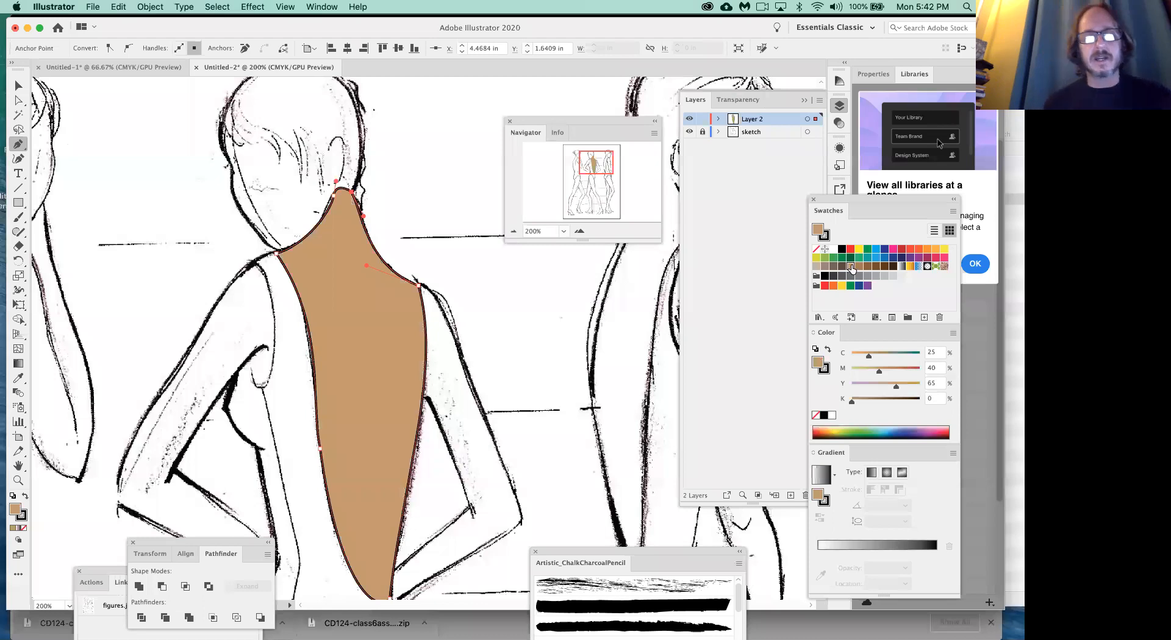
pyautogui.scroll(-1, 548, 307)
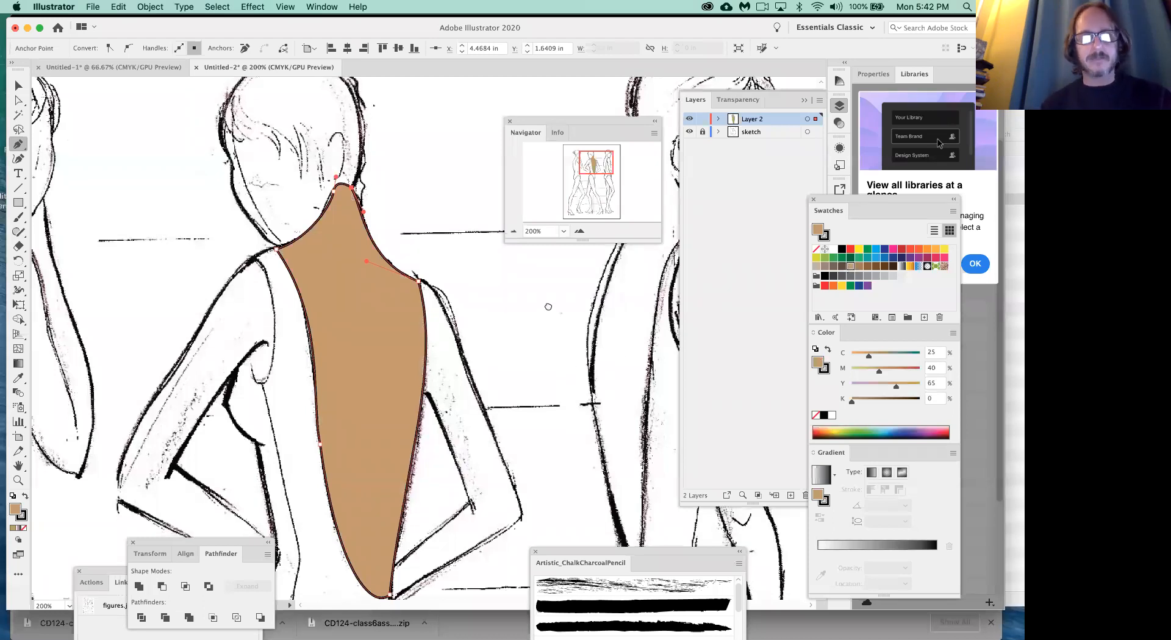
pyautogui.scroll(-5, 548, 307)
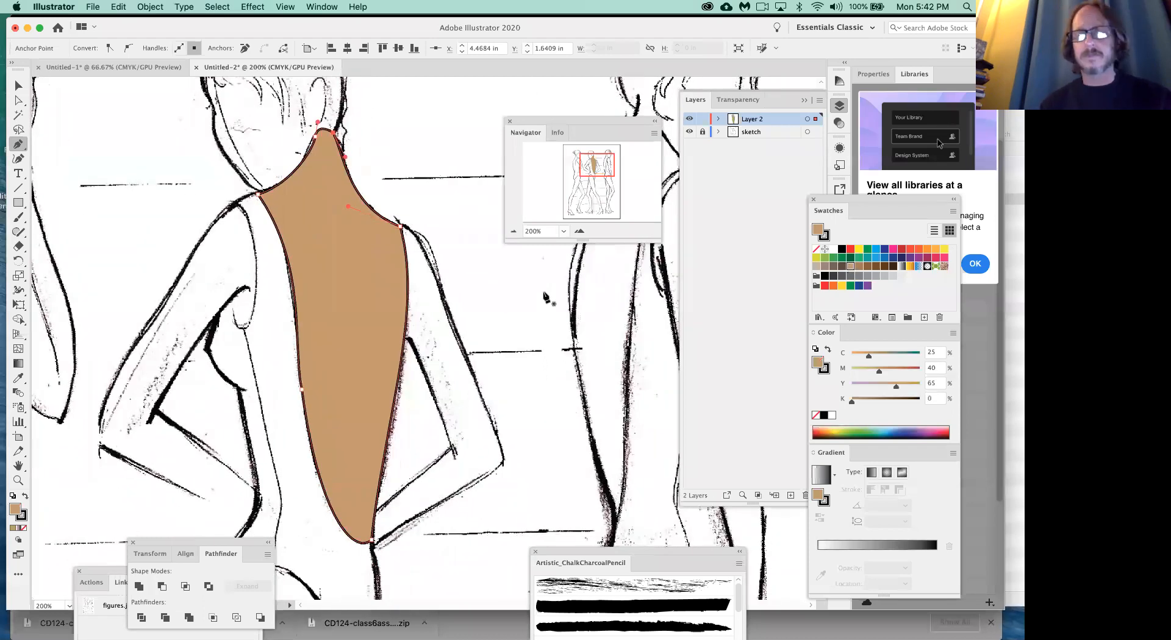
pyautogui.click(24, 519)
pyautogui.click(25, 528)
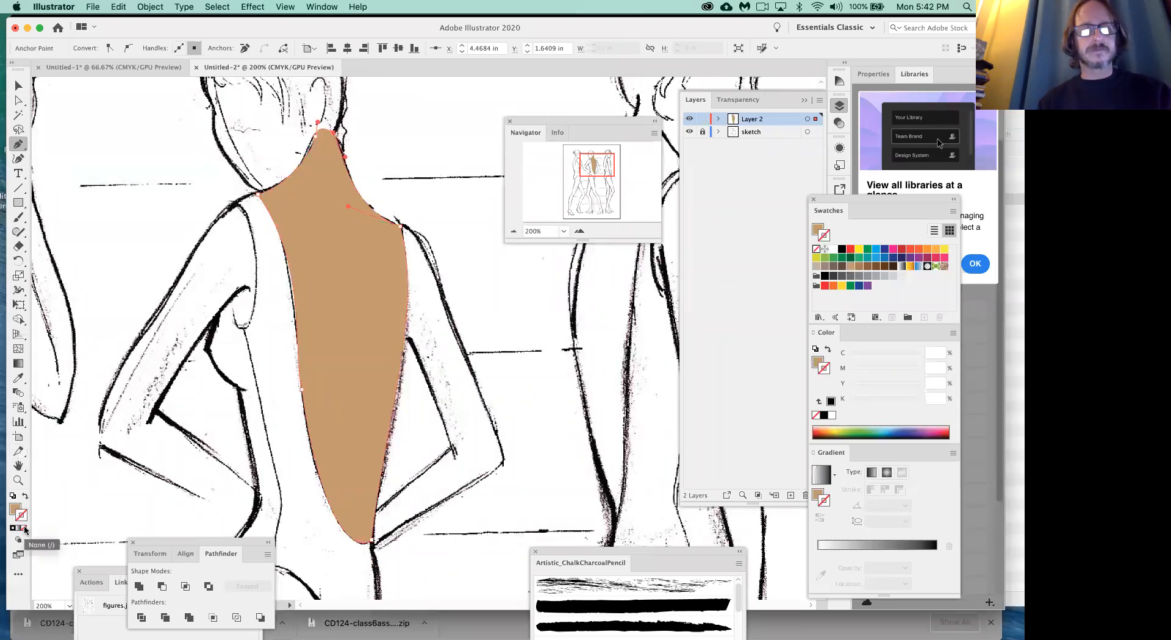
# - Hide the sketch layer to examine the filled back shape on its own, and show the layer again
pyautogui.click(689, 133)
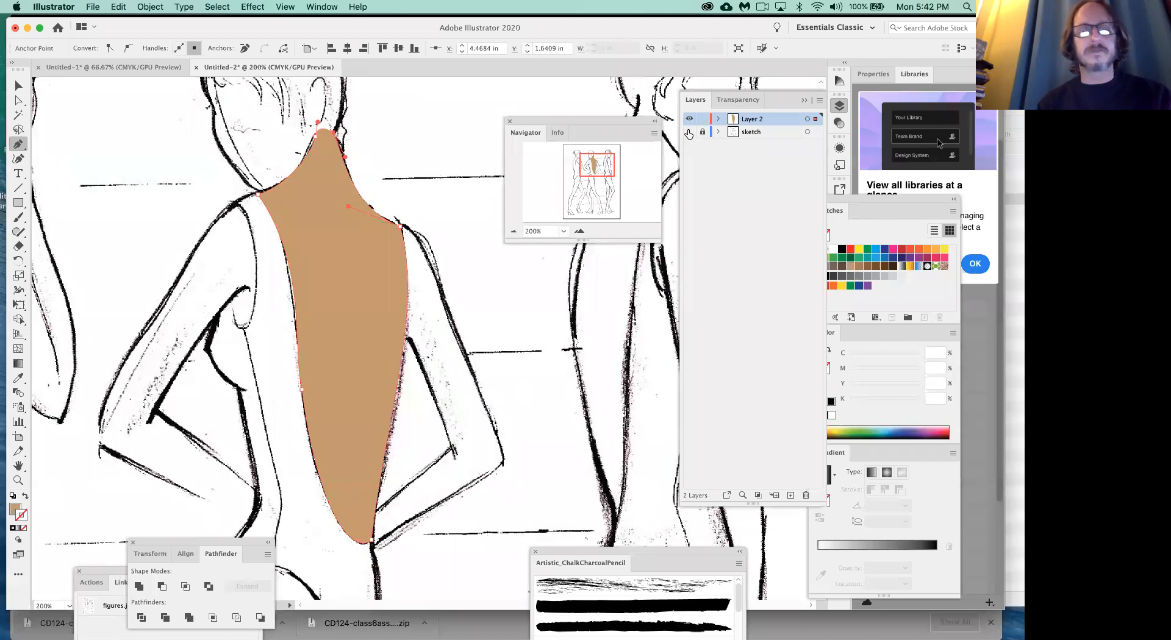
pyautogui.click(688, 133)
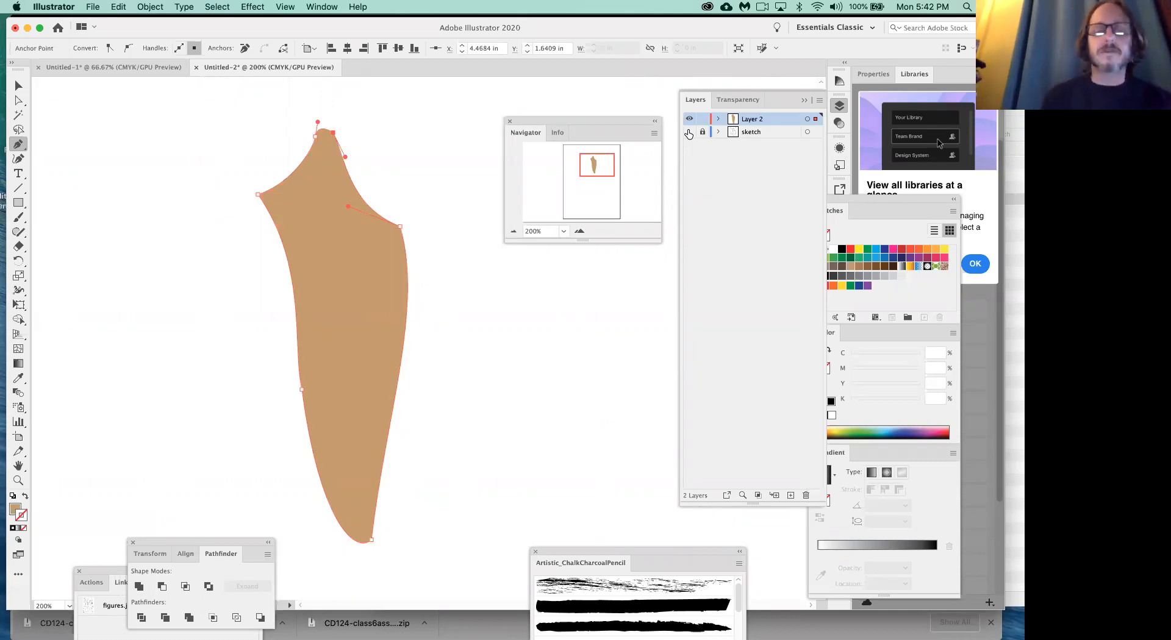
pyautogui.click(690, 132)
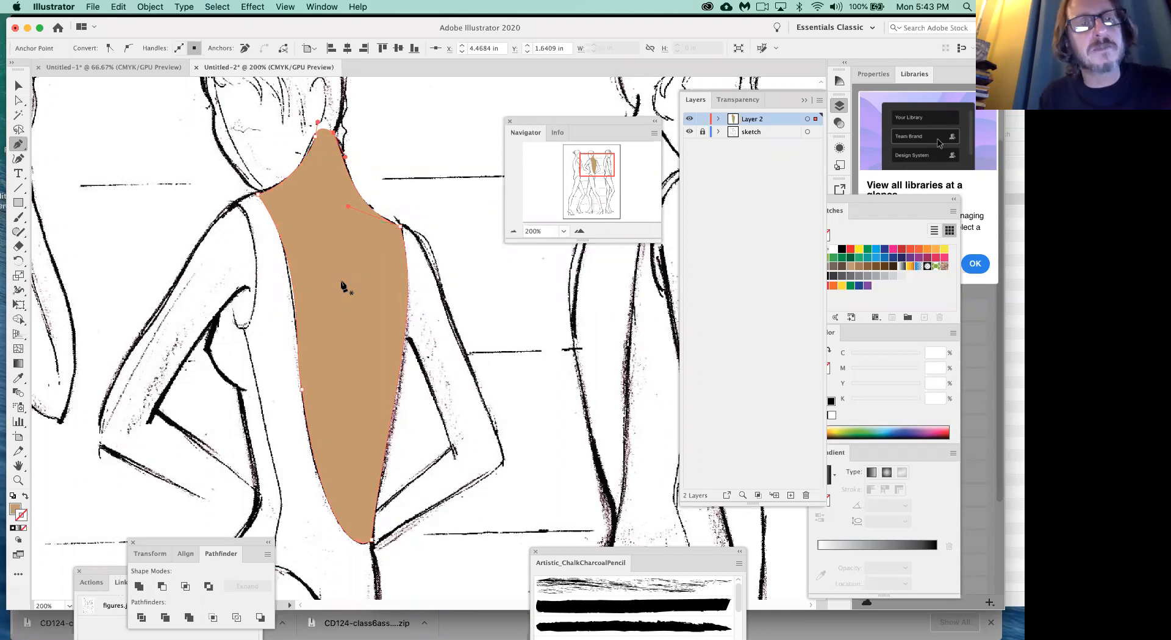
# - Show Transparency as a separate panel over the canvas and lower the back shape's opacity to 52%
pyautogui.click(328, 7)
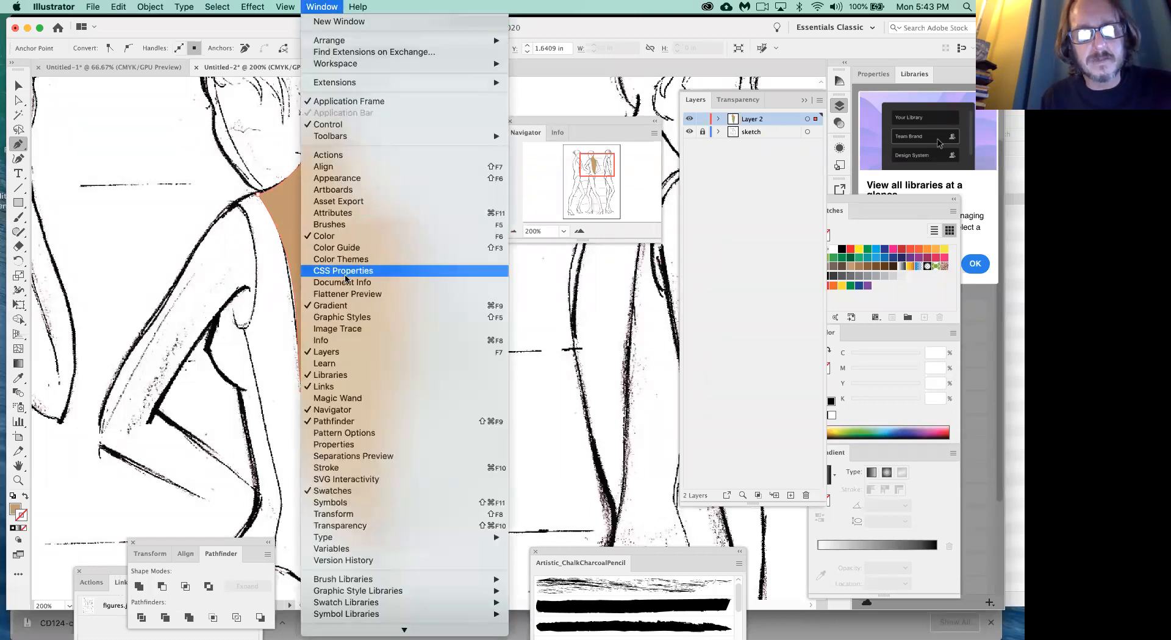
pyautogui.click(341, 526)
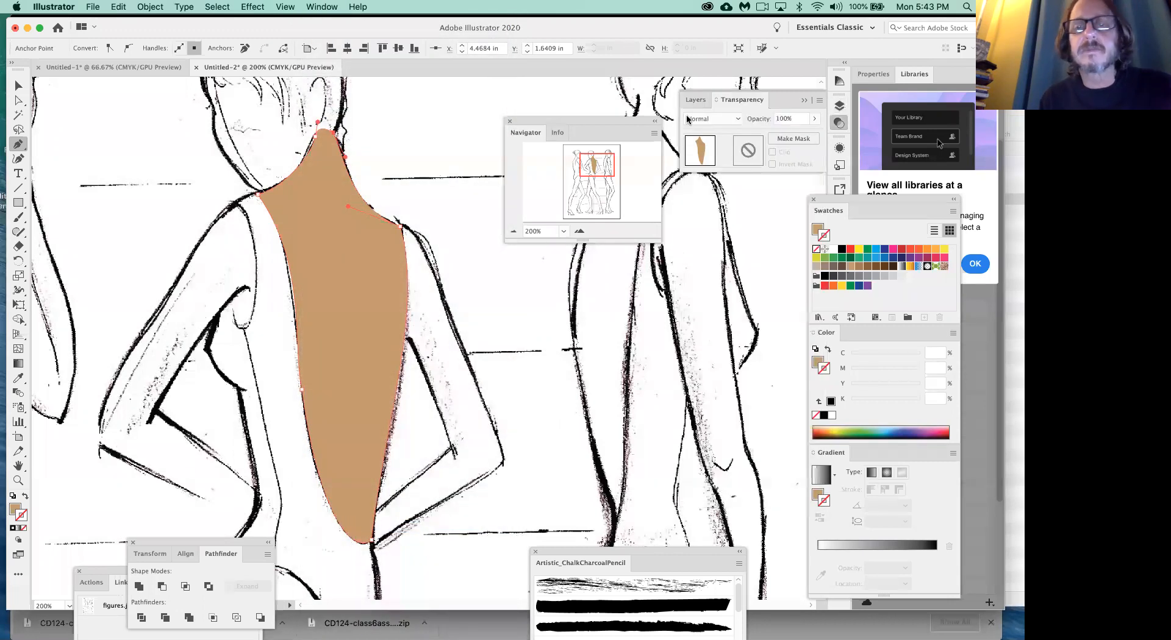
pyautogui.moveTo(740, 100); pyautogui.dragTo(374, 93)
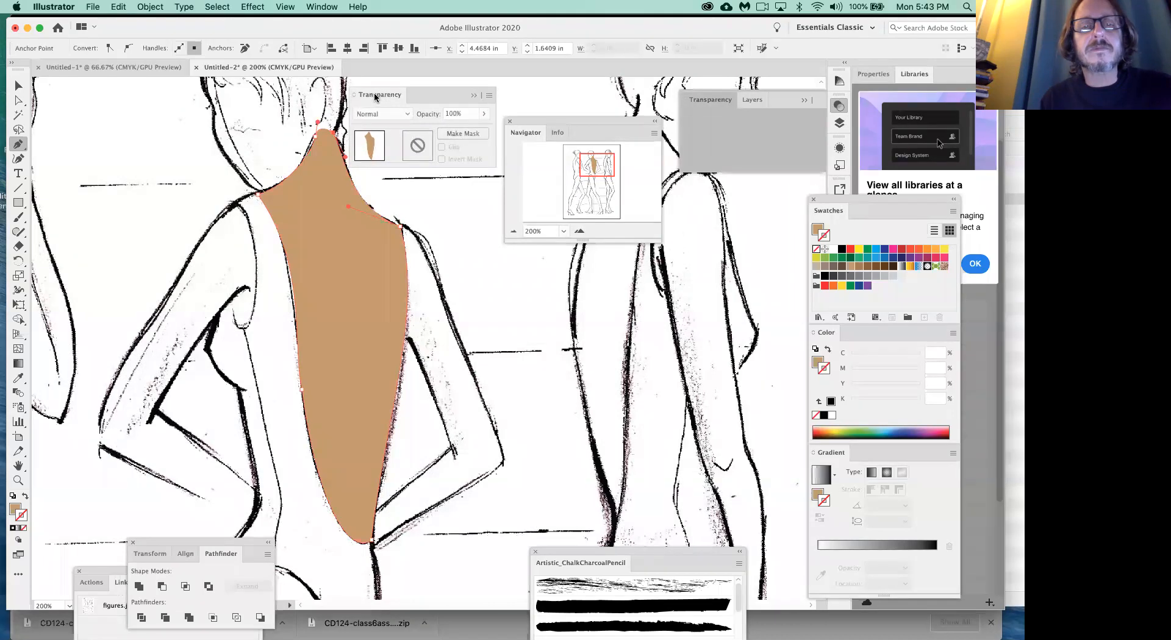
pyautogui.click(485, 113)
pyautogui.moveTo(482, 132); pyautogui.dragTo(460, 130)
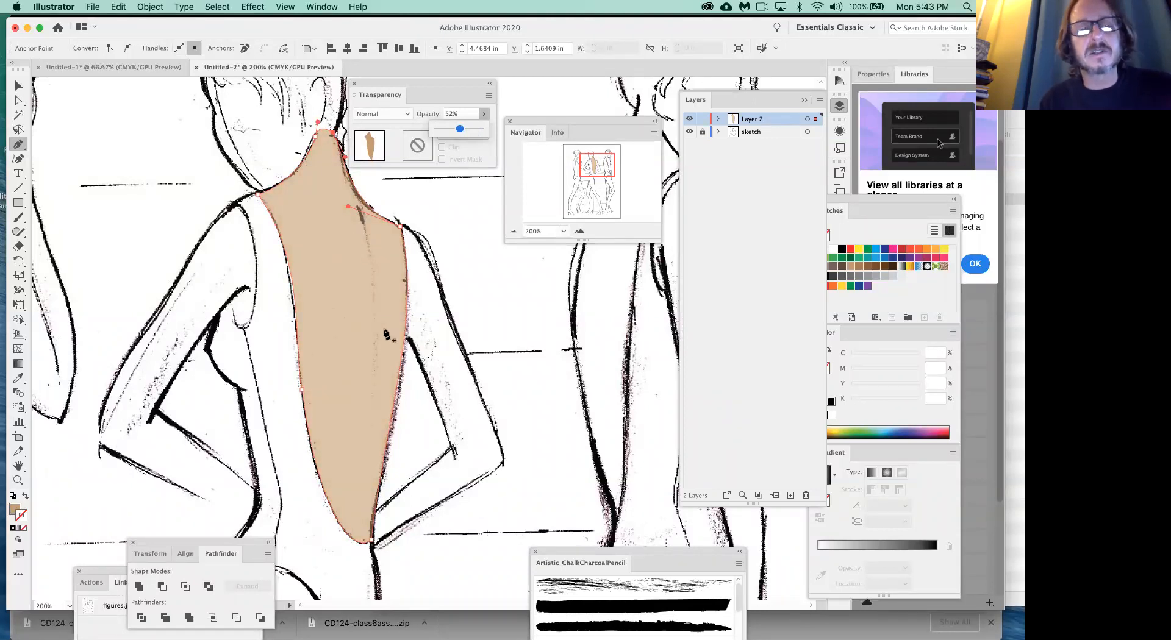
pyautogui.click(143, 141)
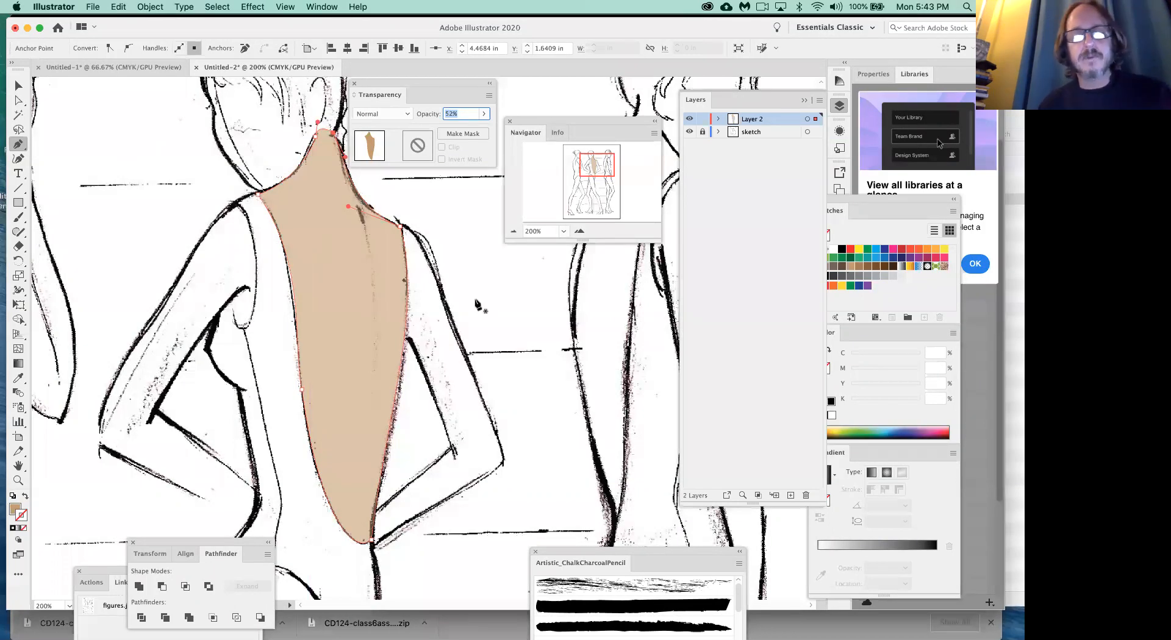
# - Deselect the back shape and start a new path tracing the outer edge of the right upper arm from shoulder to elbow
pyautogui.keyDown('super'); pyautogui.click(449, 238); pyautogui.keyUp('super')
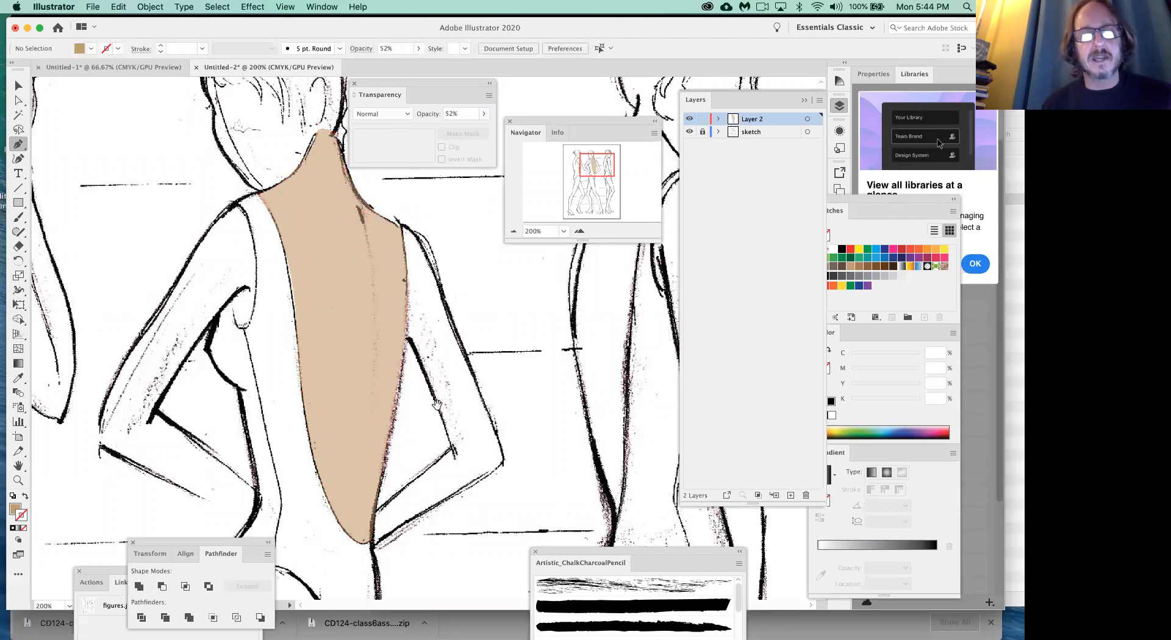
pyautogui.moveTo(435, 397); pyautogui.dragTo(382, 383)
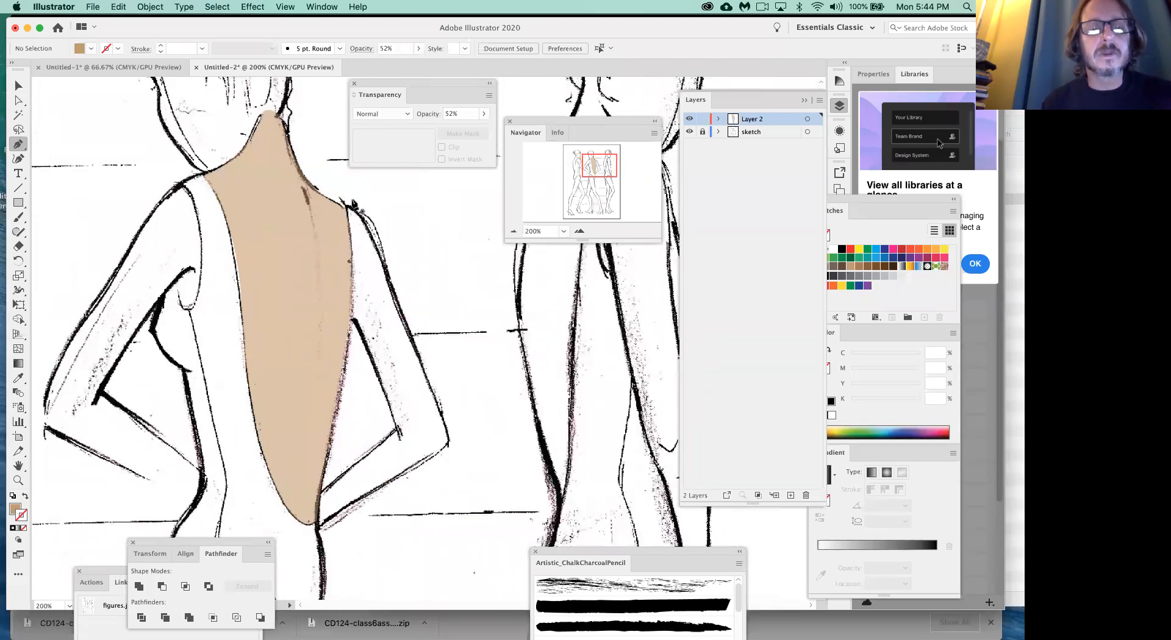
pyautogui.moveTo(345, 208); pyautogui.dragTo(381, 244)
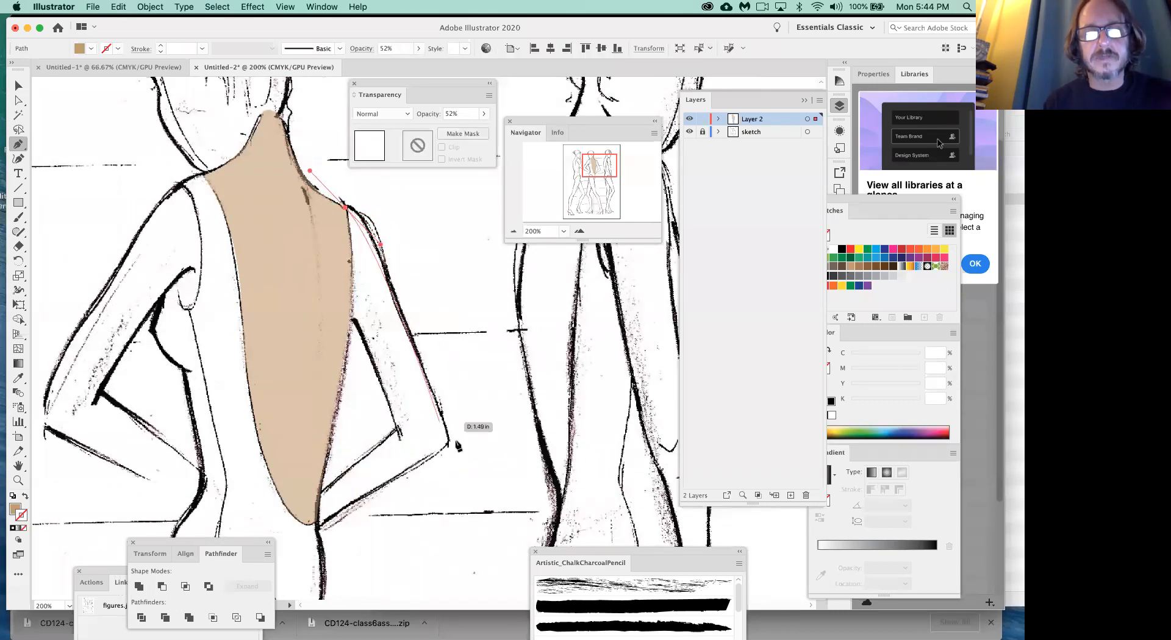
pyautogui.moveTo(447, 441); pyautogui.dragTo(487, 573)
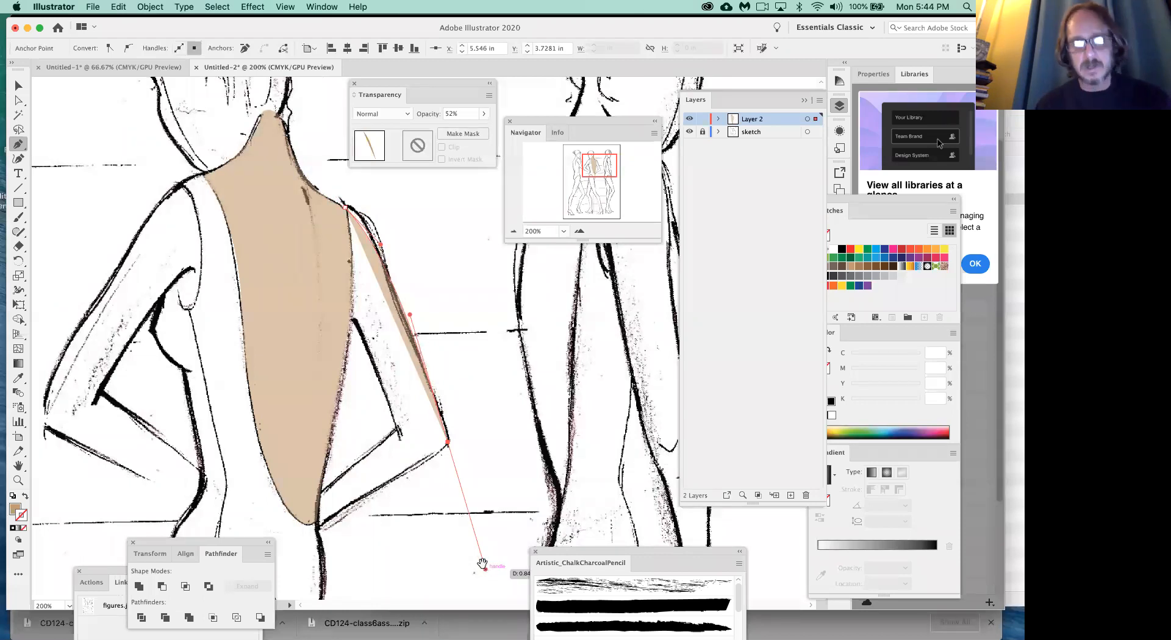
pyautogui.scroll(-3, 437, 482)
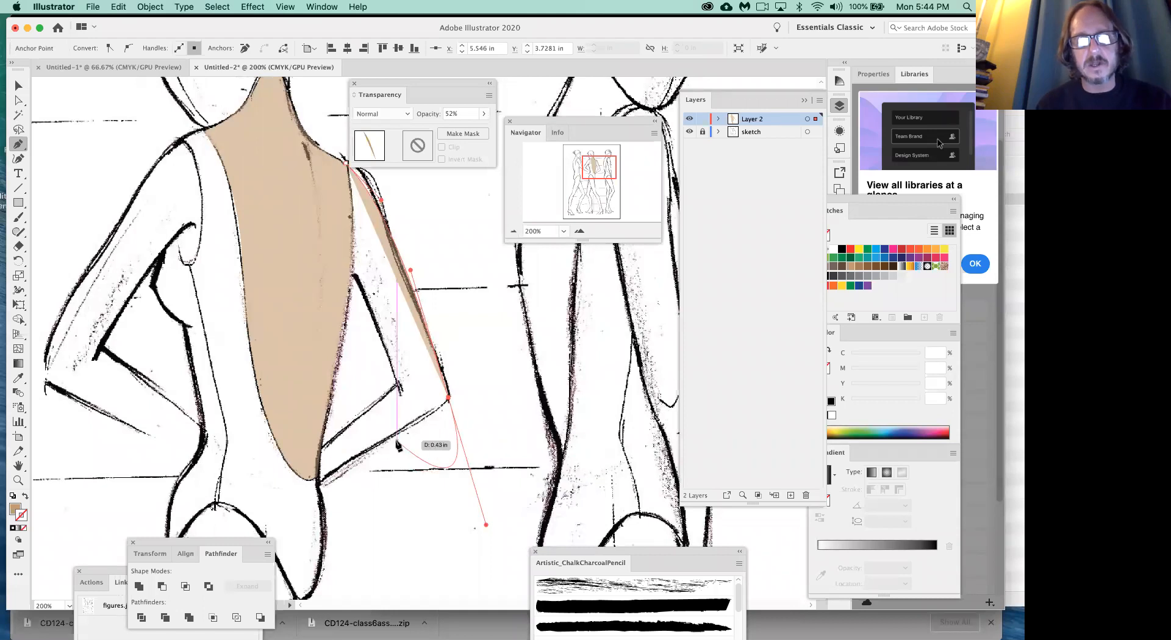
# - Continue the arm path from the elbow along the outer edge of the right forearm to the wrist at the waist
pyautogui.click(449, 398)
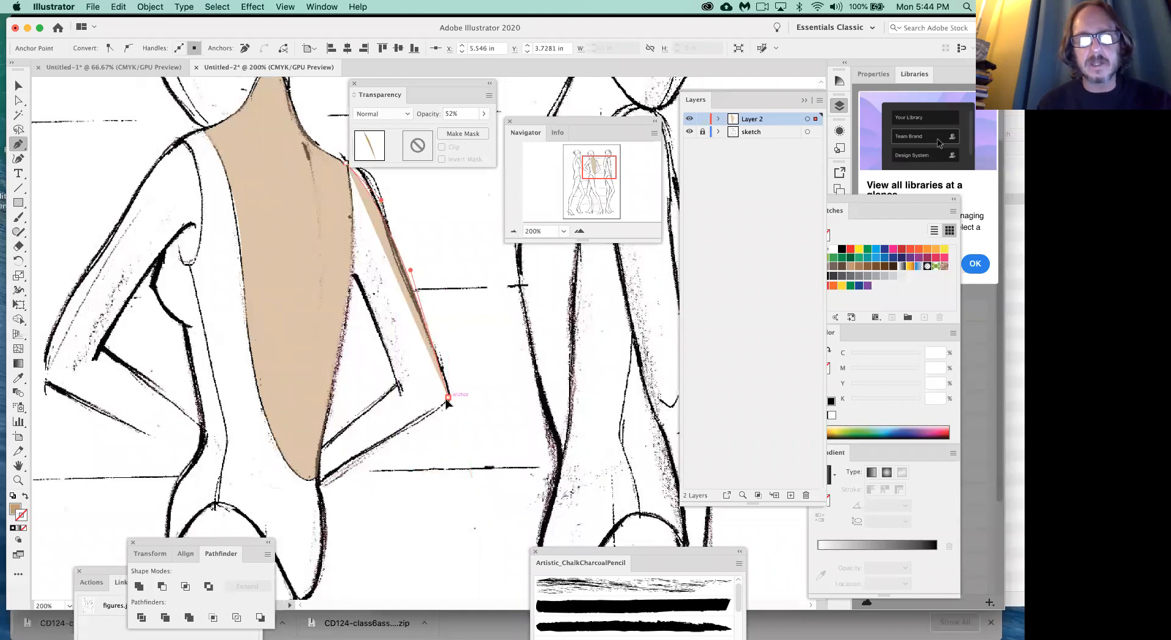
pyautogui.click(412, 435)
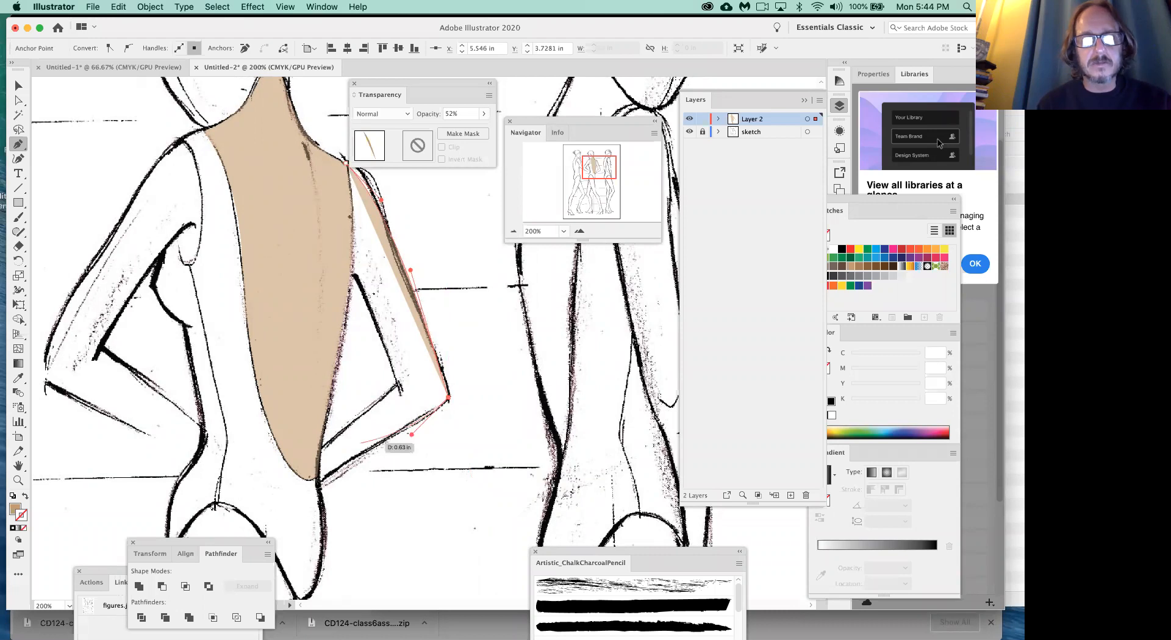
pyautogui.moveTo(317, 476); pyautogui.dragTo(308, 488)
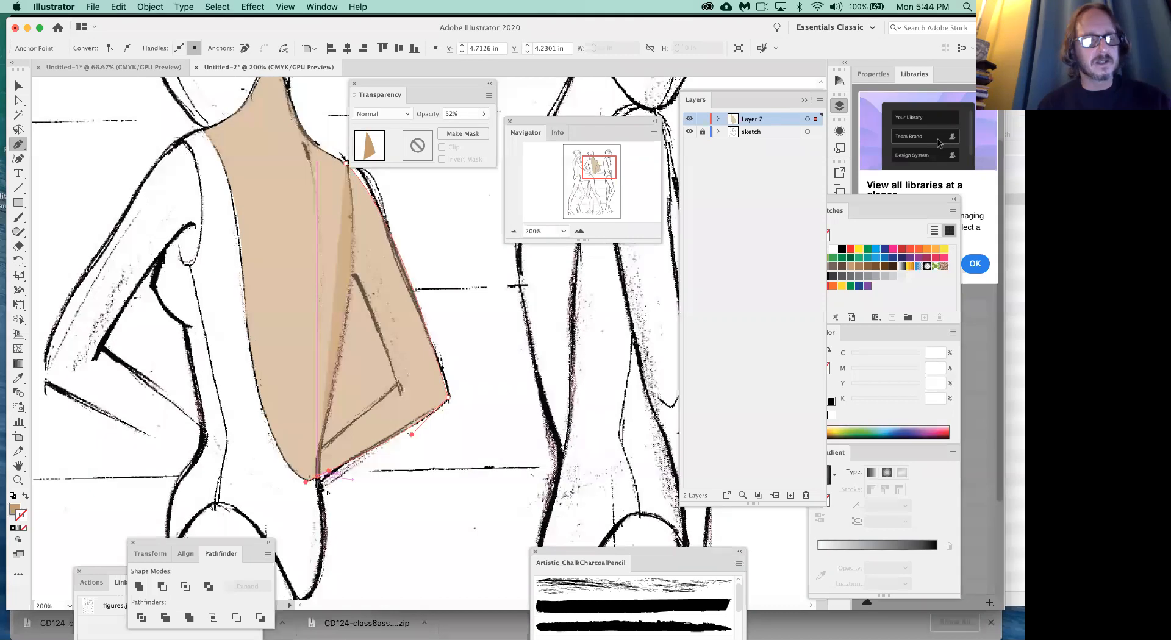
# - Reset the arm path to the default fill and stroke, and set its fill to None so only the black outline shows
pyautogui.click(26, 497)
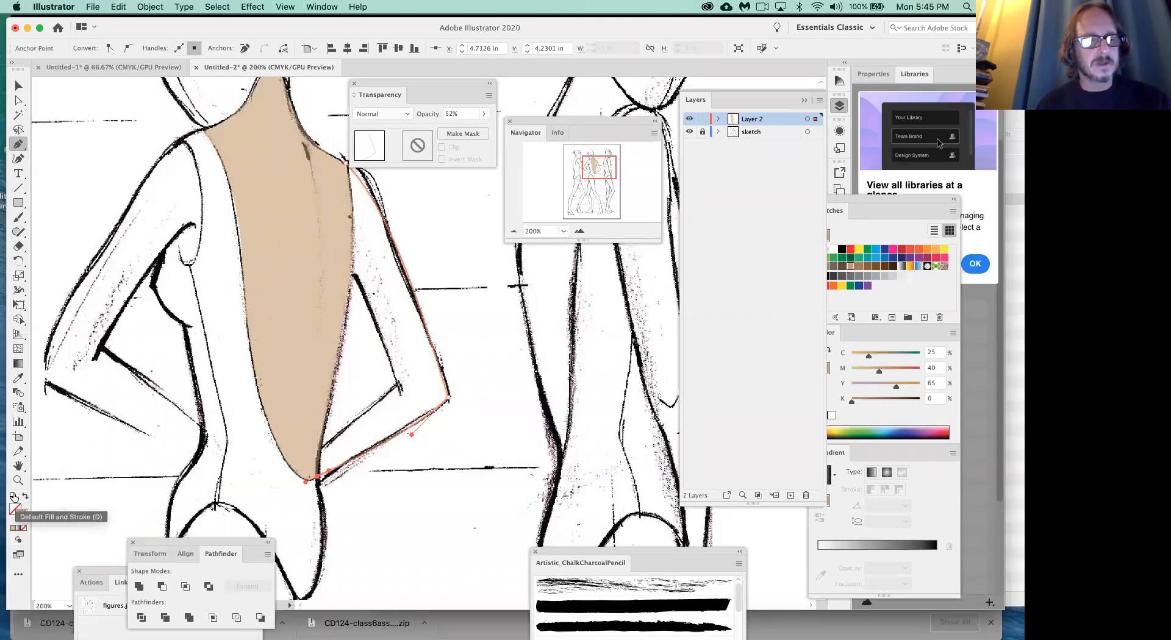
pyautogui.click(13, 497)
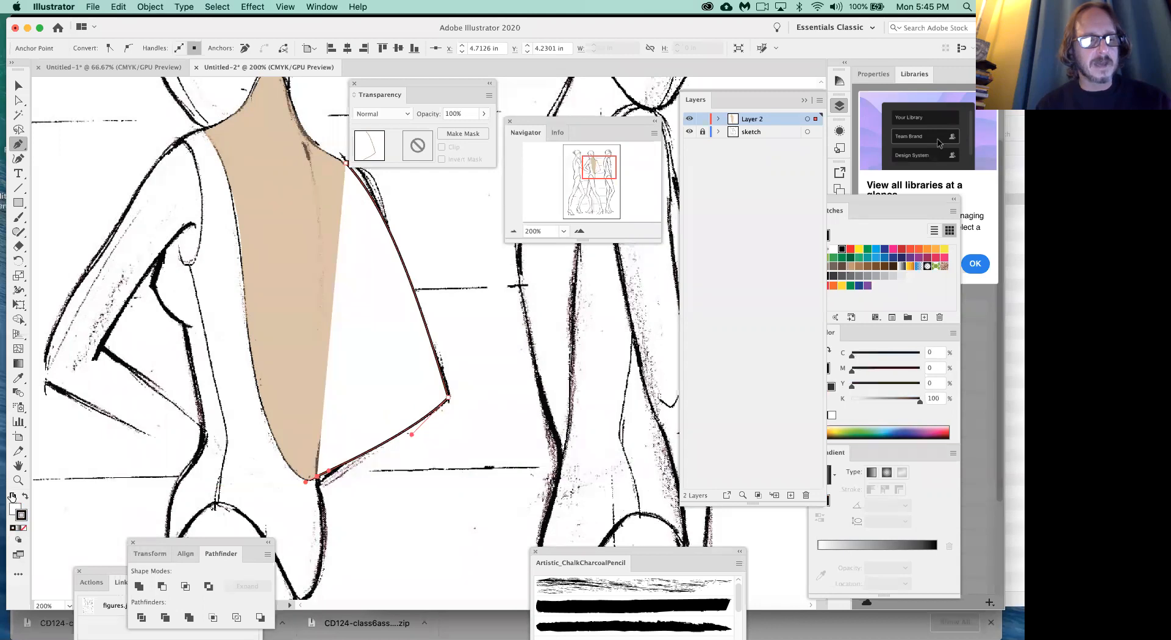
pyautogui.click(23, 529)
# - Continue the arm path up across the wrist and along the inner edge of the forearm to the inner elbow
pyautogui.moveTo(318, 474); pyautogui.dragTo(321, 455)
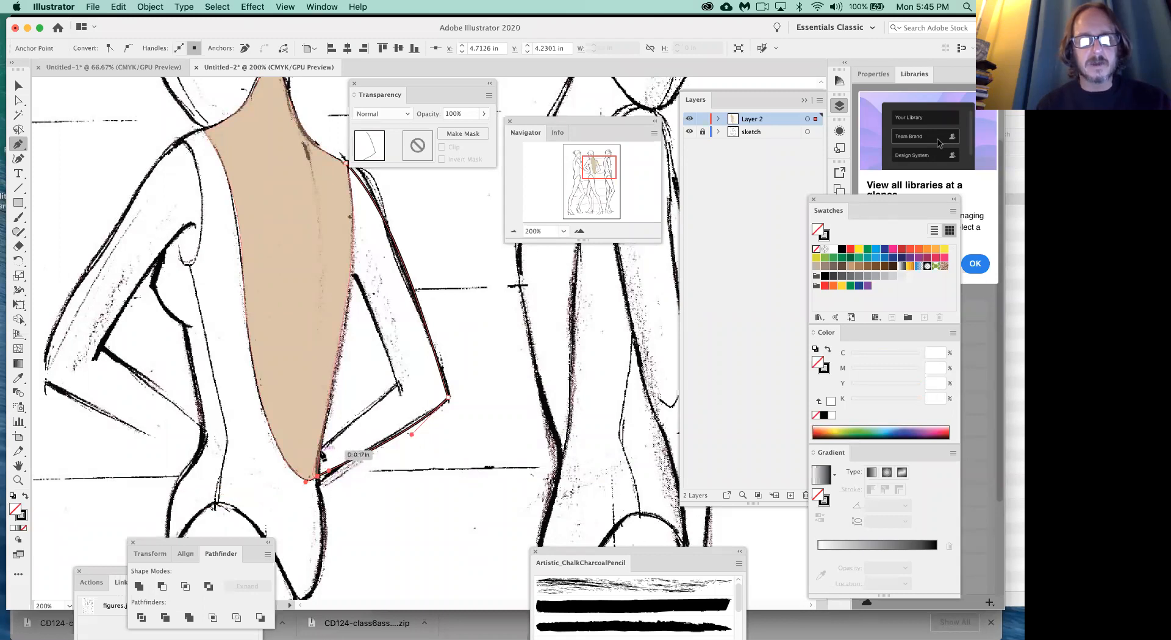
pyautogui.click(317, 476)
pyautogui.moveTo(322, 470); pyautogui.dragTo(324, 456)
pyautogui.click(320, 452)
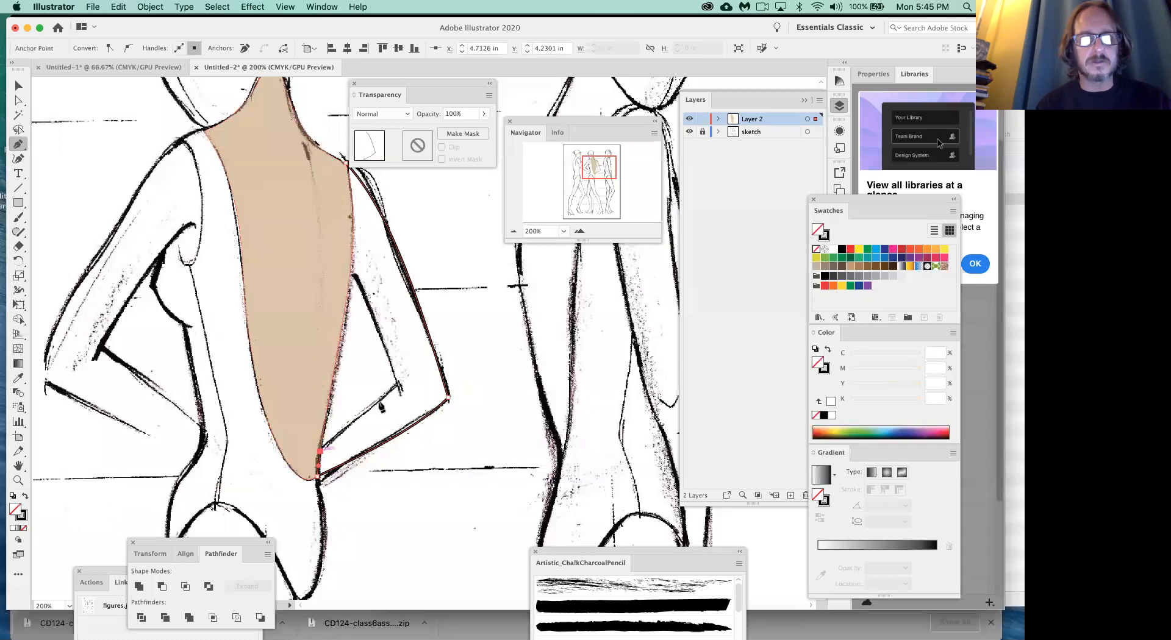
pyautogui.moveTo(396, 386); pyautogui.dragTo(409, 380)
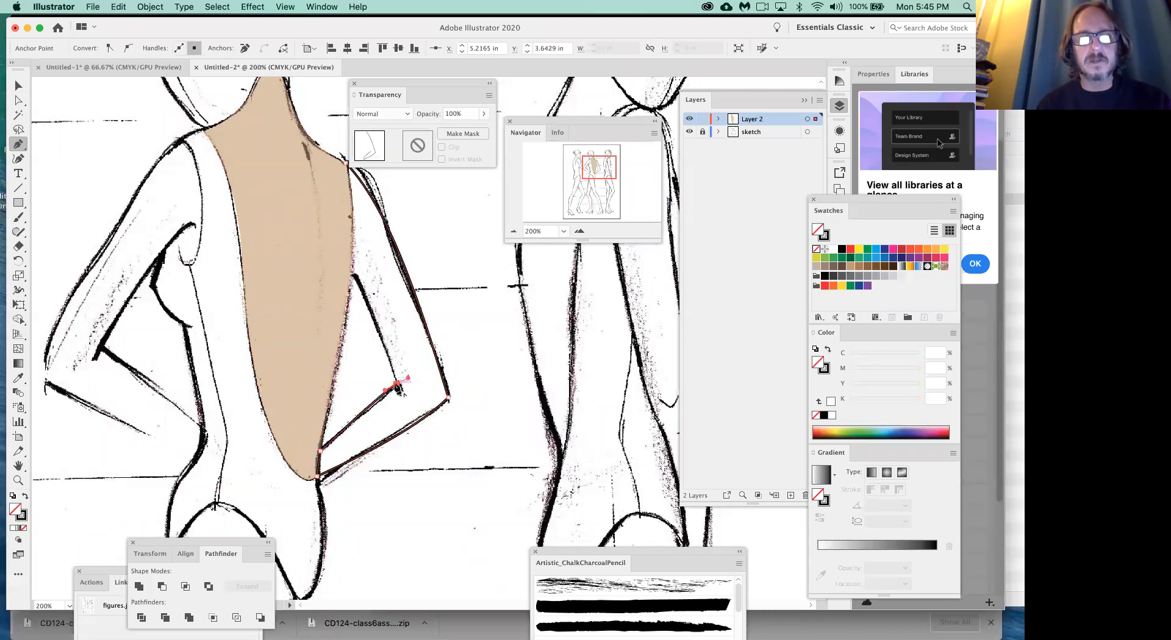
# - Trace the inner upper arm to the armpit, run a rough edge inside the back shape, and close the path at the shoulder
pyautogui.click(398, 385)
pyautogui.click(387, 349)
pyautogui.moveTo(353, 275); pyautogui.dragTo(339, 266)
pyautogui.click(317, 255)
pyautogui.click(317, 225)
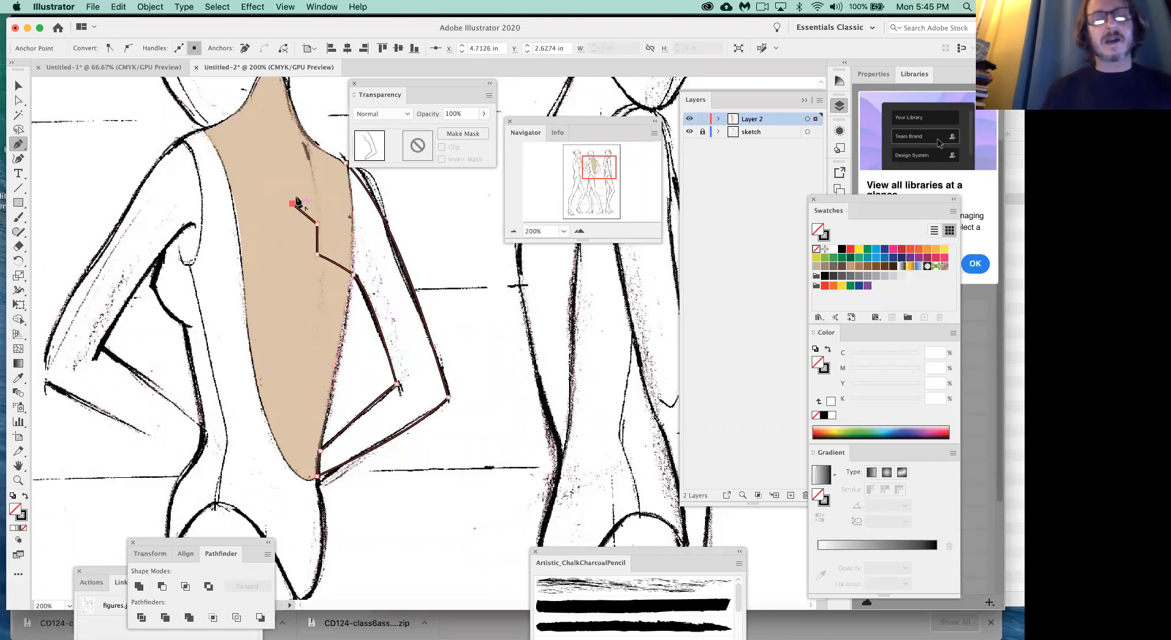
pyautogui.click(299, 191)
pyautogui.click(317, 190)
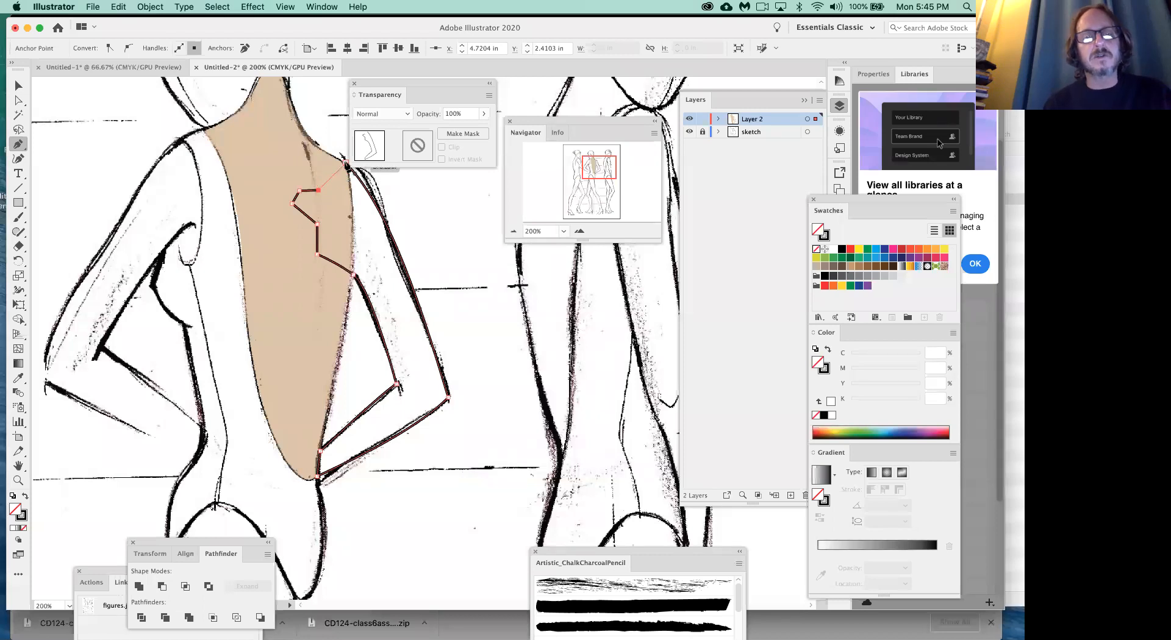
pyautogui.moveTo(345, 164); pyautogui.dragTo(374, 177)
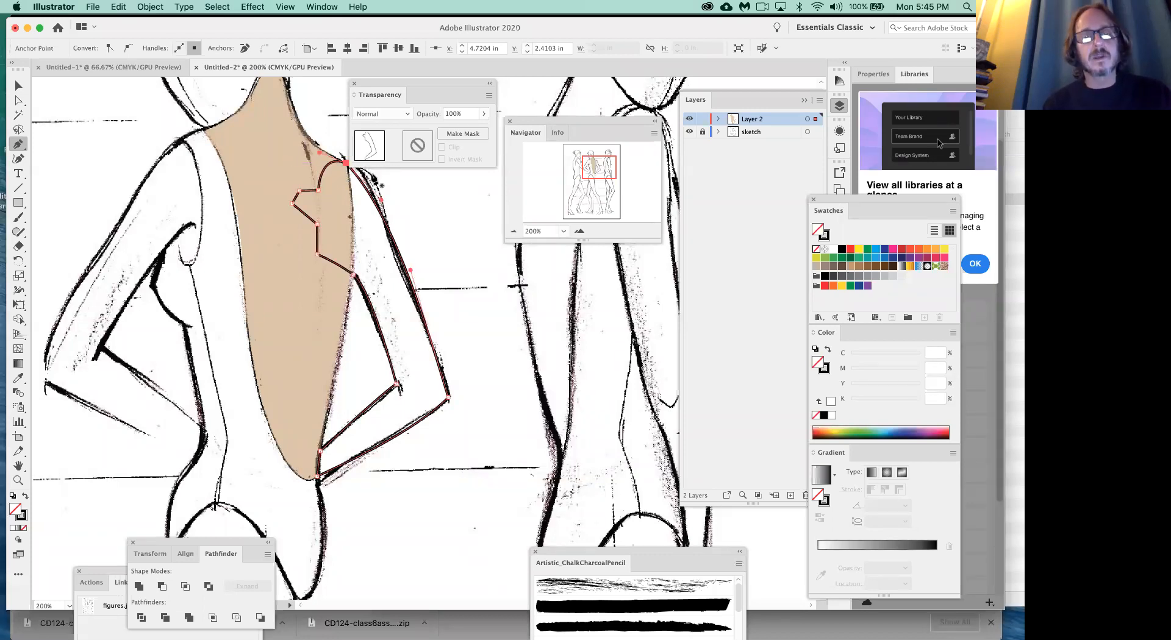
# - Fill the arm shape with the brown swatch (C 30, M 50, Y 75, K 10) and send it behind the back shape
pyautogui.click(861, 267)
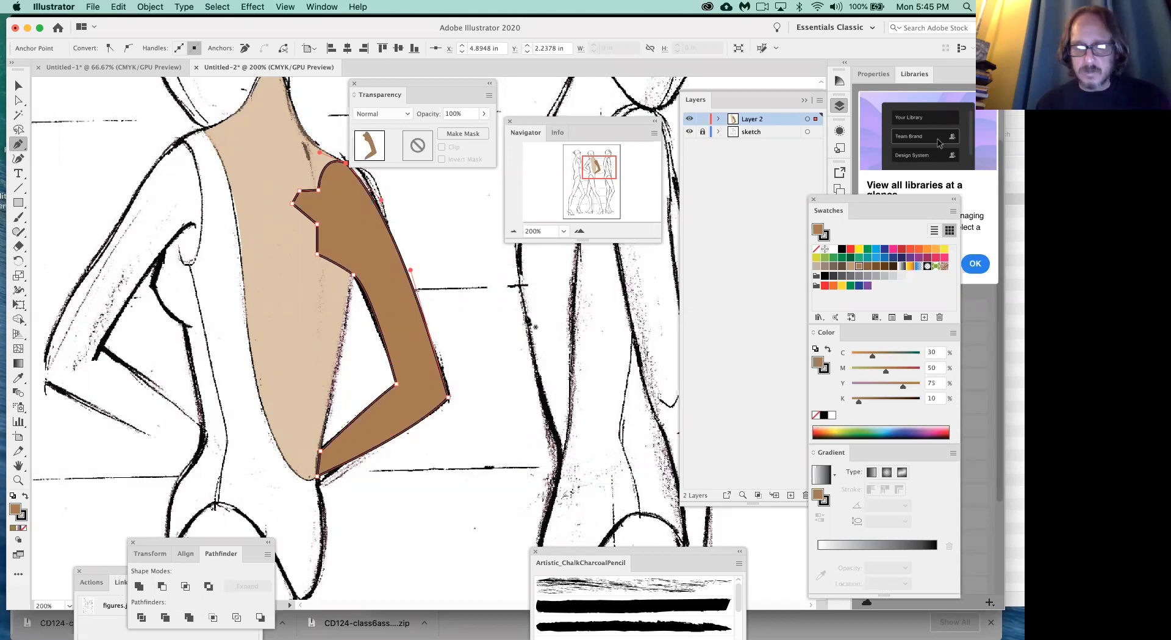
pyautogui.press('super+[')
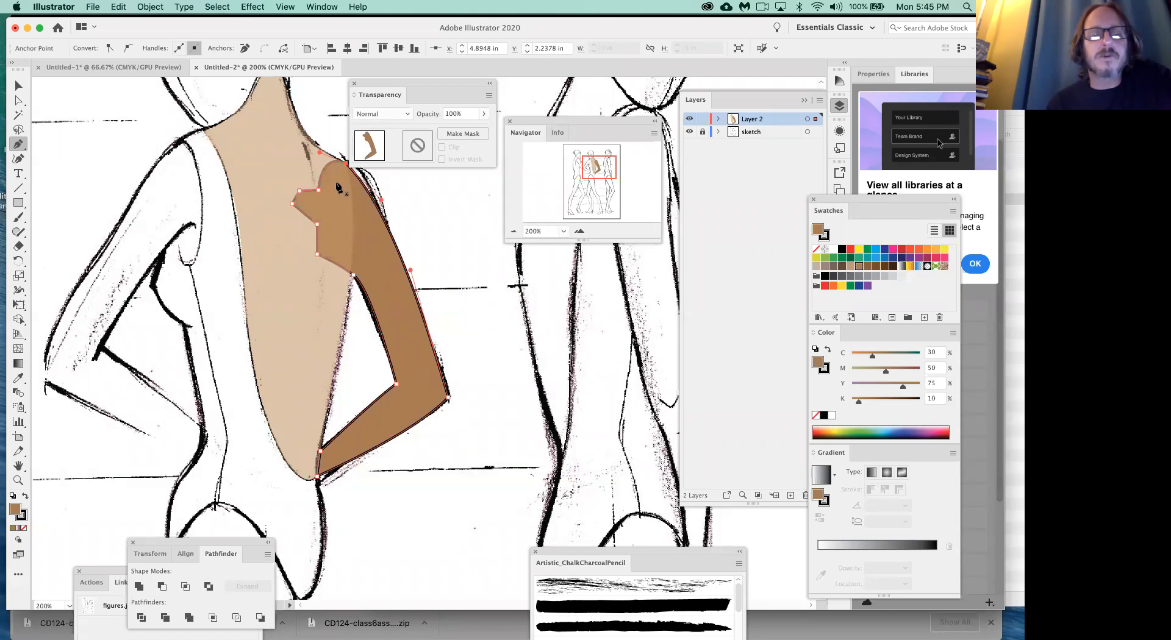
# - Raise the back shape's opacity to 100% and deselect it
pyautogui.keyDown('super'); pyautogui.click(303, 313); pyautogui.keyUp('super')
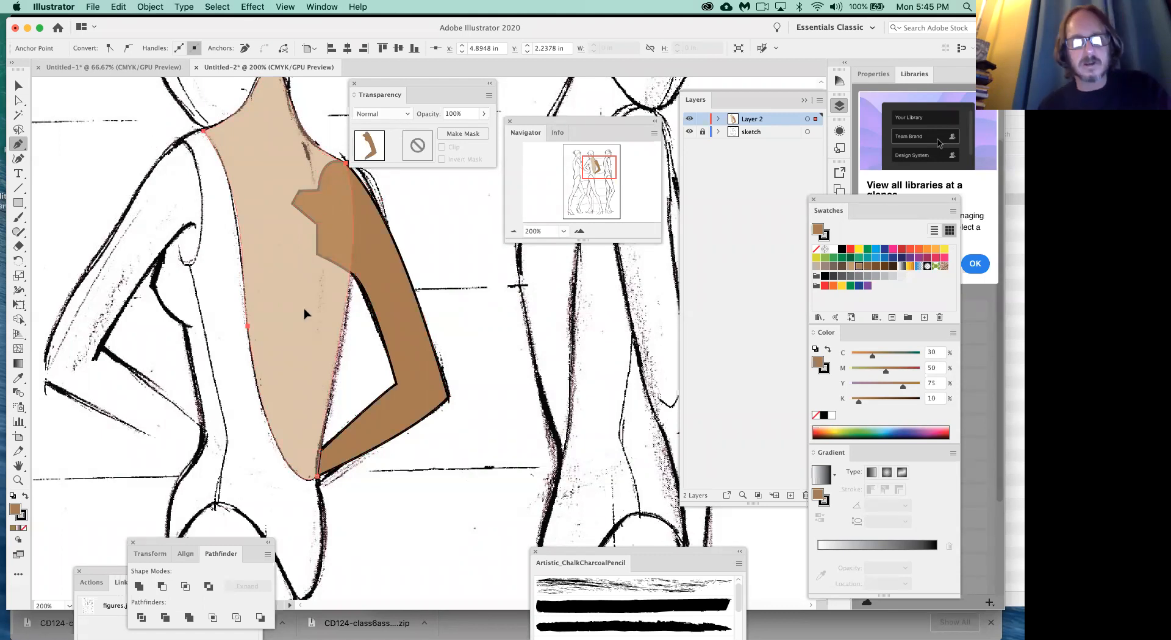
pyautogui.click(484, 113)
pyautogui.moveTo(458, 128); pyautogui.dragTo(507, 132)
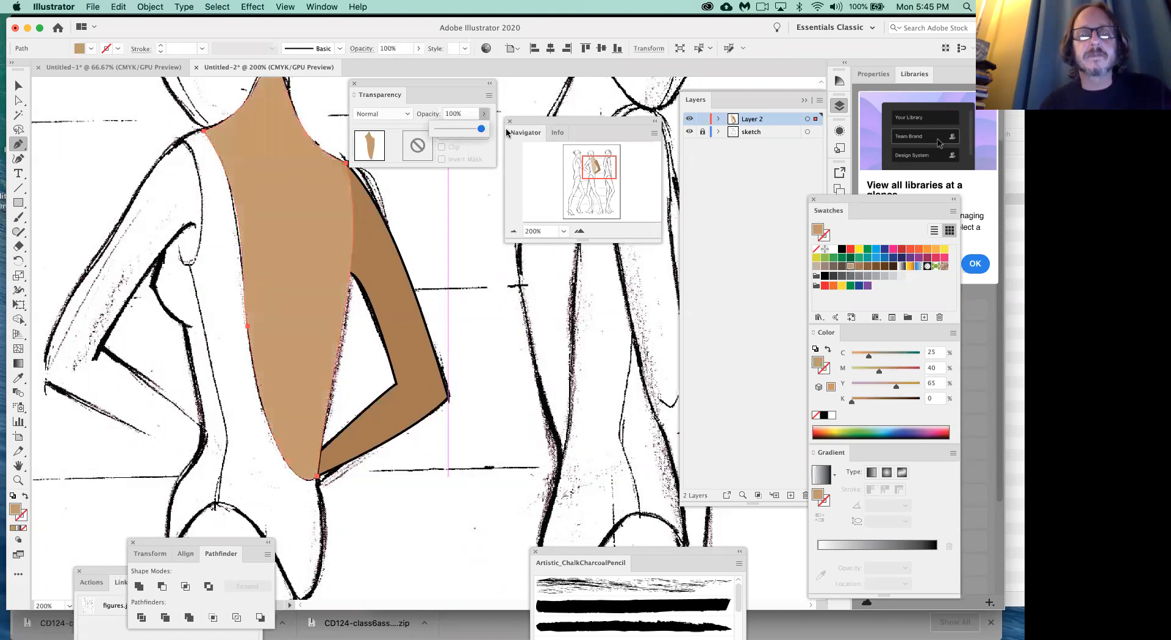
pyautogui.keyDown('super'); pyautogui.click(432, 231); pyautogui.keyUp('super')
pyautogui.scroll(-4, 432, 231)
pyautogui.scroll(3, 432, 232)
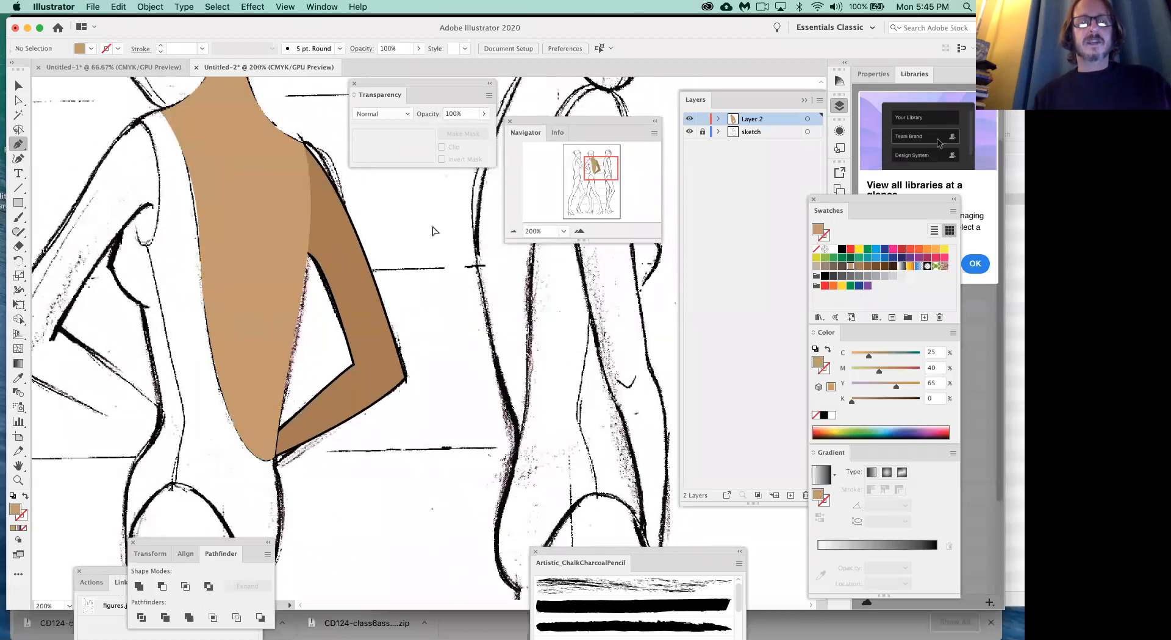
pyautogui.scroll(2, 432, 231)
pyautogui.hscroll(1, 432, 231)
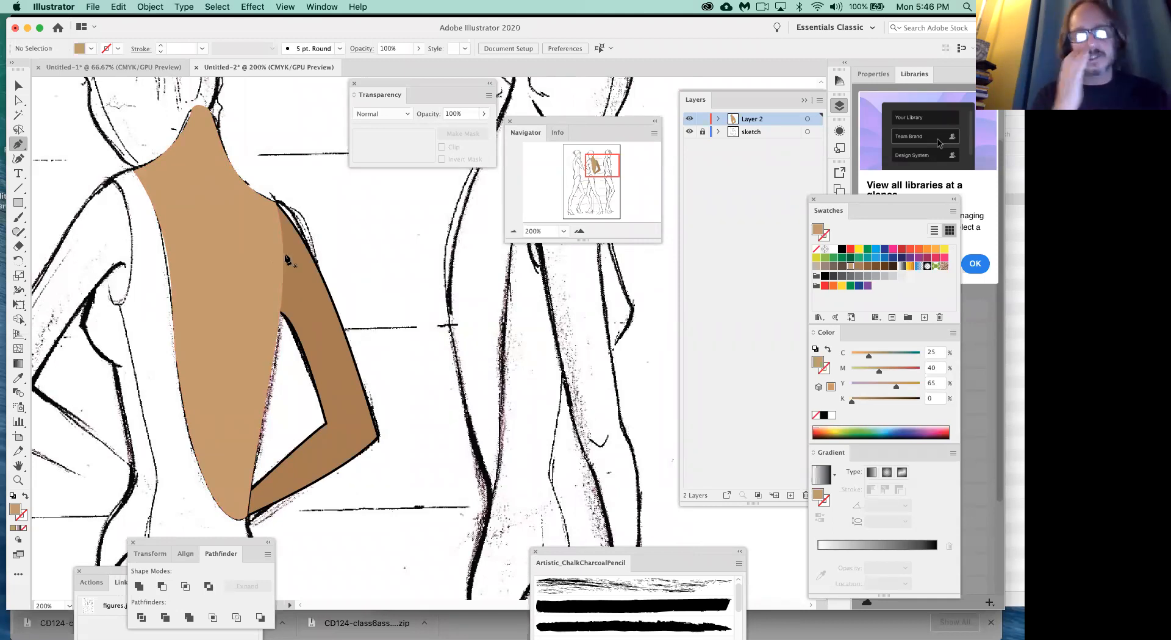
pyautogui.moveTo(293, 273); pyautogui.dragTo(375, 236)
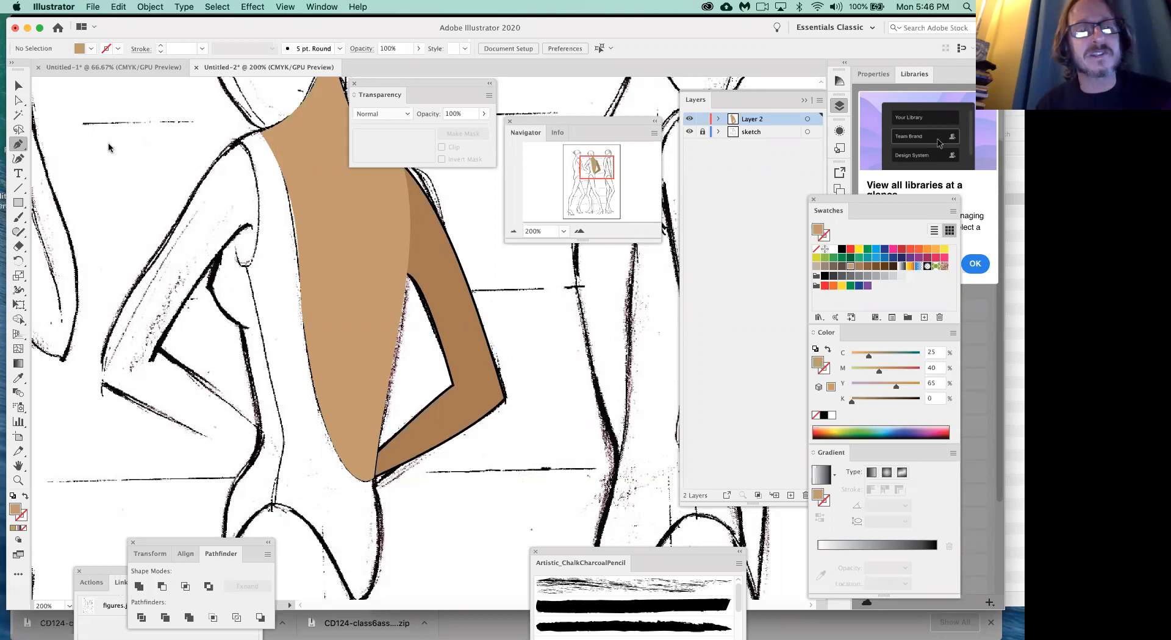
pyautogui.scroll(2, 408, 301)
pyautogui.hscroll(1, 408, 300)
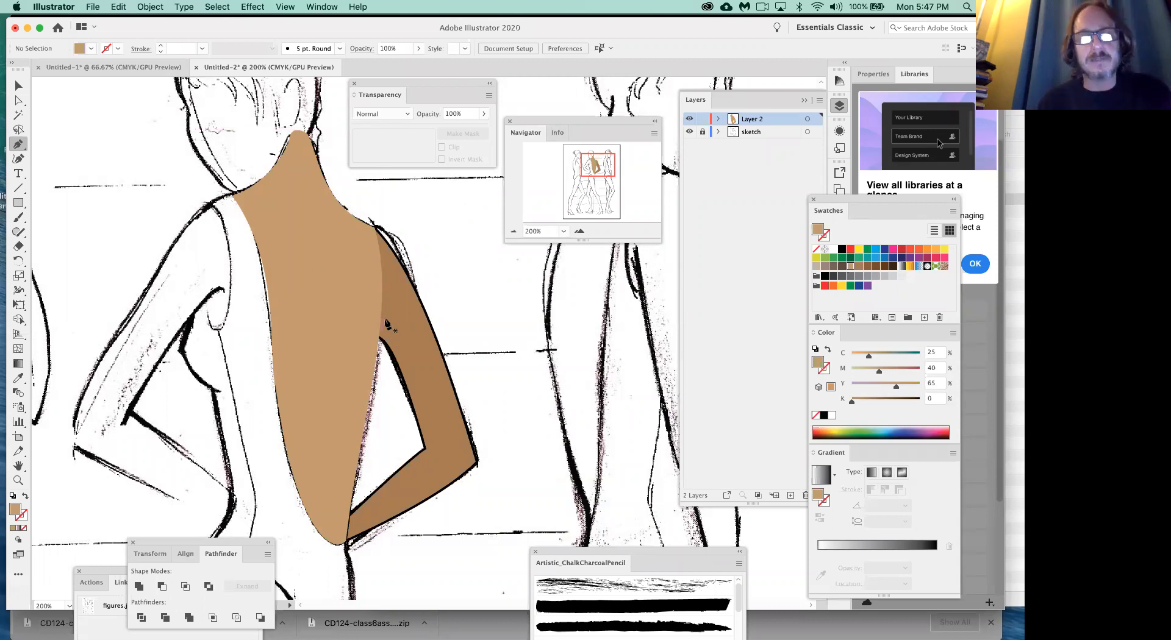
# - Hide and show the Pathfinder panel again, and move it over the canvas beside the figure's right arm
pyautogui.click(19, 86)
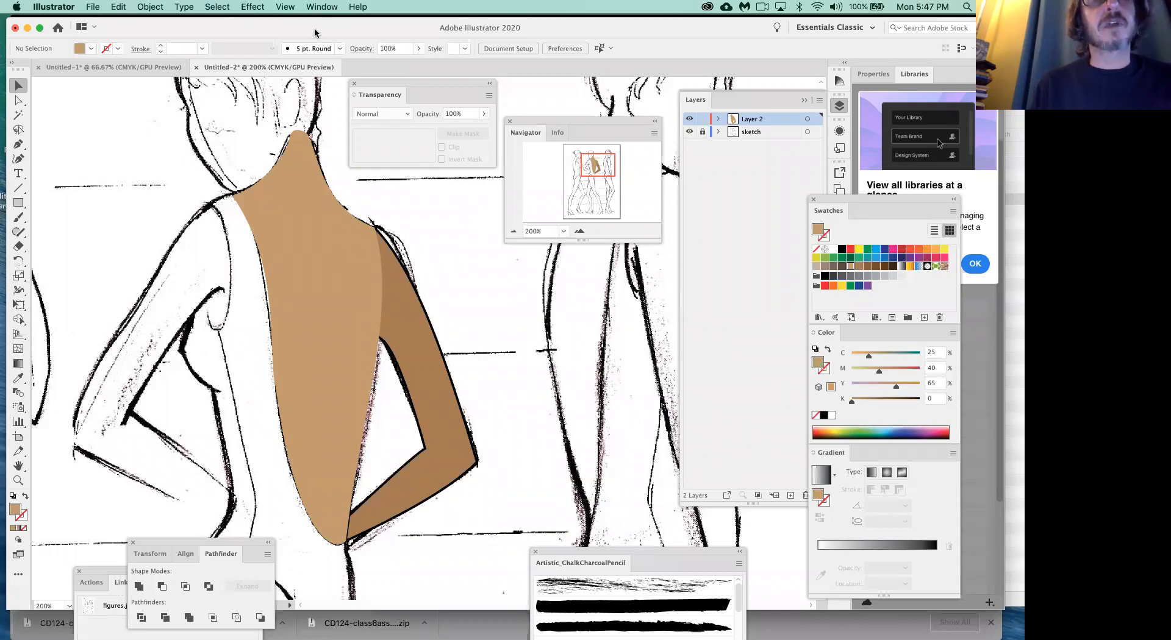
pyautogui.click(332, 8)
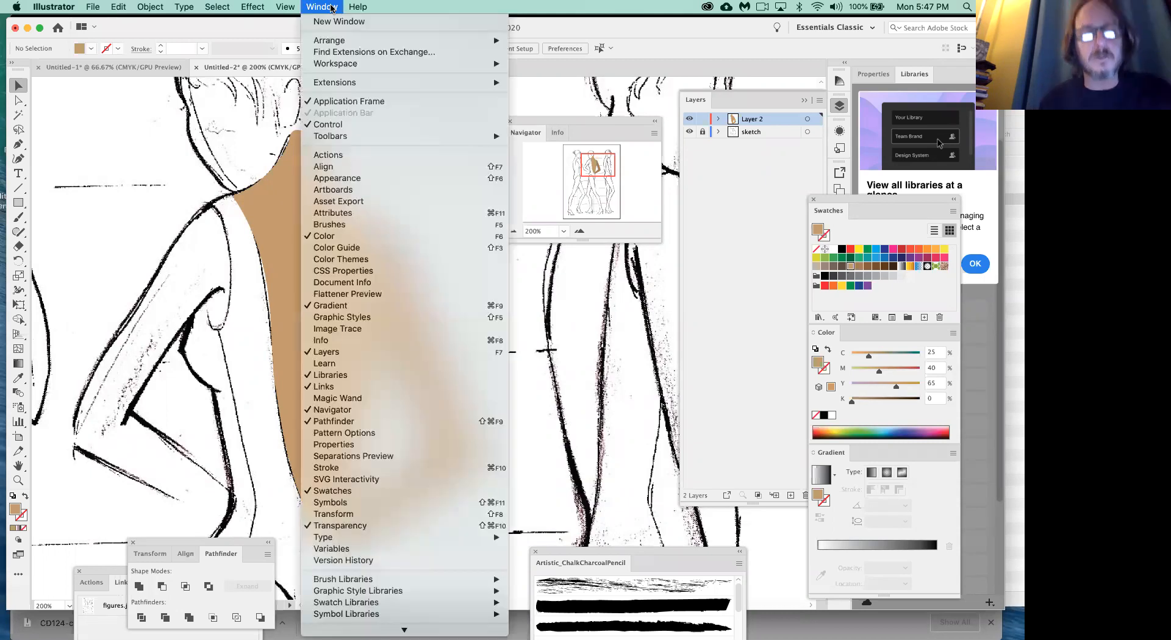
pyautogui.click(330, 422)
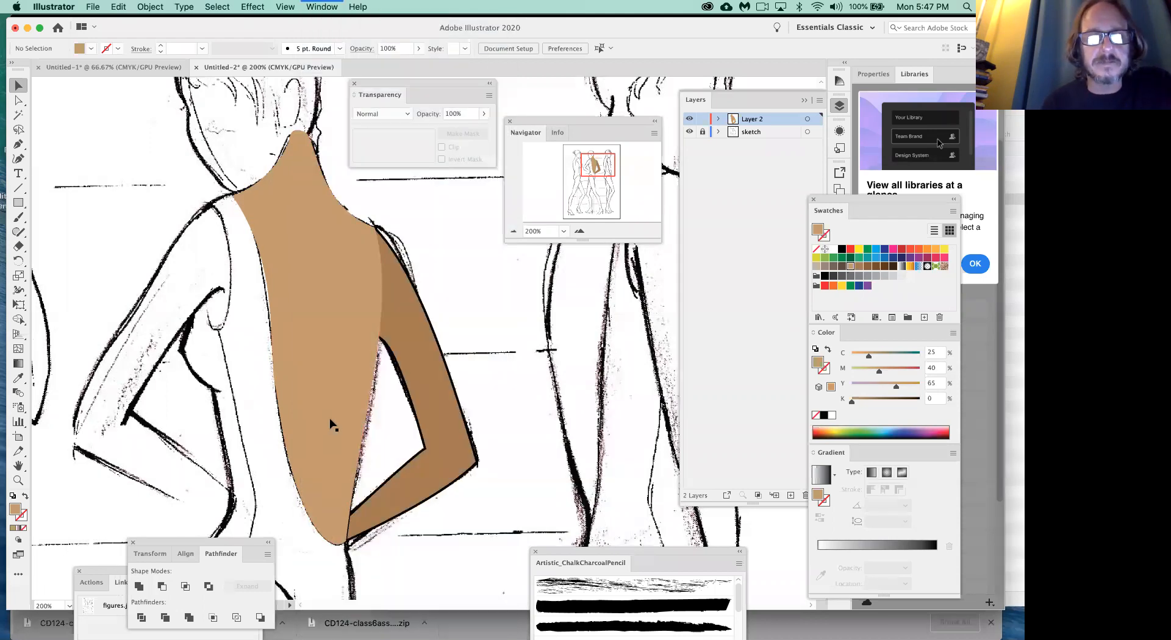
pyautogui.click(330, 7)
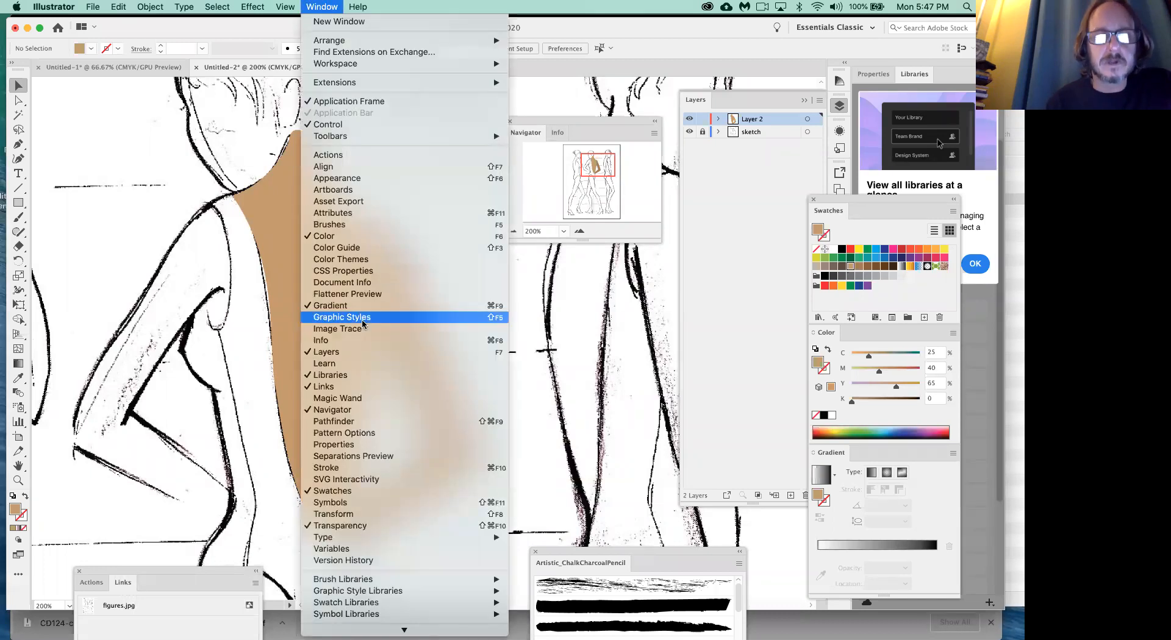
pyautogui.click(357, 423)
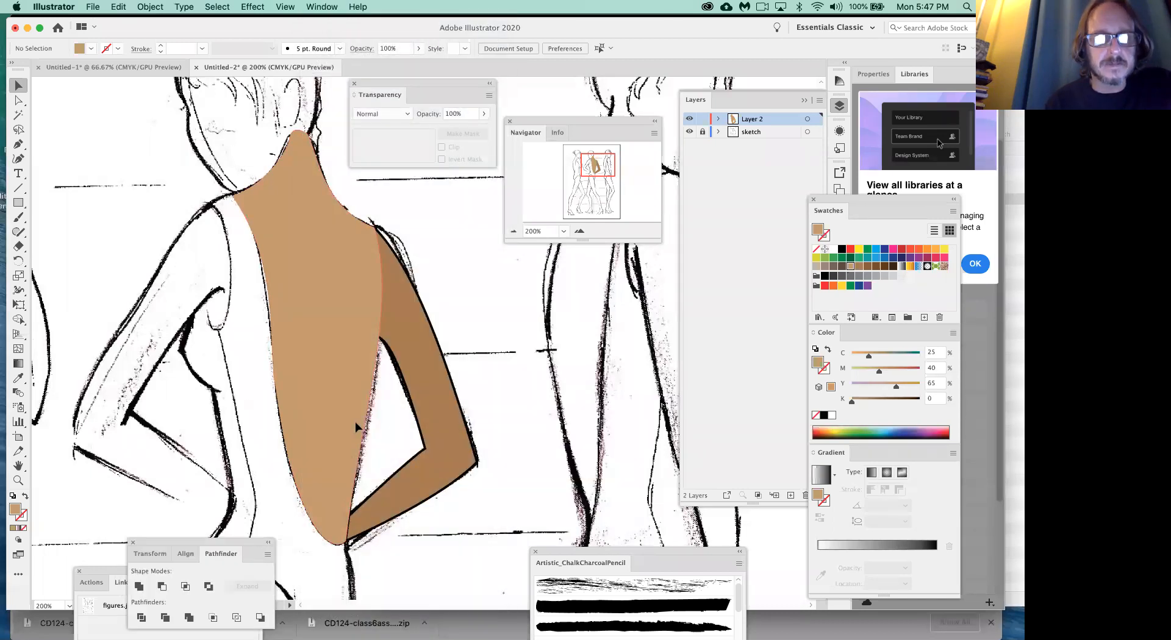
pyautogui.moveTo(224, 542); pyautogui.dragTo(544, 264)
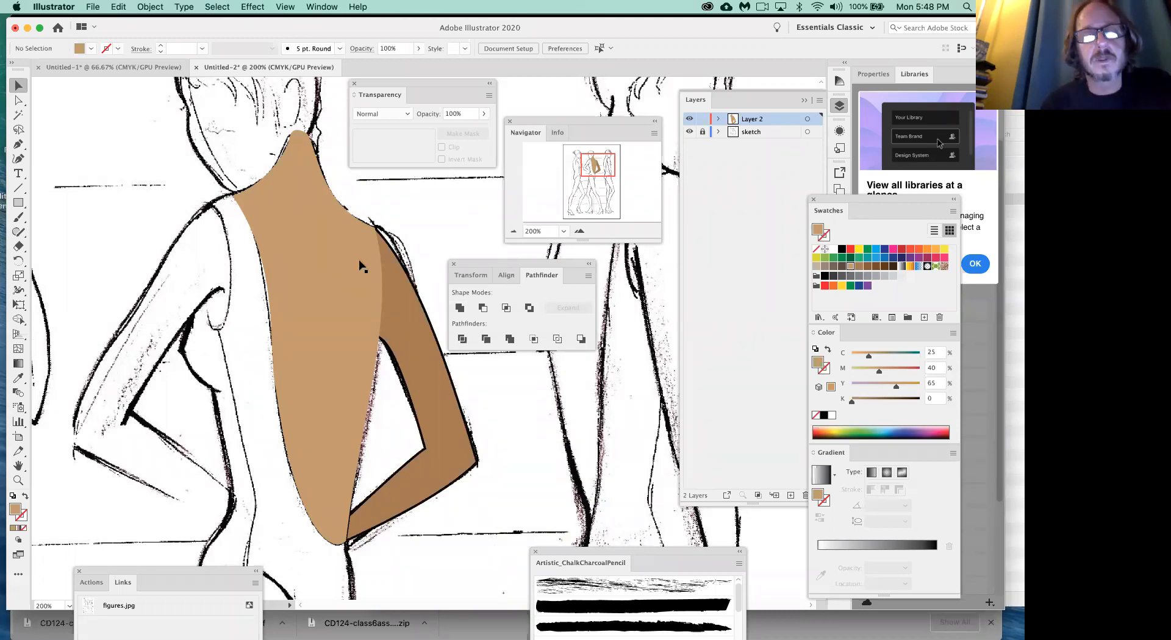
# - Select the back and arm shapes, combine them with Pathfinder's Unite, then undo the union and deselect
pyautogui.click(19, 101)
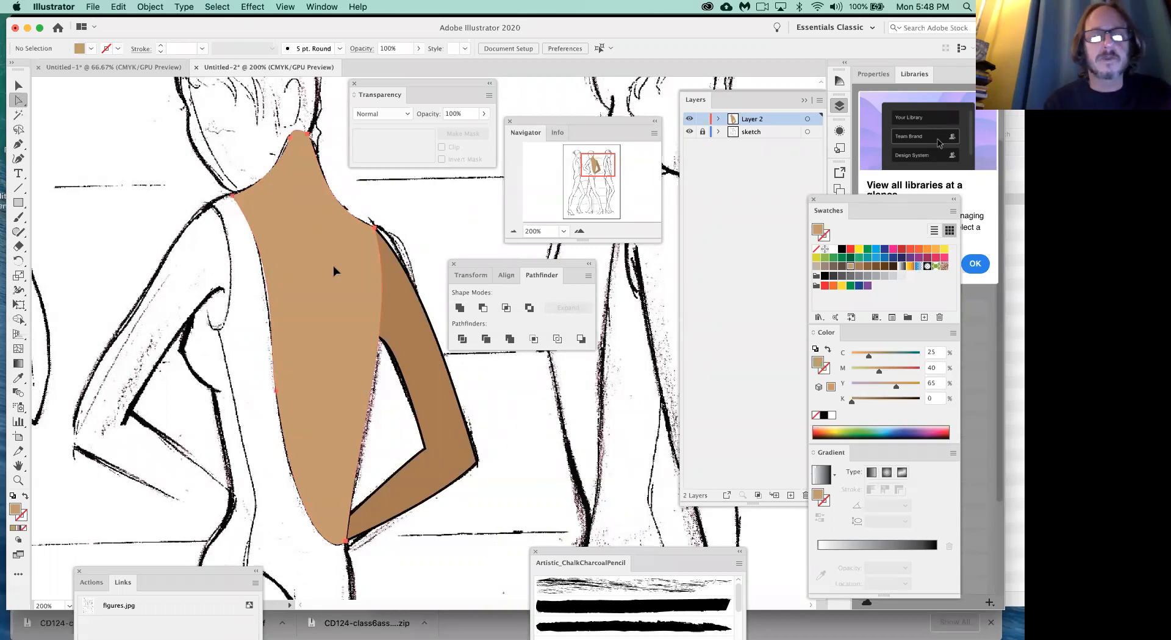
pyautogui.click(334, 272)
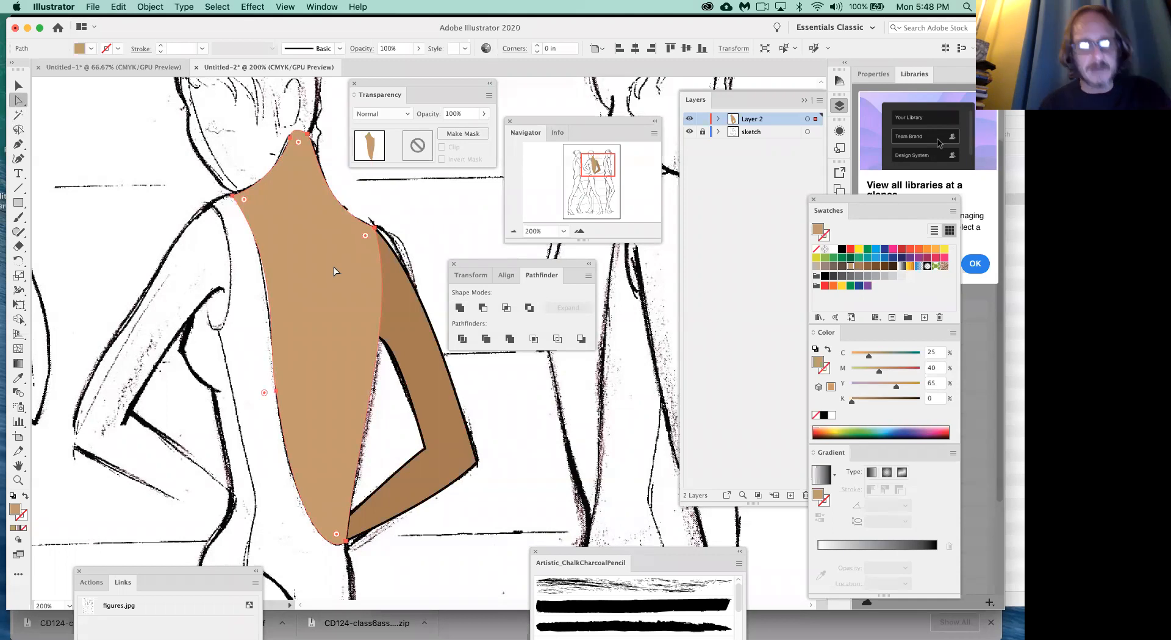
pyautogui.keyDown('shift'); pyautogui.click(408, 328); pyautogui.keyUp('shift')
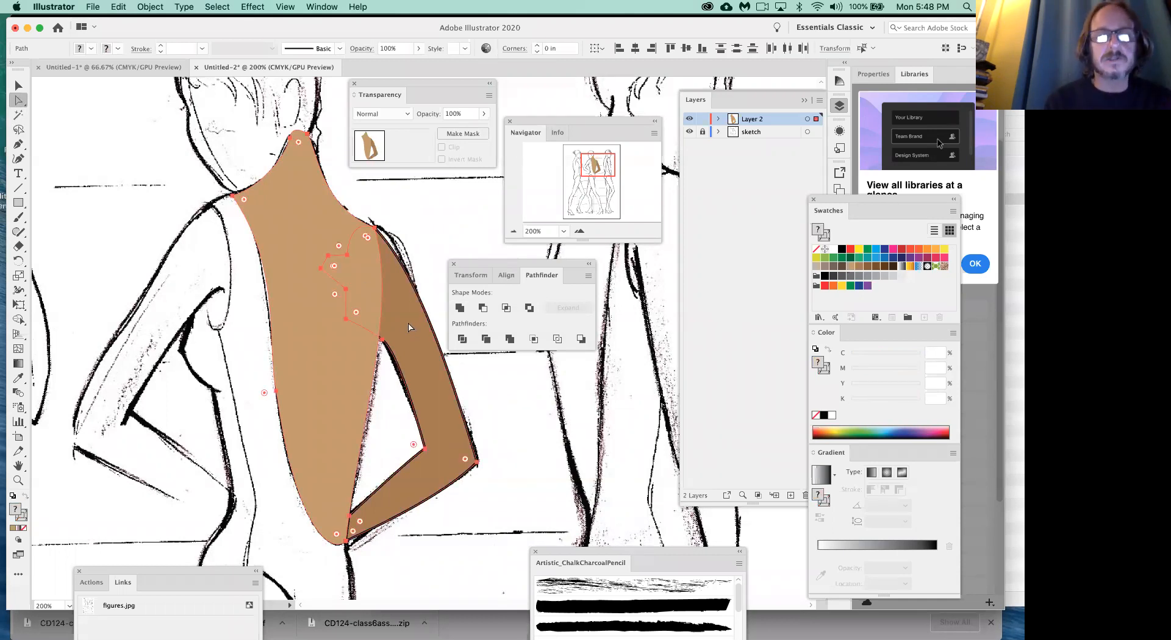
pyautogui.click(460, 309)
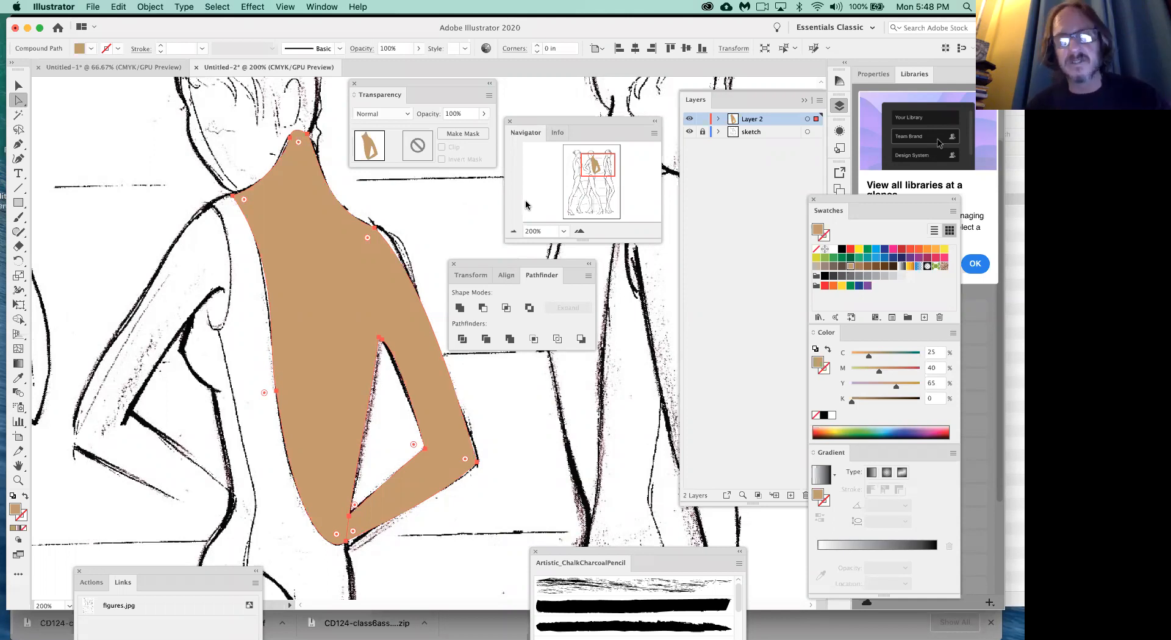
pyautogui.click(460, 308)
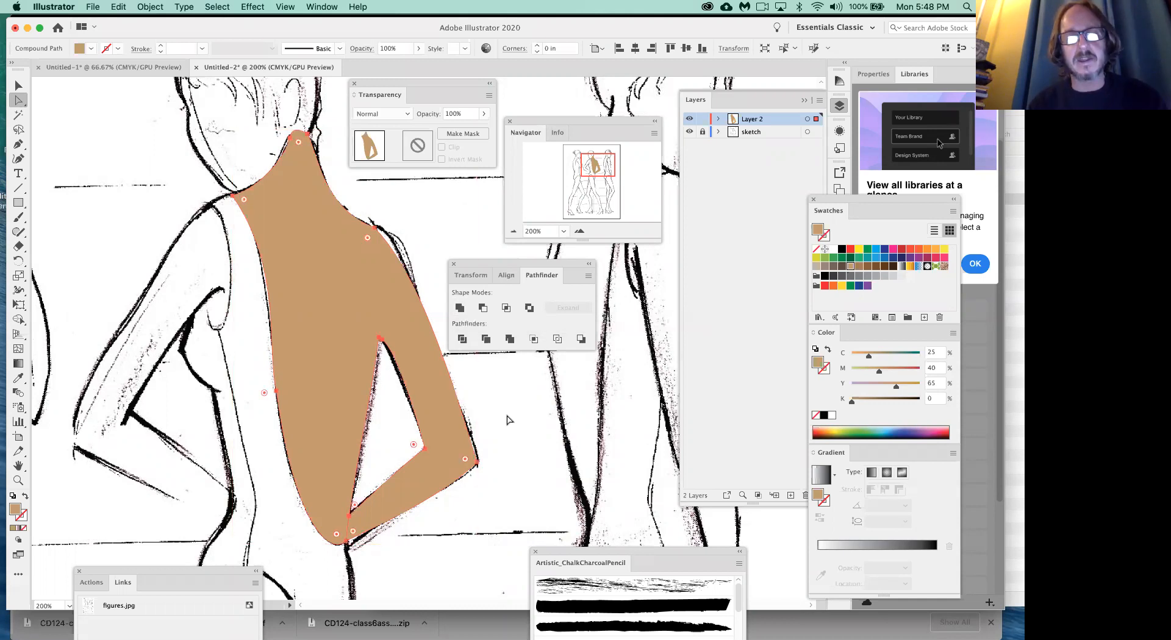
pyautogui.press('super+z')
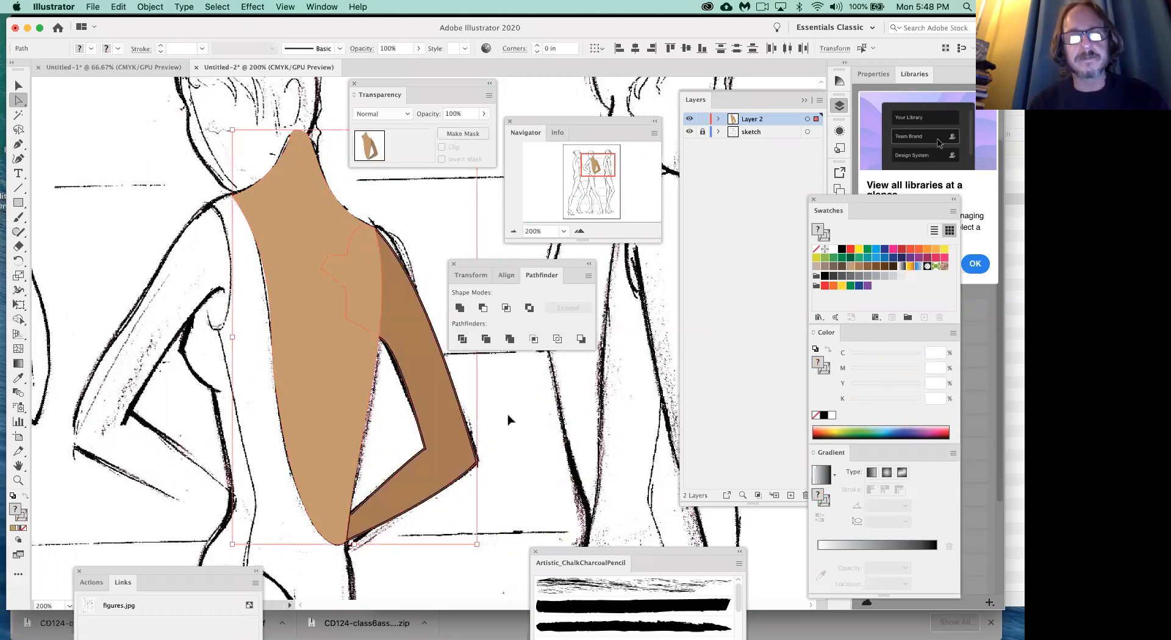
pyautogui.click(508, 419)
pyautogui.scroll(-5, 335, 413)
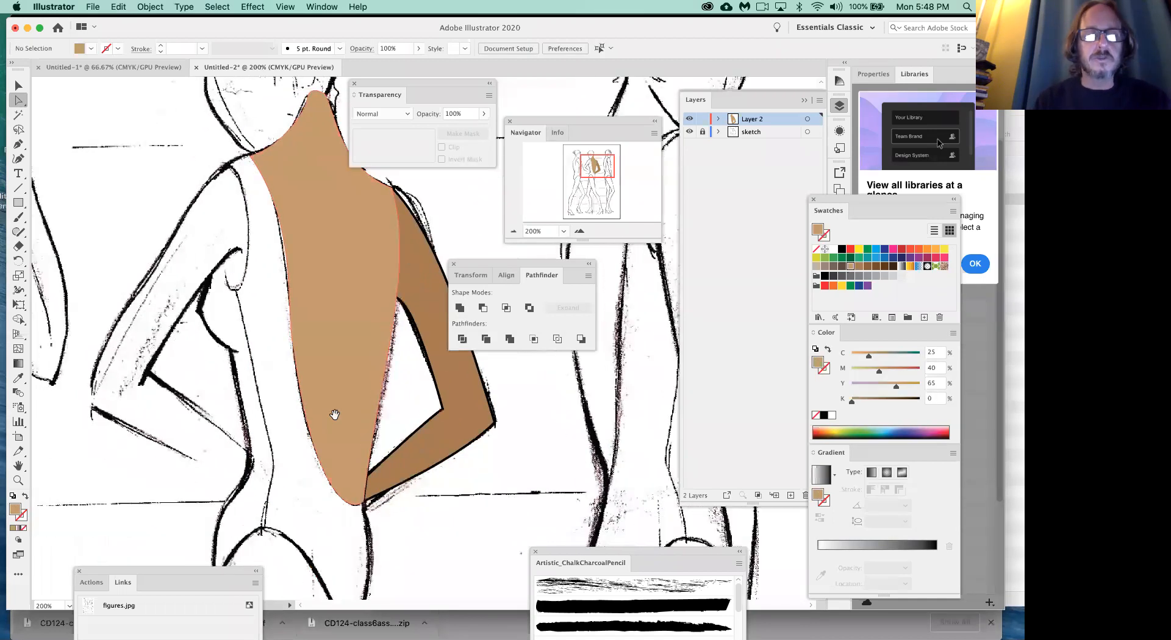
pyautogui.hscroll(3, 335, 415)
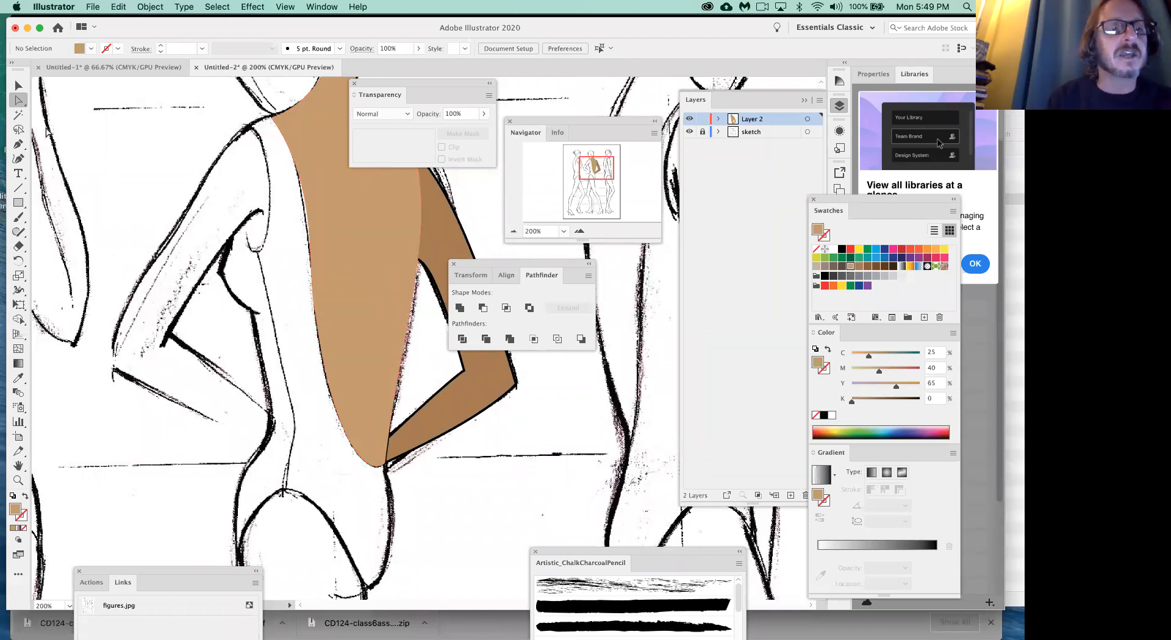
pyautogui.click(19, 145)
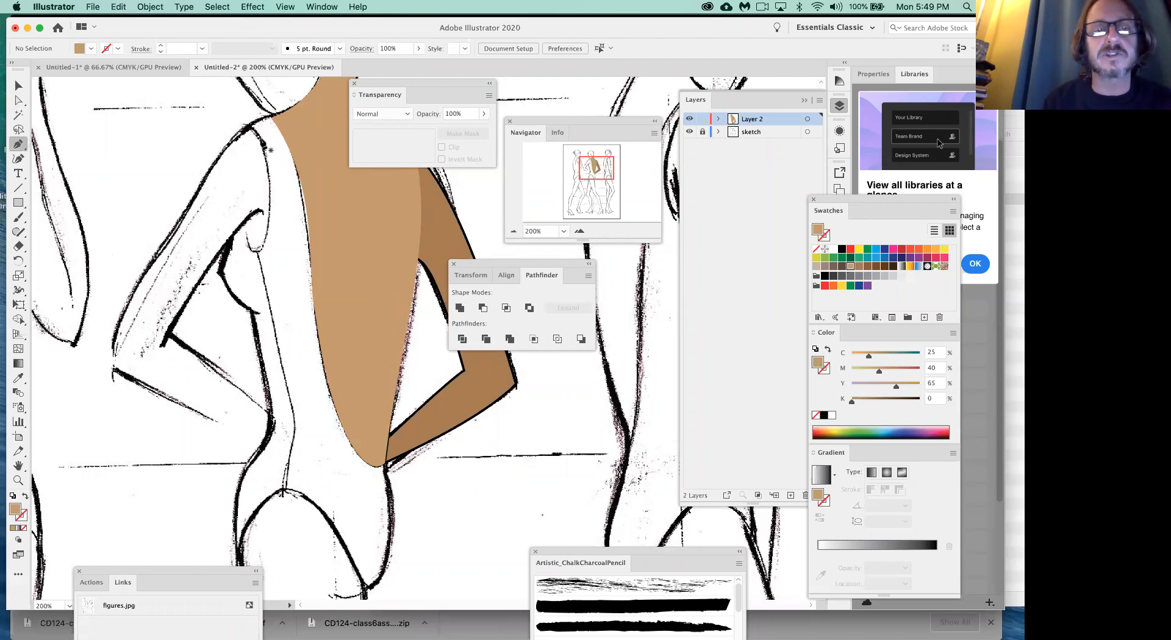
pyautogui.moveTo(272, 117); pyautogui.dragTo(302, 170)
pyautogui.moveTo(384, 464); pyautogui.dragTo(464, 466)
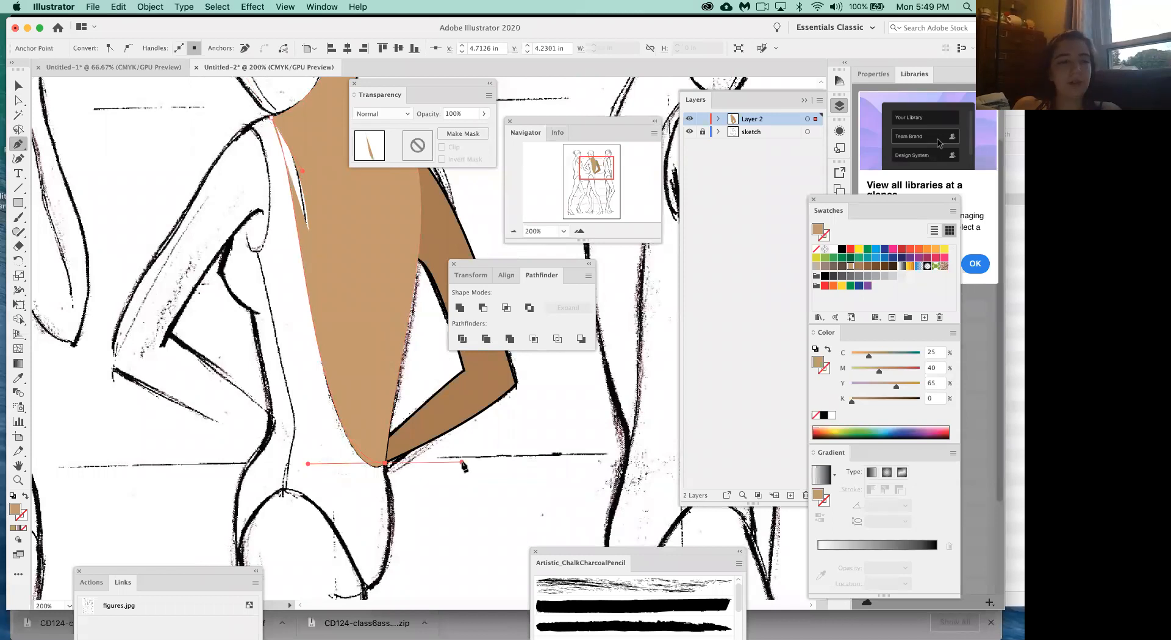
pyautogui.press('super+z')
pyautogui.press('super+z')
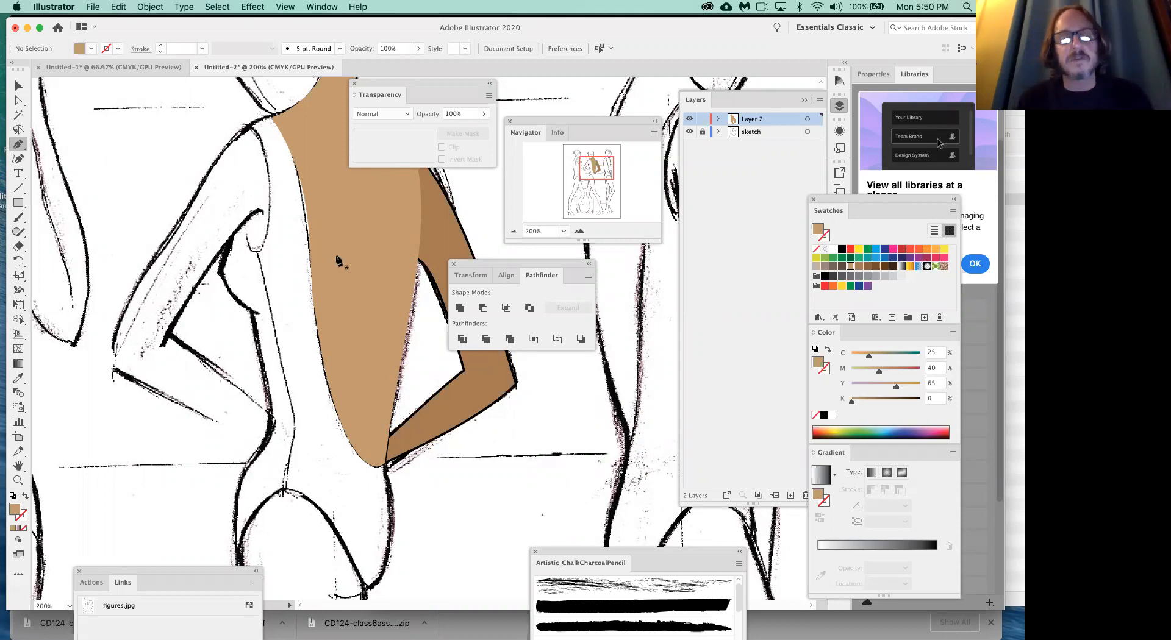
# - Start a Pen outline of the bodysuit from the shoulder down the back opening and hip, with no fill and a black stroke
pyautogui.hscroll(3, 329, 267)
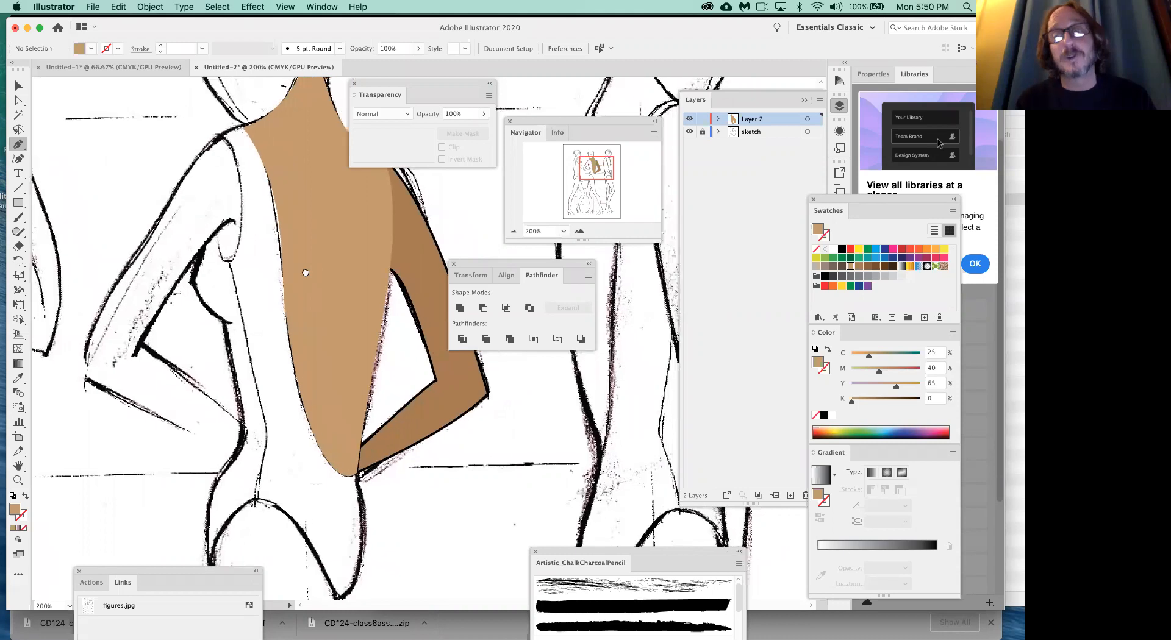
pyautogui.click(233, 129)
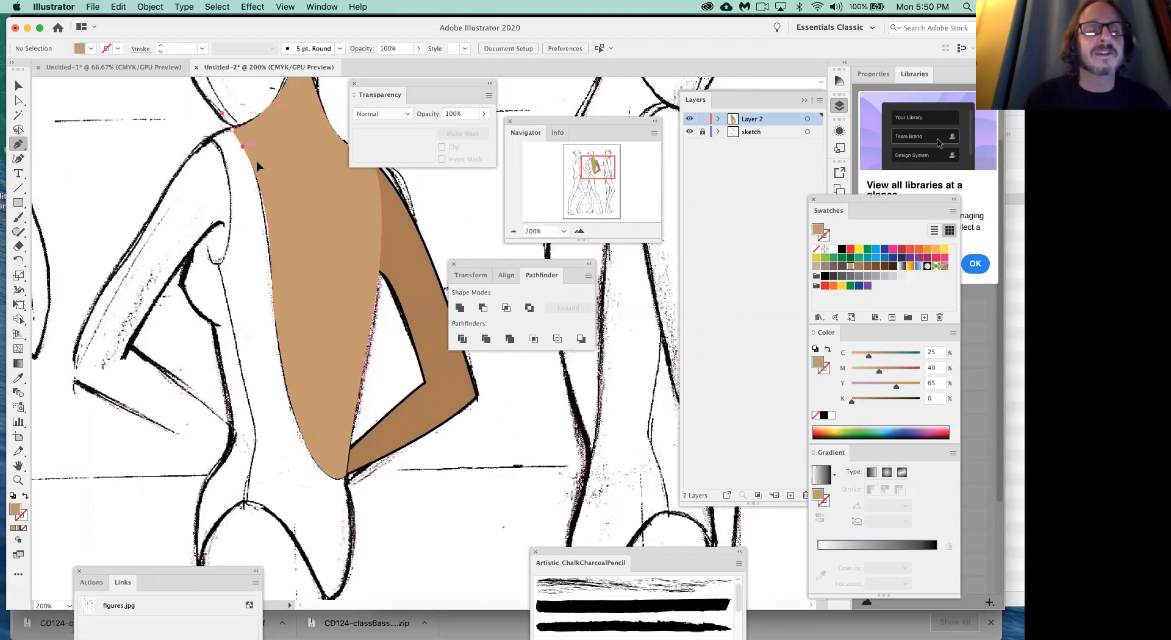
pyautogui.click(277, 208)
pyautogui.moveTo(284, 215); pyautogui.dragTo(290, 413)
pyautogui.moveTo(278, 335); pyautogui.dragTo(283, 367)
pyautogui.moveTo(346, 476); pyautogui.dragTo(361, 521)
pyautogui.click(345, 475)
pyautogui.moveTo(327, 598); pyautogui.dragTo(303, 599)
pyautogui.moveTo(343, 536); pyautogui.dragTo(369, 410)
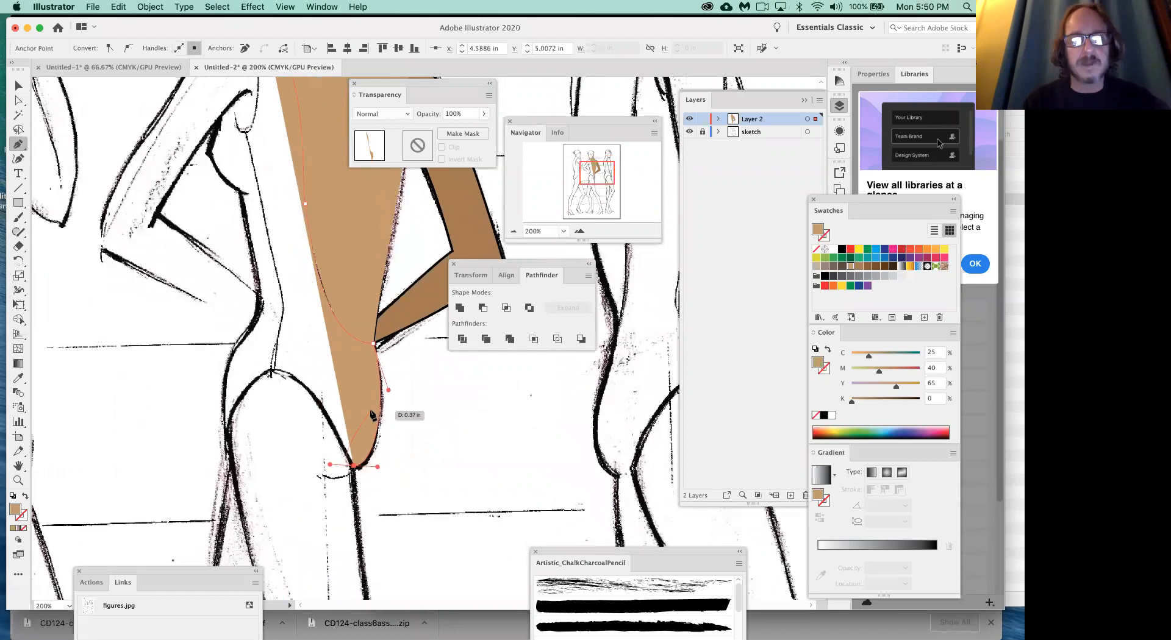
pyautogui.click(12, 497)
pyautogui.click(25, 528)
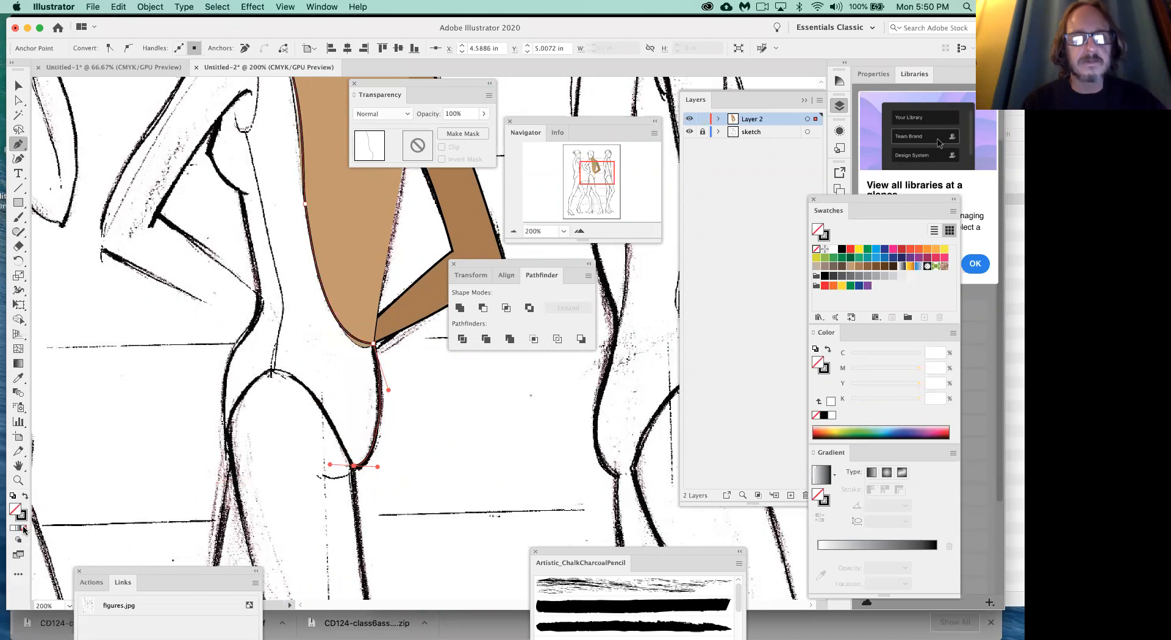
# - Continue the bodysuit outline over the curved leg opening and up the figure's front hip to the waist
pyautogui.moveTo(354, 466); pyautogui.dragTo(330, 403)
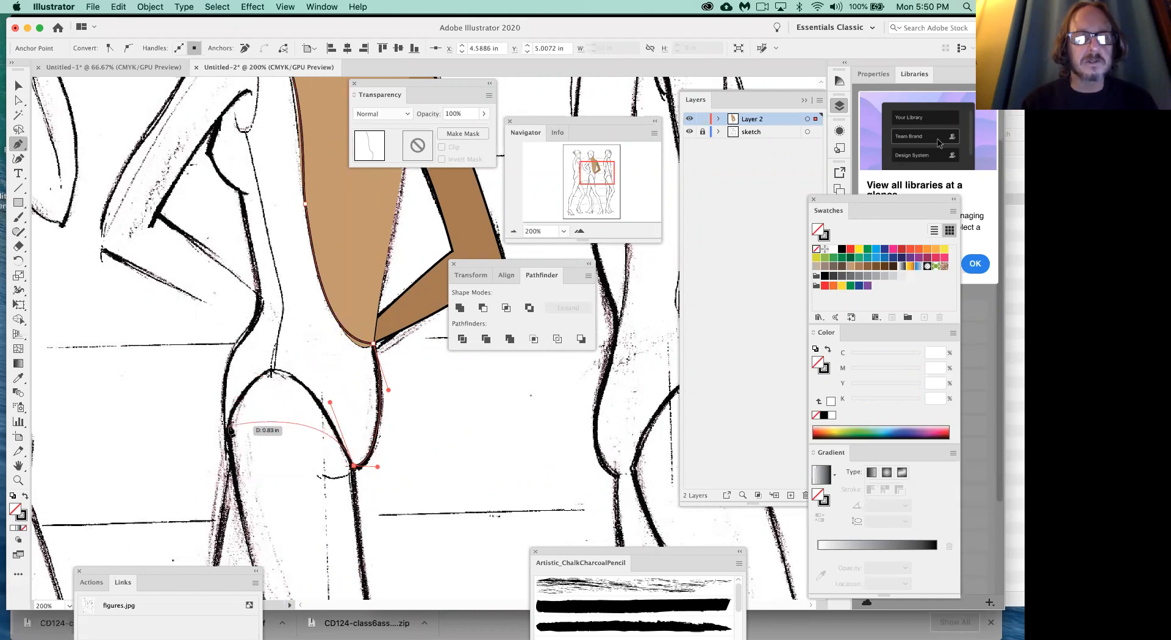
pyautogui.moveTo(227, 429); pyautogui.dragTo(185, 546)
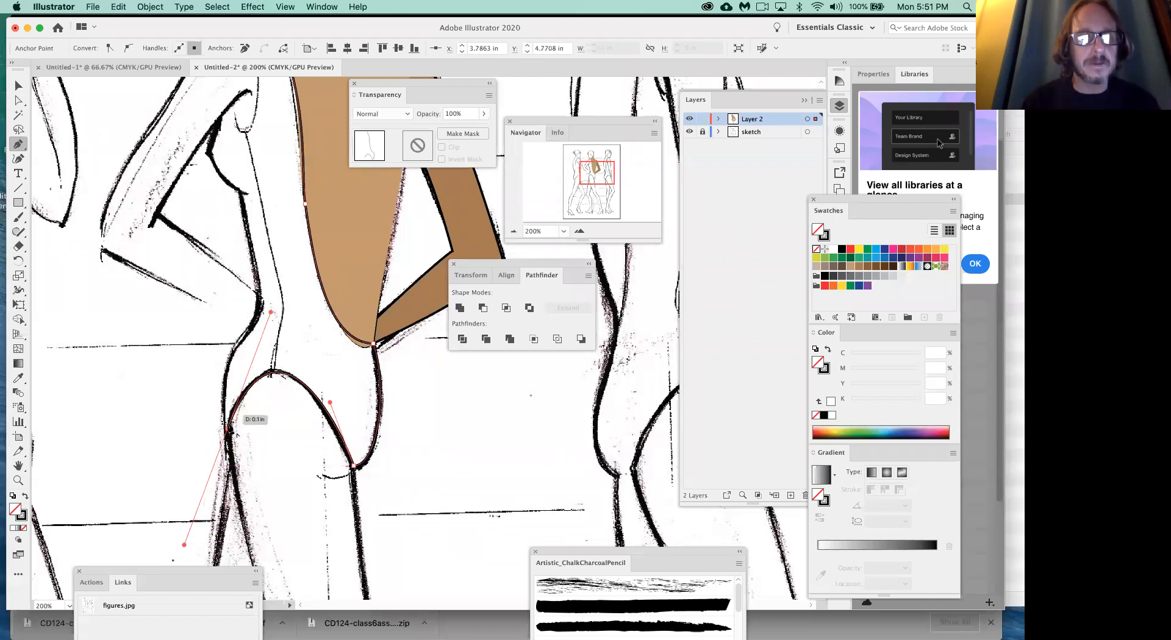
pyautogui.moveTo(227, 429); pyautogui.dragTo(215, 372)
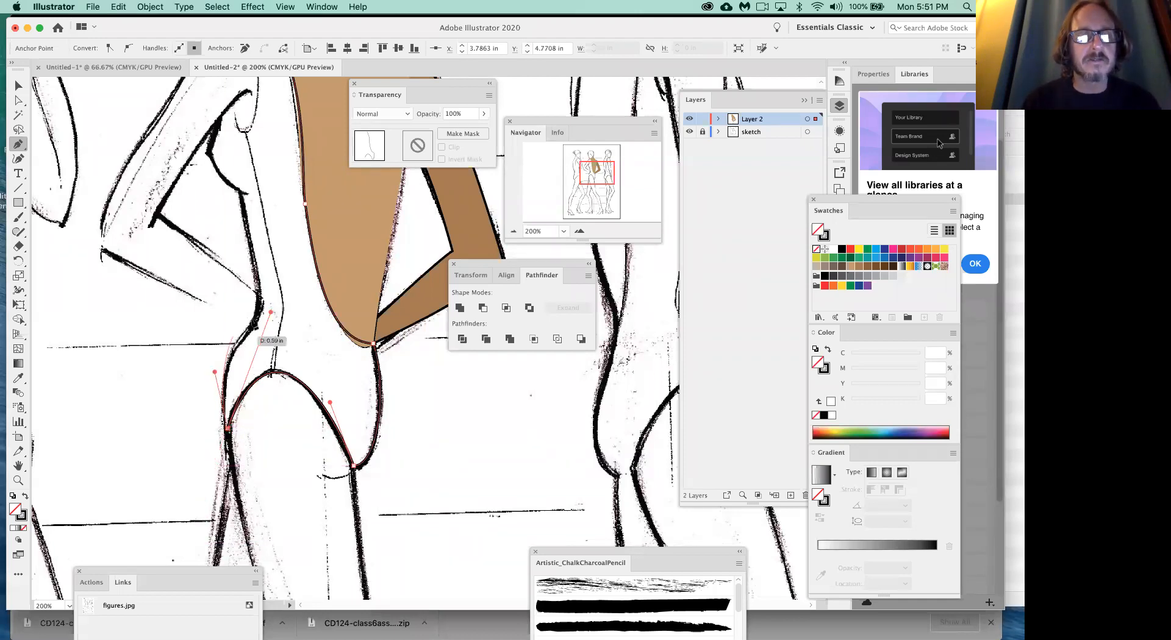
pyautogui.moveTo(260, 318); pyautogui.dragTo(315, 354)
pyautogui.press('space')
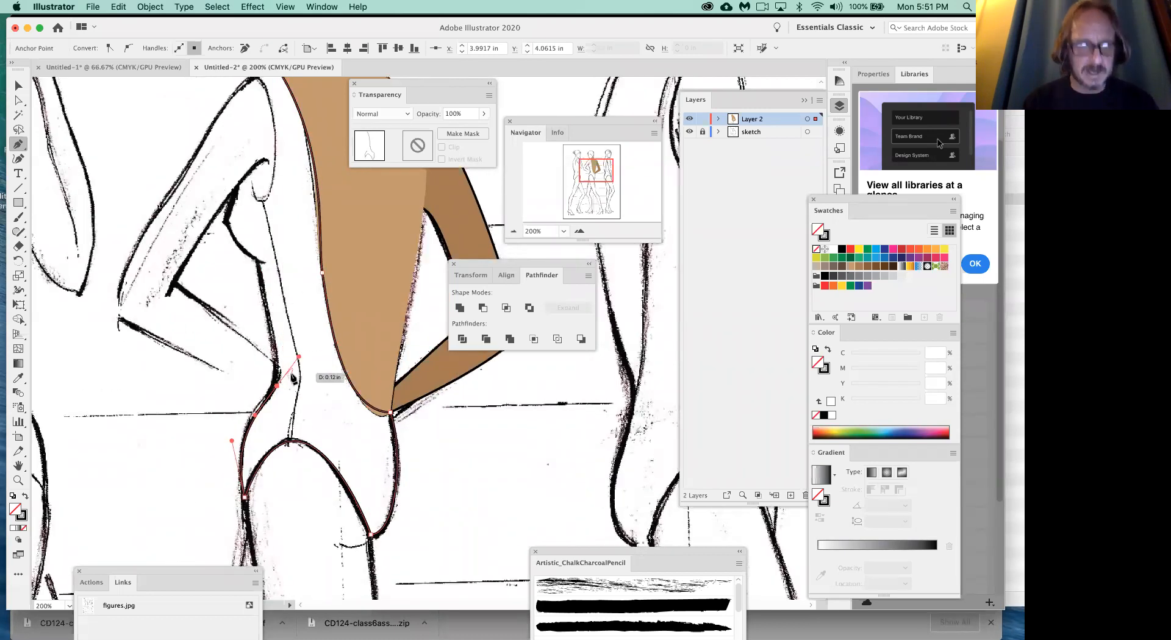
pyautogui.click(276, 385)
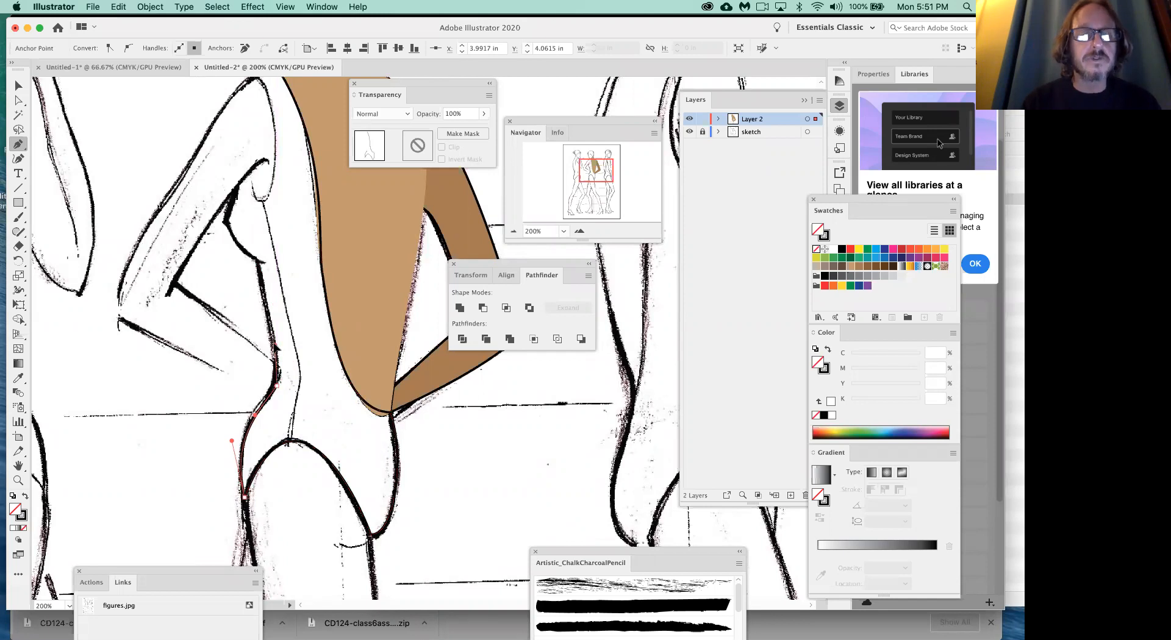
# - Continue the bodysuit outline up the front of the torso and around the bust, undoing the misplaced last anchor
pyautogui.click(266, 347)
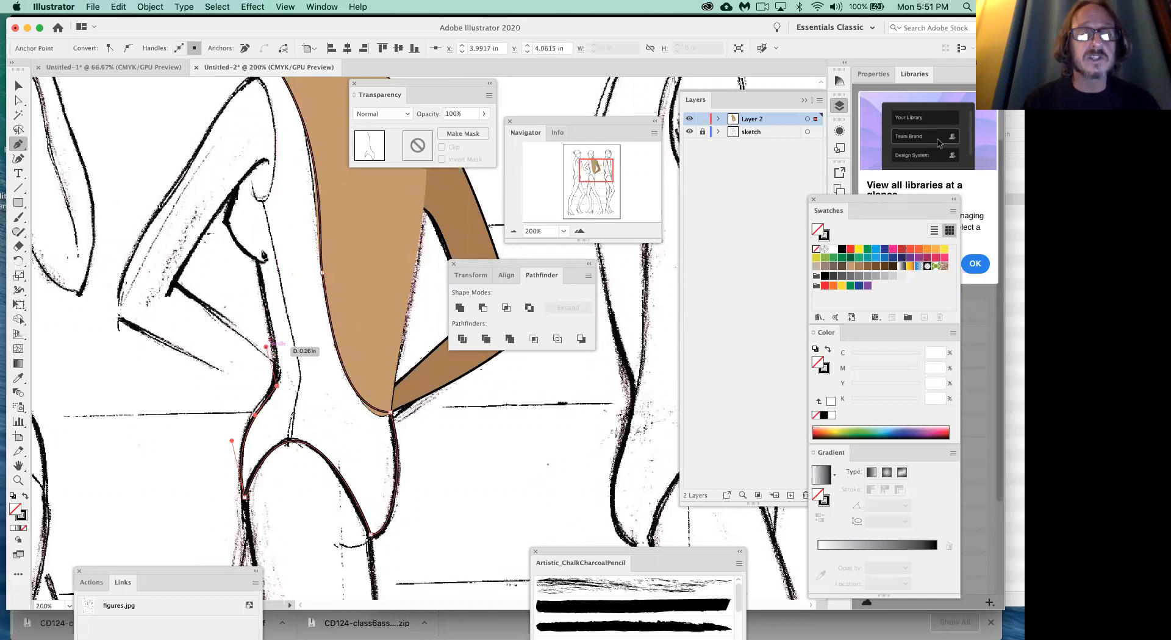
pyautogui.click(256, 262)
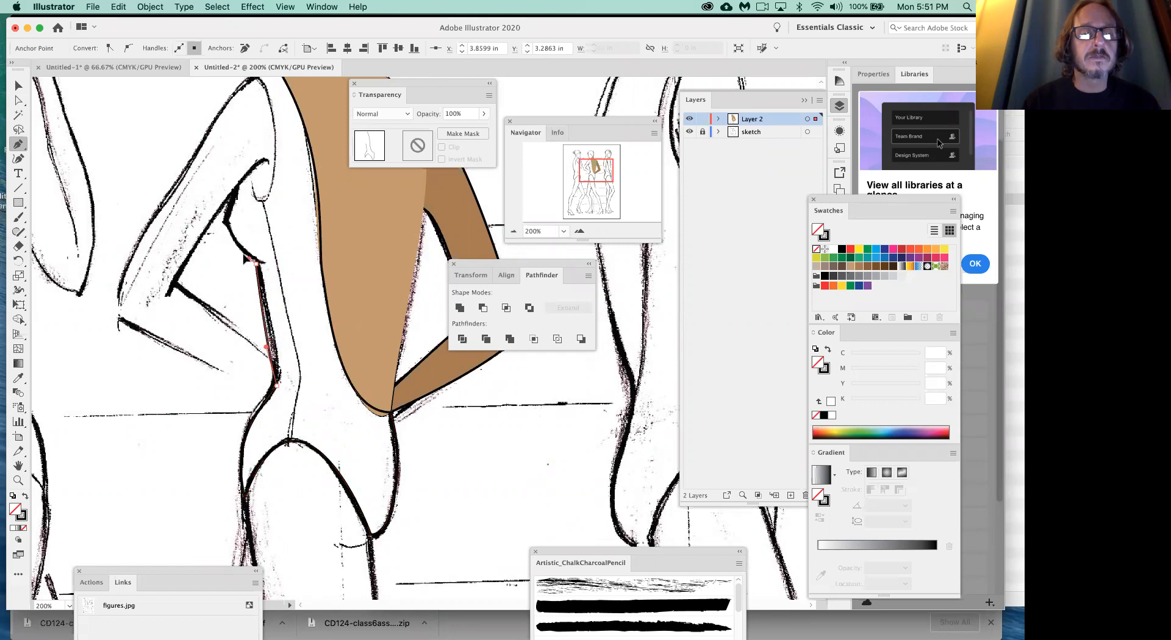
pyautogui.moveTo(226, 226); pyautogui.dragTo(264, 204)
pyautogui.press('Escape')
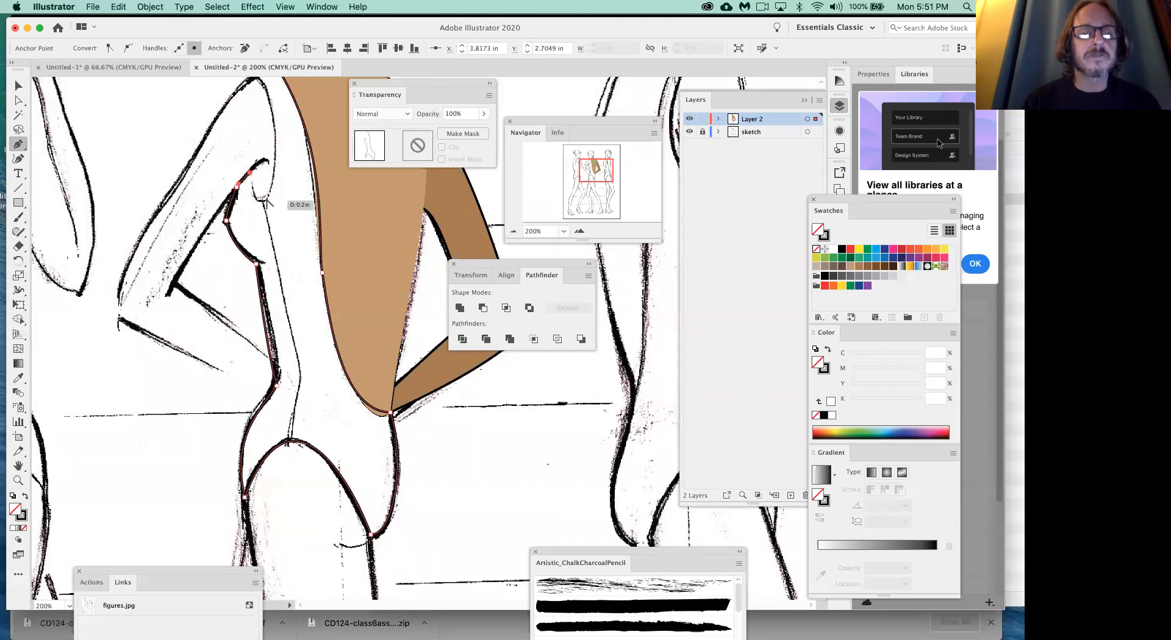
pyautogui.press('super+z')
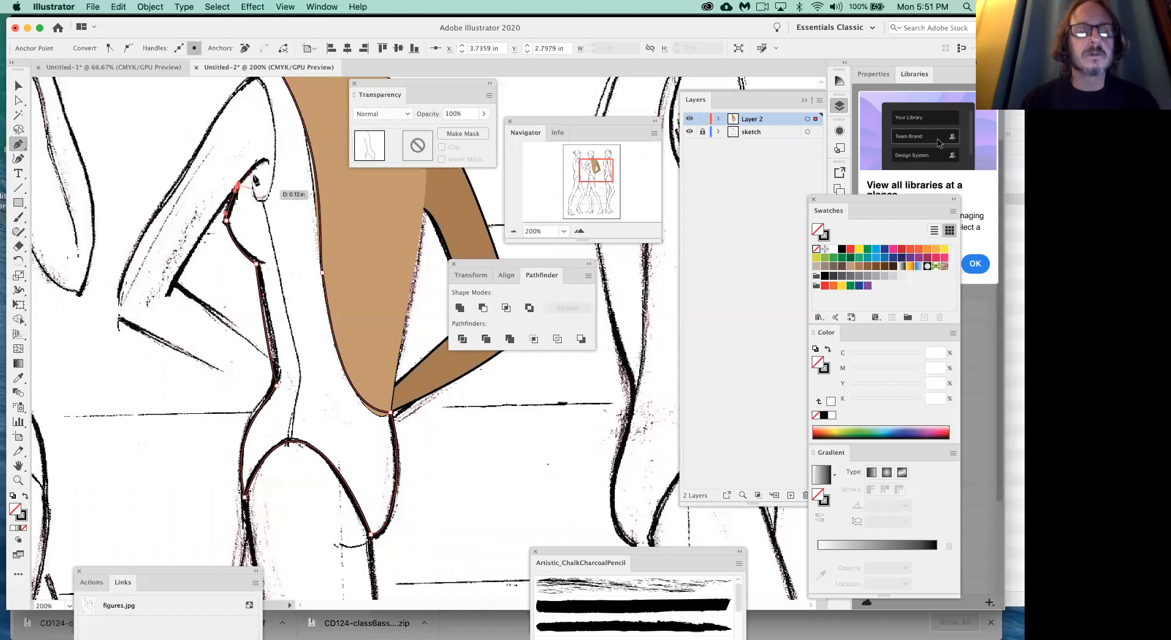
# - Trace the armhole up to the shoulder and across the strap, closing the bodysuit outline at its starting point
pyautogui.click(251, 170)
pyautogui.moveTo(262, 198)
pyautogui.mouseDown()
pyautogui.moveTo(280, 201)
pyautogui.moveTo(277, 189)
pyautogui.mouseUp()
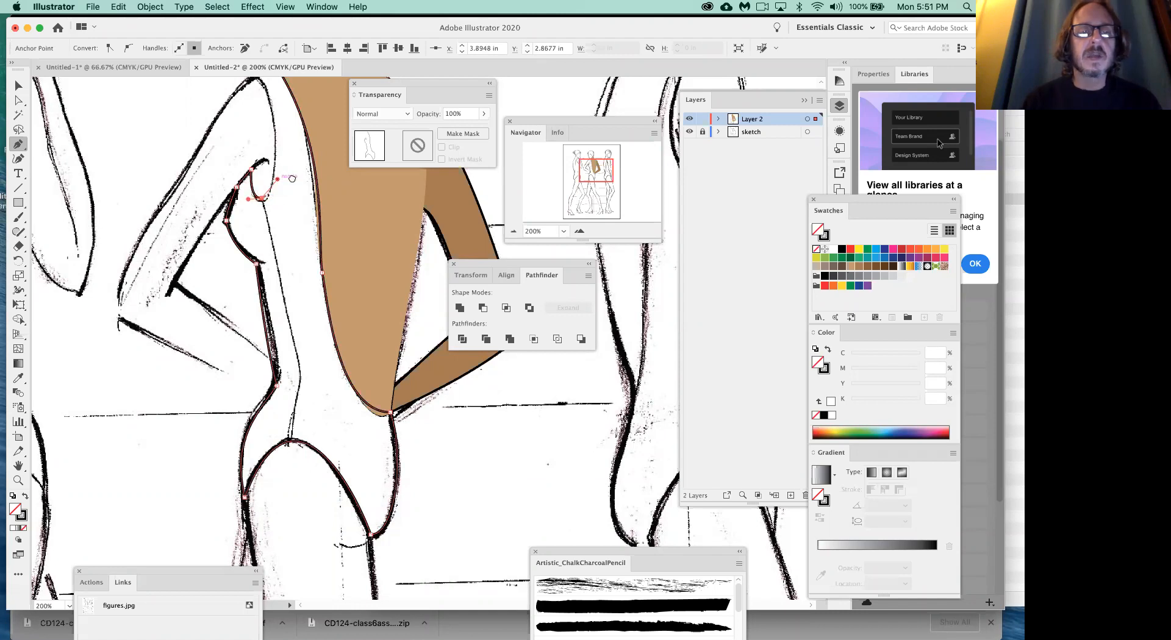
pyautogui.scroll(3, 274, 174)
pyautogui.moveTo(261, 150); pyautogui.dragTo(235, 109)
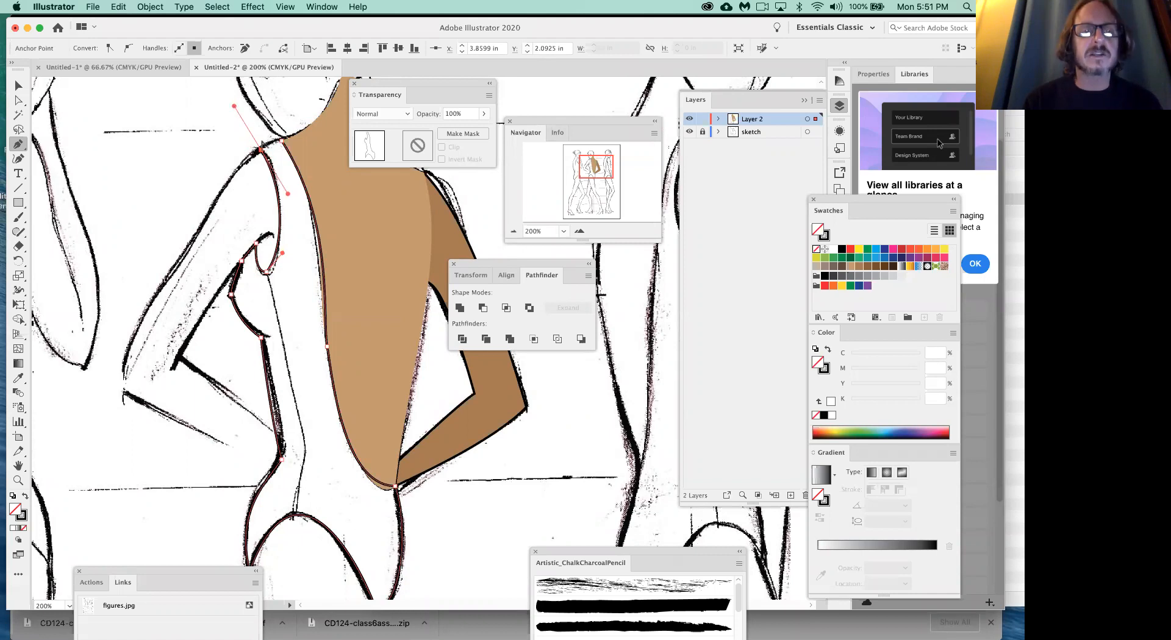
pyautogui.click(262, 150)
pyautogui.moveTo(282, 142); pyautogui.dragTo(335, 224)
pyautogui.moveTo(297, 143); pyautogui.dragTo(297, 142)
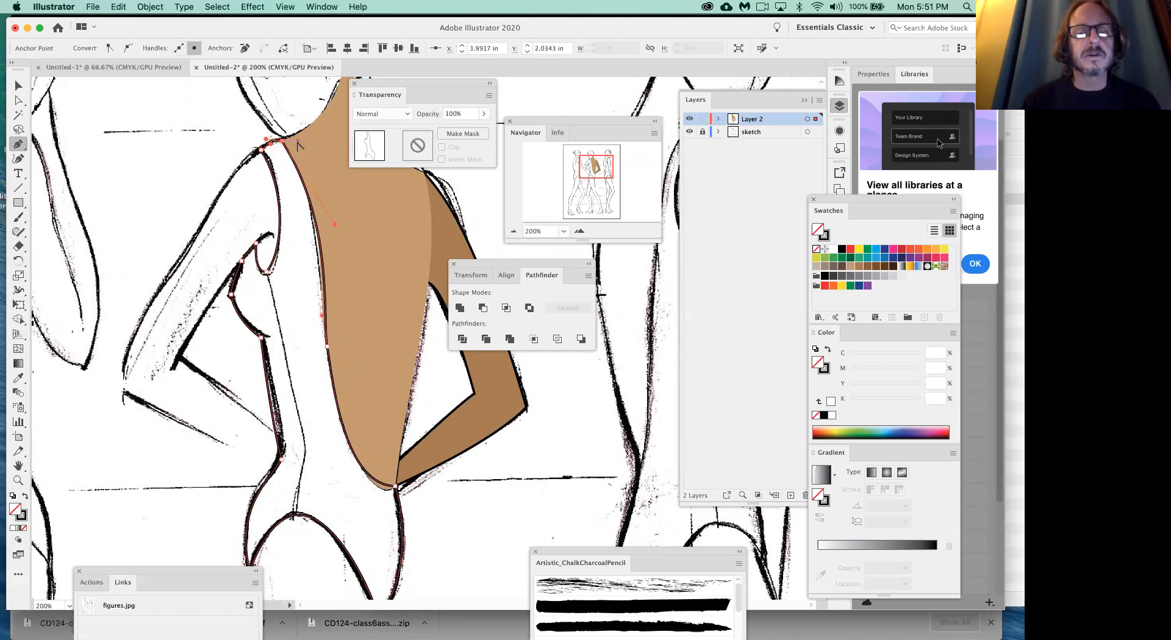
# - Fill the bodysuit with yellow (C 0, M 0, Y 100, K 0), lower its opacity to 68% and deselect it
pyautogui.click(859, 250)
pyautogui.scroll(-4, 500, 415)
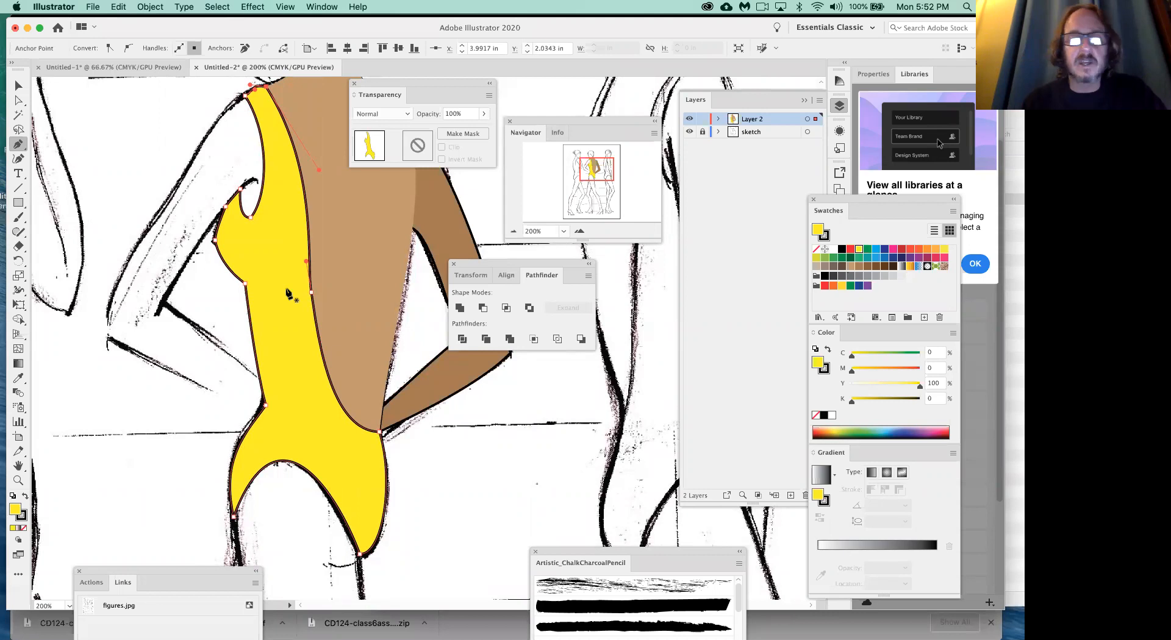
pyautogui.click(20, 86)
pyautogui.click(287, 249)
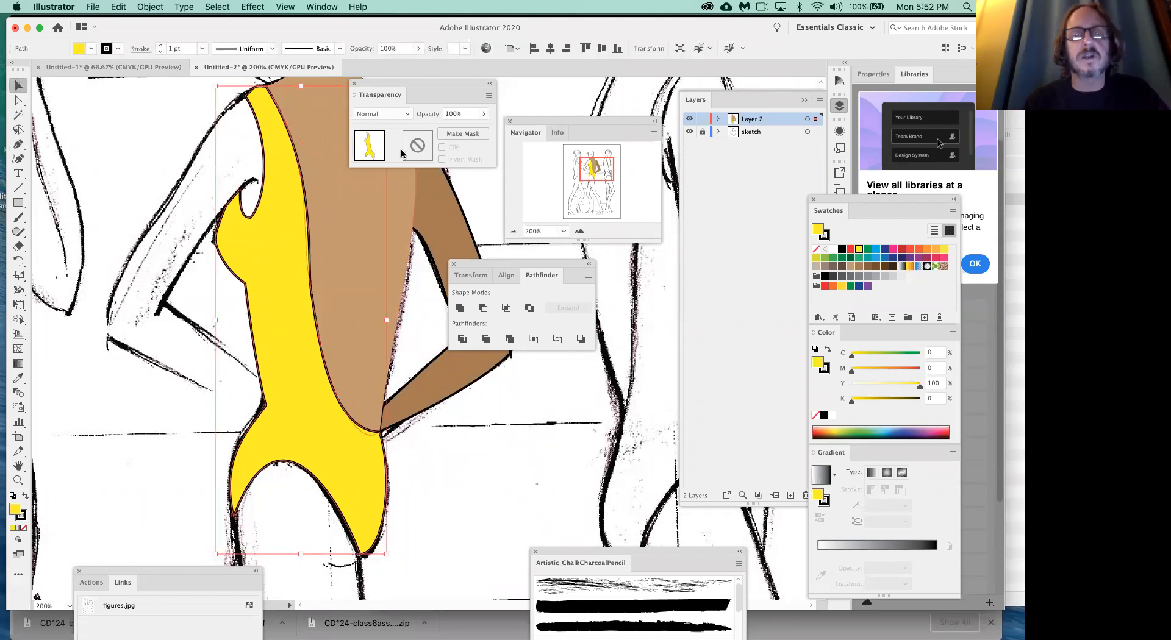
pyautogui.click(483, 115)
pyautogui.moveTo(485, 130); pyautogui.dragTo(469, 131)
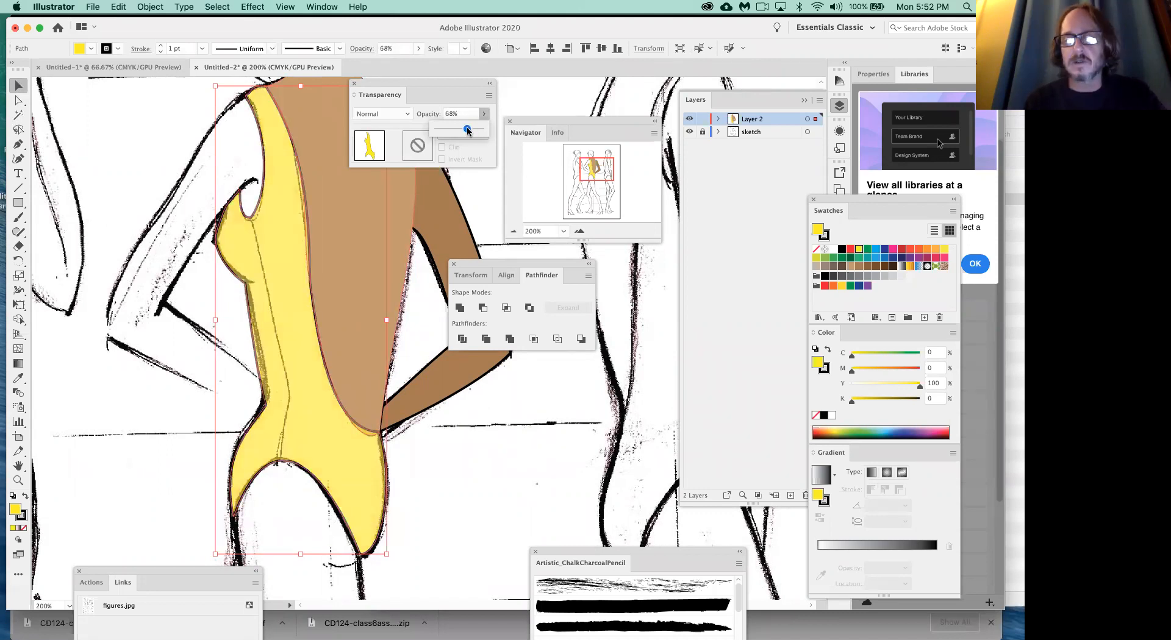
pyautogui.click(430, 290)
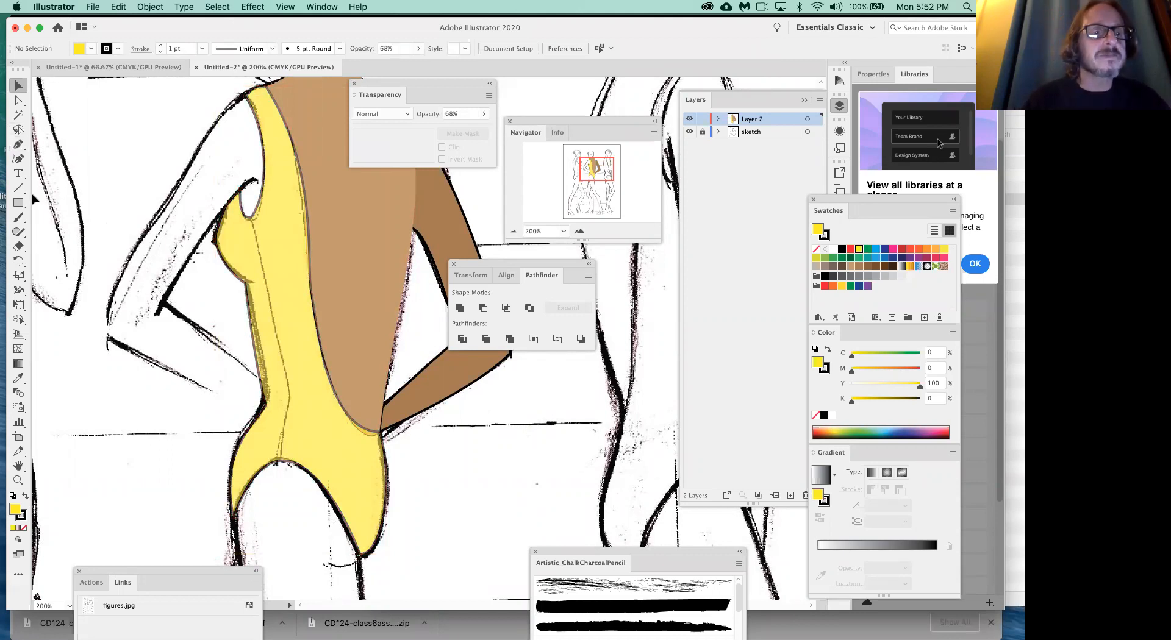
# - Draw the bodysuit's side seam with the Pen tool from the armhole's lowest point through the waist to the leg opening, ending the path there
pyautogui.click(19, 145)
pyautogui.moveTo(251, 219); pyautogui.dragTo(258, 242)
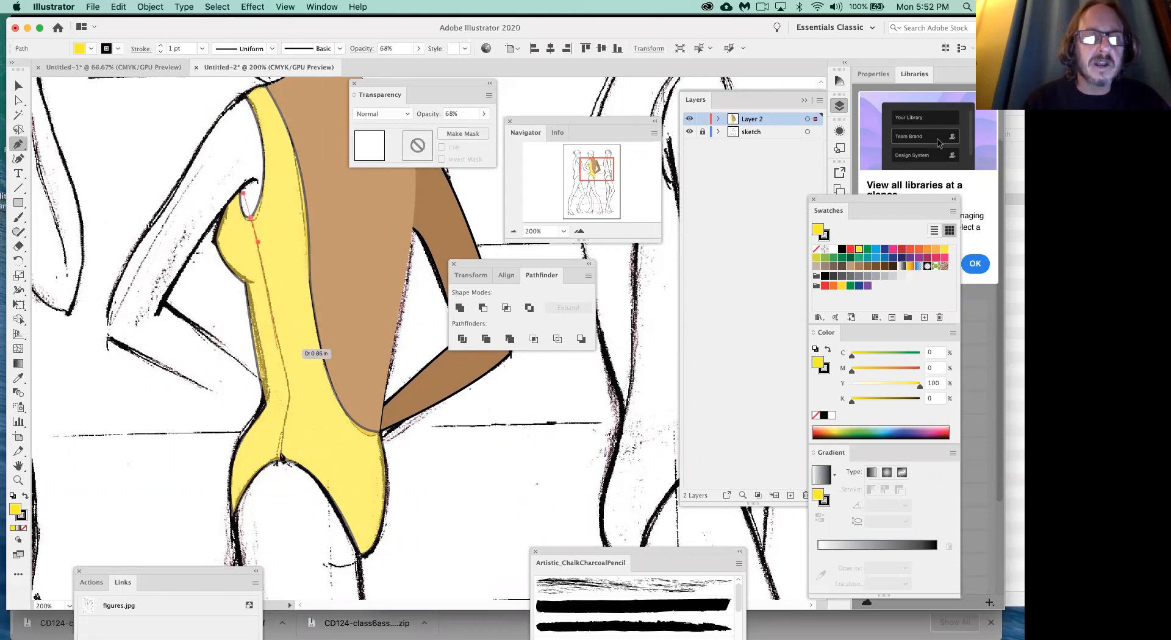
pyautogui.moveTo(289, 390); pyautogui.dragTo(290, 398)
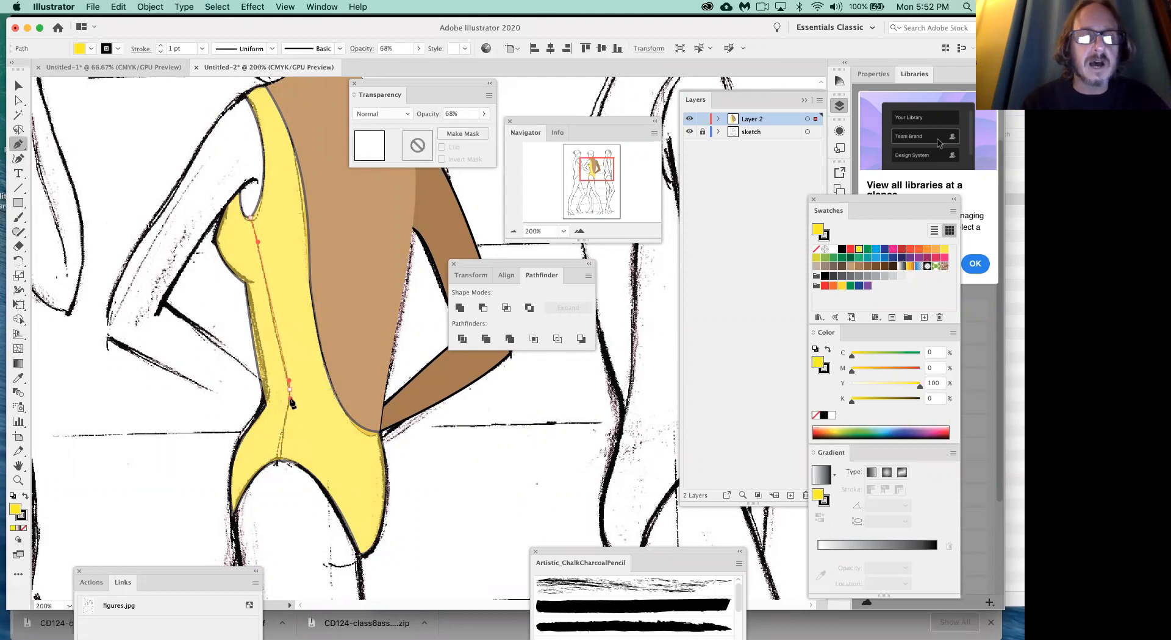
pyautogui.click(277, 460)
pyautogui.moveTo(275, 467); pyautogui.dragTo(284, 485)
pyautogui.keyDown('super'); pyautogui.click(440, 496); pyautogui.keyUp('super')
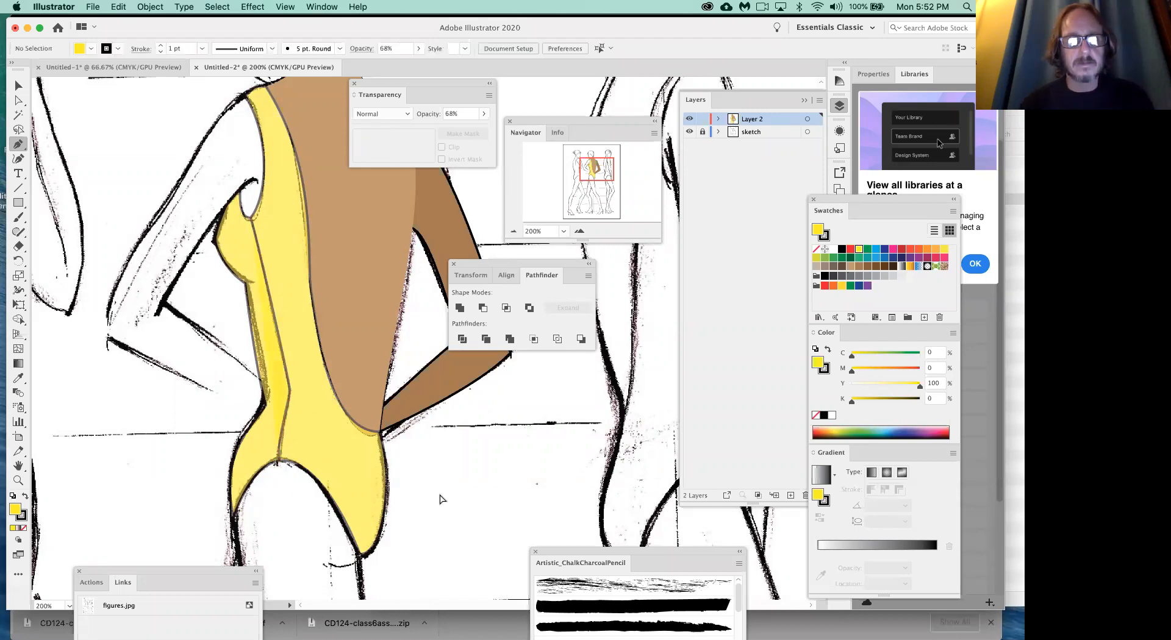
# - Raise the yellow bodysuit's opacity to 100% and deselect it
pyautogui.keyDown('super'); pyautogui.click(343, 470); pyautogui.keyUp('super')
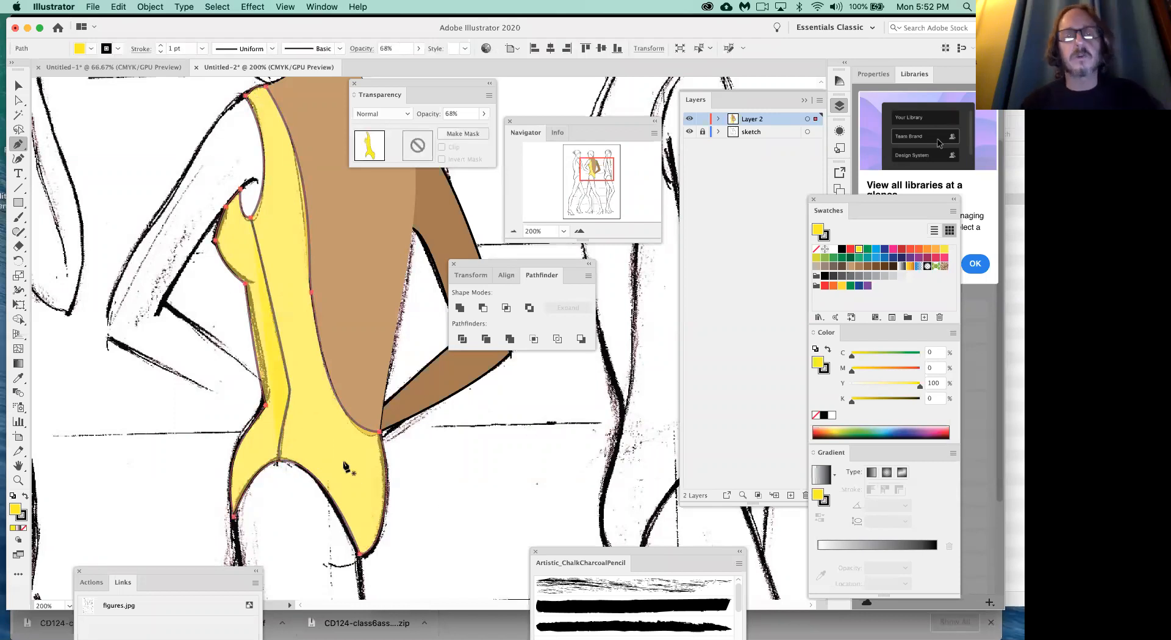
pyautogui.click(483, 114)
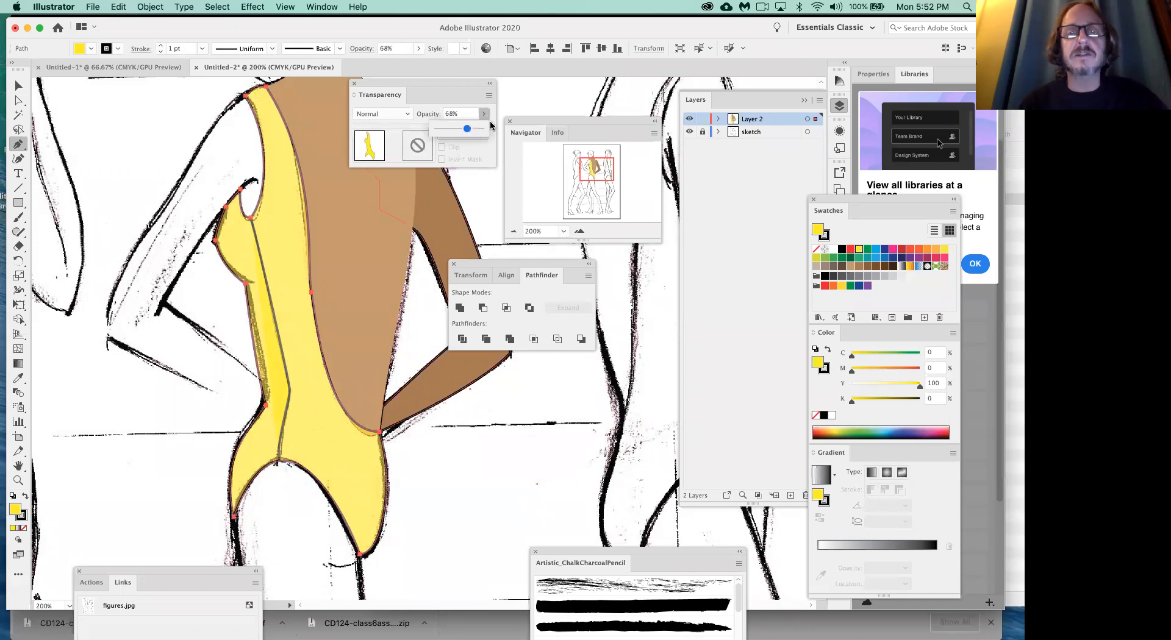
pyautogui.moveTo(467, 129); pyautogui.dragTo(512, 135)
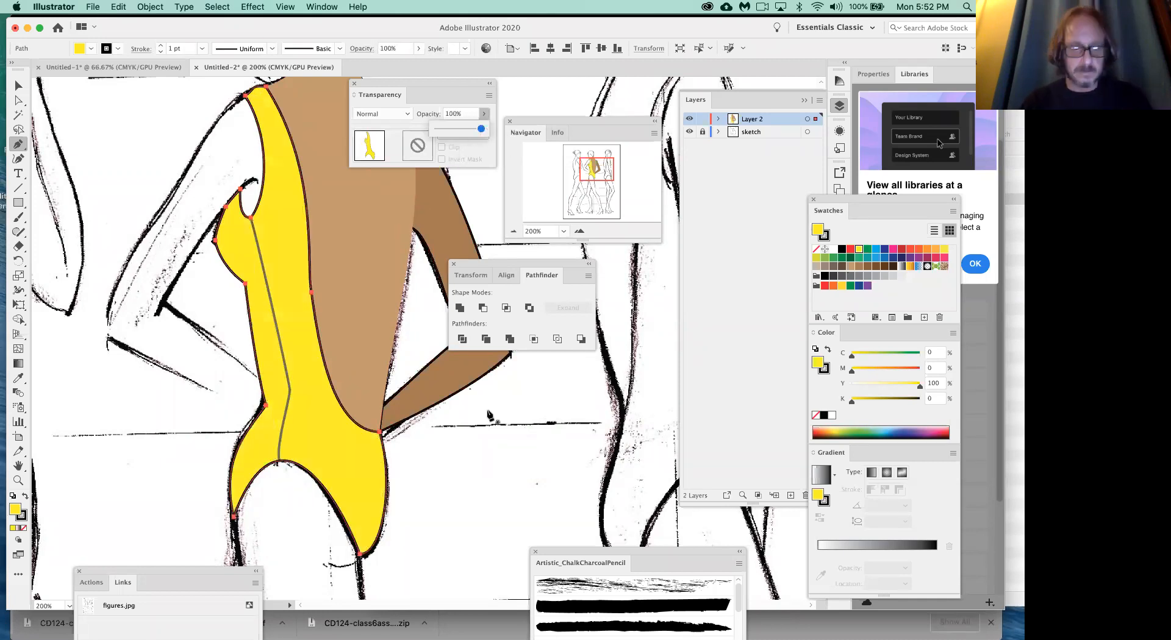
pyautogui.keyDown('super'); pyautogui.click(486, 445); pyautogui.keyUp('super')
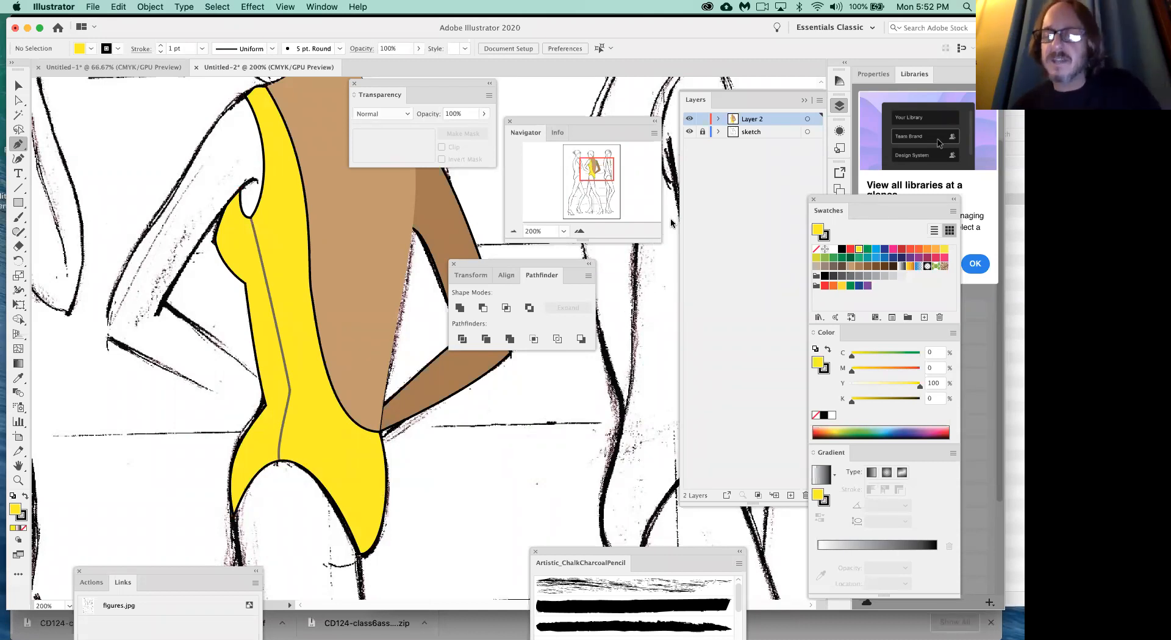
# - Hide the sketch layer to view the coloured body shapes on their own
pyautogui.click(690, 132)
pyautogui.scroll(2, 354, 446)
pyautogui.hscroll(2, 355, 446)
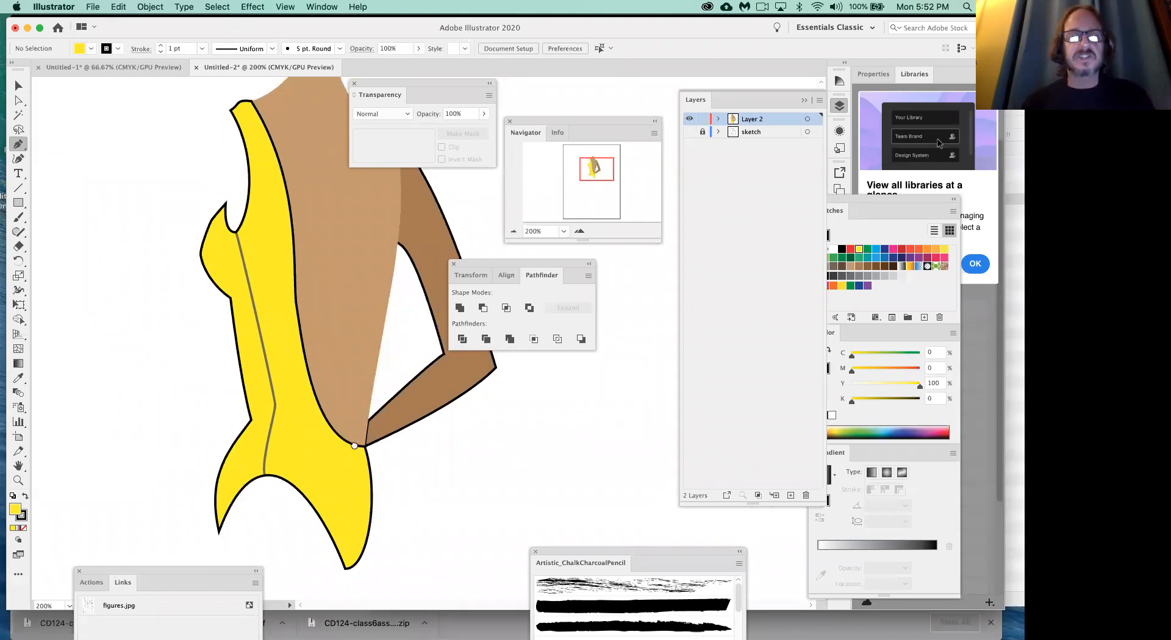
pyautogui.scroll(3, 354, 445)
pyautogui.hscroll(4, 354, 445)
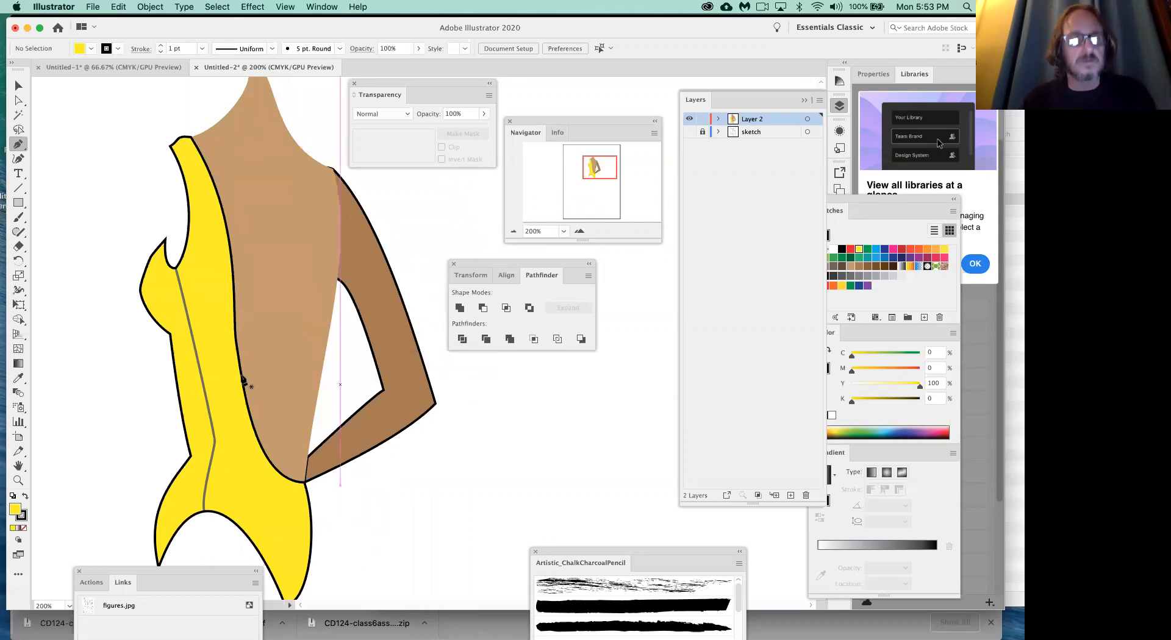
pyautogui.hscroll(1, 246, 385)
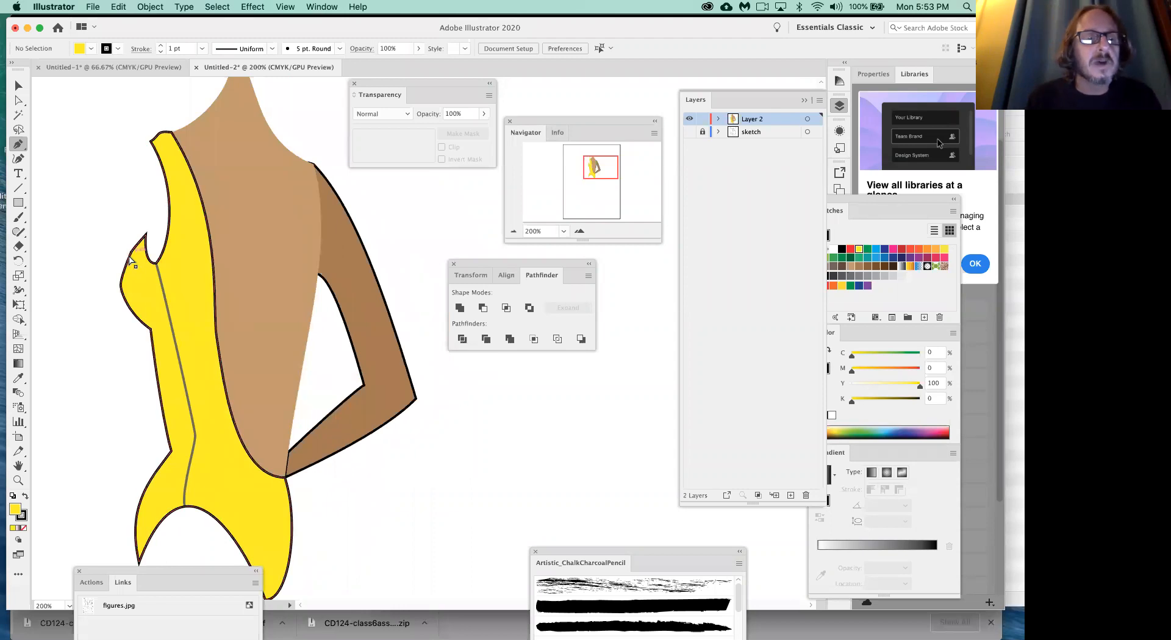
# - Smooth the bodysuit's bust outline by deleting the anchor below the armhole tip and curving the bust point, and deselect the shape
pyautogui.keyDown('super'); pyautogui.click(127, 261); pyautogui.keyUp('super')
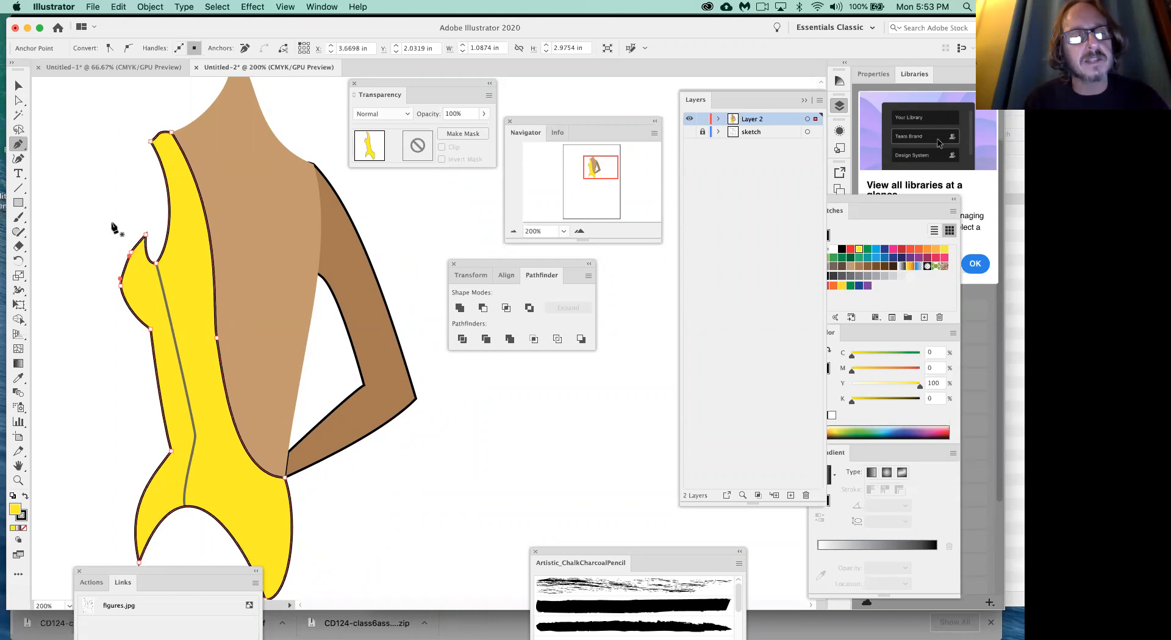
pyautogui.click(132, 255)
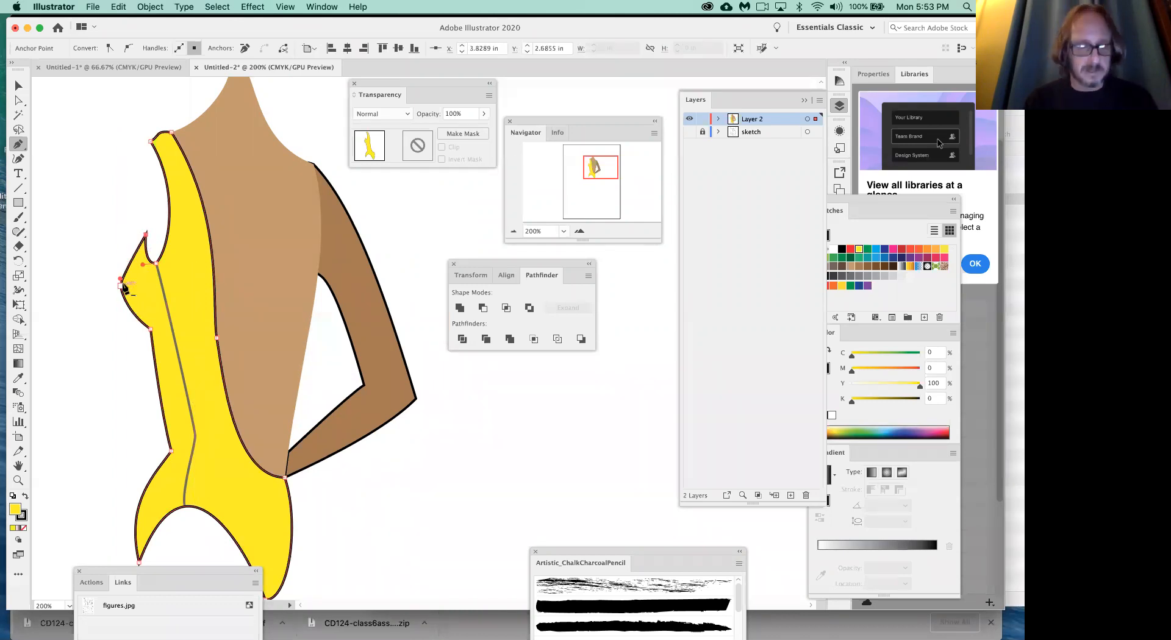
pyautogui.moveTo(121, 279); pyautogui.dragTo(122, 263)
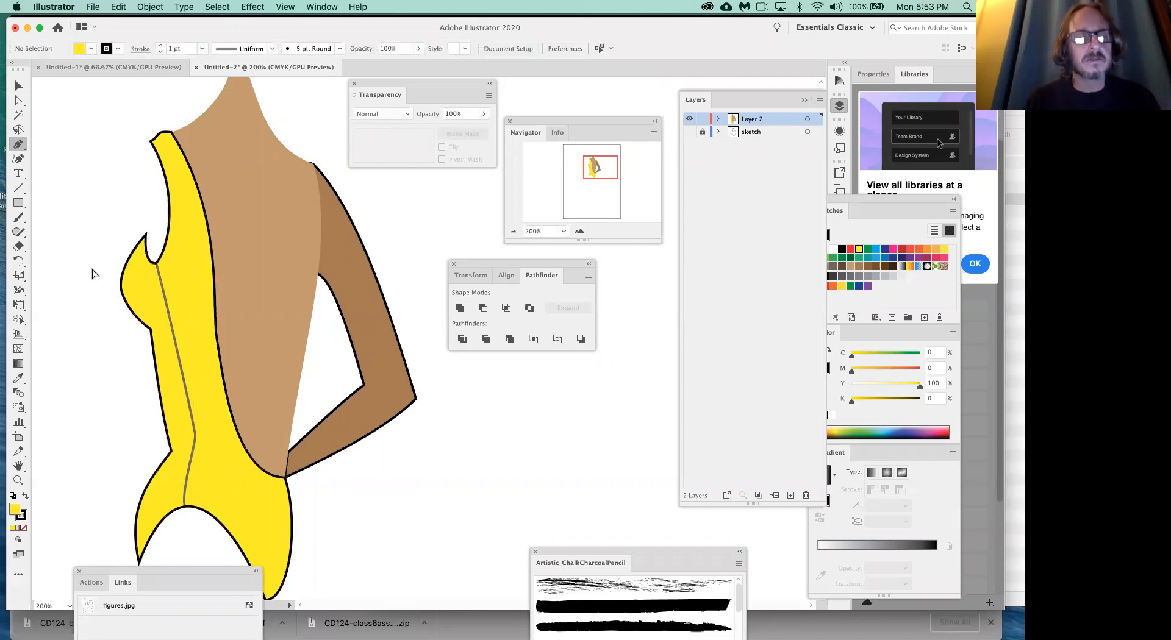
pyautogui.keyDown('super'); pyautogui.click(93, 271); pyautogui.keyUp('super')
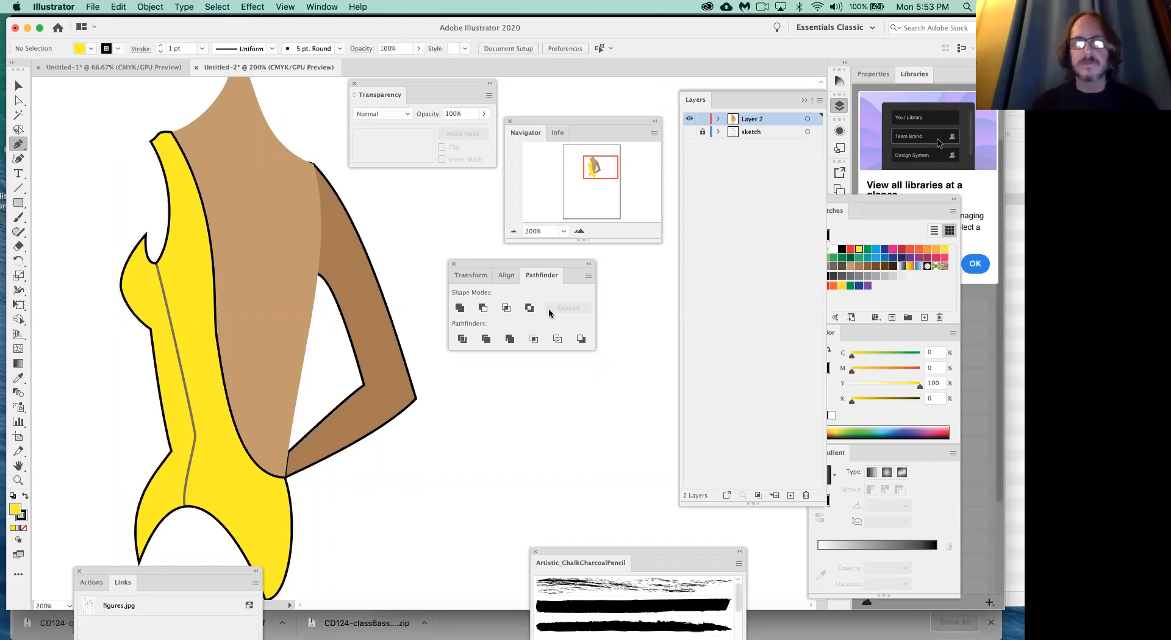
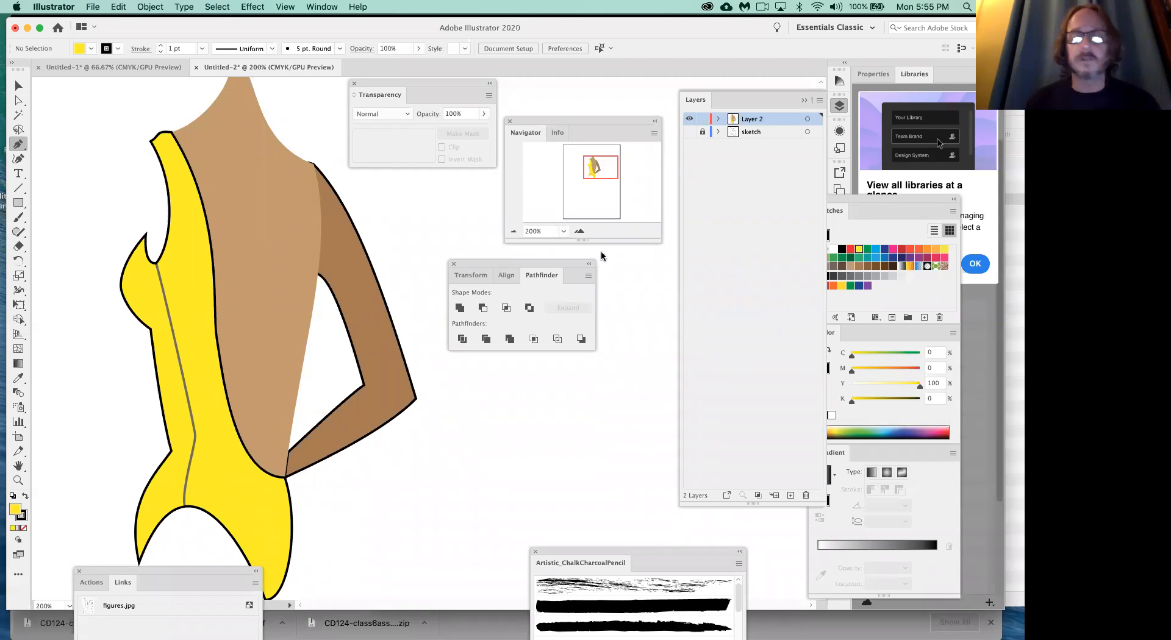
# - Remove the stroke from all of the figure's shapes and deselect them
pyautogui.click(18, 86)
pyautogui.press('super+a')
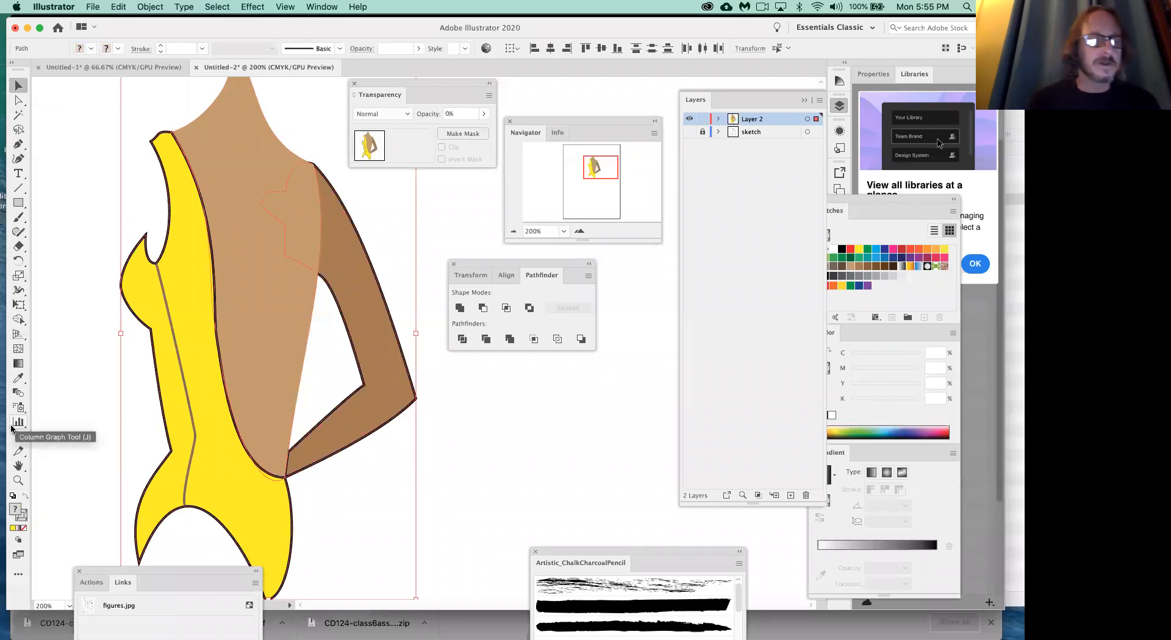
pyautogui.click(24, 529)
pyautogui.click(69, 485)
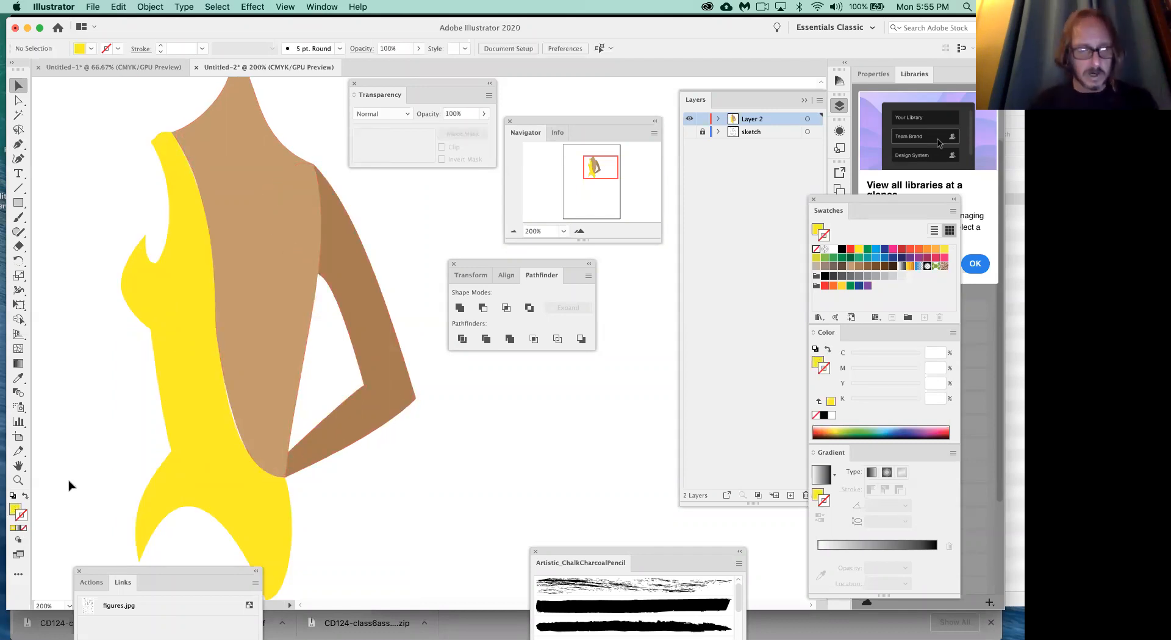
# - Apply a black stroke to all of the figure's shapes and move the colour panels lower
pyautogui.press('super+a')
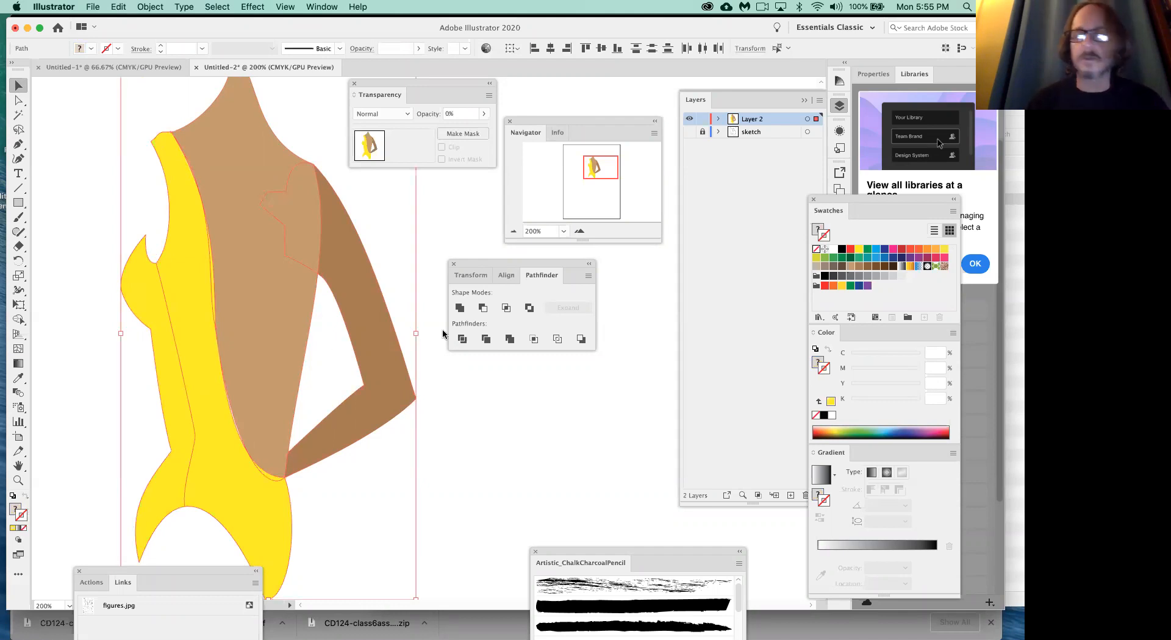
pyautogui.click(842, 250)
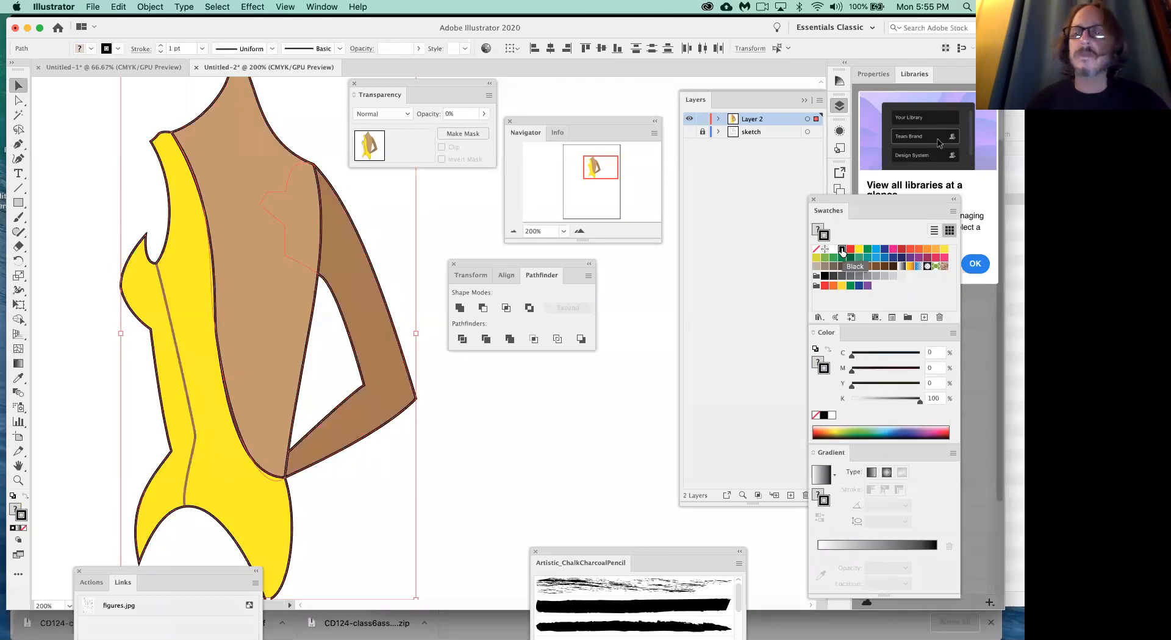
pyautogui.moveTo(832, 203); pyautogui.dragTo(822, 245)
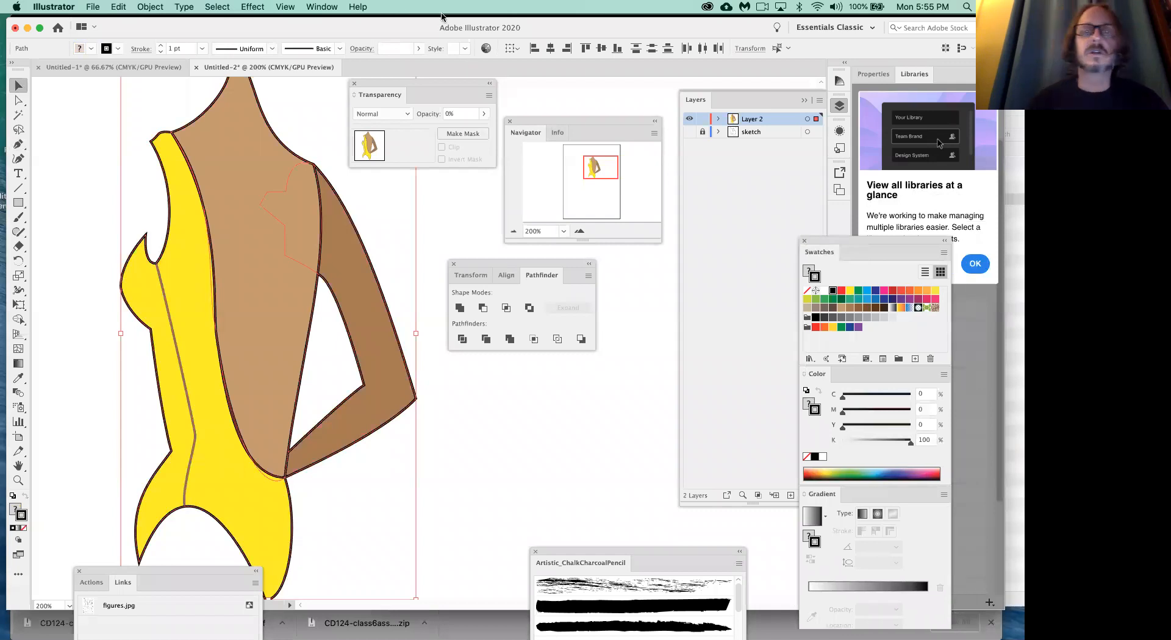
# - Set all of the figure's strokes to 4 pt with the lens-shaped tapered width profile and deselect the artwork
pyautogui.click(321, 8)
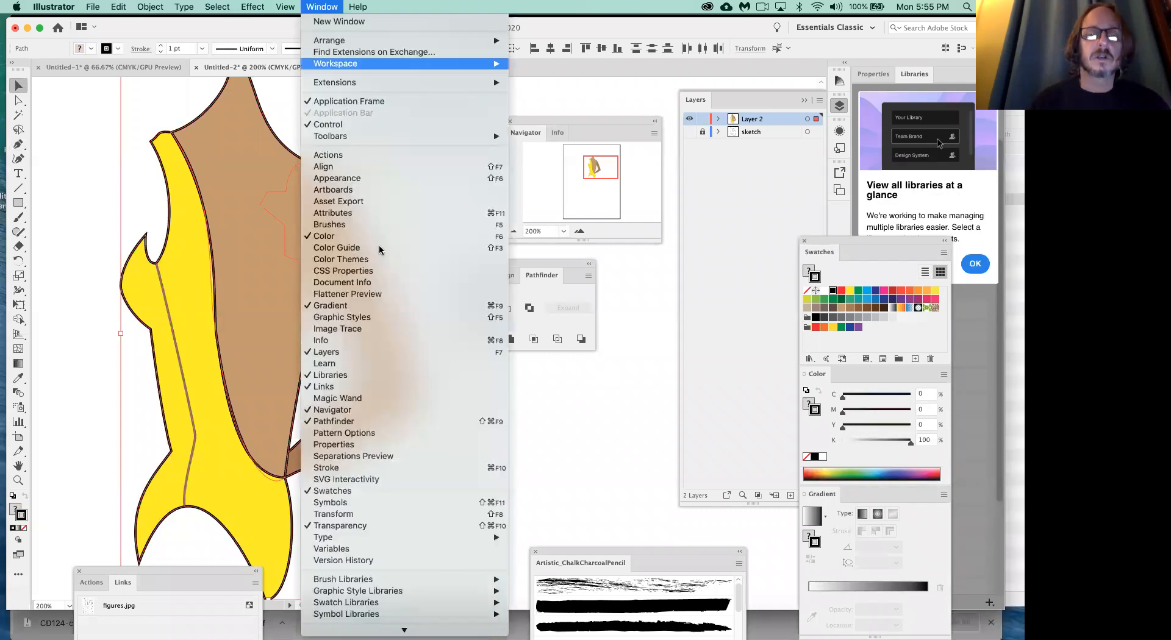
pyautogui.click(364, 467)
pyautogui.click(666, 137)
pyautogui.click(666, 138)
pyautogui.click(666, 138)
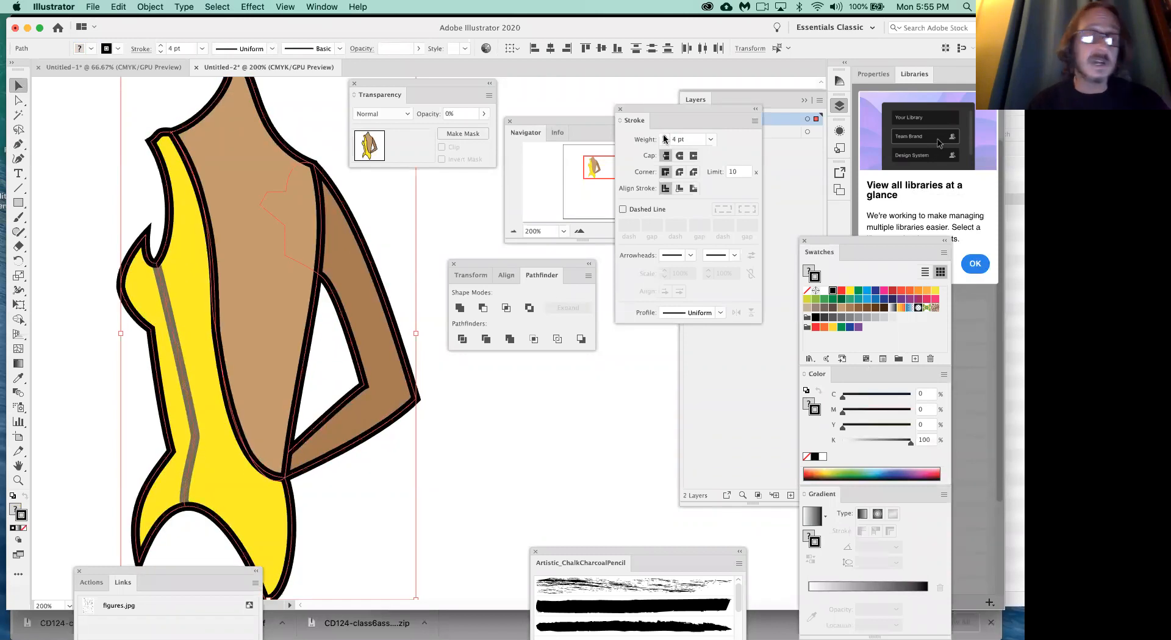
pyautogui.click(717, 312)
pyautogui.click(696, 357)
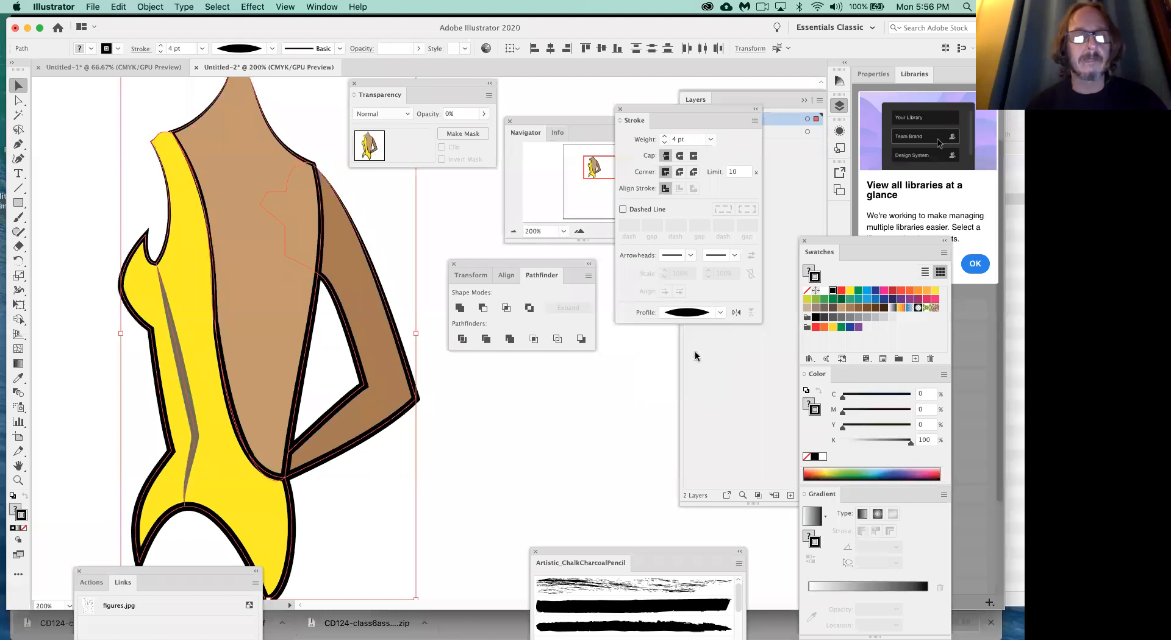
pyautogui.click(345, 535)
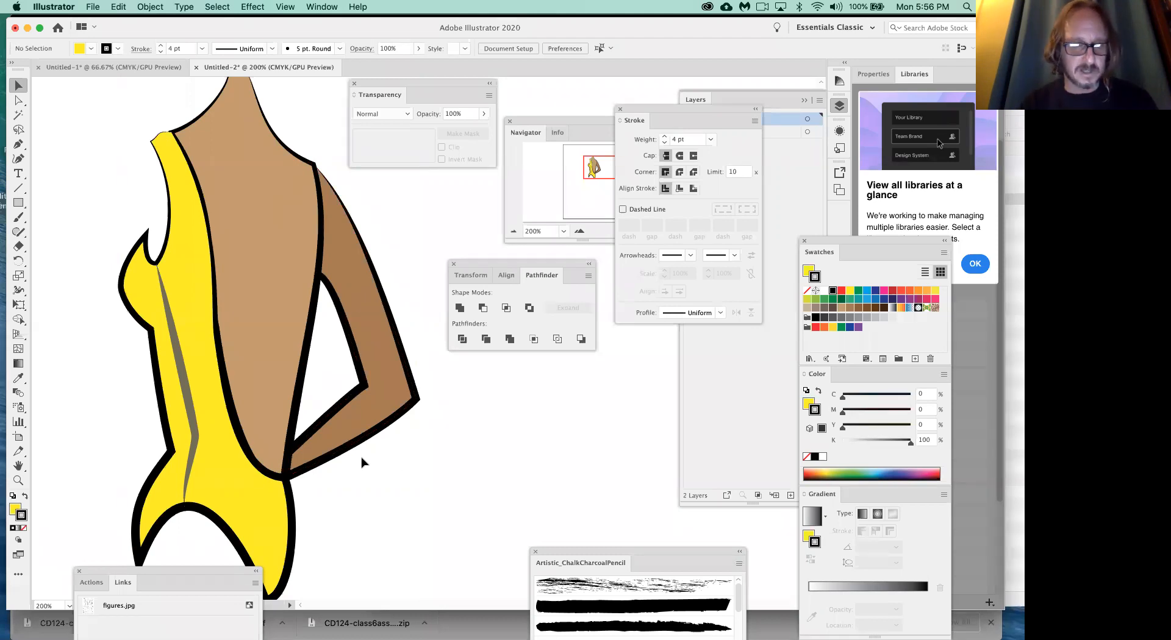
# - Undo the width profile and stroke weight changes back to 1 pt and deselect the artwork
pyautogui.press('super+a')
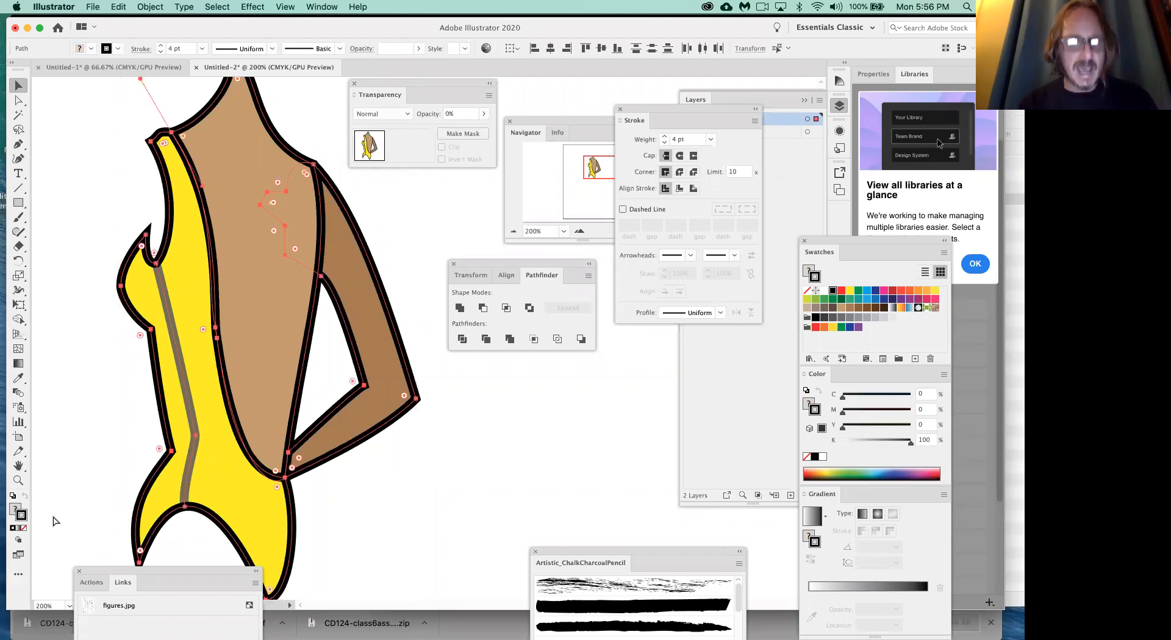
pyautogui.press('super+z')
pyautogui.press('super+z')
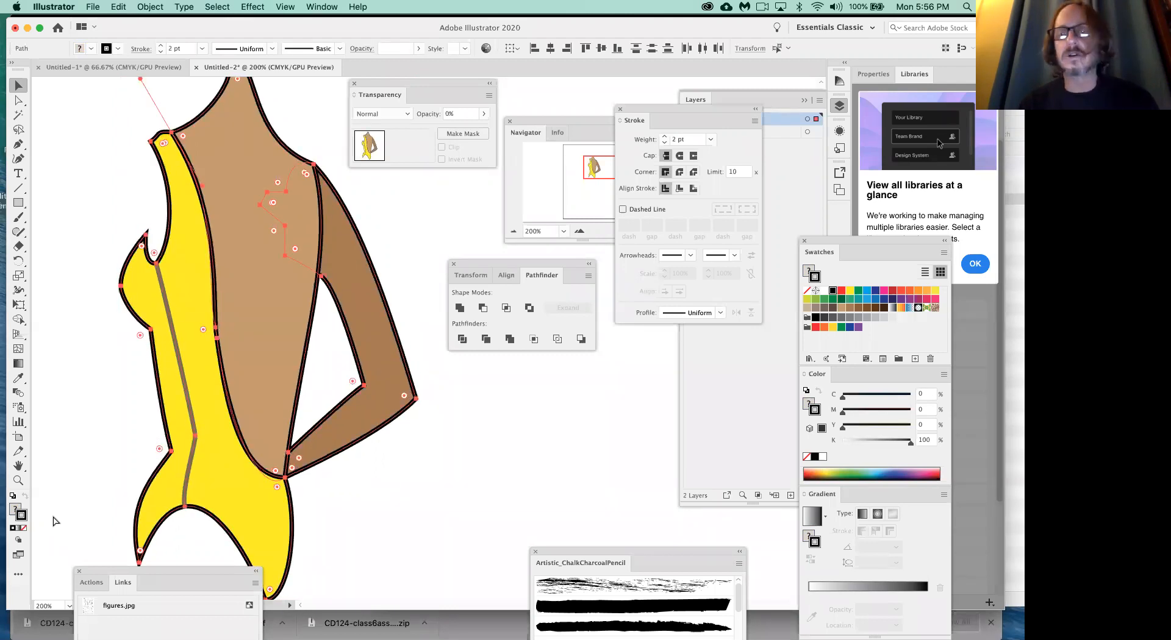
pyautogui.press('super+z')
pyautogui.click(513, 486)
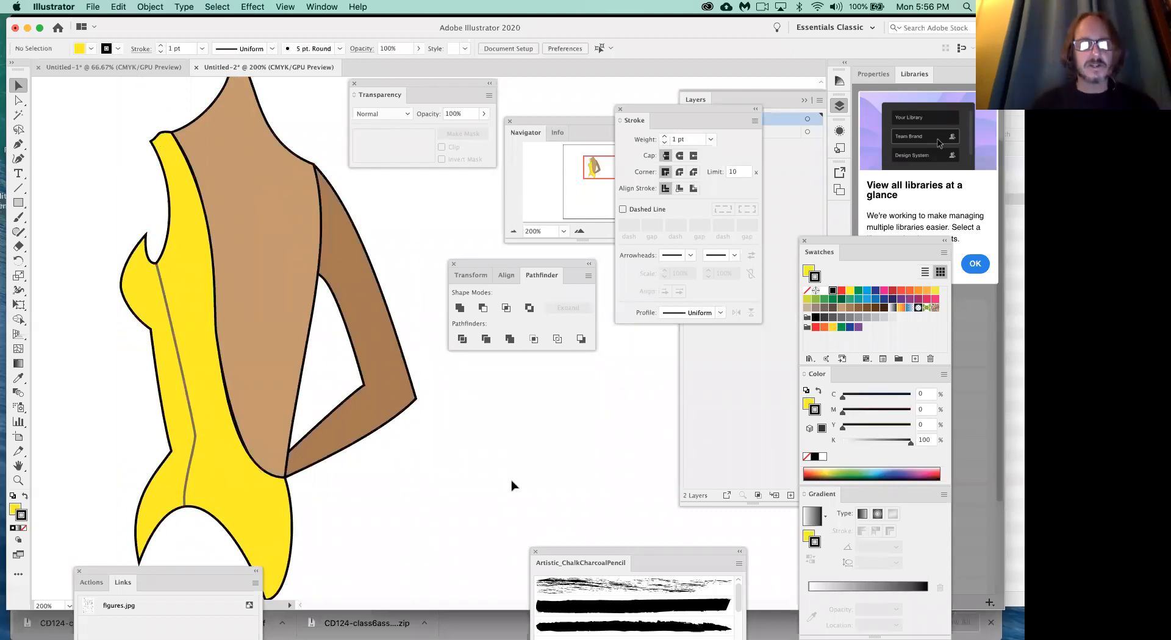
# - Select all of the figure's shapes, reopen the stroke options beside the figure and move the overlapping panels out of the way
pyautogui.press('super+a')
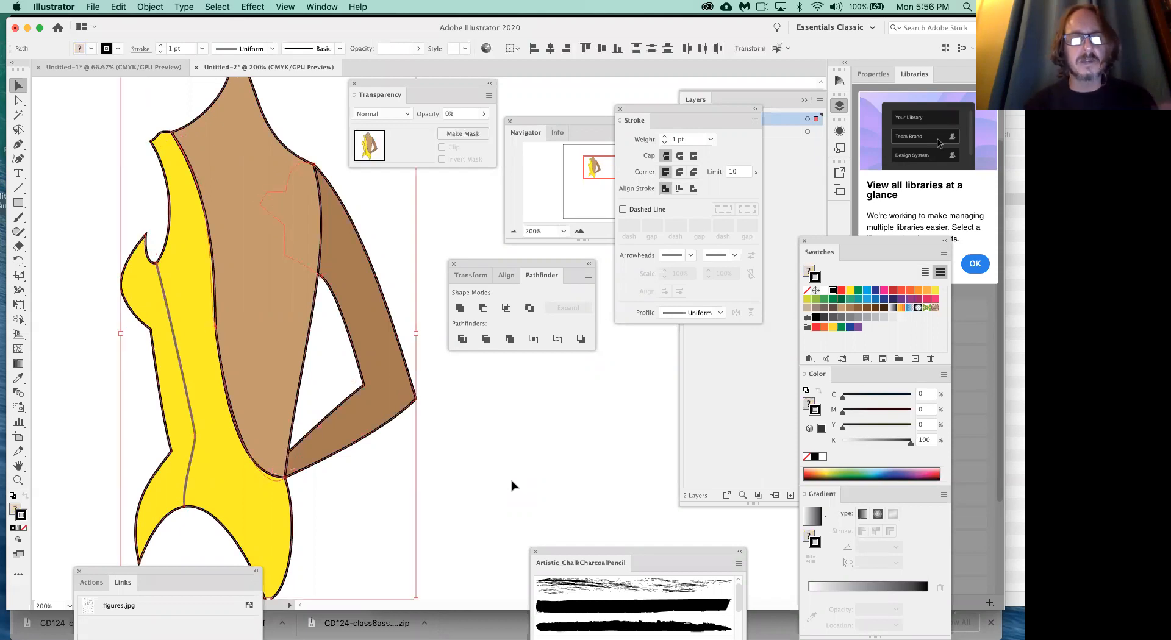
pyautogui.click(620, 110)
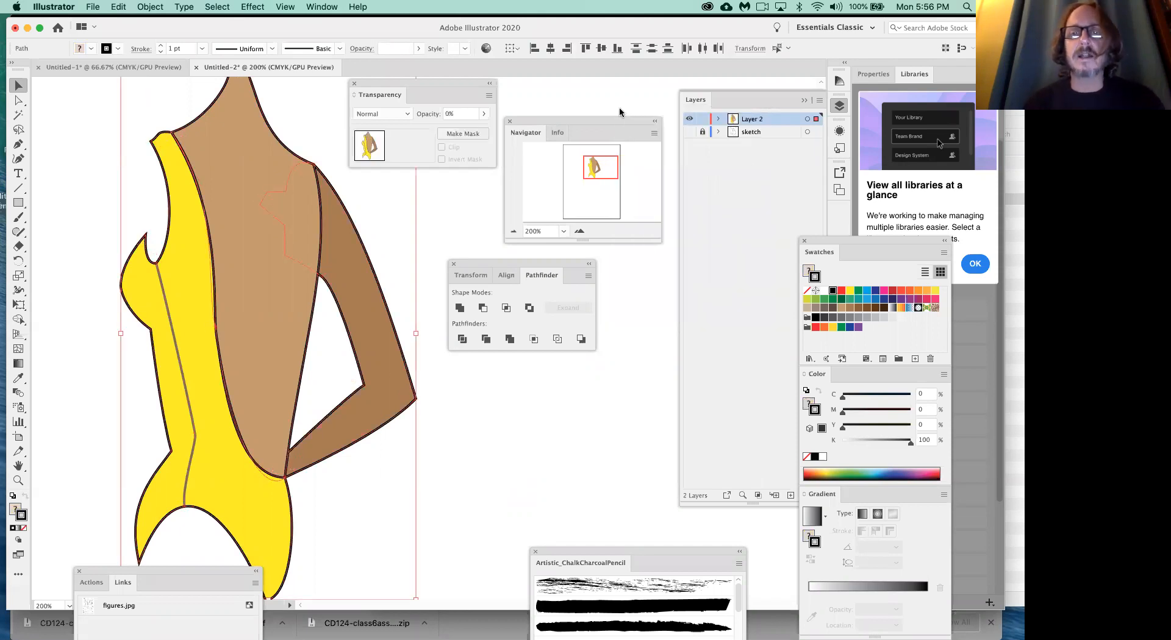
pyautogui.click(329, 9)
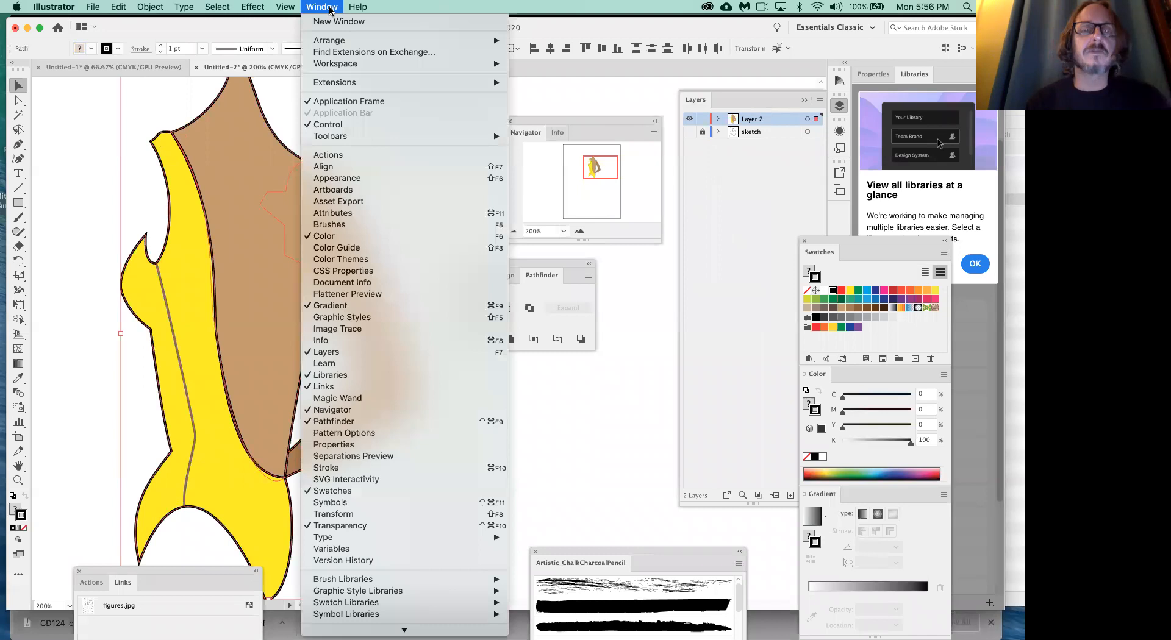
pyautogui.click(313, 469)
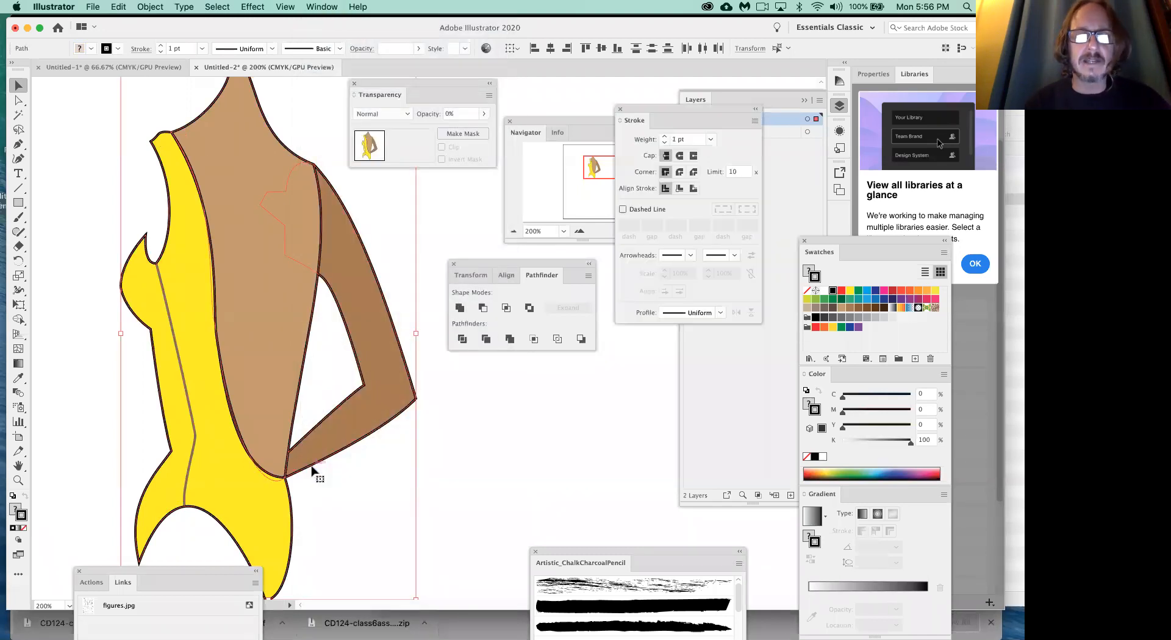
pyautogui.moveTo(542, 125)
pyautogui.mouseDown()
pyautogui.moveTo(358, 189)
pyautogui.moveTo(369, 186)
pyautogui.mouseUp()
pyautogui.moveTo(385, 92); pyautogui.dragTo(597, 93)
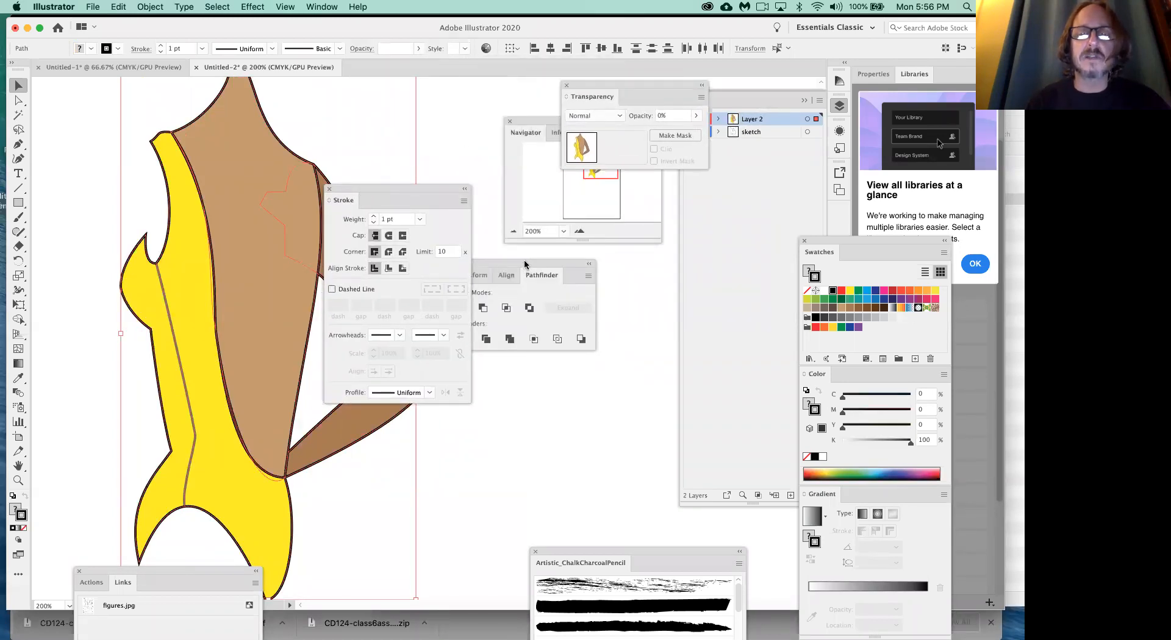
pyautogui.moveTo(526, 266); pyautogui.dragTo(650, 255)
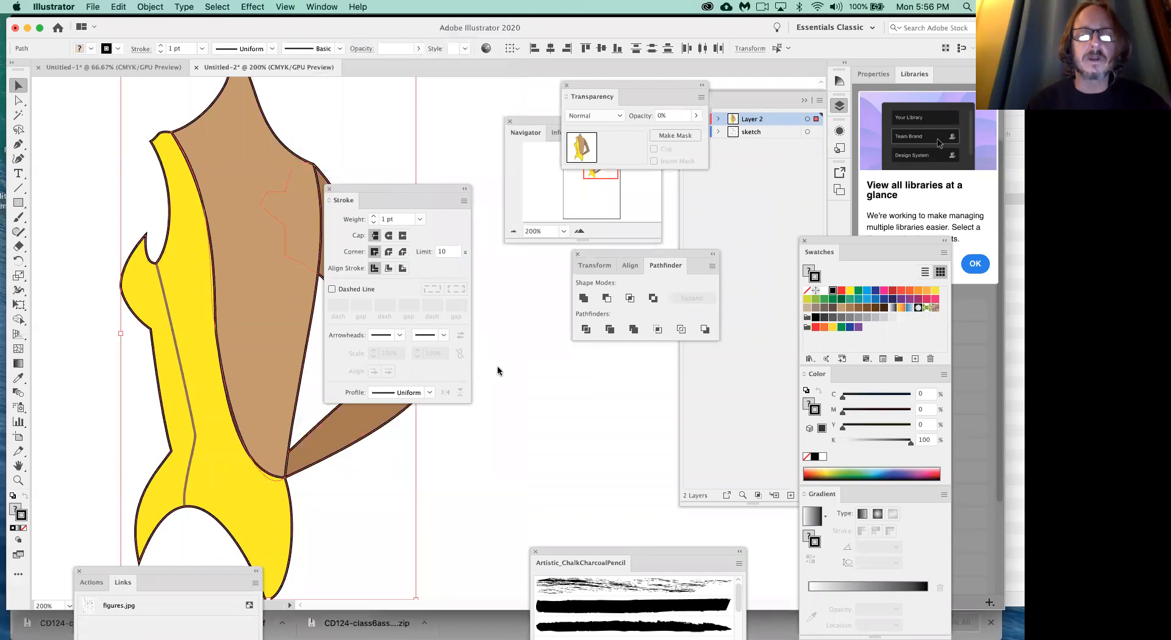
# - Set all of the figure's strokes to 3 pt with the lens-shaped tapered width profile and deselect the artwork
pyautogui.click(373, 216)
pyautogui.click(373, 216)
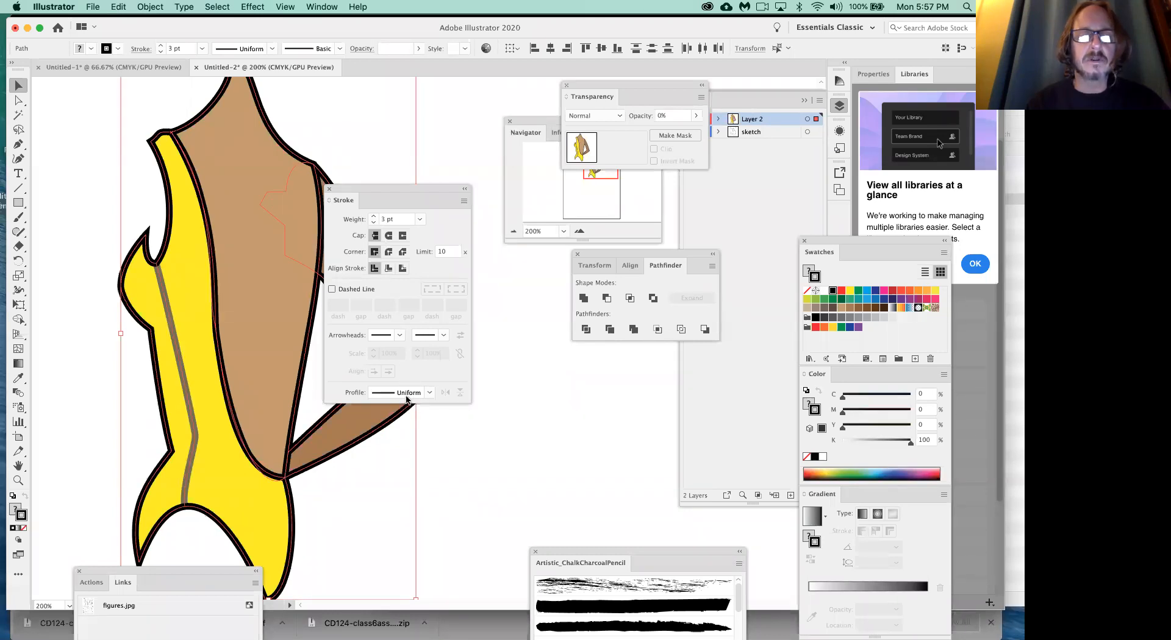
pyautogui.click(429, 394)
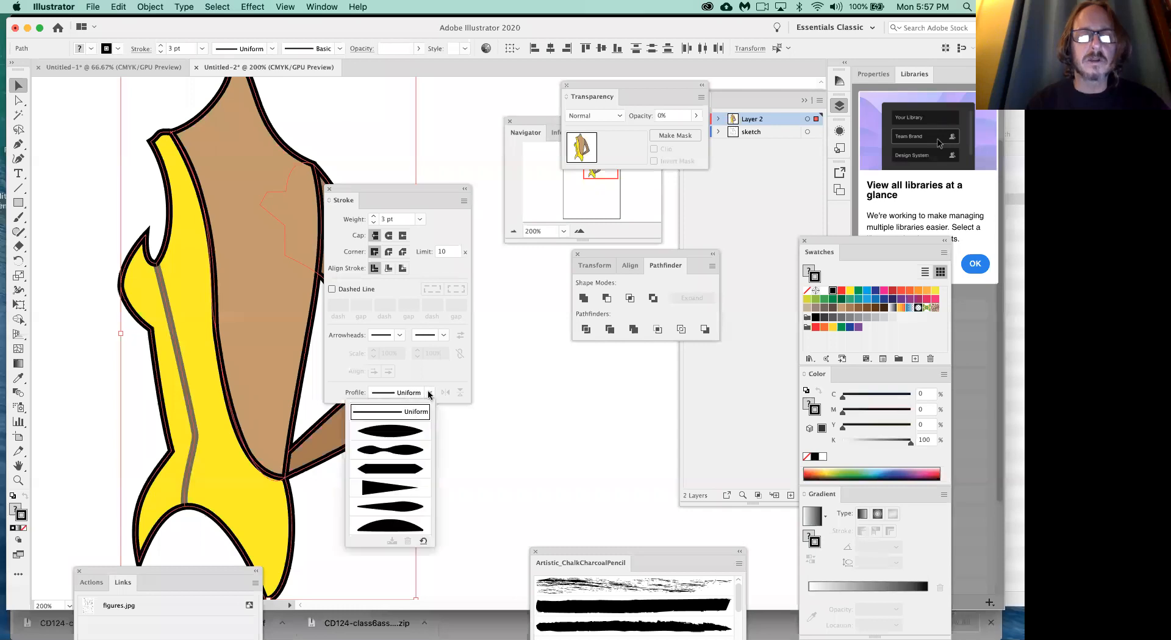
pyautogui.click(405, 452)
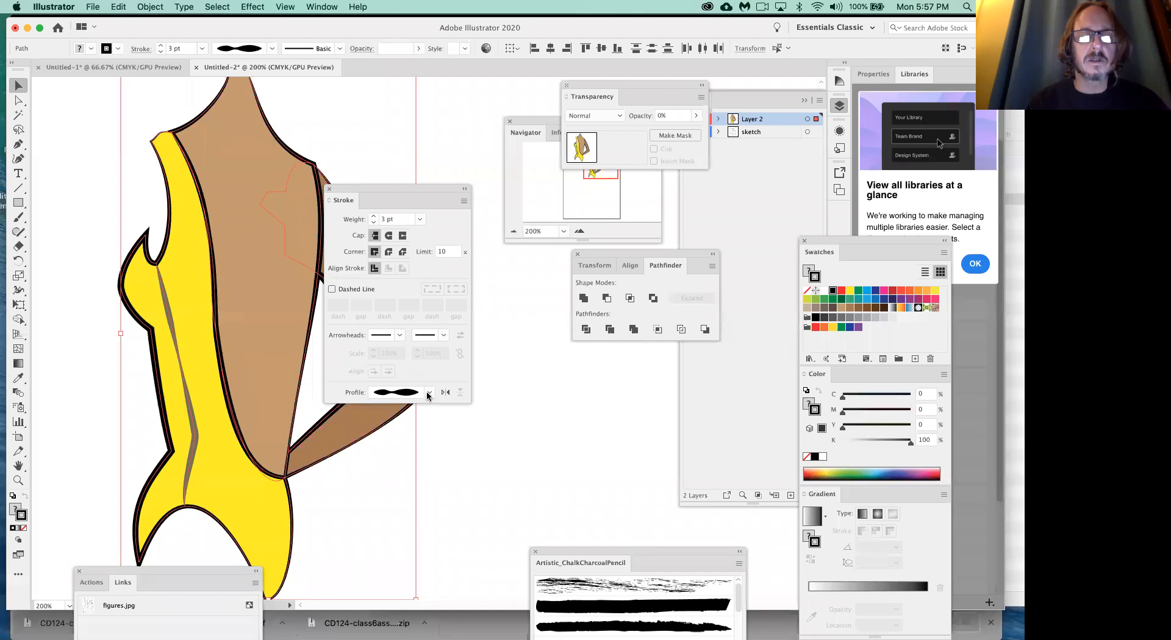
pyautogui.click(428, 393)
pyautogui.click(391, 436)
pyautogui.click(470, 470)
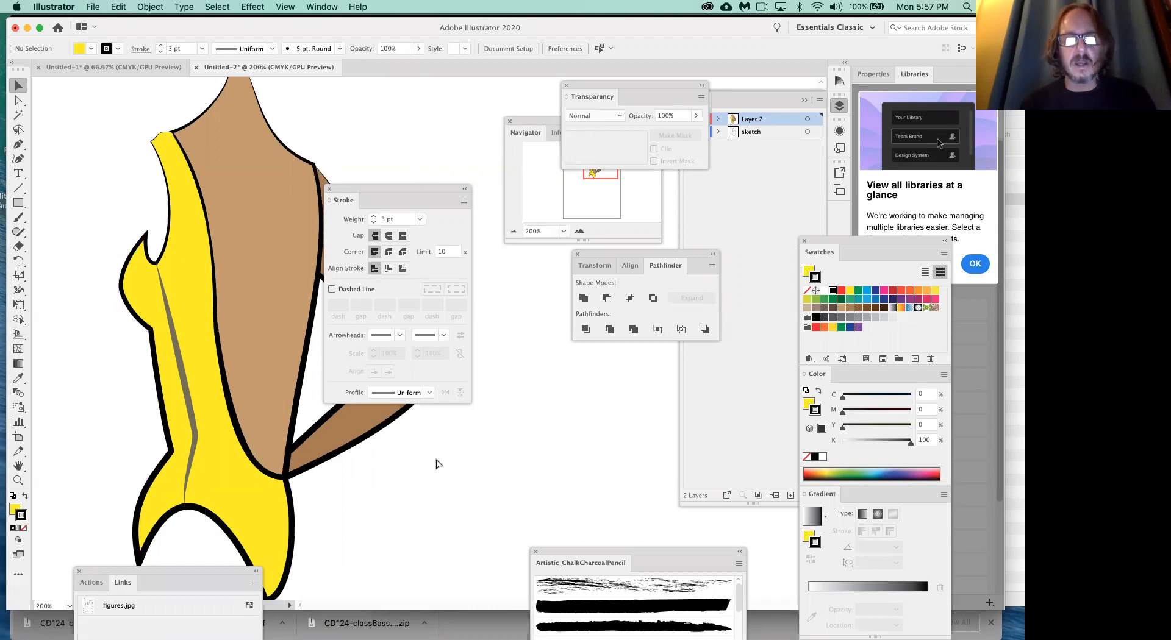
pyautogui.scroll(-2, 436, 463)
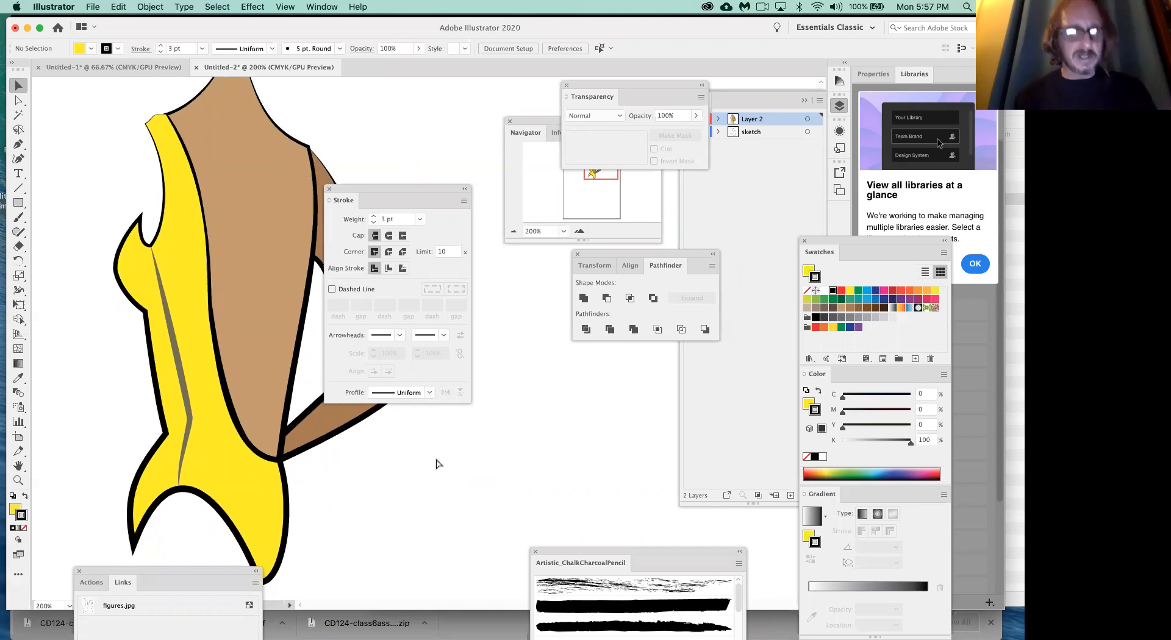
# - Switch to Chrome and examine the final Project 2 requirements on the second page of the Class 6 handout, enlarged for reading
pyautogui.press('super+Tab')
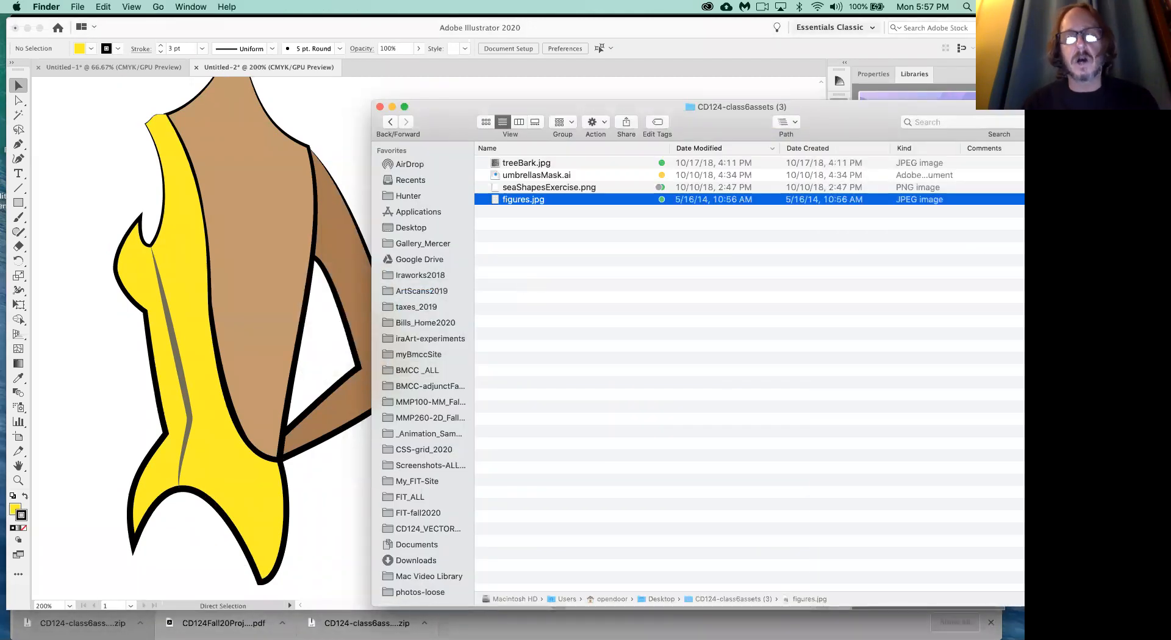
pyautogui.moveTo(461, 620)
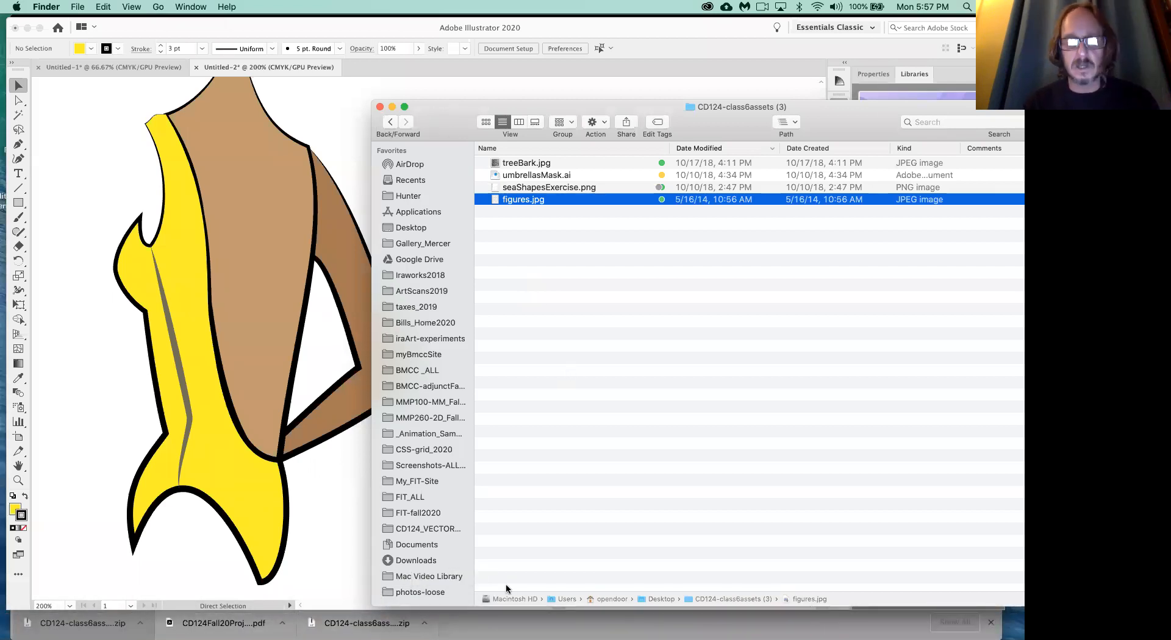
pyautogui.press('super+Tab')
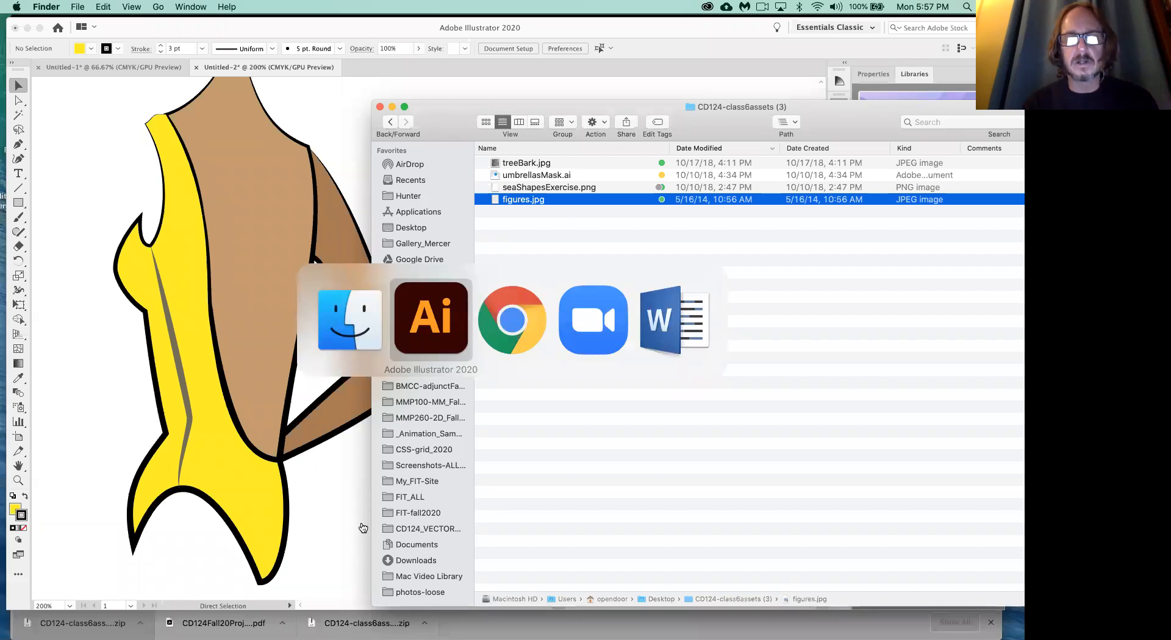
pyautogui.press('super+Tab')
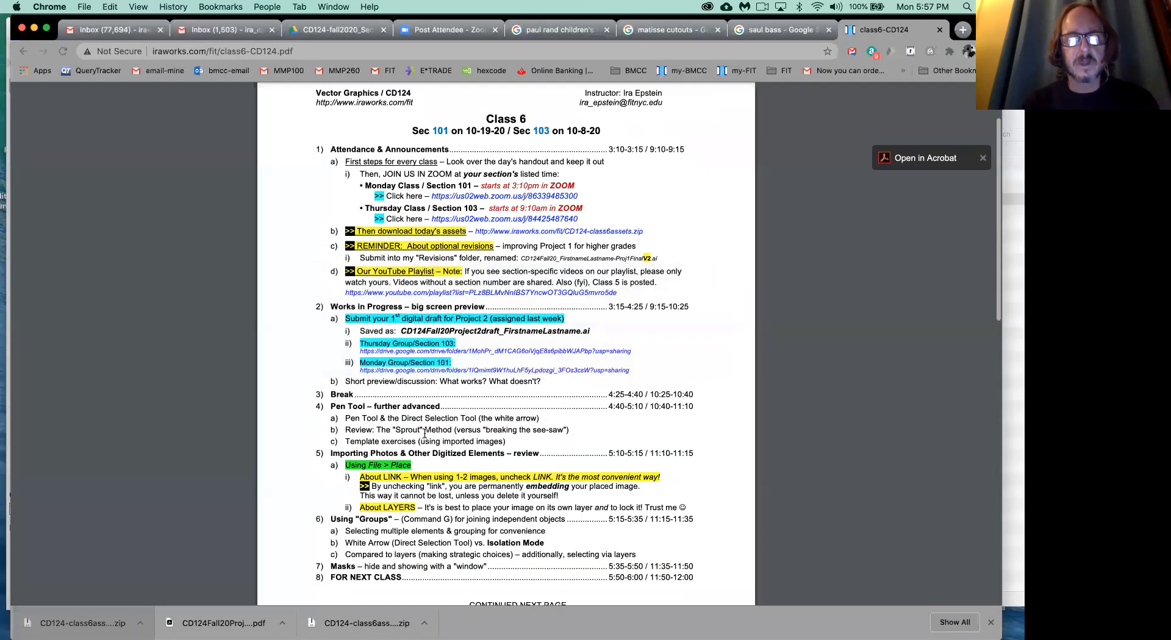
pyautogui.scroll(-2, 425, 433)
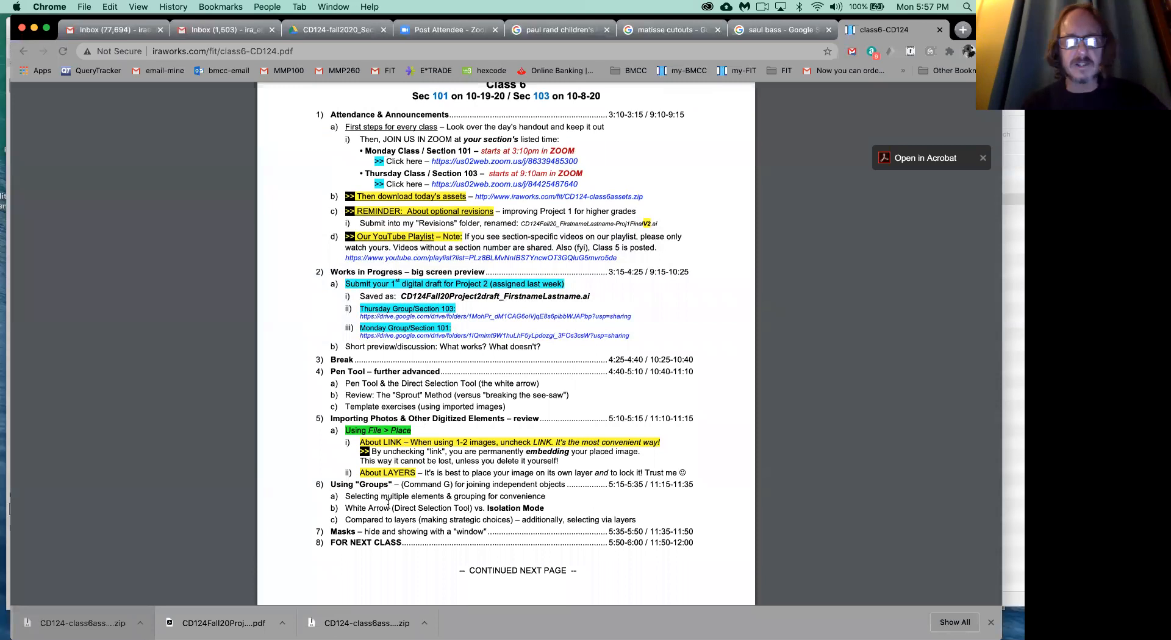
pyautogui.scroll(-10, 388, 504)
pyautogui.scroll(-6, 388, 504)
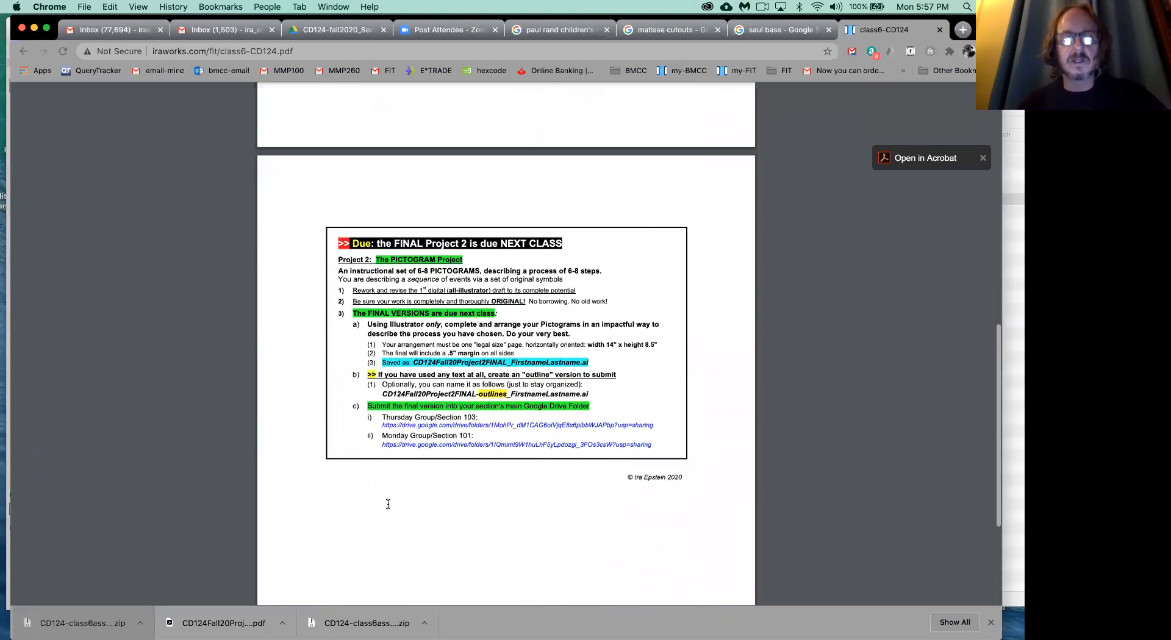
pyautogui.press('super+equal')
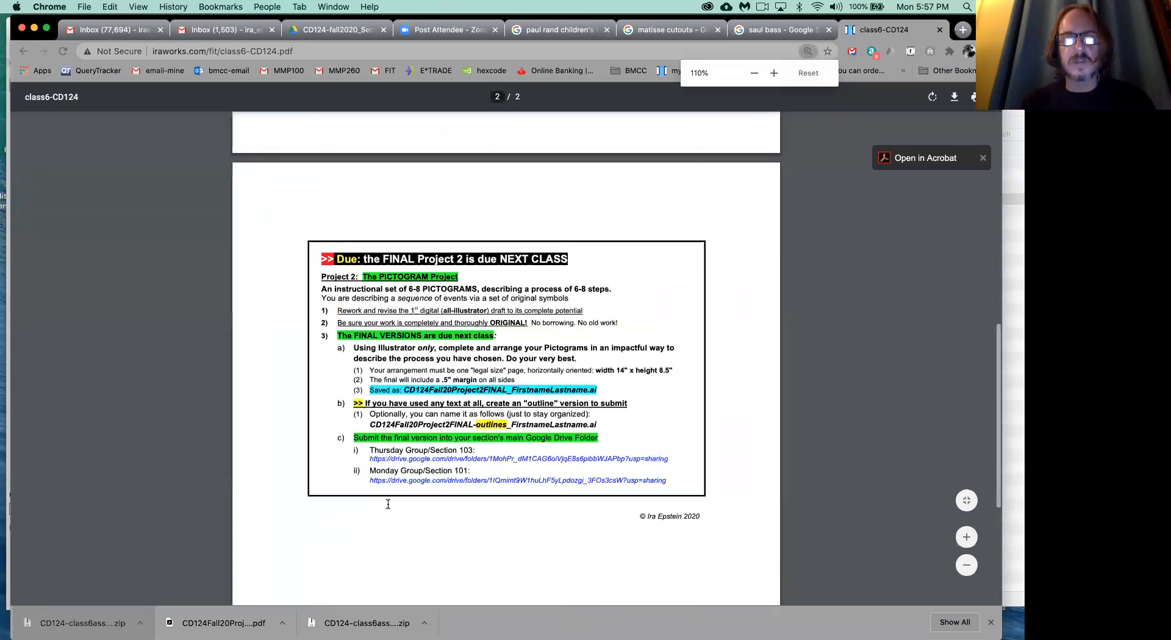
pyautogui.press('super+equal')
pyautogui.press('super+equal')
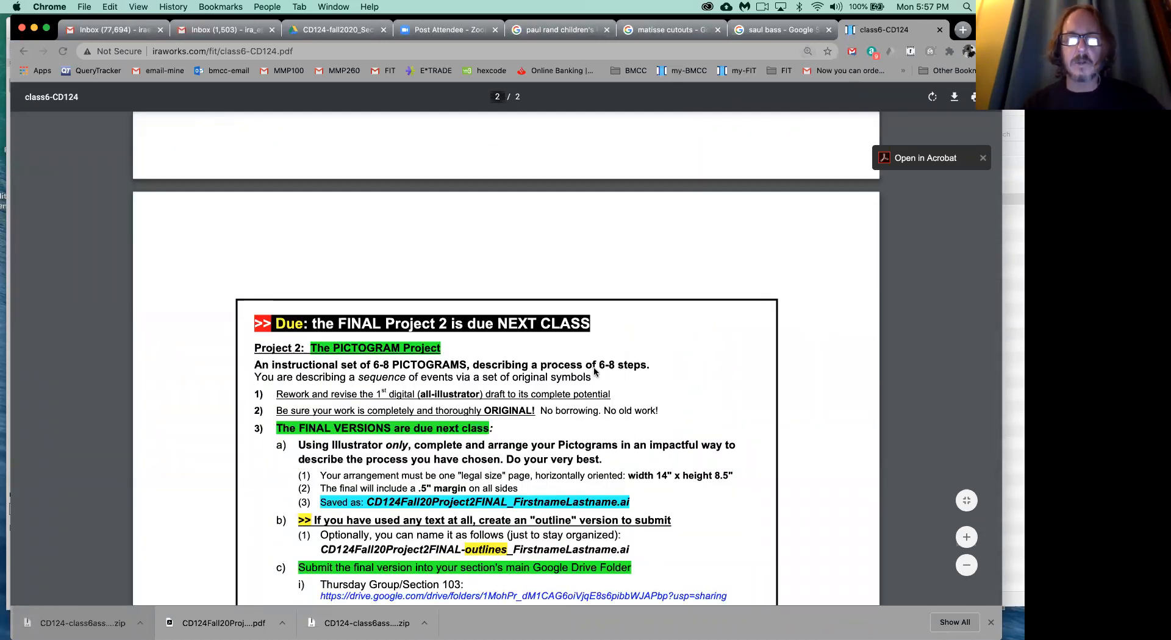